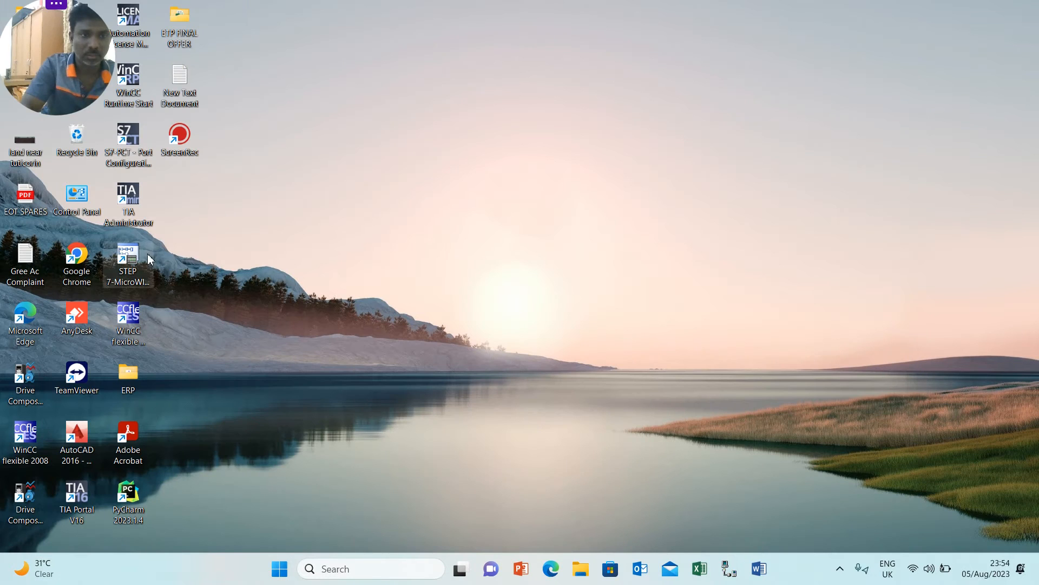
# Launch Google Chrome, search Google for easyeda and open the EasyEDA website.
pyautogui.doubleClick(94, 254)
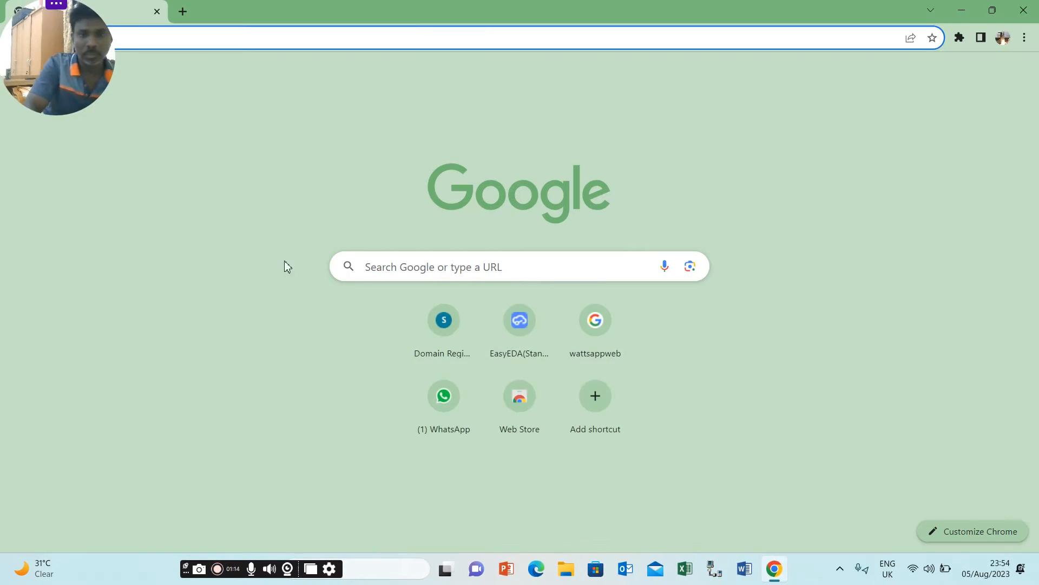
pyautogui.click(483, 264)
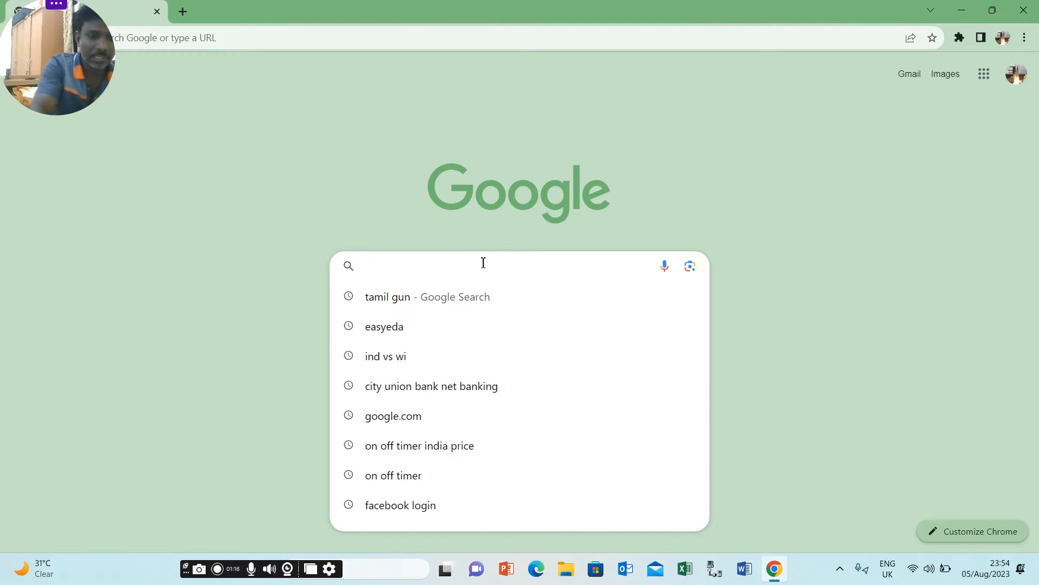
pyautogui.write('easy')
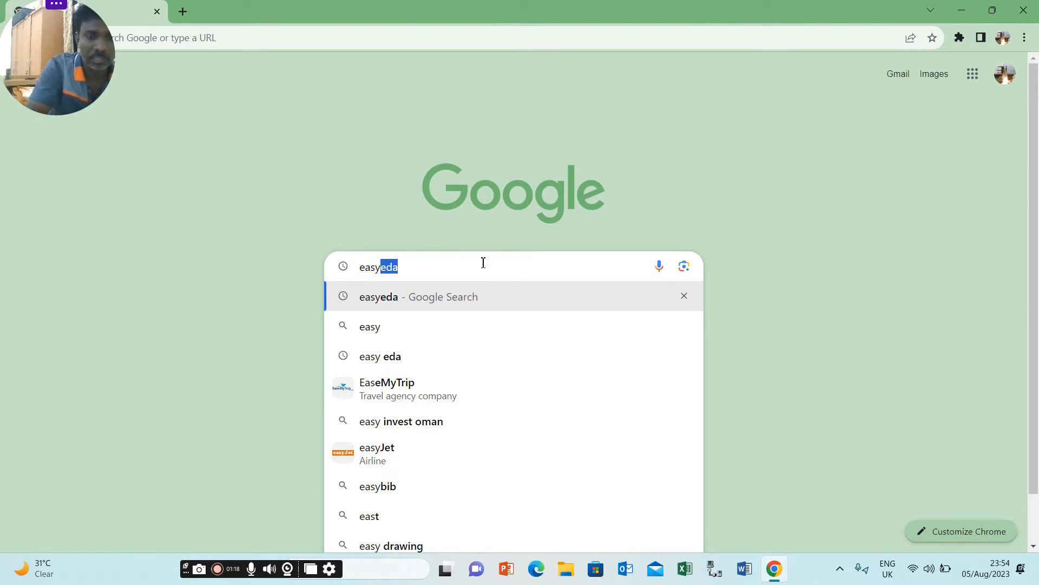
pyautogui.click(448, 304)
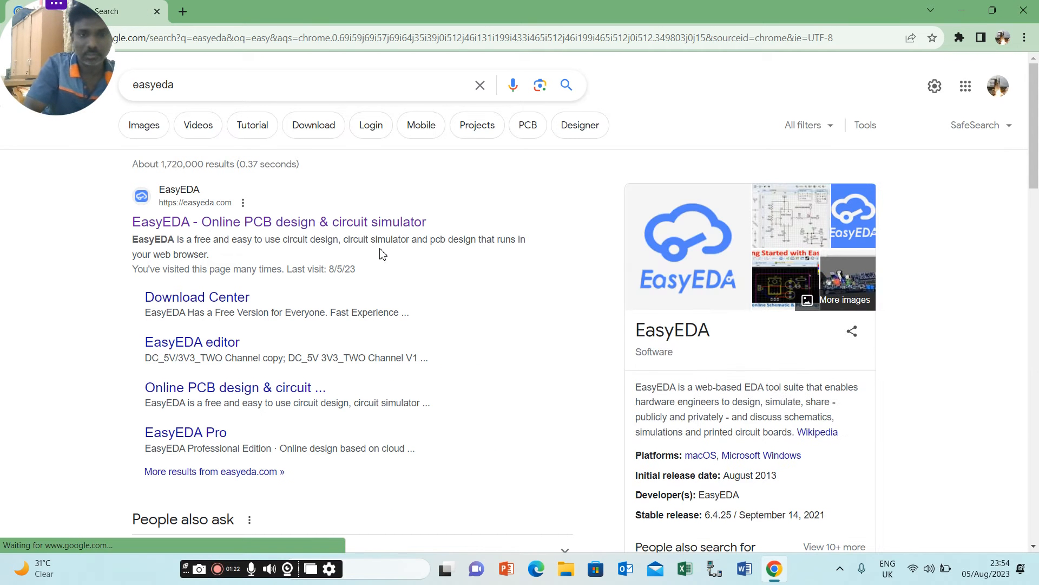
pyautogui.click(386, 225)
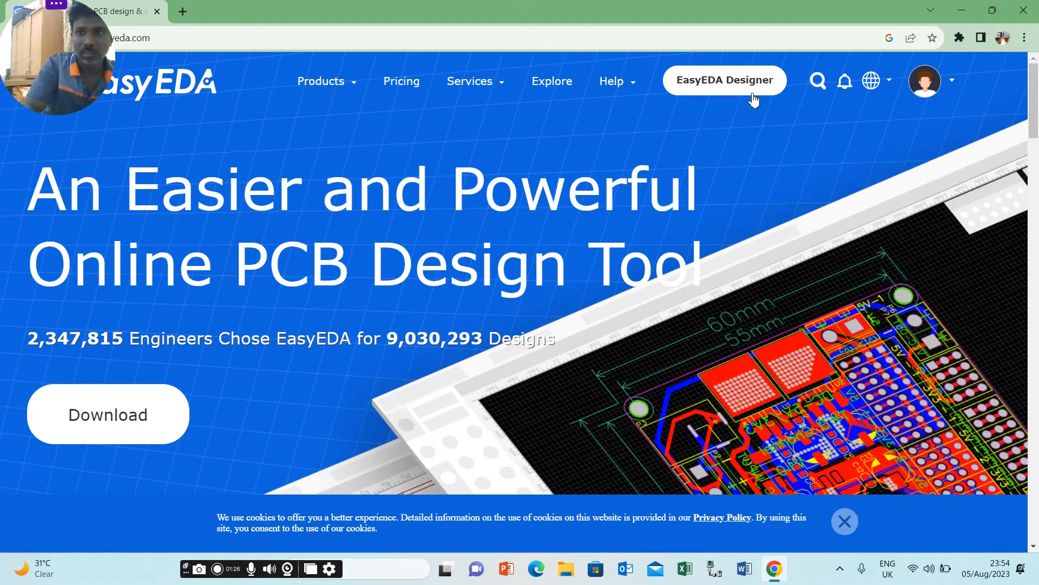
# Launch EasyEDA's Standard Online Editor and show the list of all projects.
pyautogui.moveTo(924, 92)
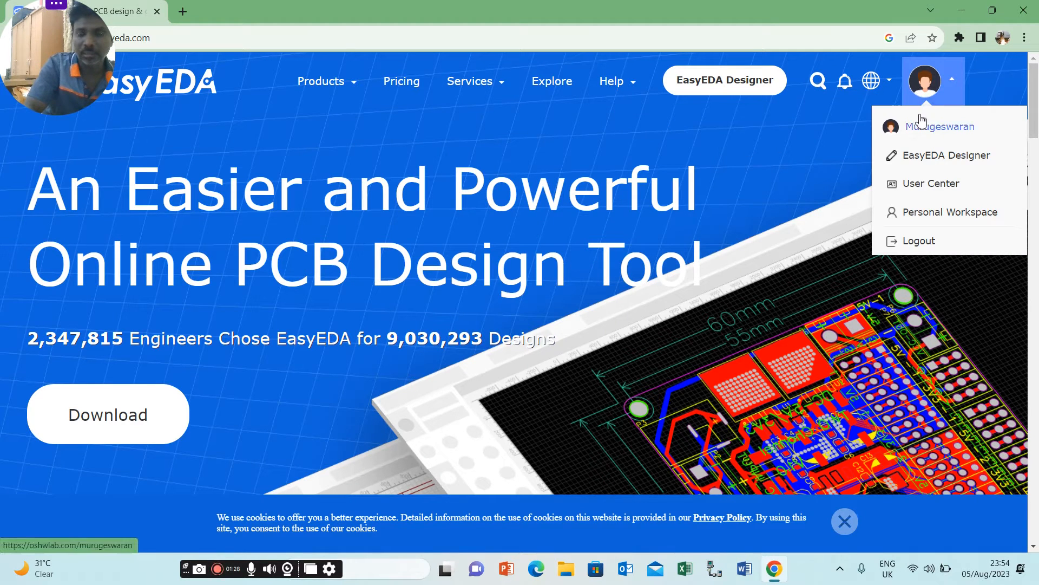
pyautogui.moveTo(336, 89)
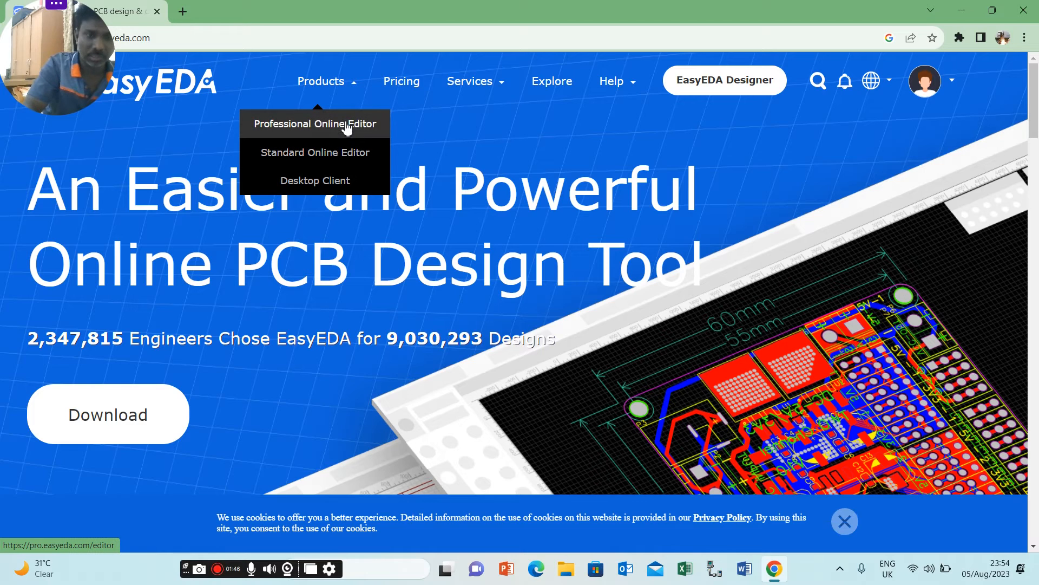
pyautogui.click(353, 155)
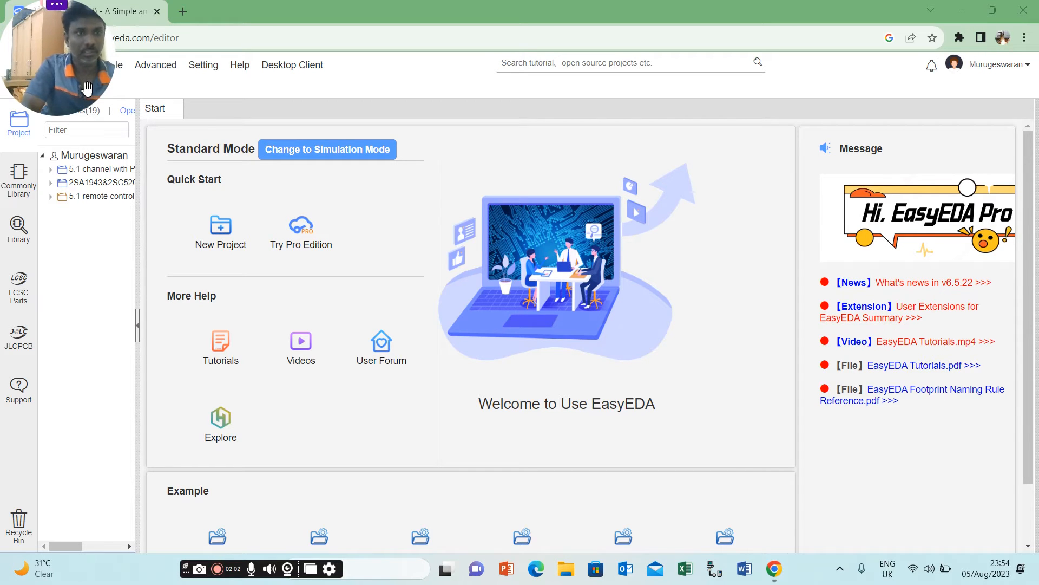
pyautogui.moveTo(86, 85); pyautogui.dragTo(1021, 185)
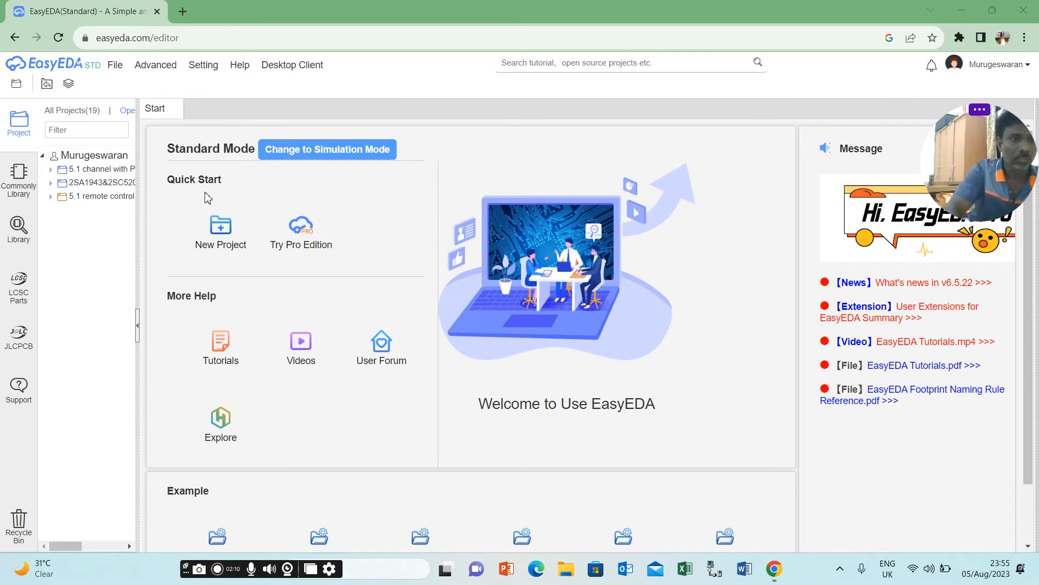
pyautogui.click(76, 111)
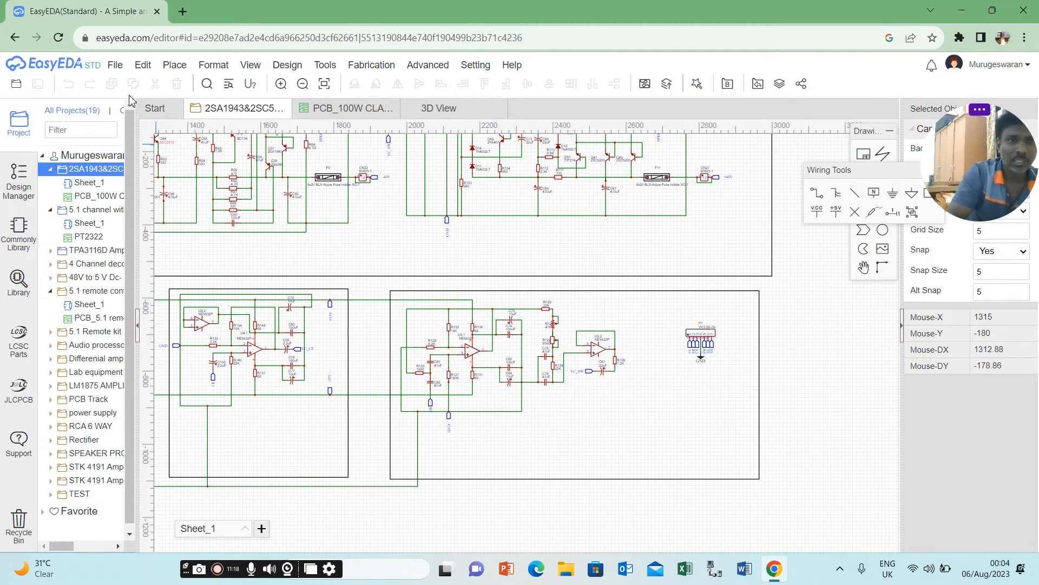
# Start a new project and enter RECTIFIER FULLWAVE RECTIFIER as its title.
pyautogui.click(117, 66)
pyautogui.moveTo(136, 79)
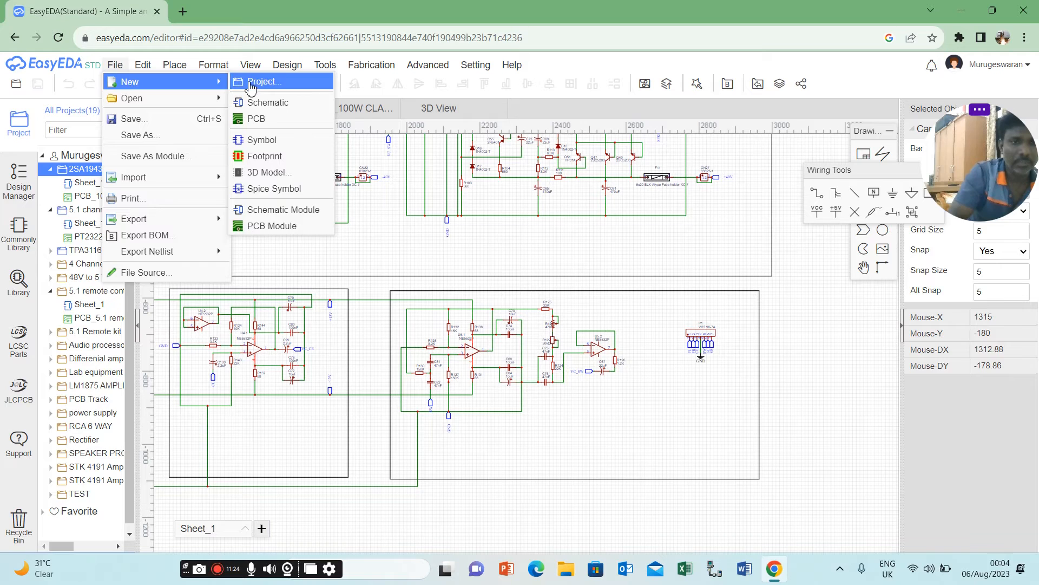
pyautogui.click(250, 82)
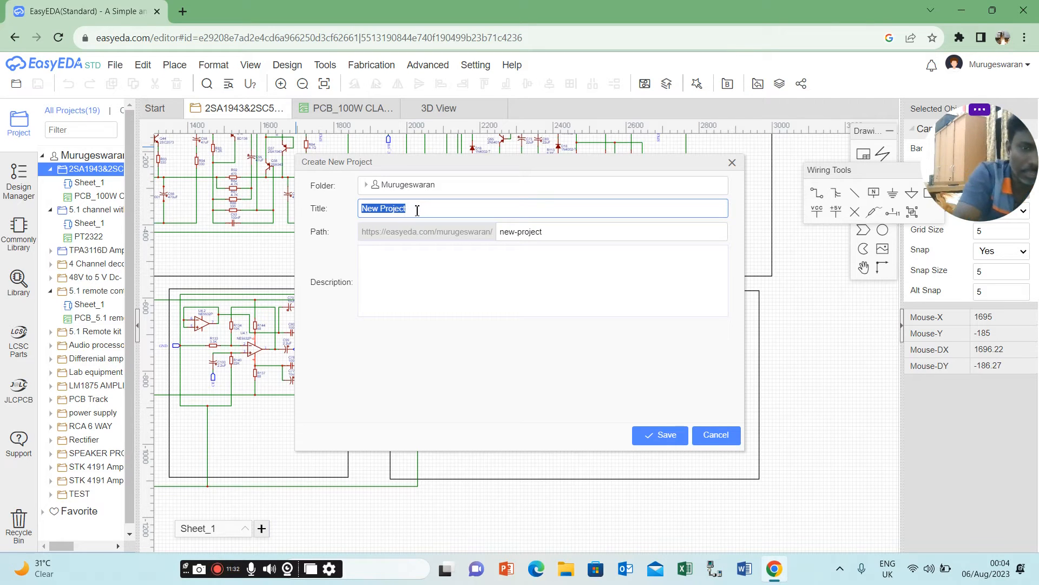
pyautogui.write('RECTIFI')
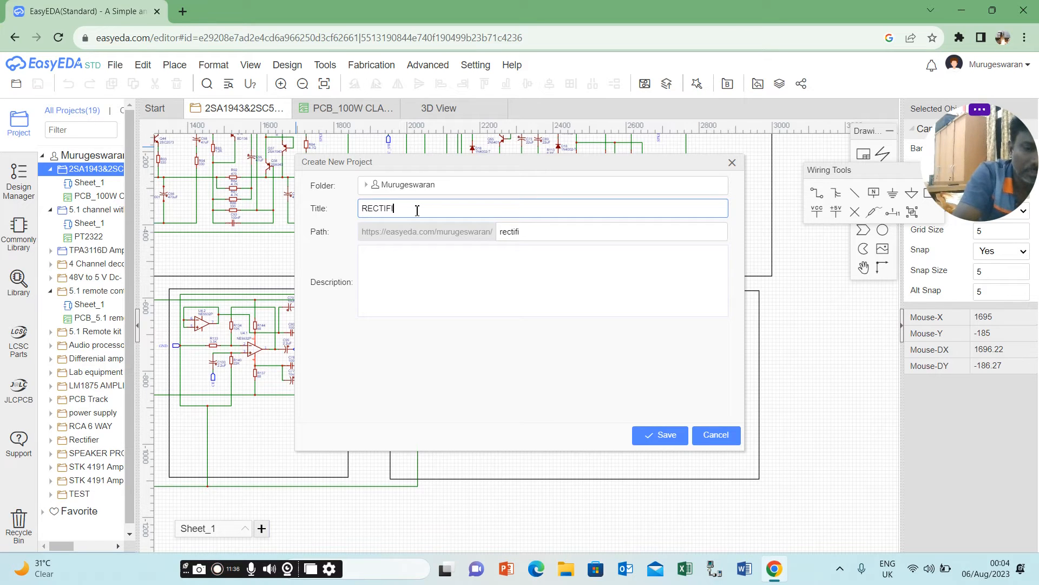
pyautogui.write('ER HA')
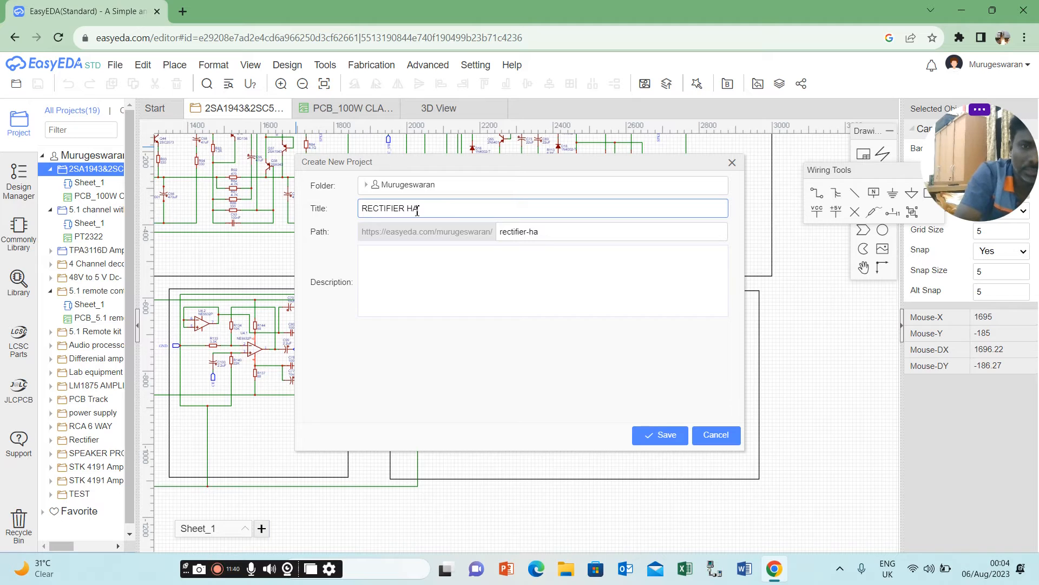
pyautogui.press('BackSpace')
pyautogui.press('BackSpace')
pyautogui.write('F')
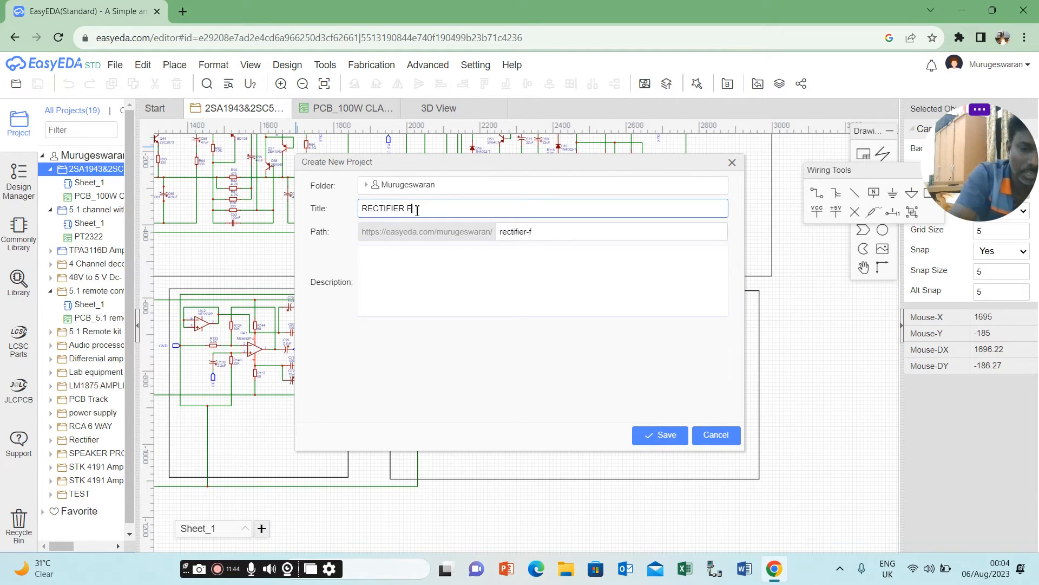
pyautogui.write('ULLWA')
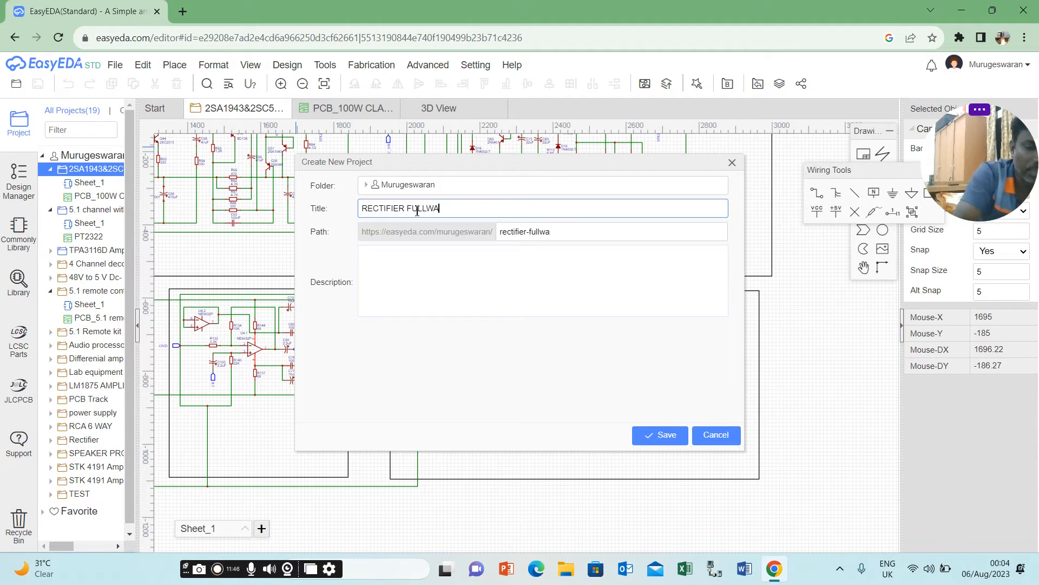
pyautogui.write('VE REC')
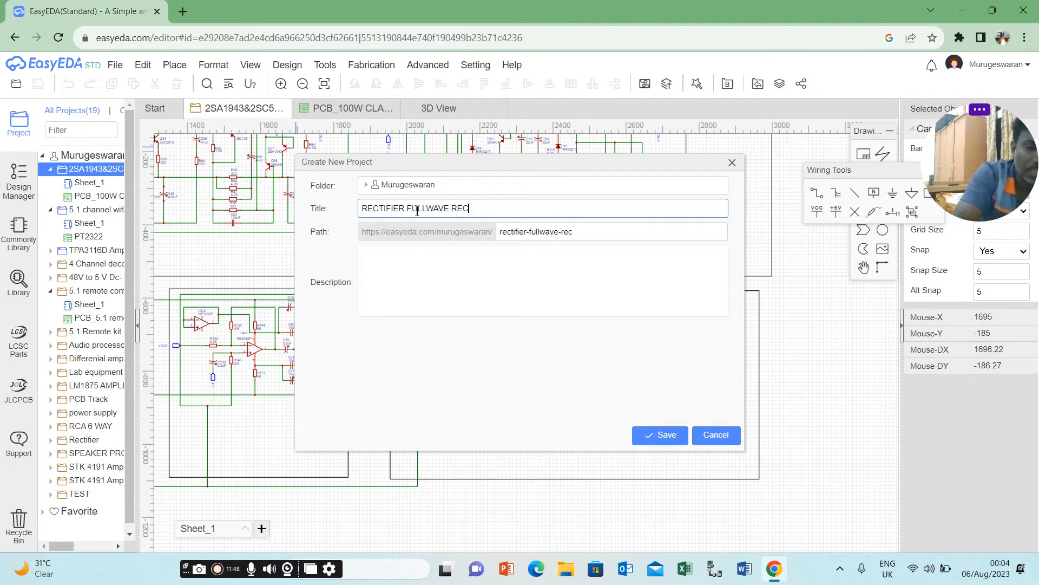
pyautogui.write('TIFIE')
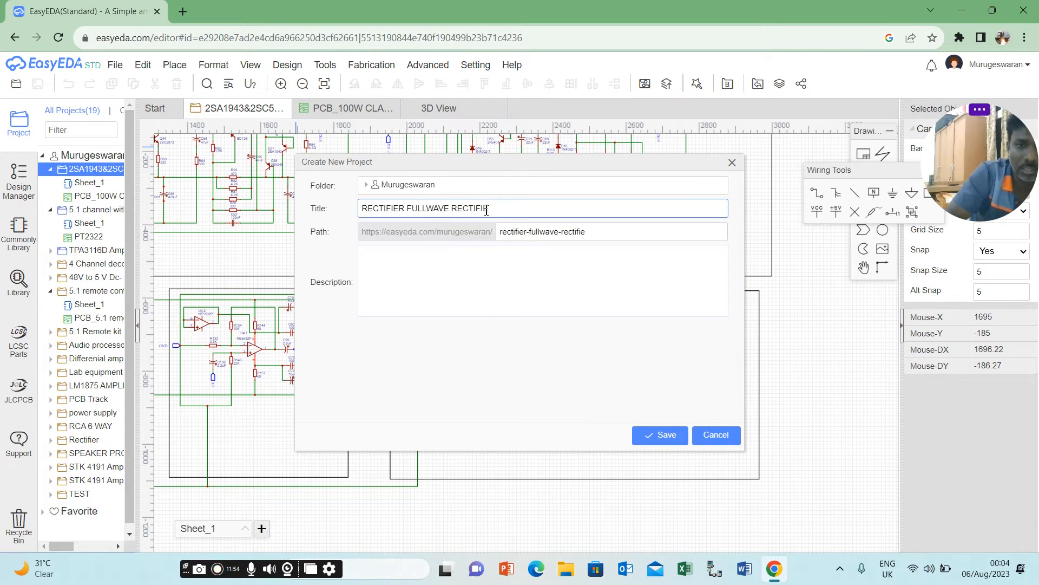
pyautogui.write('R')
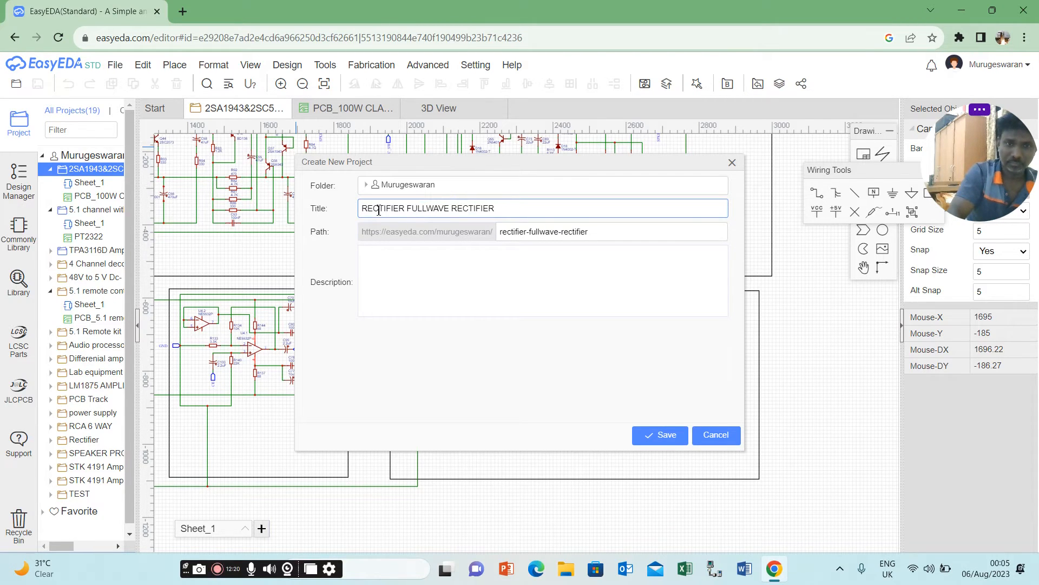
# Shorten the new project's title to RECTIFIER and save the project.
pyautogui.click(411, 211)
pyautogui.press('Delete')
pyautogui.press('Delete')
pyautogui.press('Delete')
pyautogui.press('Delete')
pyautogui.press('Delete')
pyautogui.press('Delete')
pyautogui.press('Delete')
pyautogui.press('Delete')
pyautogui.press('Delete')
pyautogui.press('Delete')
pyautogui.press('Delete')
pyautogui.press('Delete')
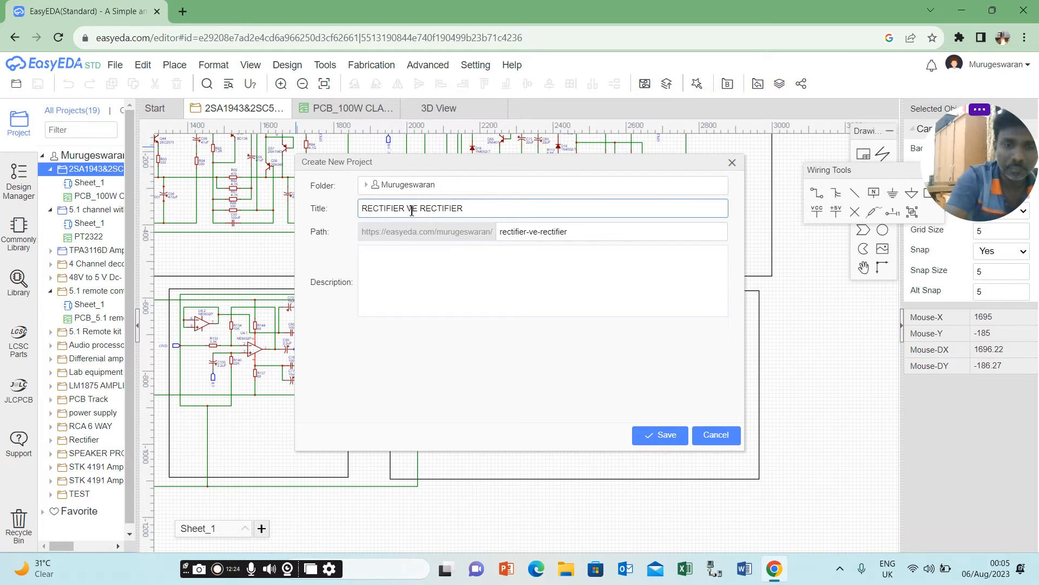
pyautogui.press('Delete')
pyautogui.press('Delete')
pyautogui.press('Delete')
pyautogui.press('Delete')
pyautogui.press('Delete')
pyautogui.press('Delete')
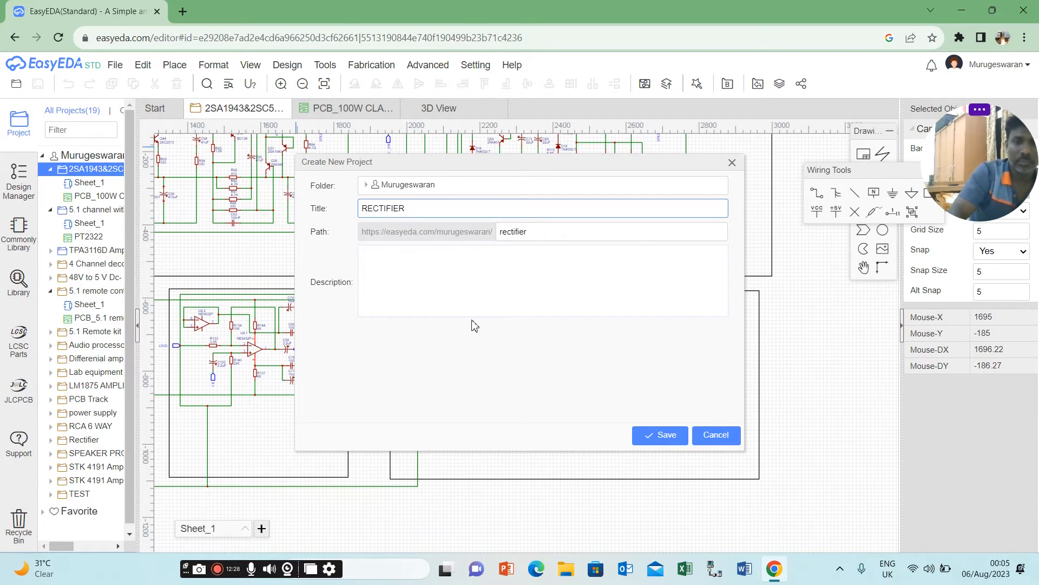
pyautogui.click(649, 441)
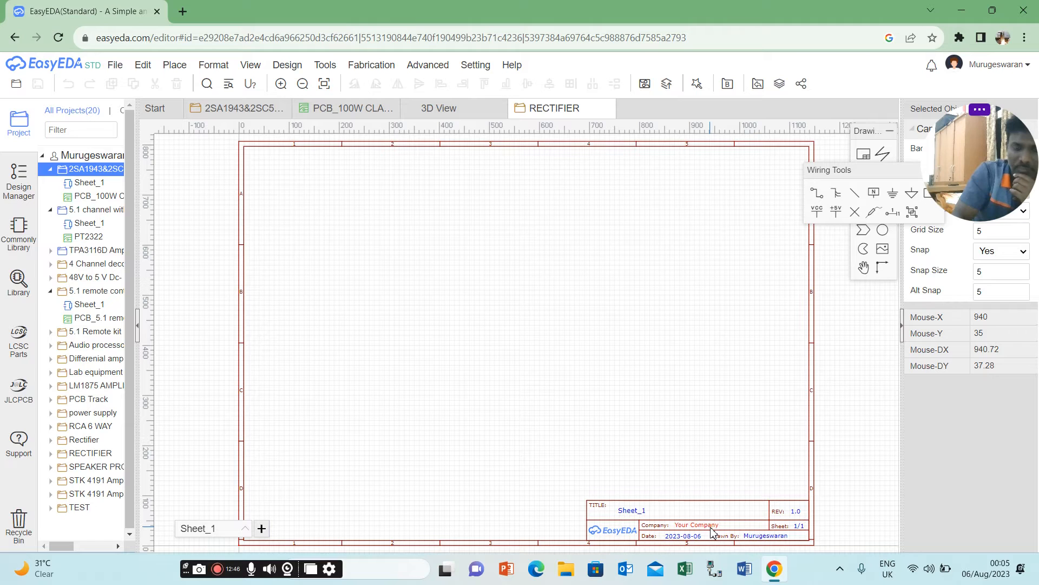
# Change the title text in the schematic sheet's title block to Rectifier.
pyautogui.doubleClick(640, 511)
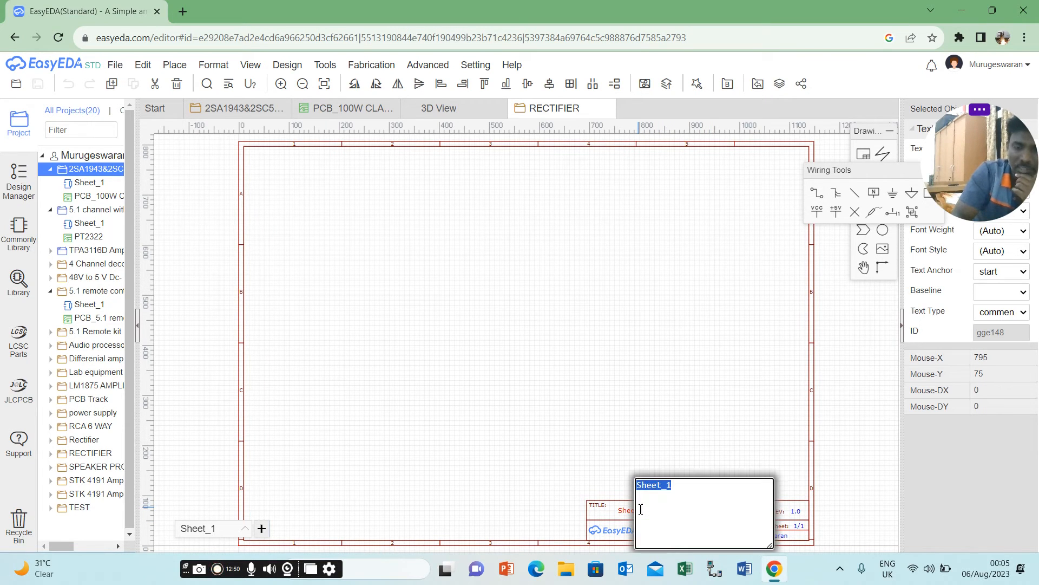
pyautogui.write('Rectifier')
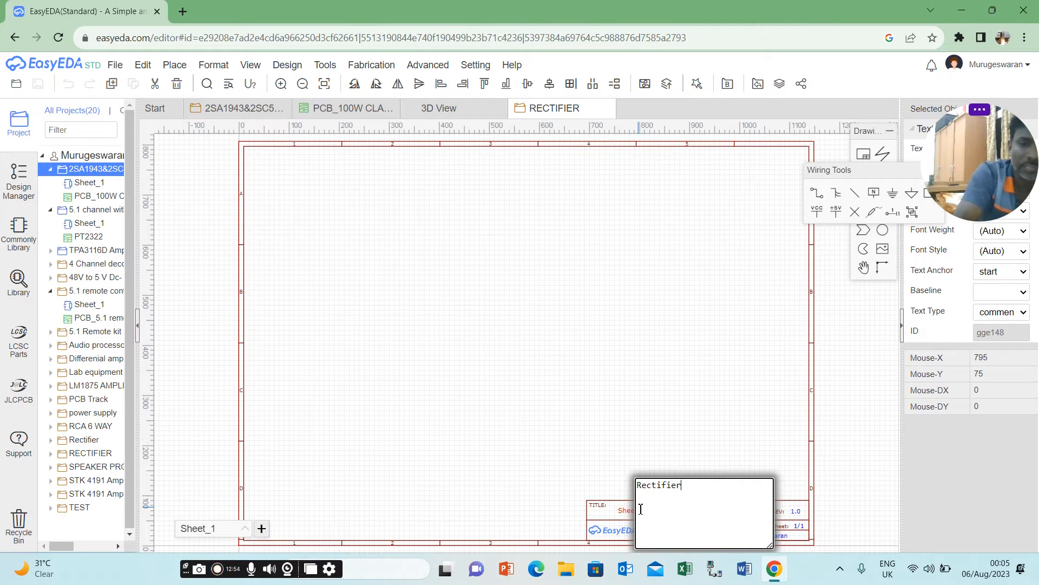
pyautogui.click(619, 412)
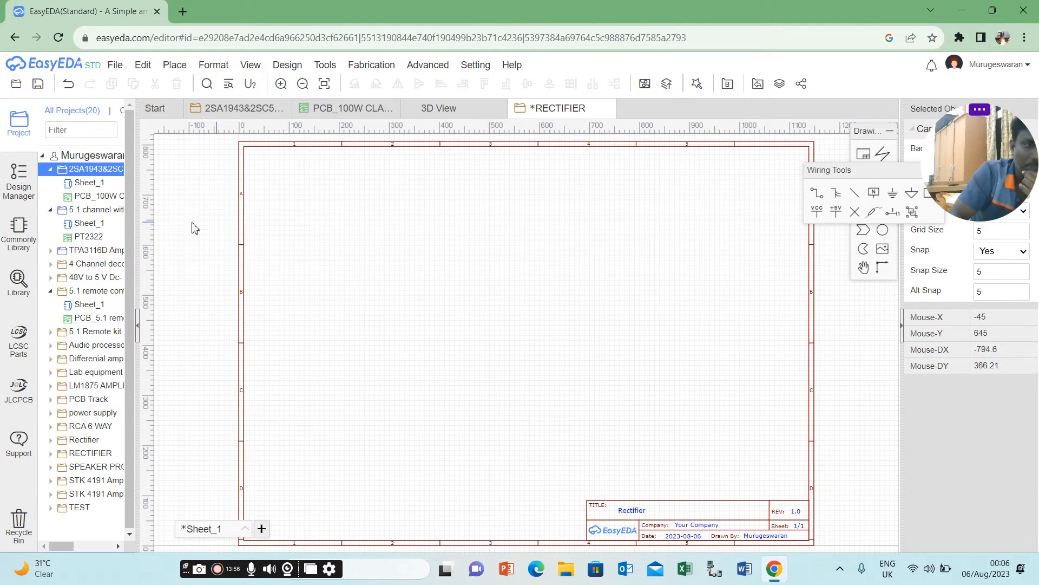
# Open the component library and expand the Diodes category of LCSC Electronics.
pyautogui.click(18, 276)
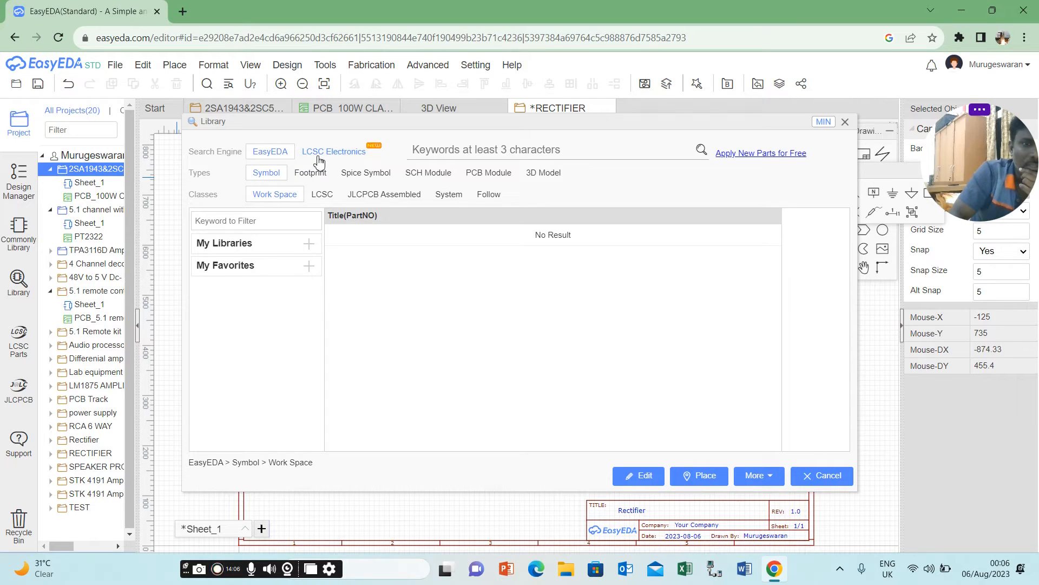
pyautogui.click(319, 159)
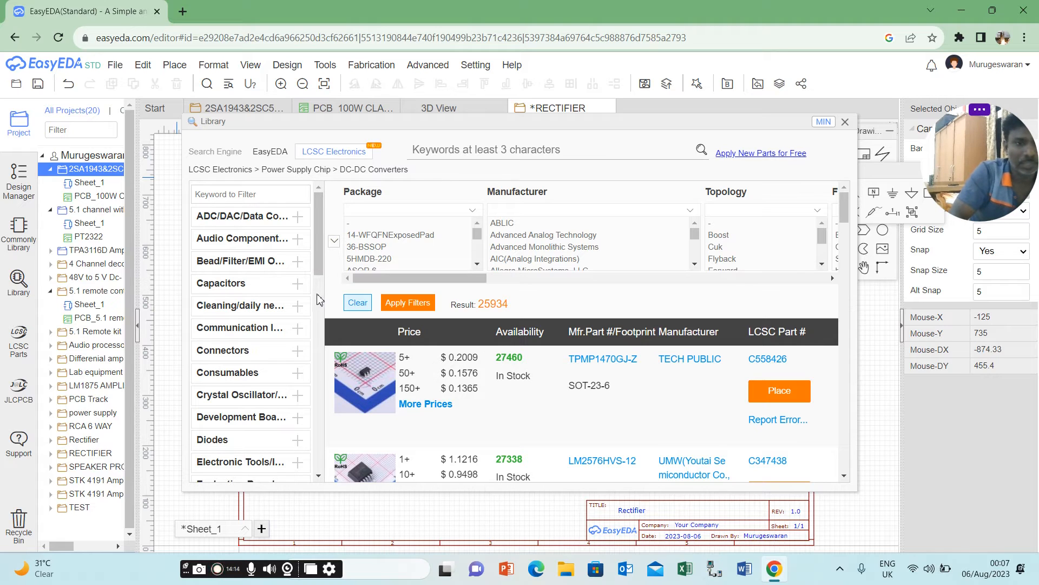
pyautogui.click(287, 445)
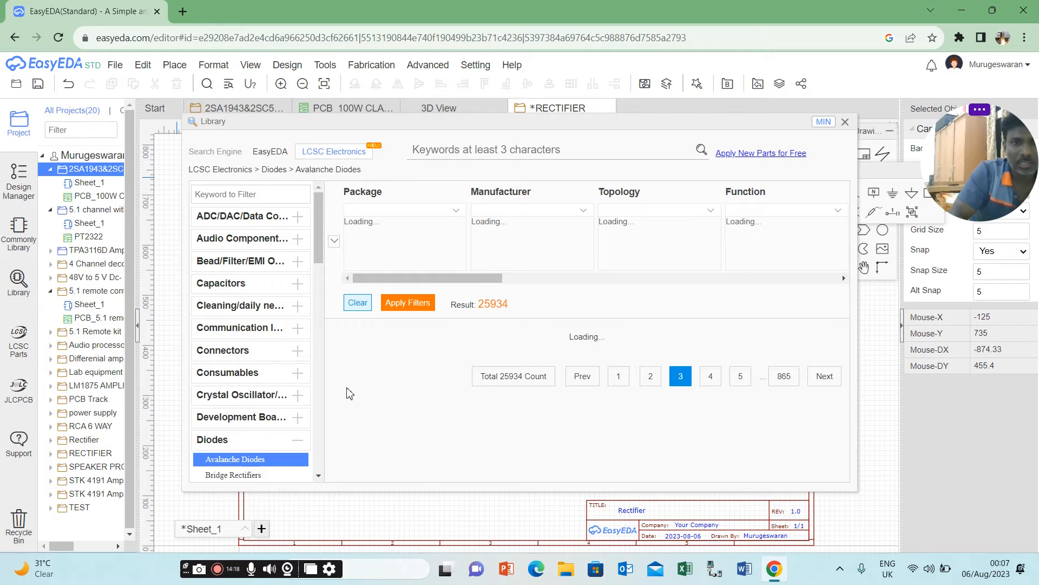
# Look through the package filter options available for avalanche diodes.
pyautogui.click(477, 151)
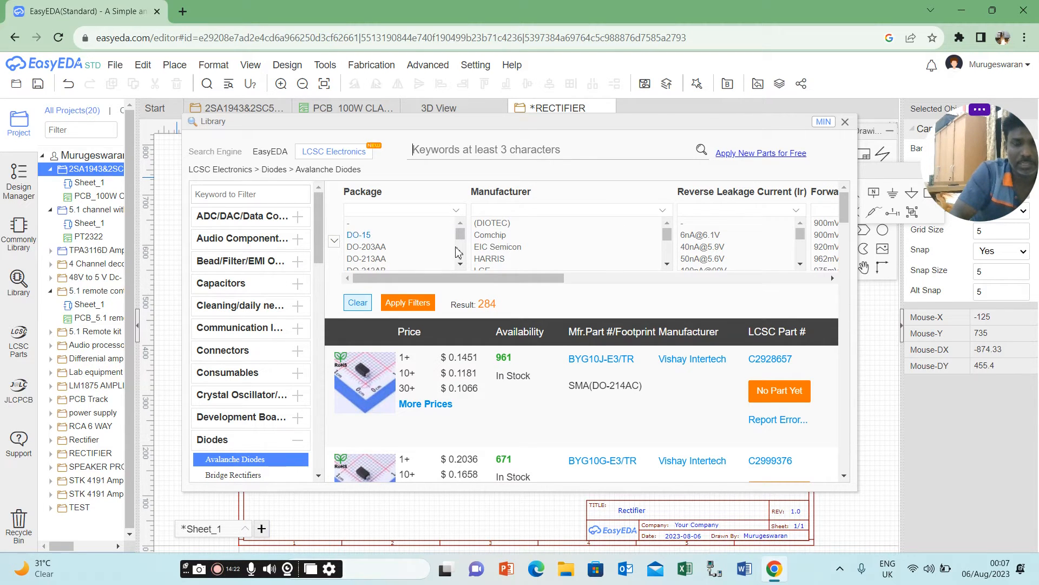
pyautogui.click(461, 264)
pyautogui.click(460, 264)
pyautogui.click(461, 264)
pyautogui.click(461, 264)
pyautogui.click(461, 264)
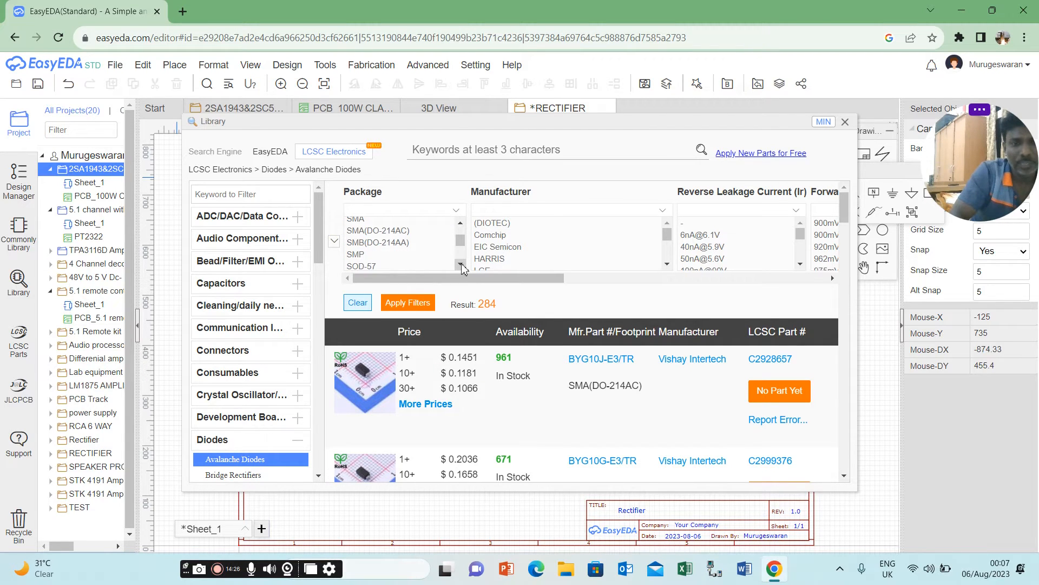
pyautogui.click(460, 264)
pyautogui.click(460, 264)
pyautogui.scroll(6, 462, 233)
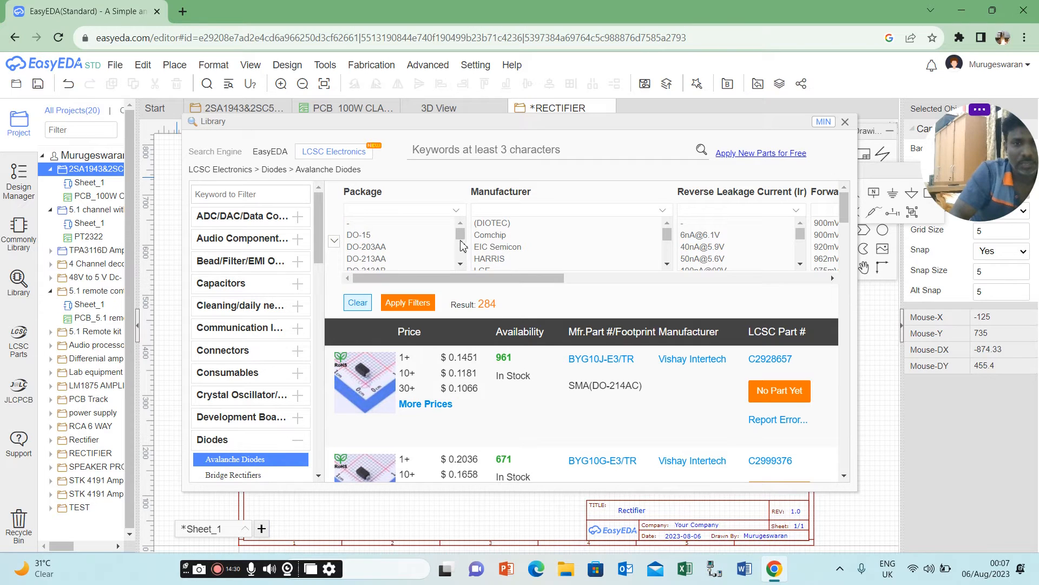
pyautogui.click(461, 264)
pyautogui.click(460, 264)
pyautogui.click(460, 264)
pyautogui.click(461, 264)
pyautogui.click(460, 264)
pyautogui.click(461, 264)
pyautogui.click(461, 264)
pyautogui.click(461, 265)
pyautogui.click(461, 265)
pyautogui.click(461, 266)
pyautogui.click(460, 265)
pyautogui.click(461, 265)
pyautogui.click(461, 266)
pyautogui.click(461, 265)
pyautogui.click(461, 265)
pyautogui.click(461, 266)
pyautogui.click(461, 265)
pyautogui.click(461, 223)
pyautogui.click(460, 224)
pyautogui.click(461, 224)
pyautogui.click(460, 223)
pyautogui.click(461, 224)
pyautogui.click(461, 224)
pyautogui.click(460, 223)
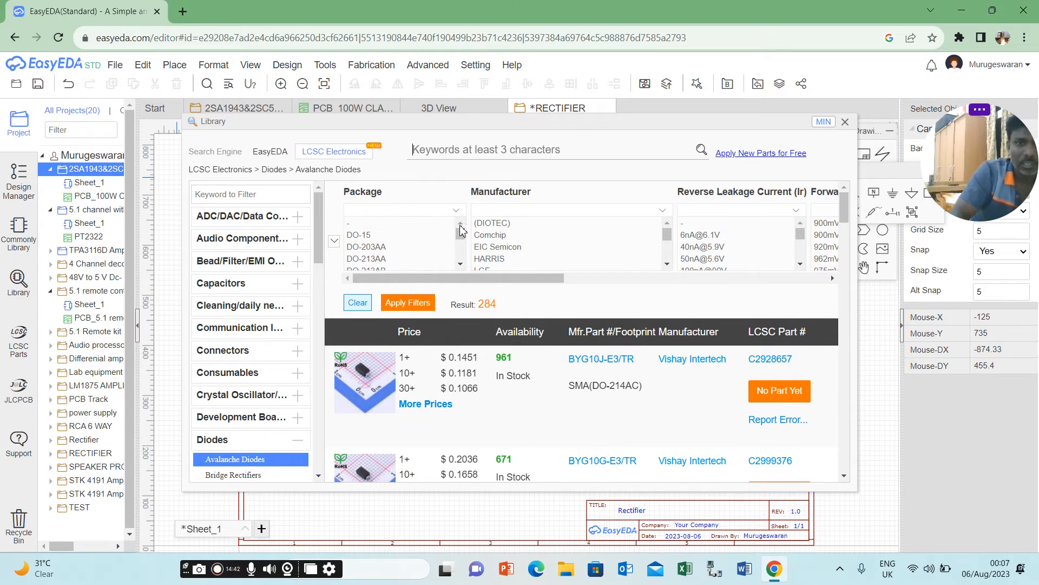
# Search the LCSC Electronics library for in4007.
pyautogui.write('in4007')
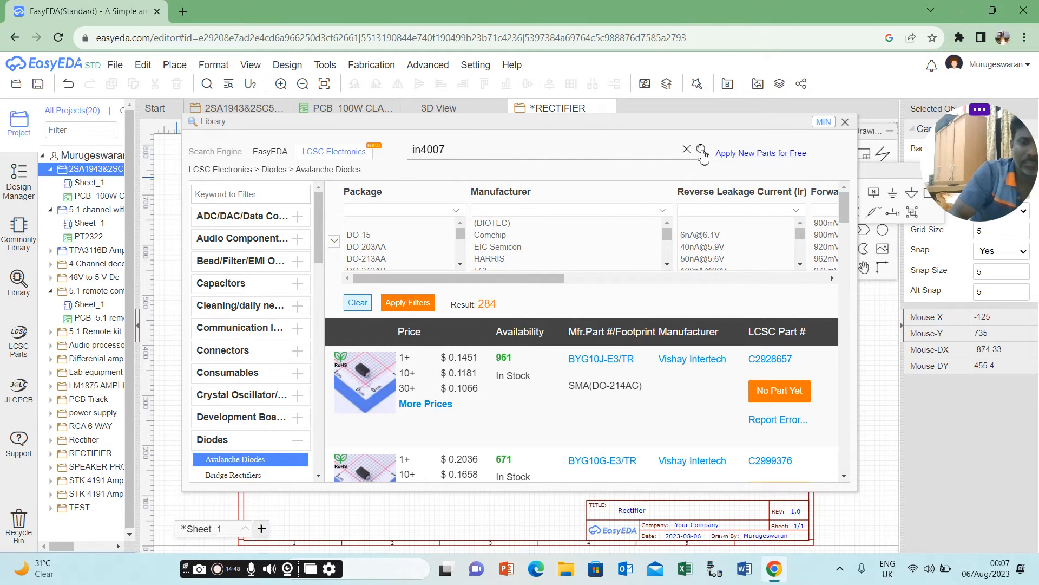
pyautogui.click(702, 150)
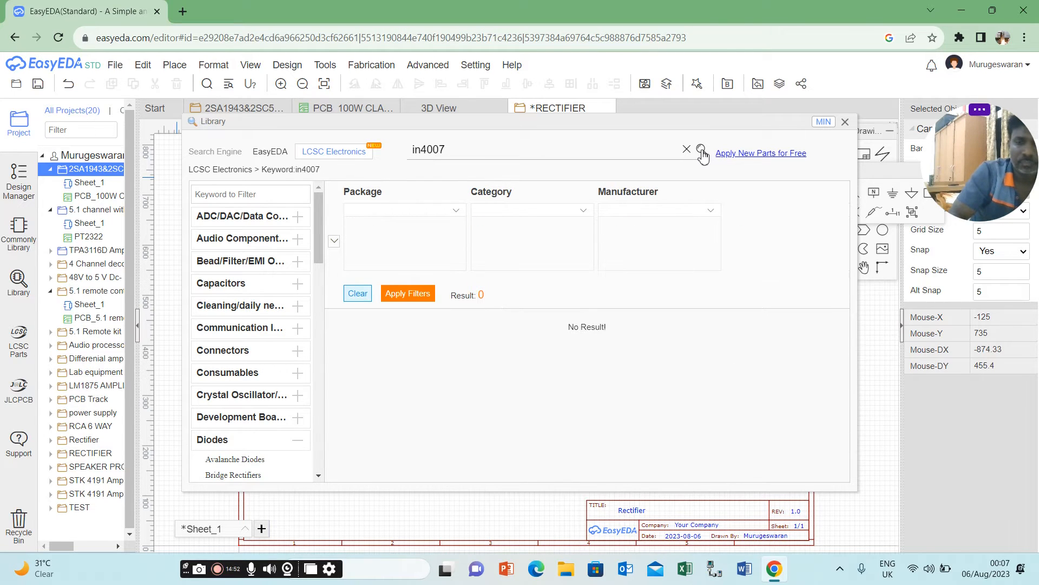
# Change the LCSC Electronics library search keyword to 4007 and run the search.
pyautogui.doubleClick(416, 152)
pyautogui.click(415, 152)
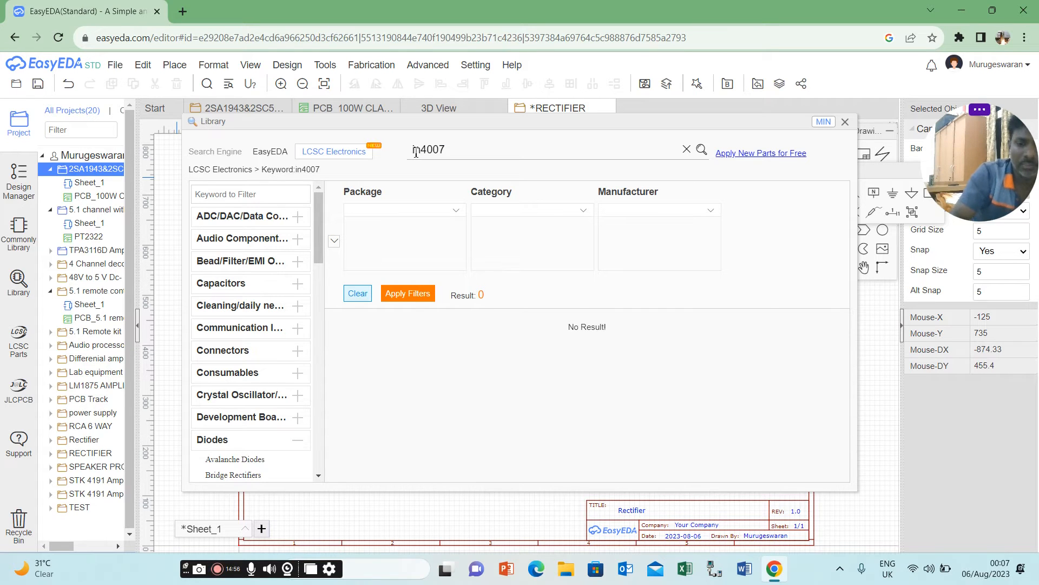
pyautogui.press('Delete')
pyautogui.press('Delete')
pyautogui.press('Delete')
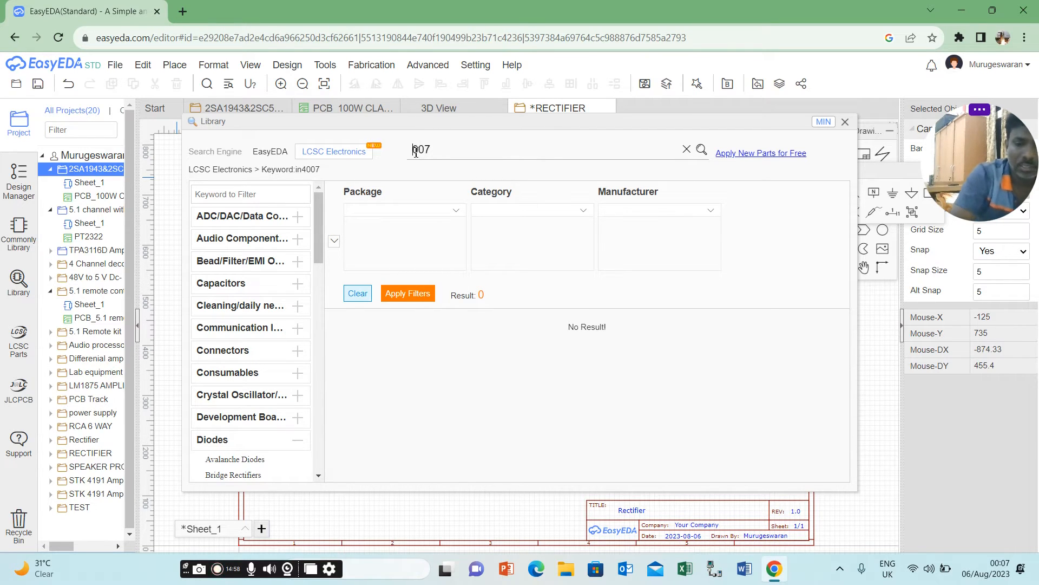
pyautogui.write('4')
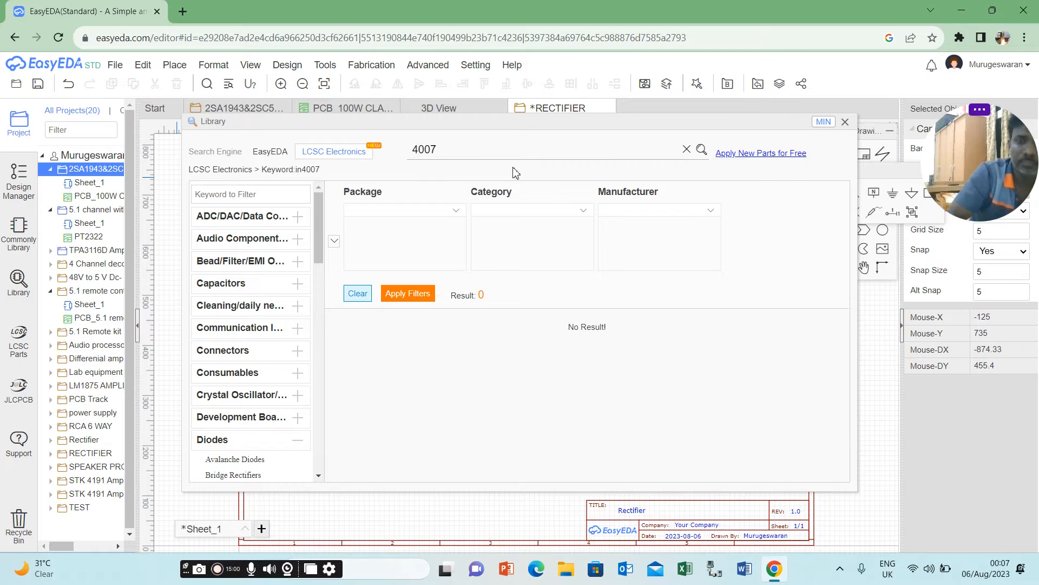
pyautogui.click(701, 151)
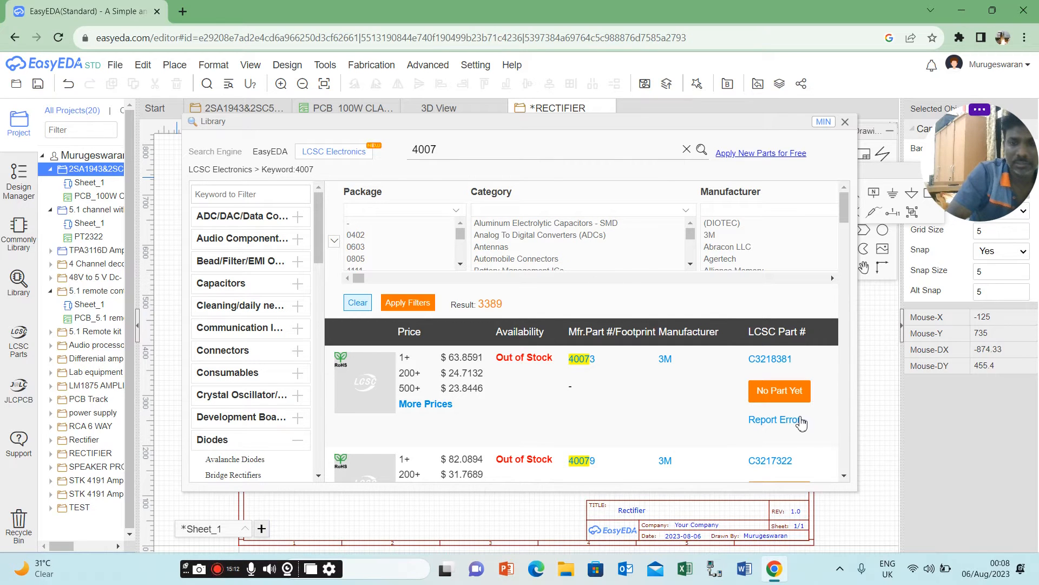
# Find the UF4007 diode in DO-41 package (C2472) and place two of them, one above the other, in the sheet's upper-left area.
pyautogui.click(844, 475)
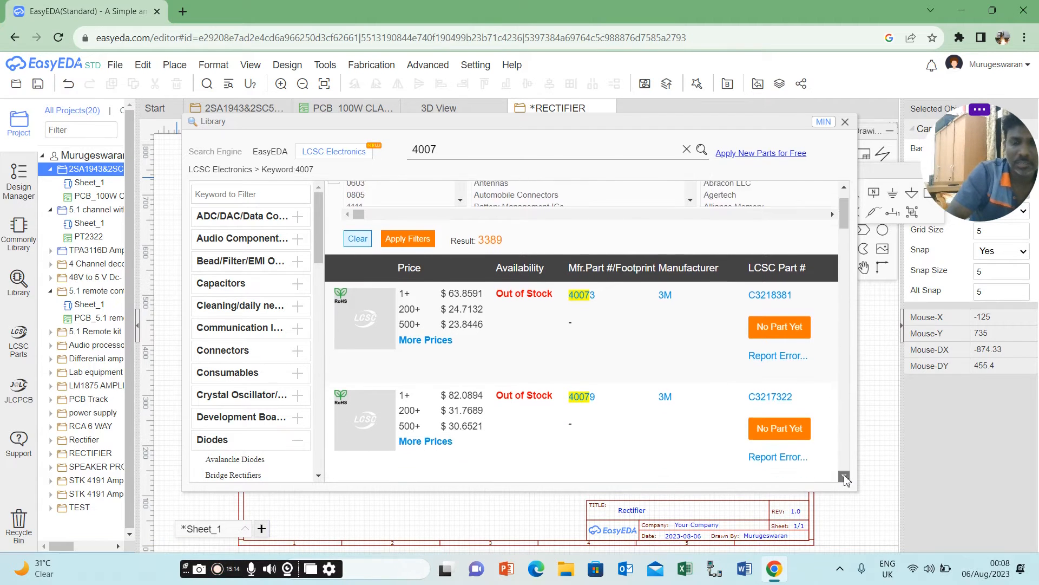
pyautogui.click(845, 477)
pyautogui.click(845, 477)
pyautogui.click(845, 476)
pyautogui.click(845, 476)
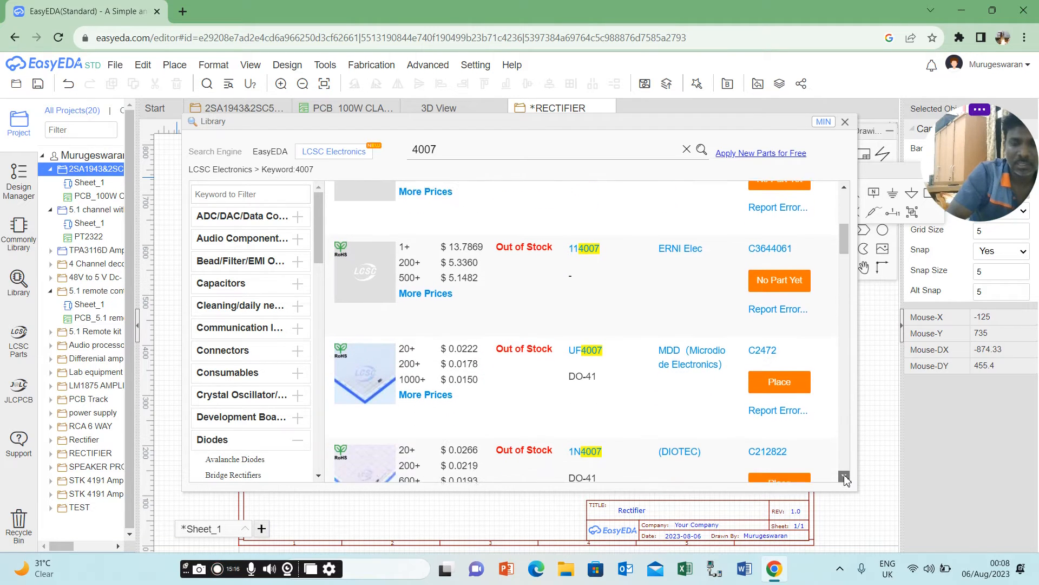
pyautogui.click(845, 476)
pyautogui.moveTo(388, 346)
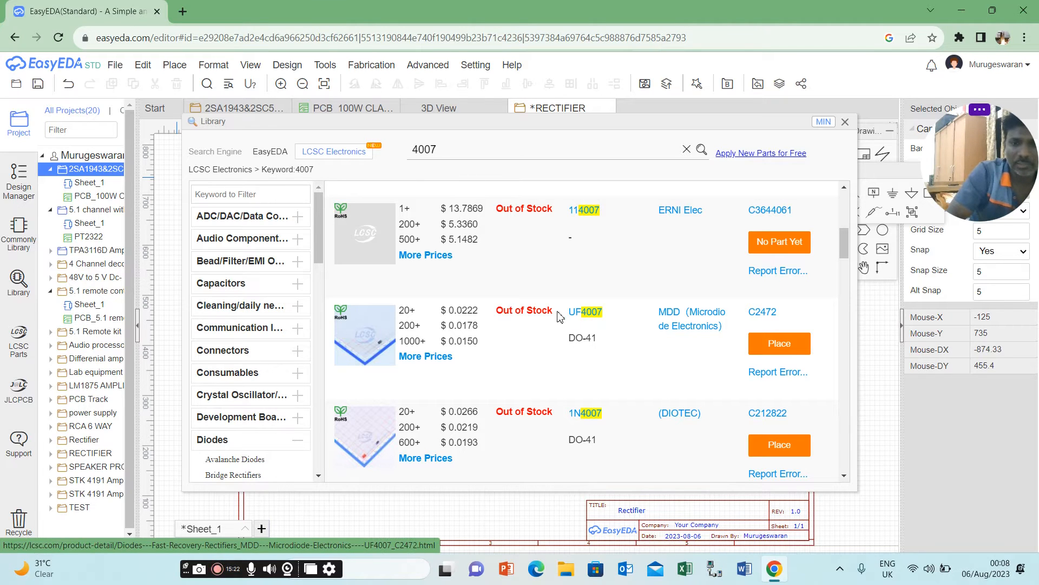
pyautogui.click(785, 345)
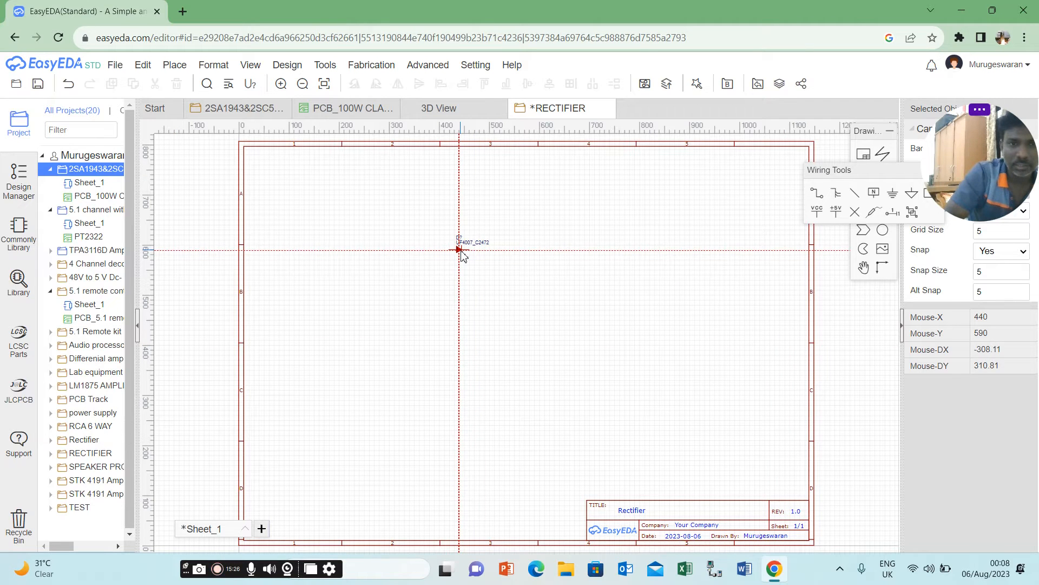
pyautogui.click(359, 241)
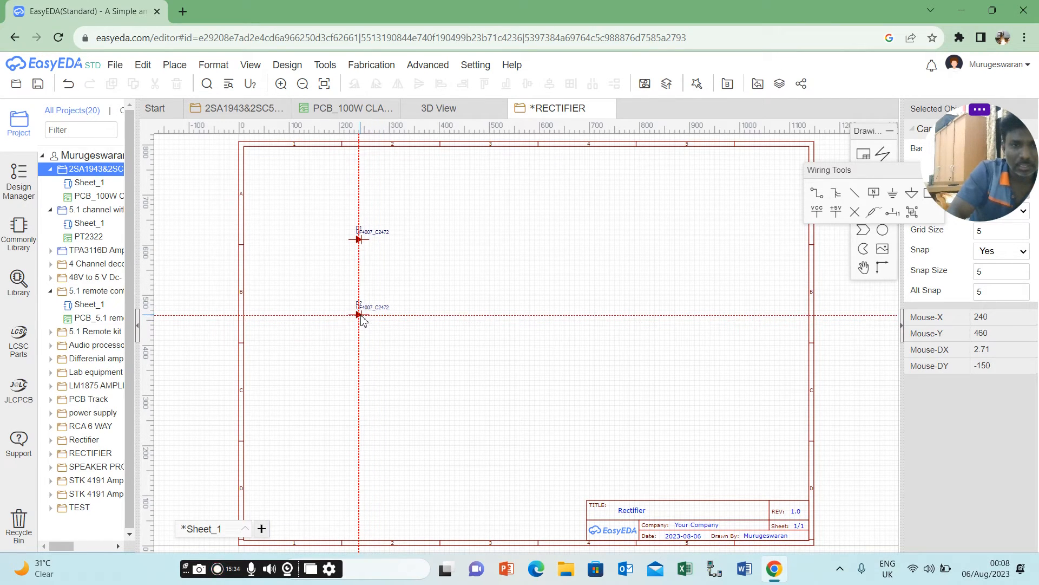
pyautogui.click(361, 319)
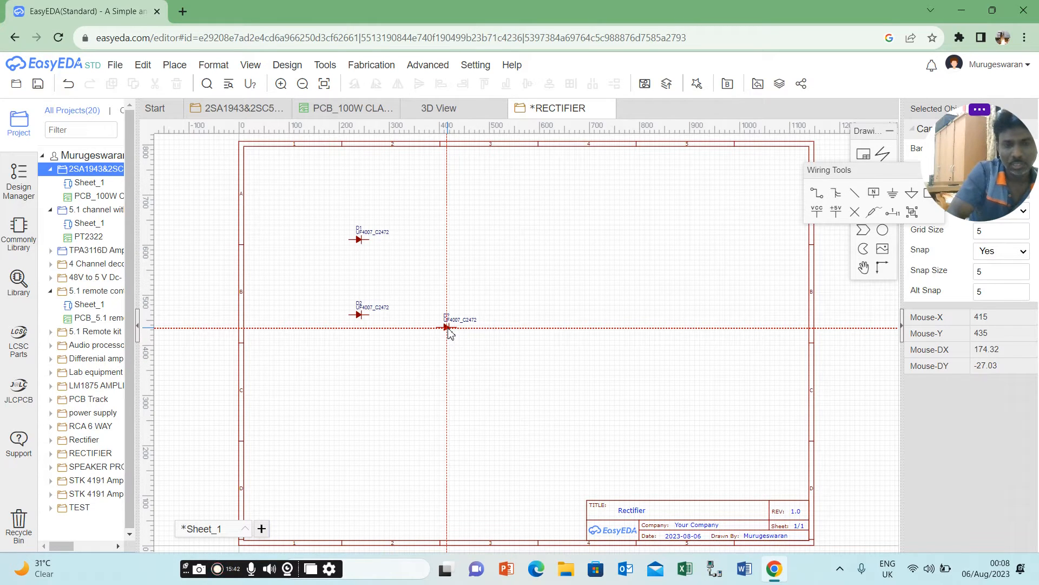
pyautogui.press('Escape')
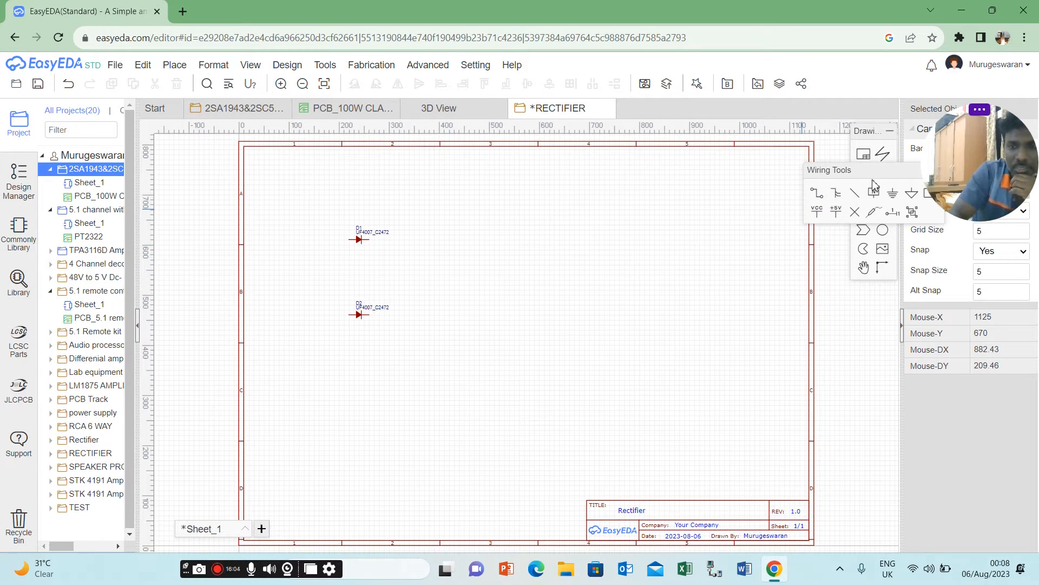
# Wire the cathode of the upper diode to the cathode of the lower diode, routing the wire around their right side.
pyautogui.click(818, 195)
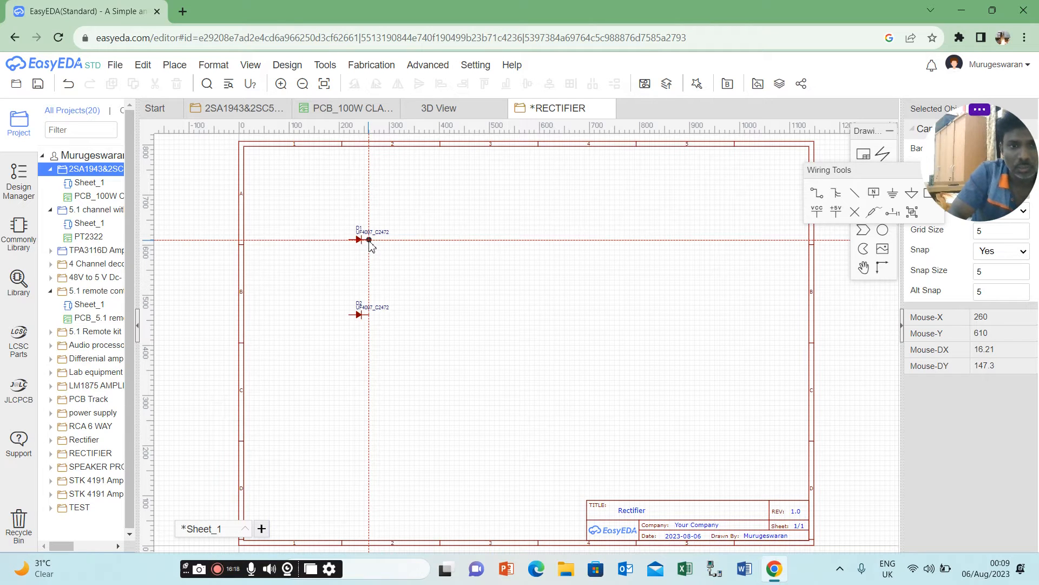
pyautogui.click(402, 241)
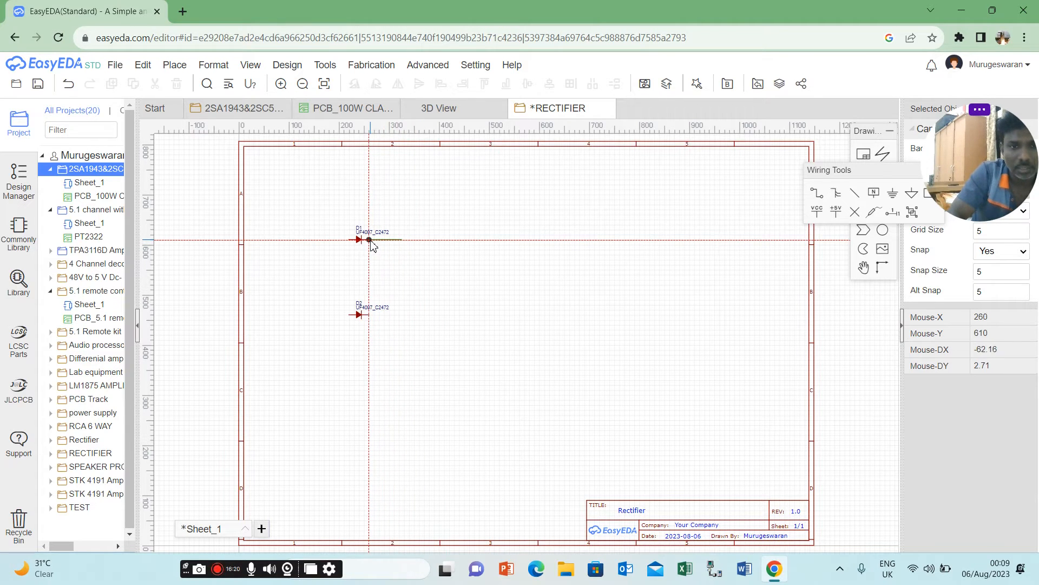
pyautogui.click(370, 240)
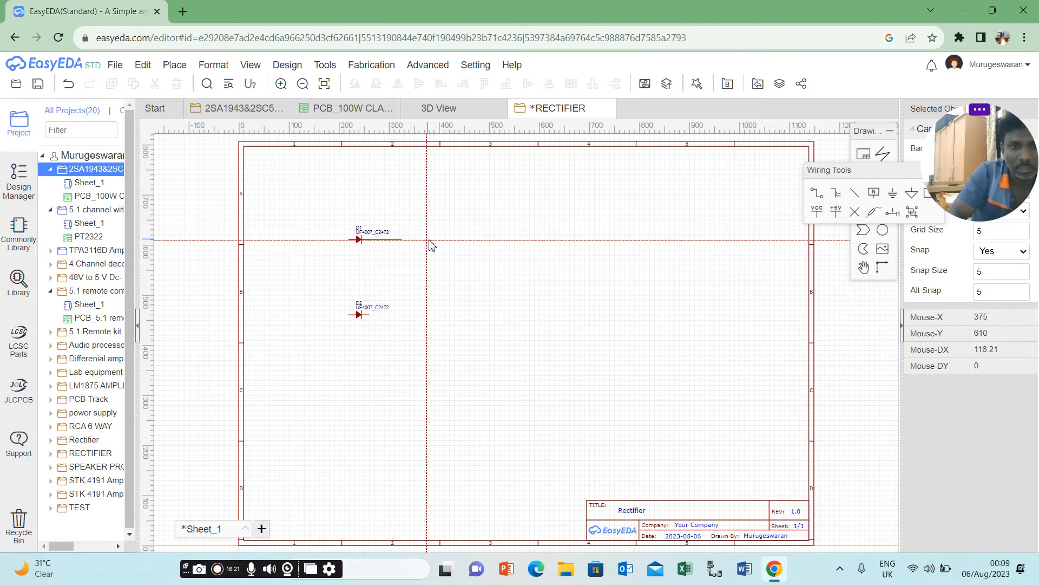
pyautogui.click(402, 241)
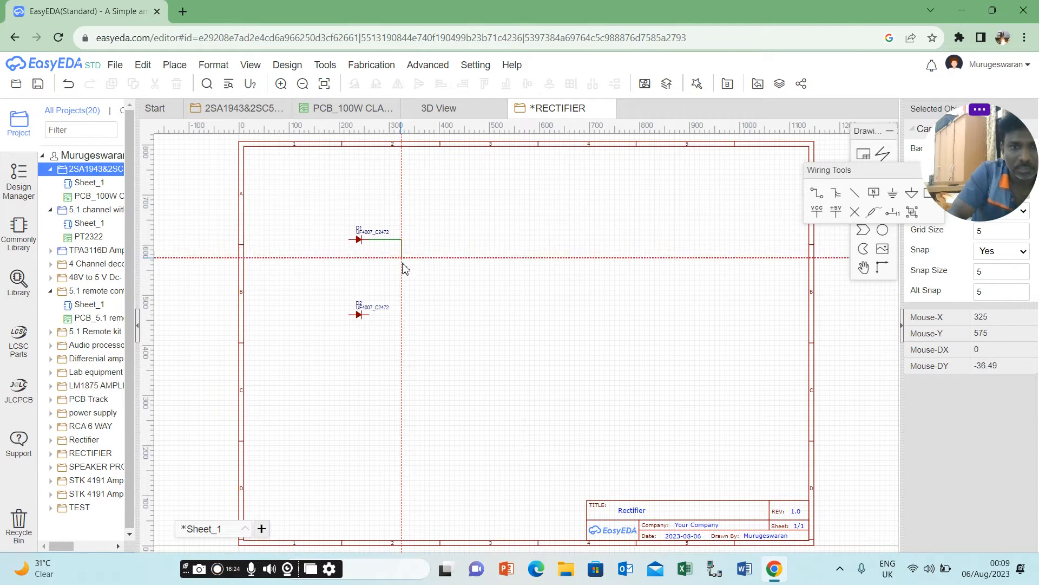
pyautogui.click(370, 314)
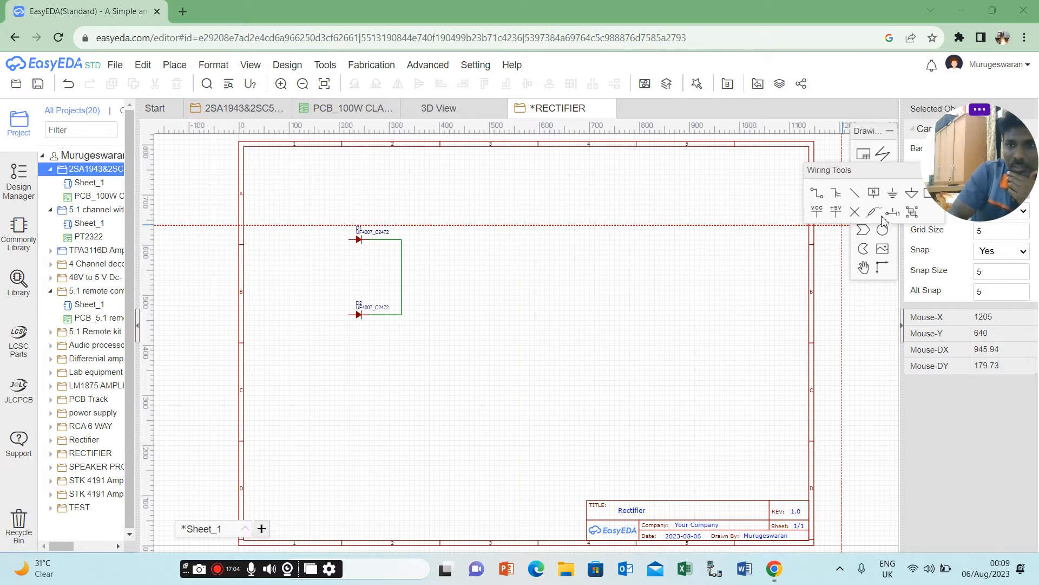
# Place a net port on the anode of each of the two diodes.
pyautogui.moveTo(859, 174); pyautogui.dragTo(768, 173)
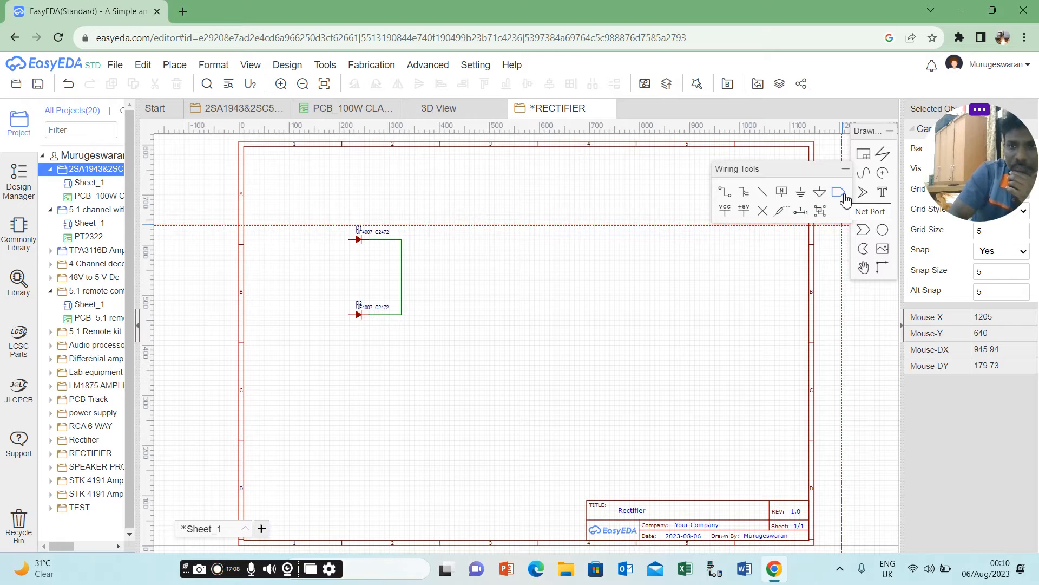
pyautogui.click(838, 192)
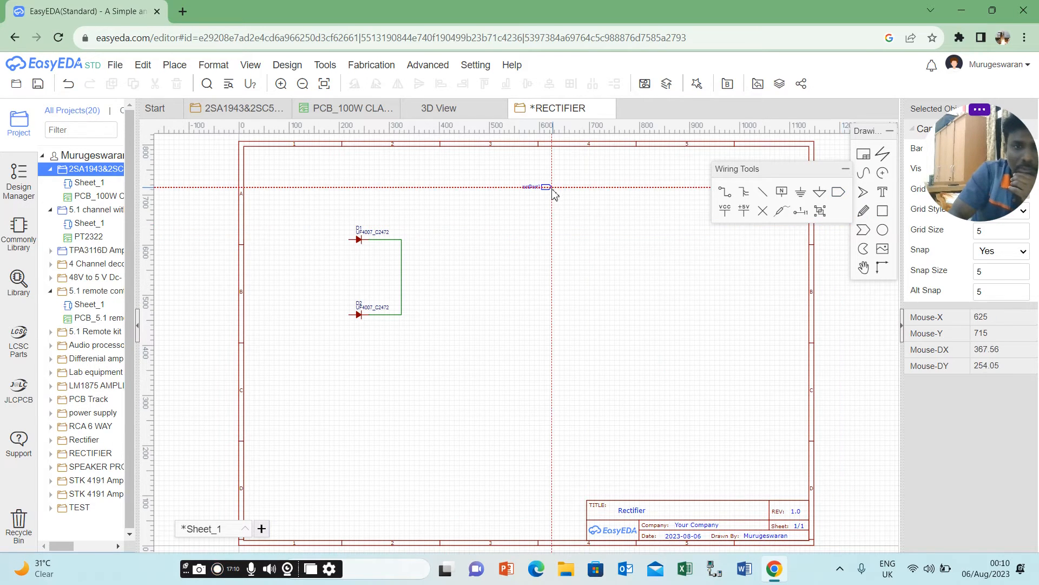
pyautogui.click(350, 239)
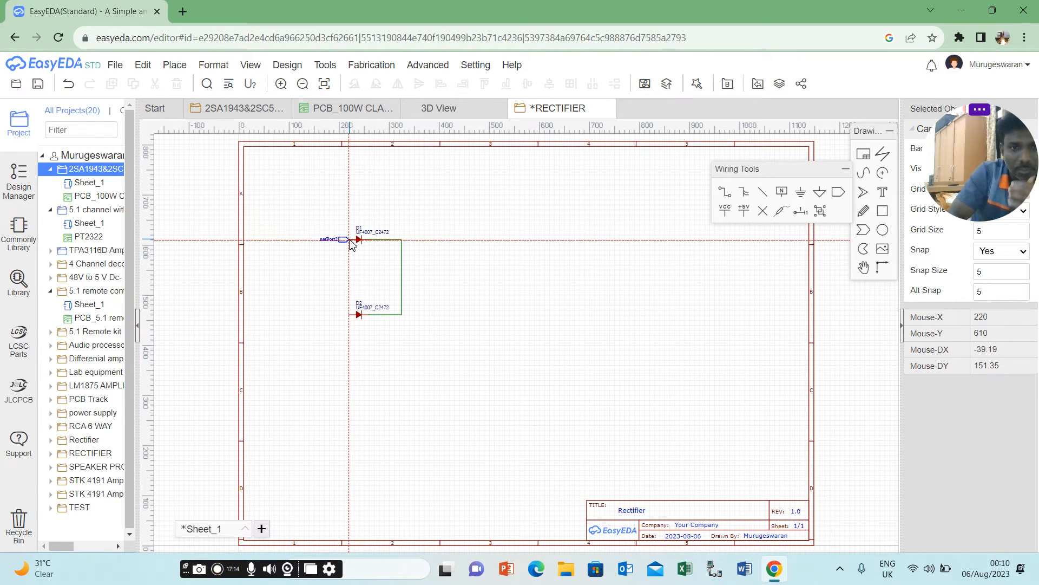
pyautogui.click(350, 315)
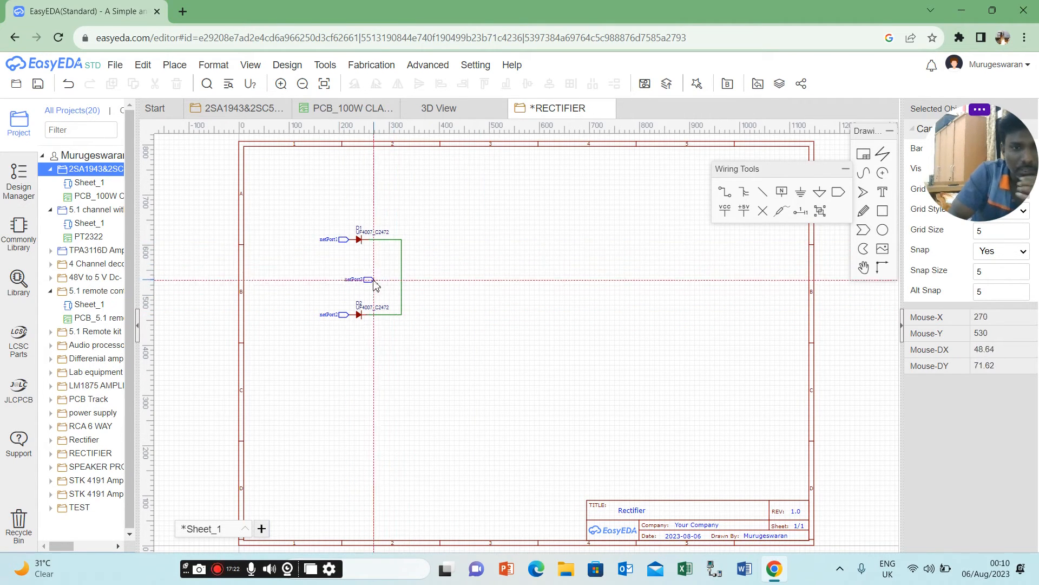
pyautogui.press('Escape')
# Rename the net port at the upper diode's anode to 24VACIN1.
pyautogui.click(326, 241)
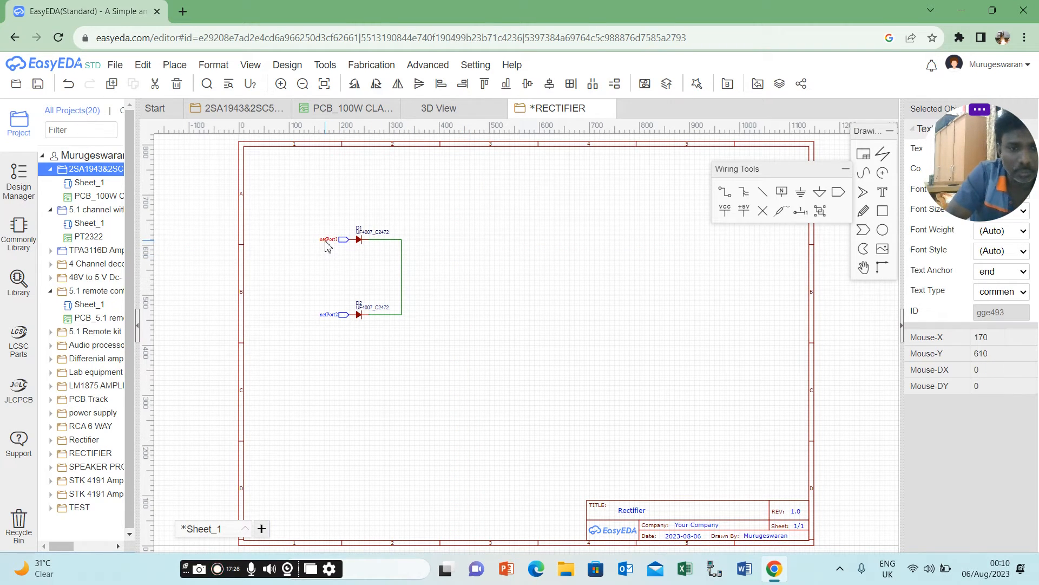
pyautogui.doubleClick(327, 241)
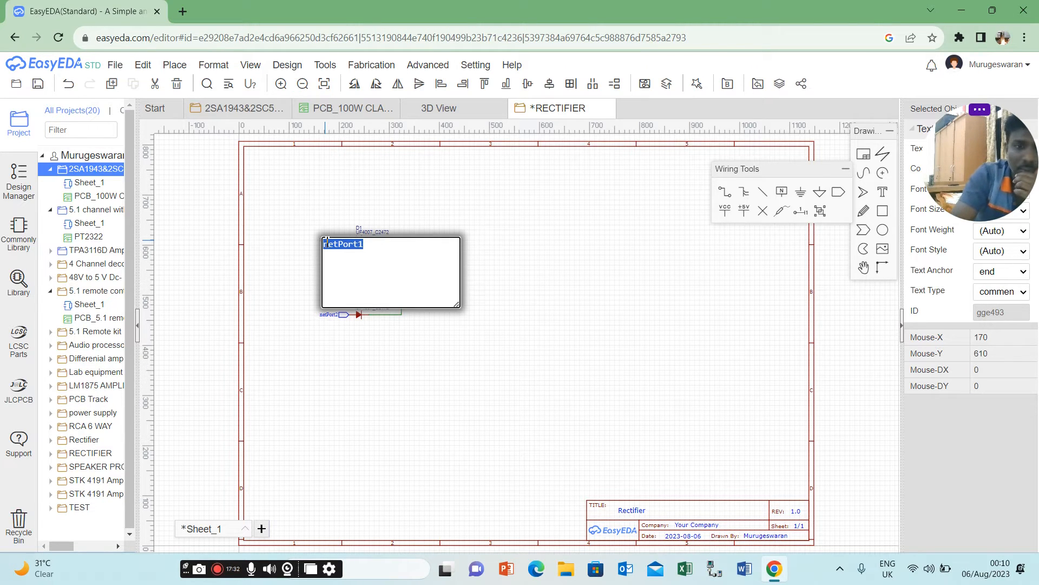
pyautogui.write('4')
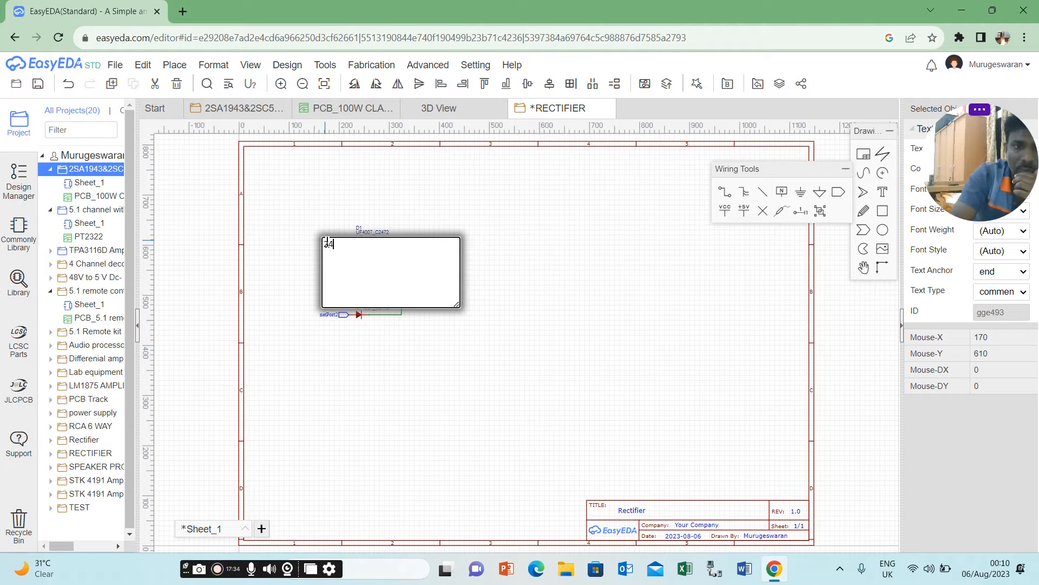
pyautogui.write('VACIN1')
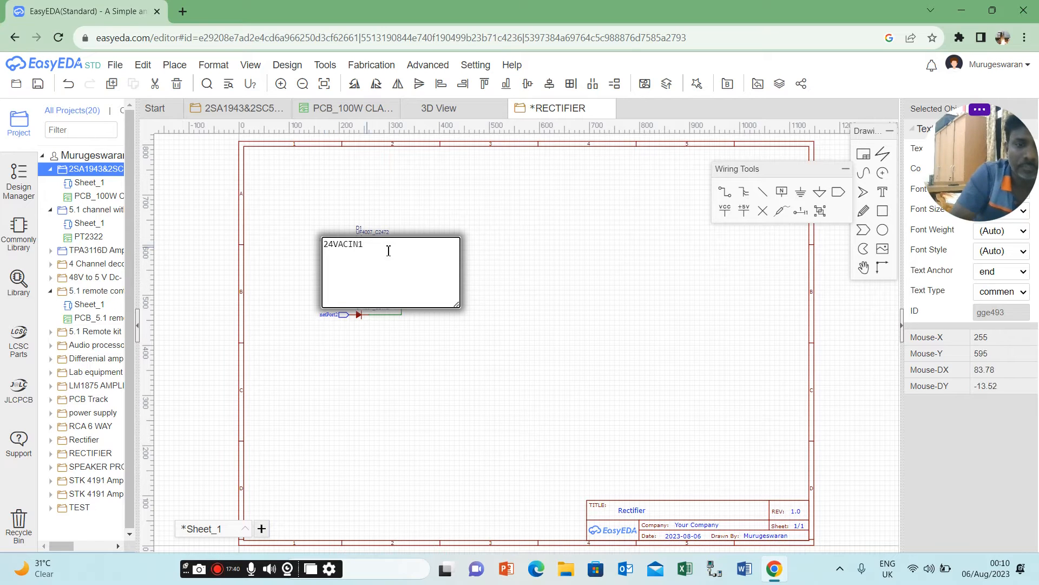
pyautogui.click(484, 242)
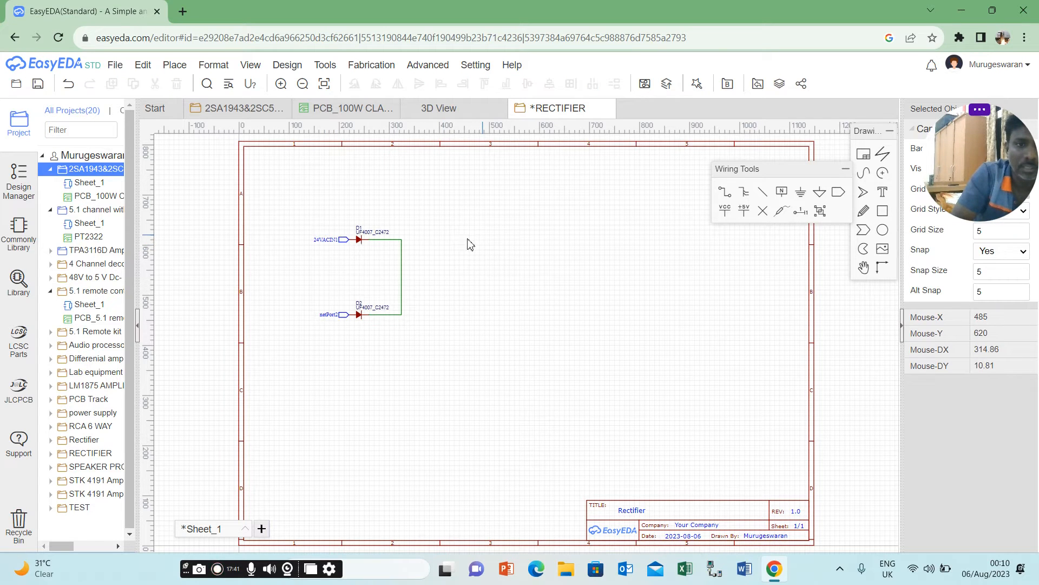
# Rename the net port at the lower diode's anode to 24VACIN2.
pyautogui.doubleClick(331, 315)
pyautogui.write('24')
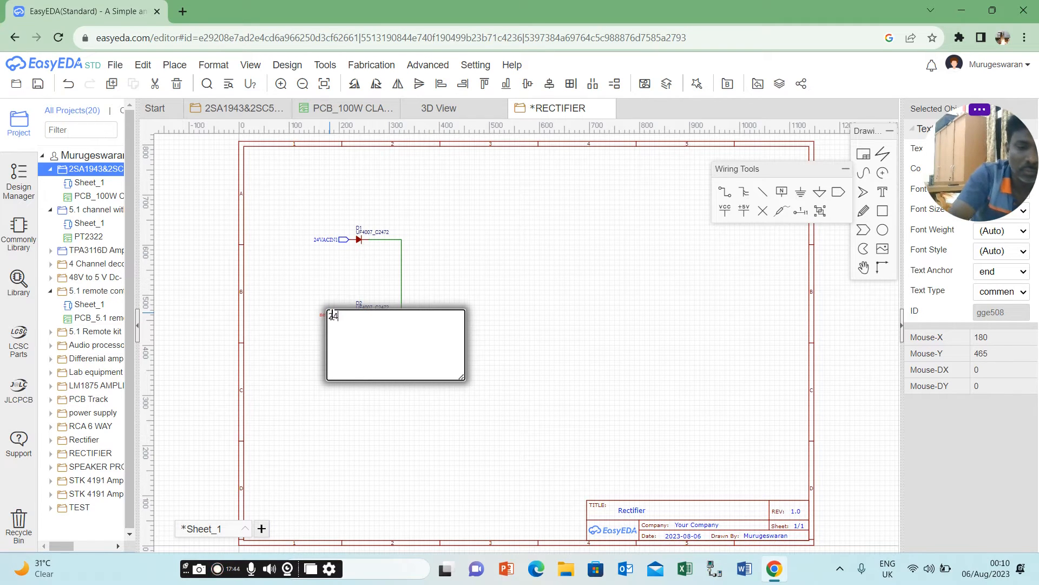
pyautogui.write('VAC')
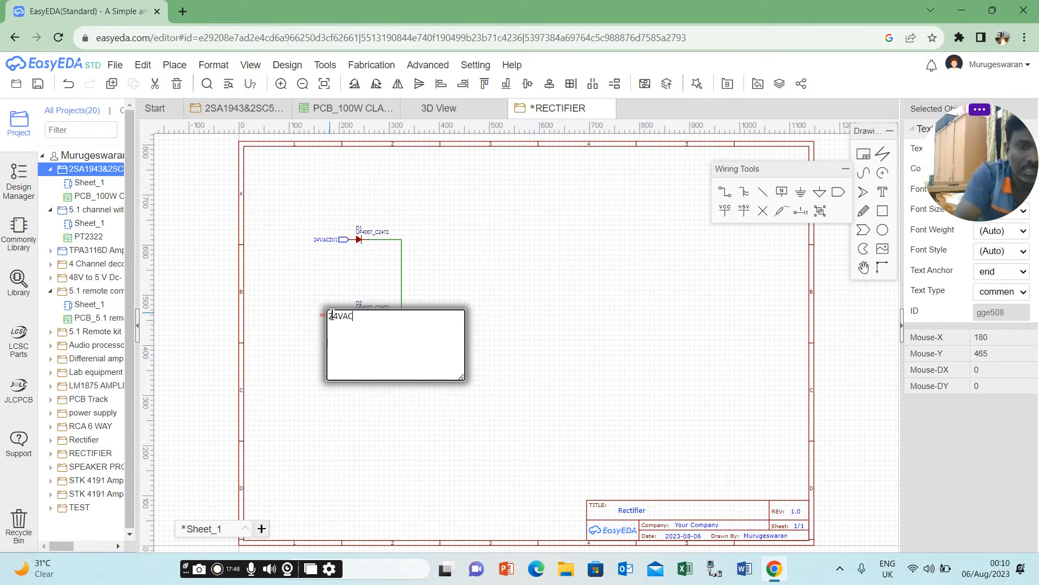
pyautogui.write('IN2')
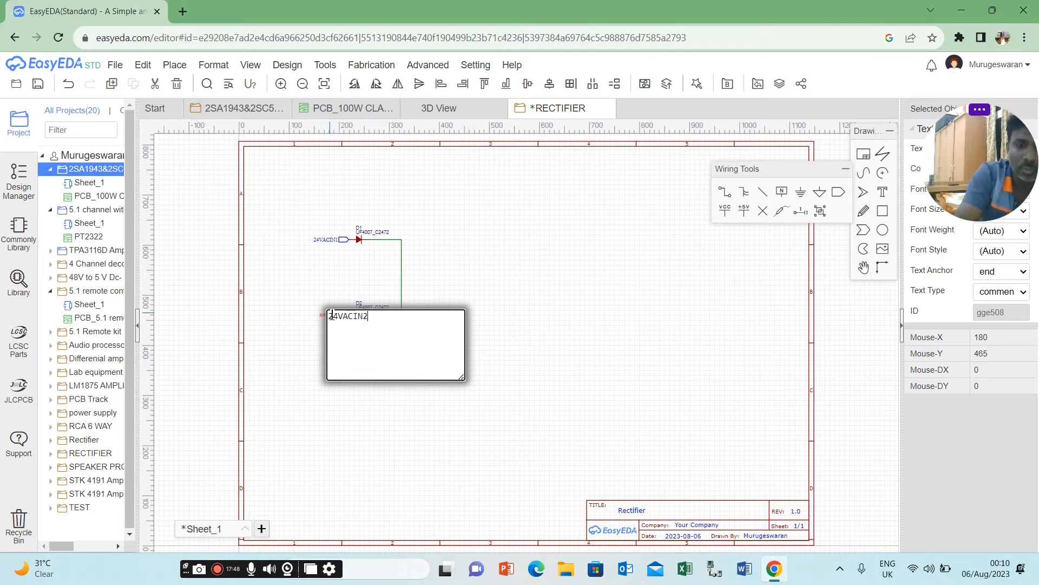
pyautogui.click(477, 278)
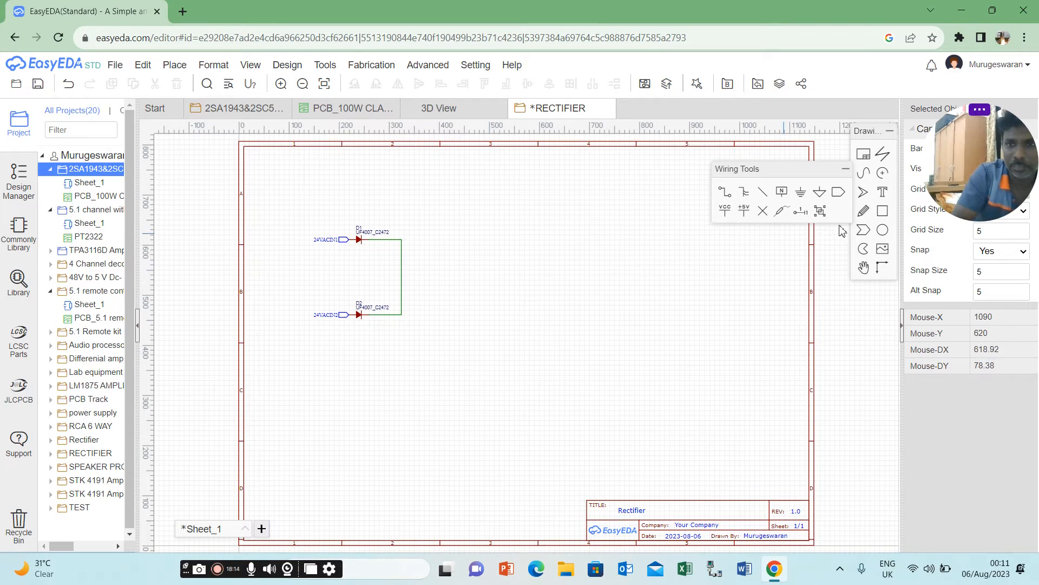
# Add a third net port below the 24VACIN2 port and name it 0V.
pyautogui.click(839, 192)
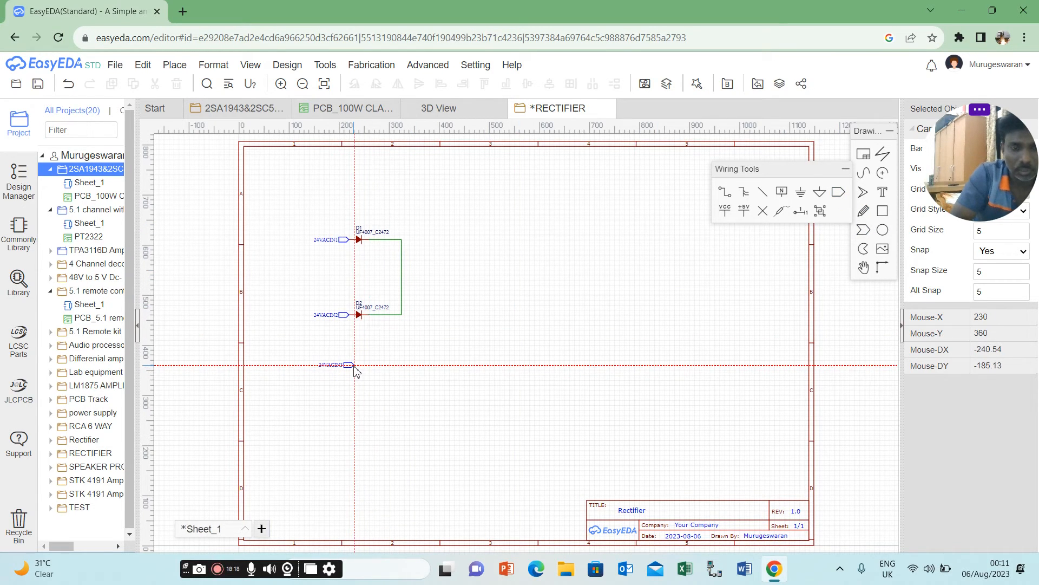
pyautogui.click(351, 363)
pyautogui.press('Escape')
pyautogui.click(328, 367)
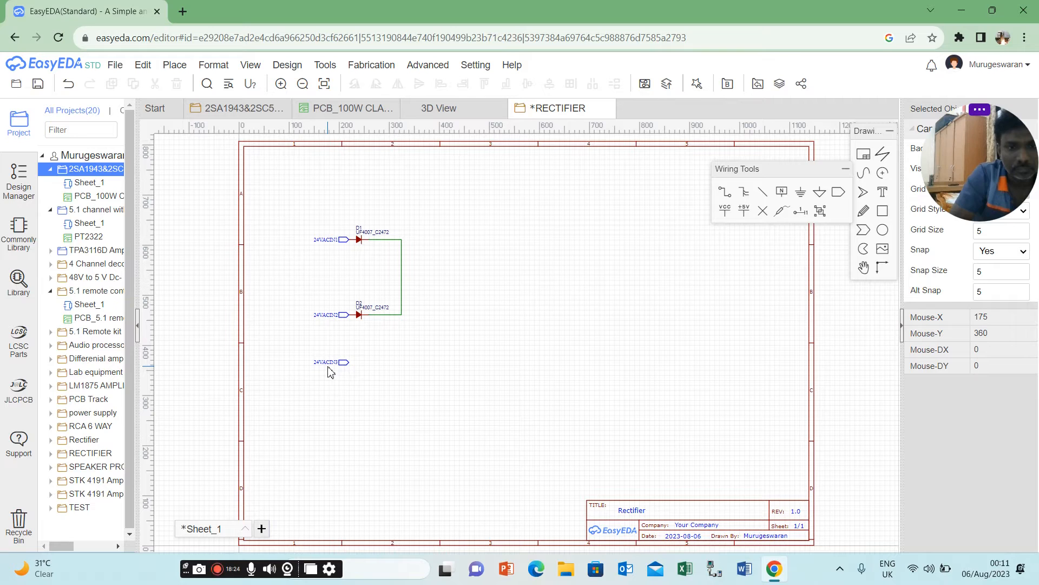
pyautogui.doubleClick(328, 363)
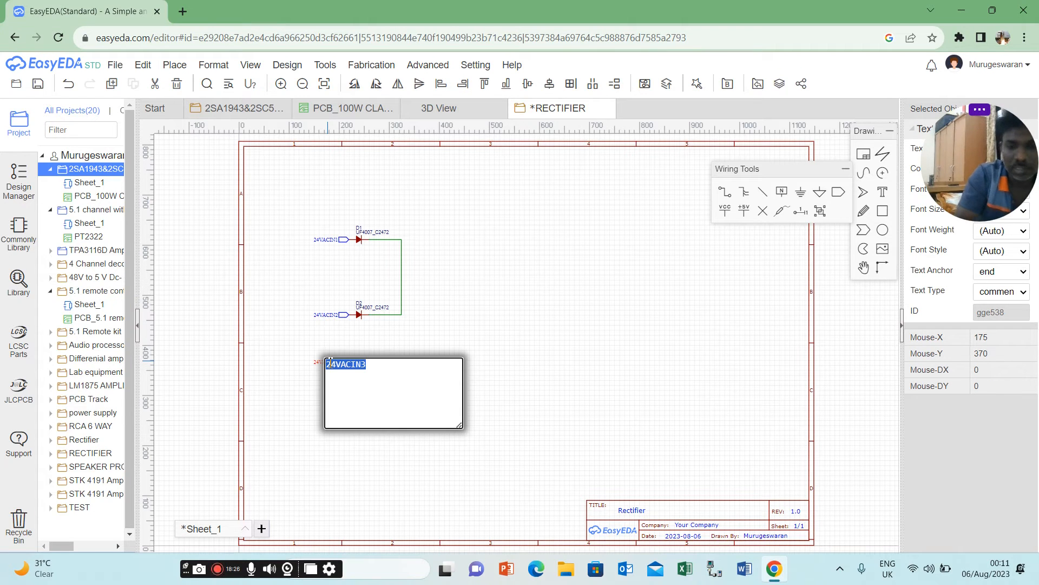
pyautogui.write('0V')
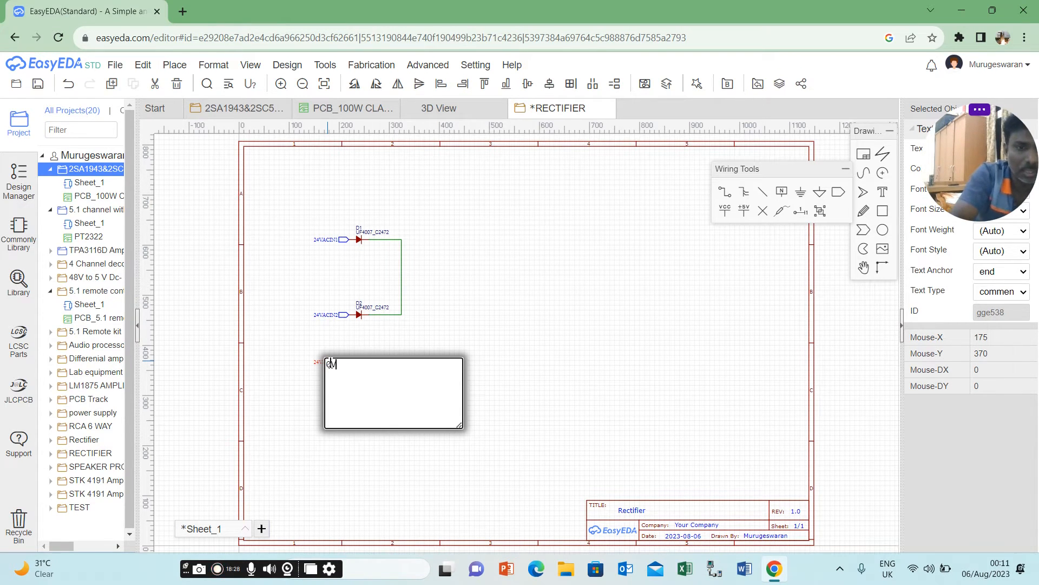
pyautogui.click(459, 333)
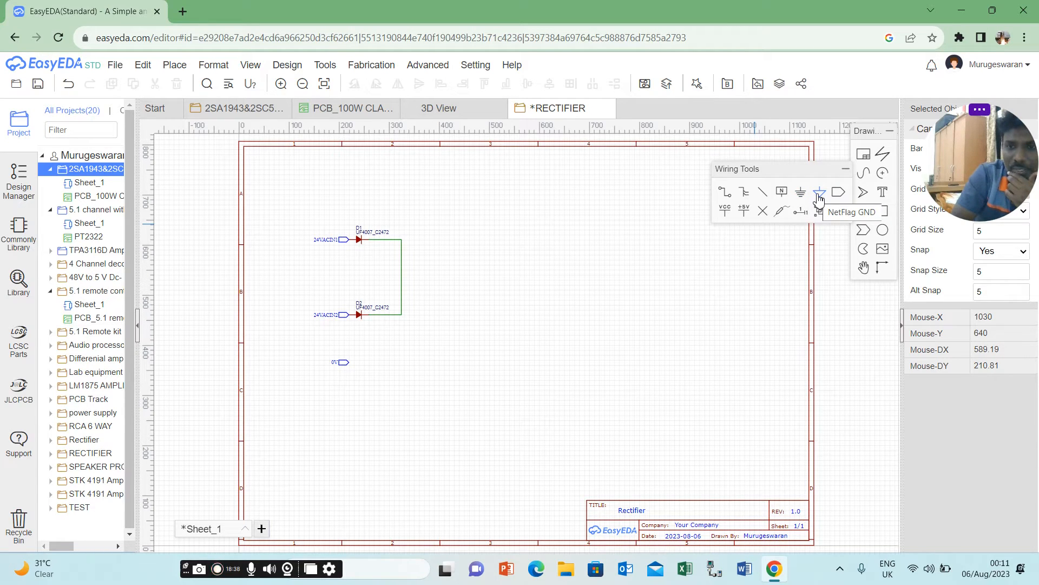
# Place a GND flag below the 0V port and wire the port's pin down to it.
pyautogui.click(802, 193)
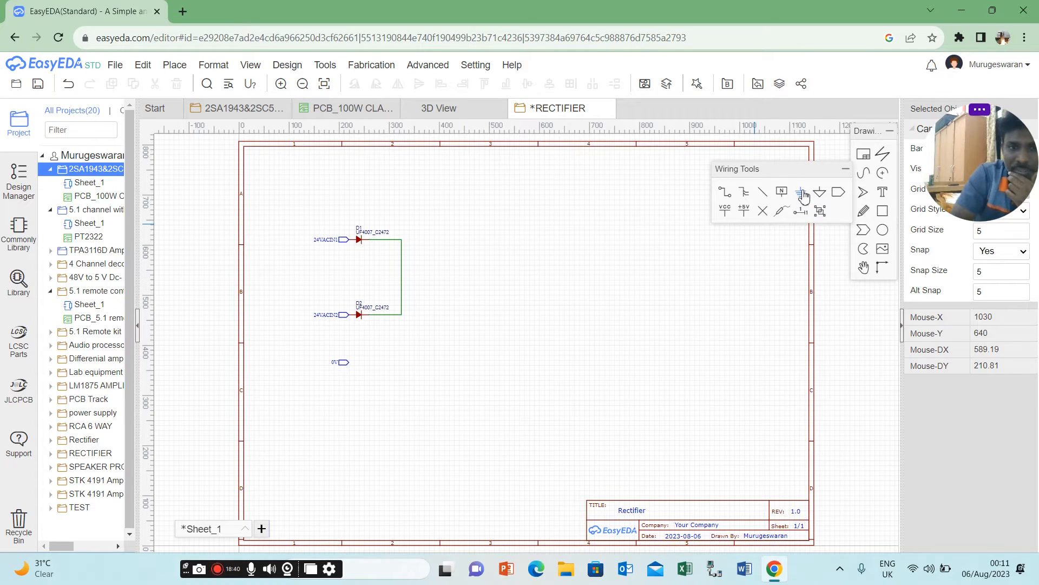
pyautogui.click(347, 394)
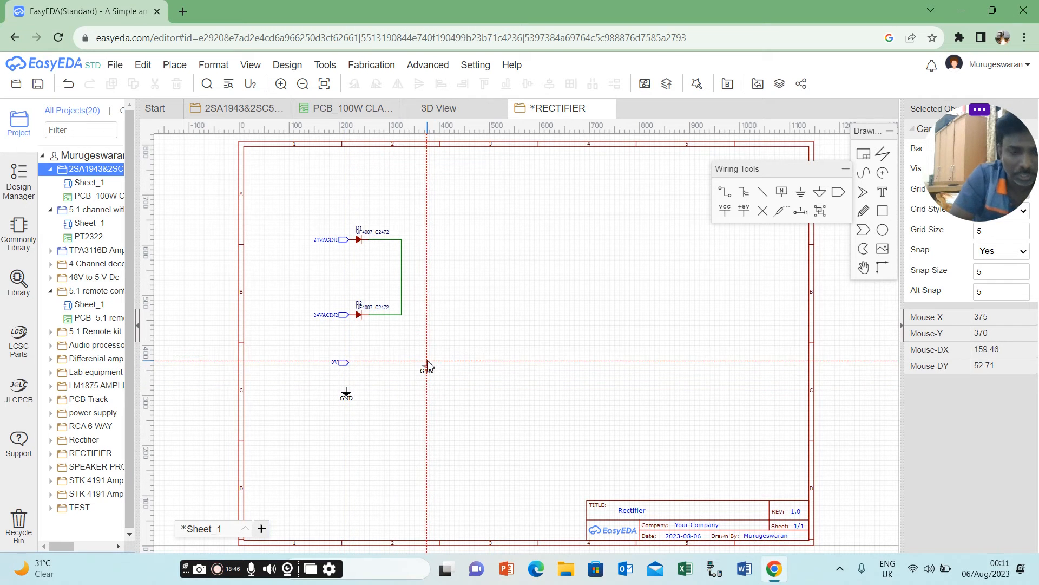
pyautogui.press('Escape')
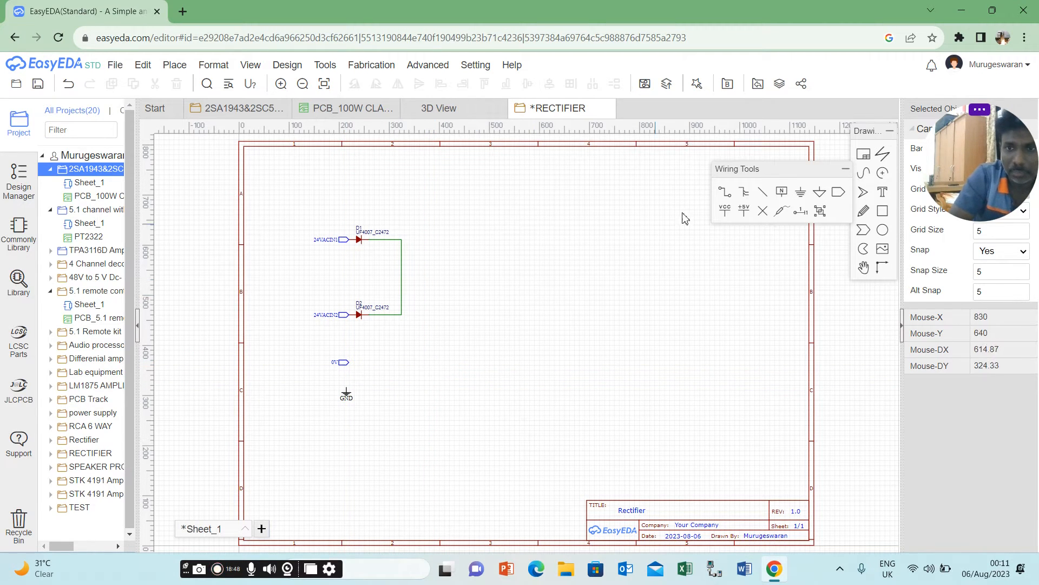
pyautogui.click(726, 196)
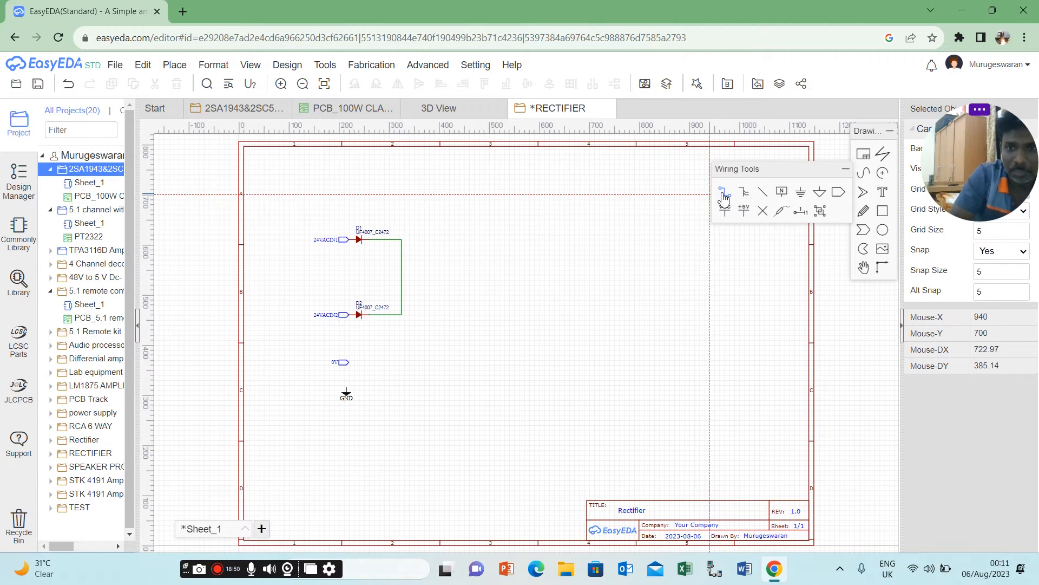
pyautogui.click(349, 364)
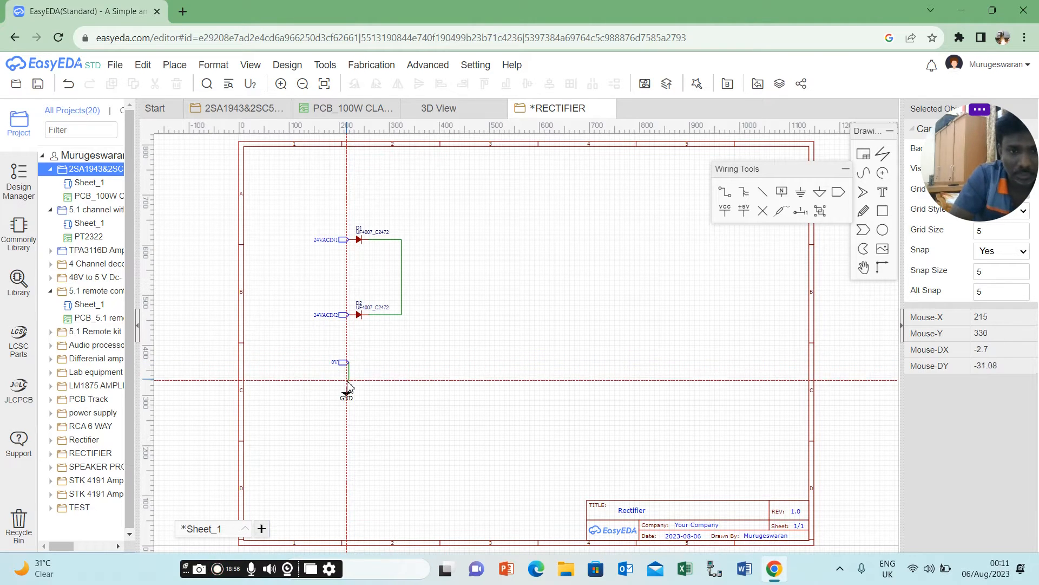
pyautogui.click(346, 391)
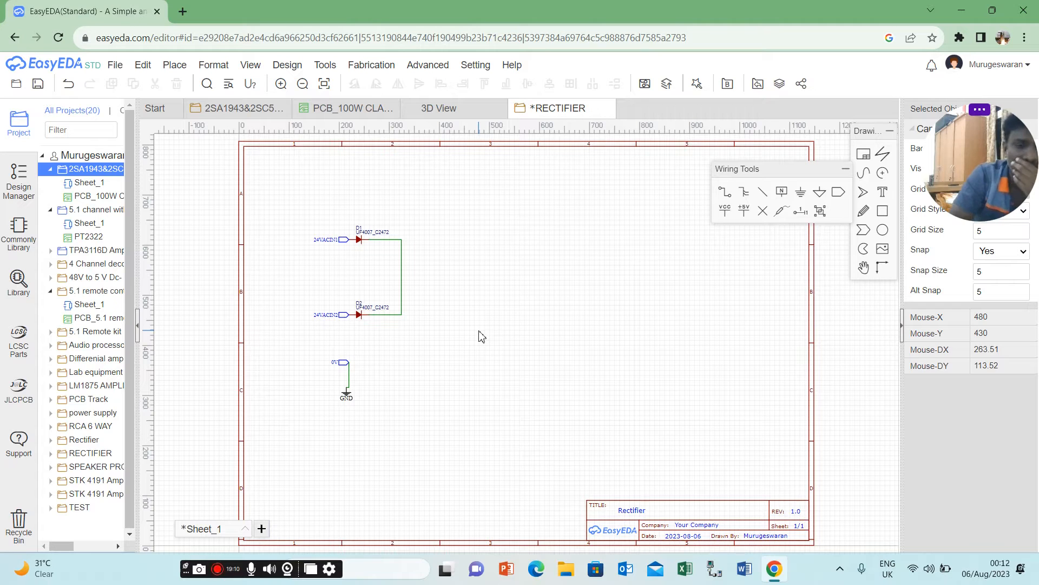
# Place a net port, rotated to face away from the diodes, midway along the vertical wire joining the two cathodes.
pyautogui.click(838, 191)
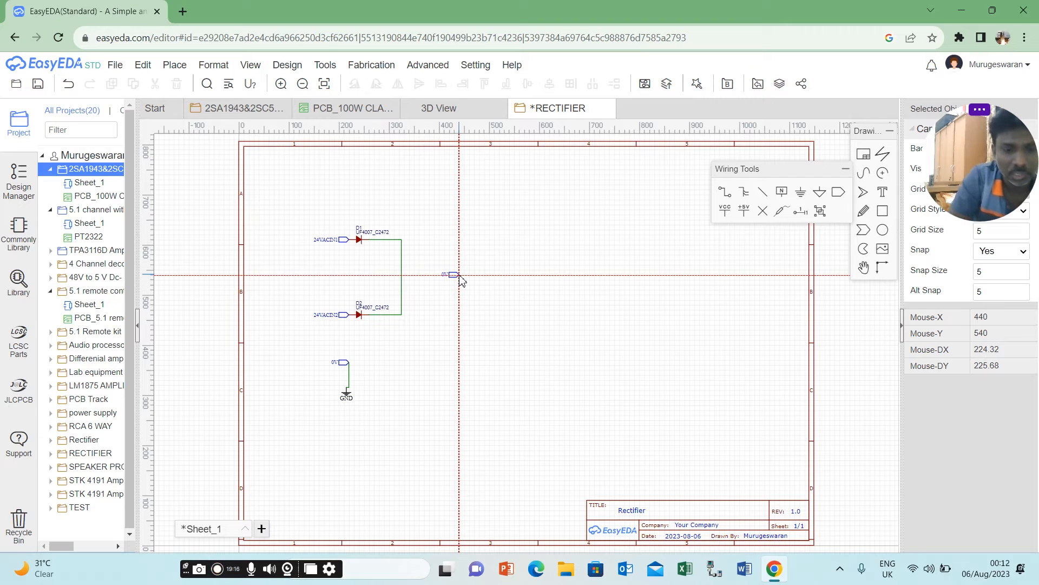
pyautogui.press('space')
pyautogui.press('space')
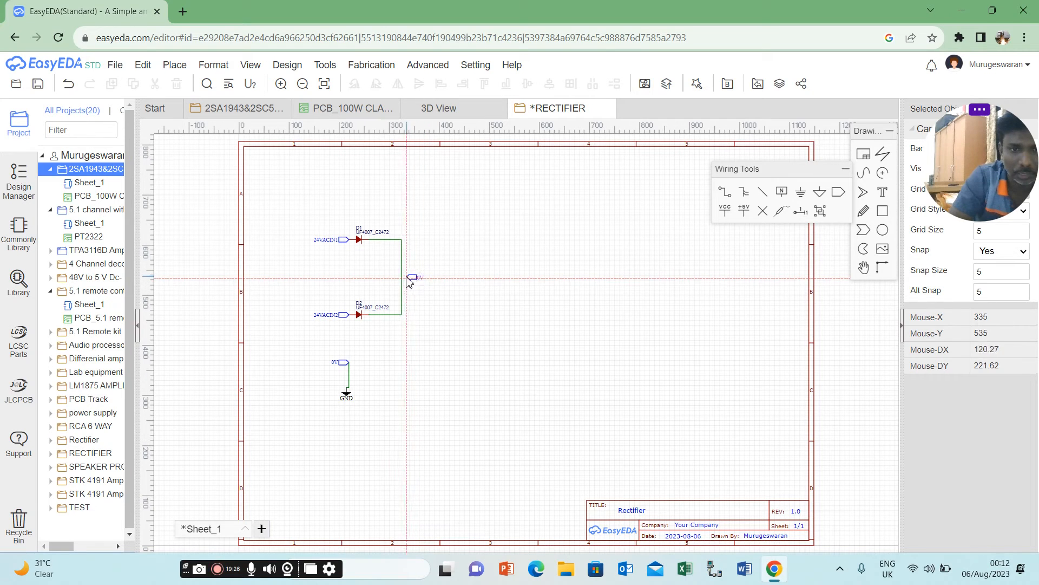
pyautogui.click(404, 279)
pyautogui.press('Escape')
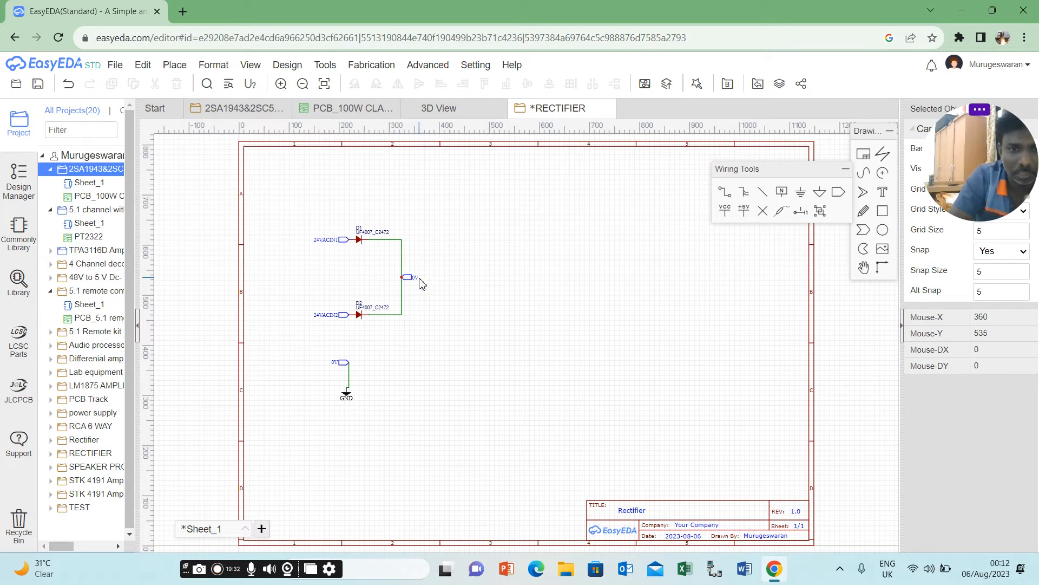
# Rename the net port on the diodes' common cathode wire to +24V.
pyautogui.doubleClick(417, 278)
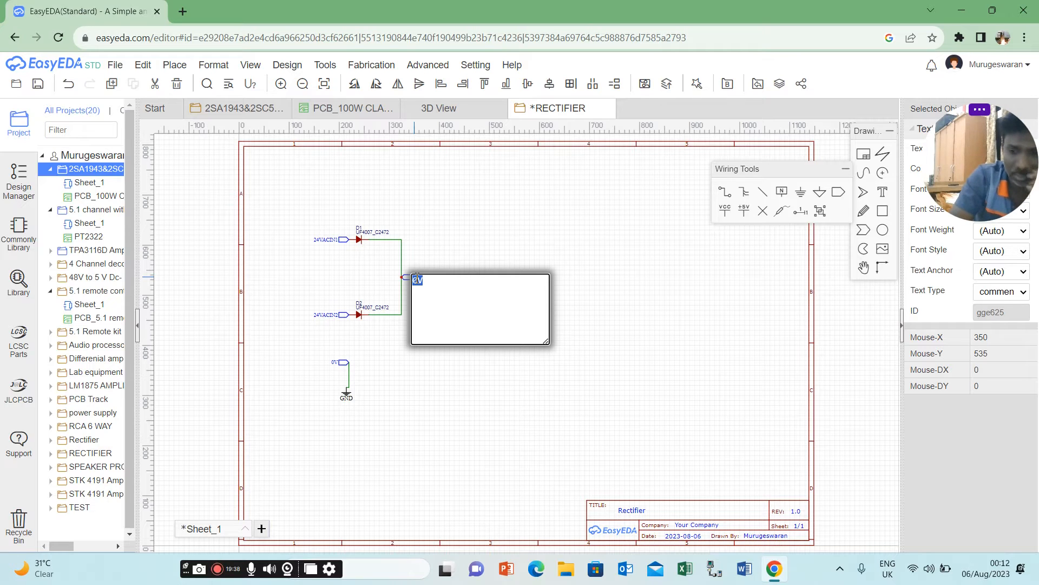
pyautogui.write('24')
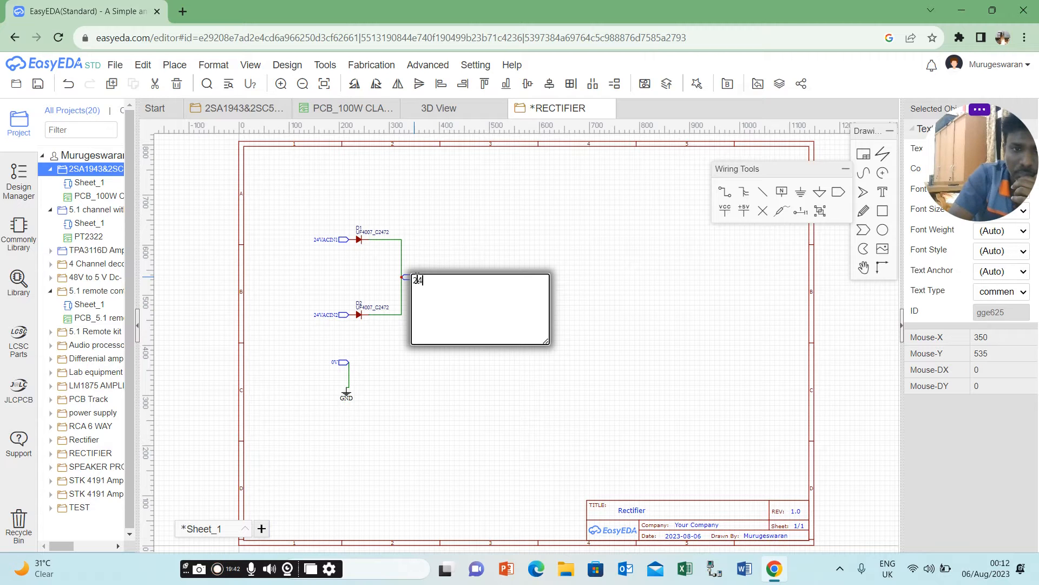
pyautogui.write('+')
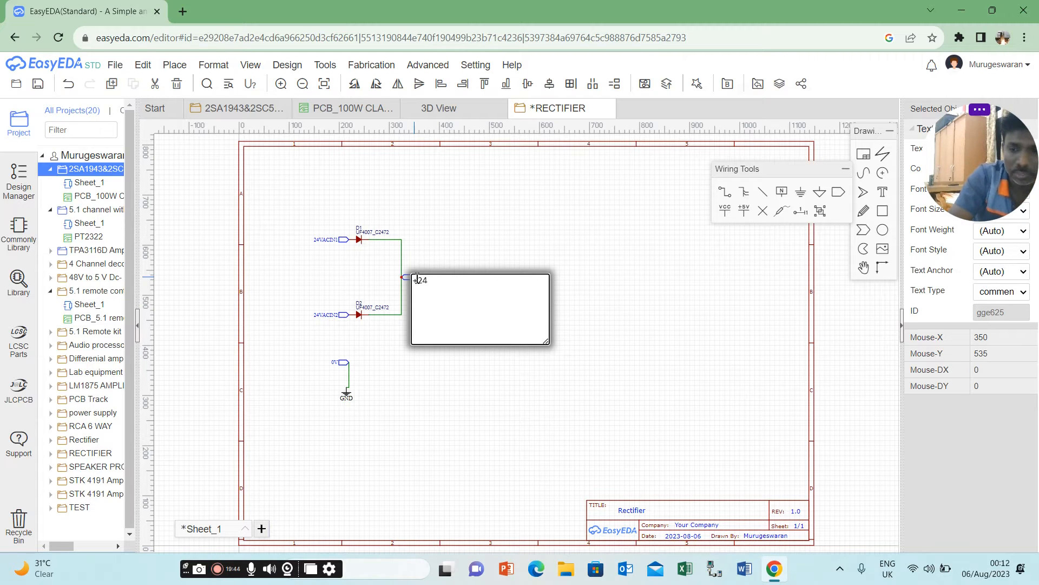
pyautogui.write('V')
pyautogui.click(483, 236)
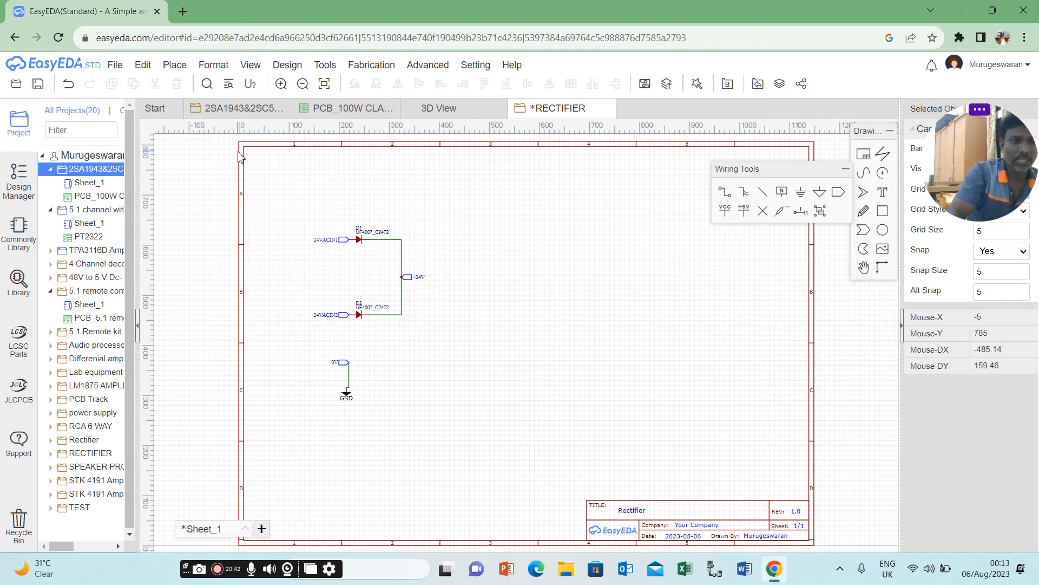
# Open the library's Aluminum Electrolytic Capacitors (Can - Screw Terminals) category and select 1000uF as the capacitance filter.
pyautogui.click(18, 279)
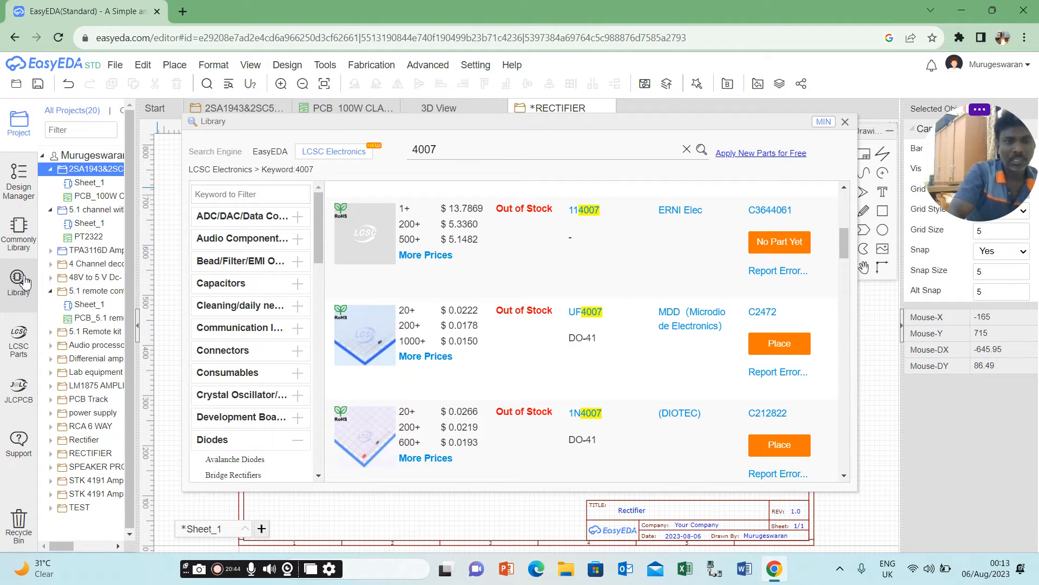
pyautogui.click(248, 283)
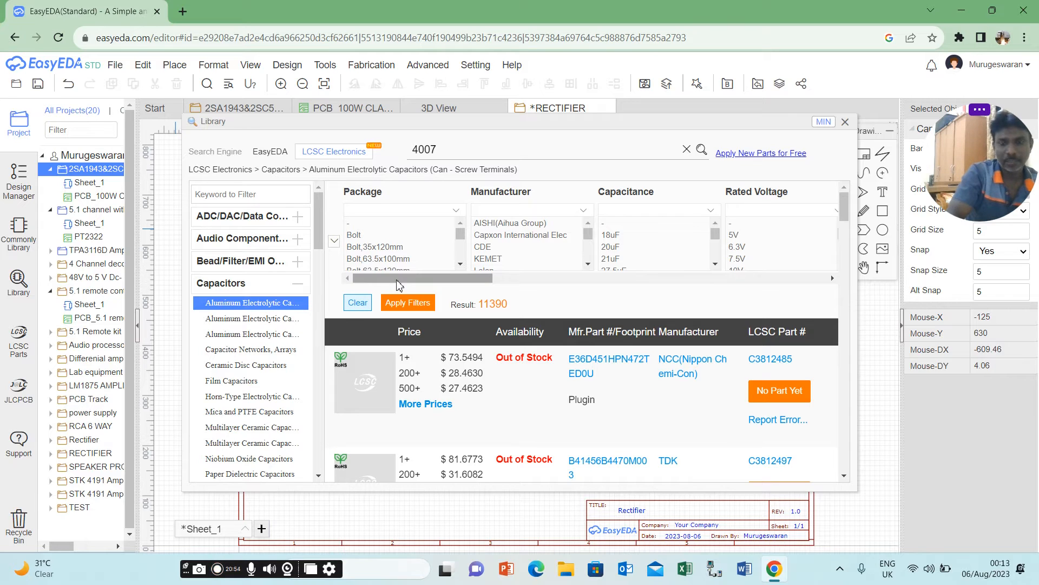
pyautogui.click(719, 264)
pyautogui.click(719, 265)
pyautogui.click(717, 265)
pyautogui.click(716, 265)
pyautogui.click(720, 269)
pyautogui.click(720, 268)
pyautogui.click(716, 265)
pyautogui.click(715, 265)
pyautogui.click(719, 265)
pyautogui.click(720, 265)
pyautogui.click(720, 265)
pyautogui.click(720, 265)
pyautogui.click(715, 265)
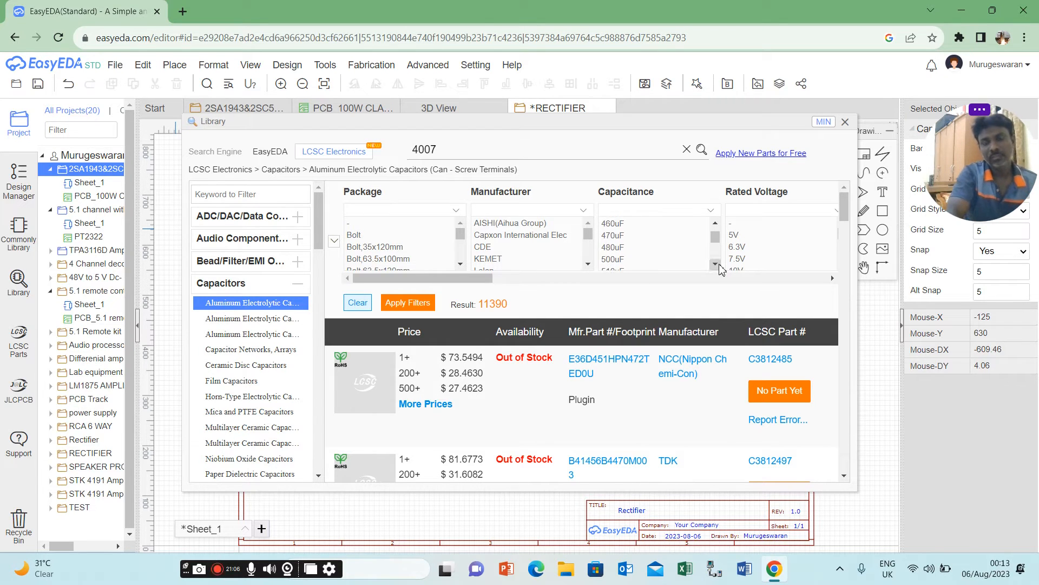
pyautogui.click(716, 265)
pyautogui.click(715, 265)
pyautogui.click(716, 264)
pyautogui.click(716, 264)
pyautogui.click(716, 265)
pyautogui.click(716, 265)
pyautogui.click(715, 264)
pyautogui.click(716, 265)
pyautogui.click(720, 265)
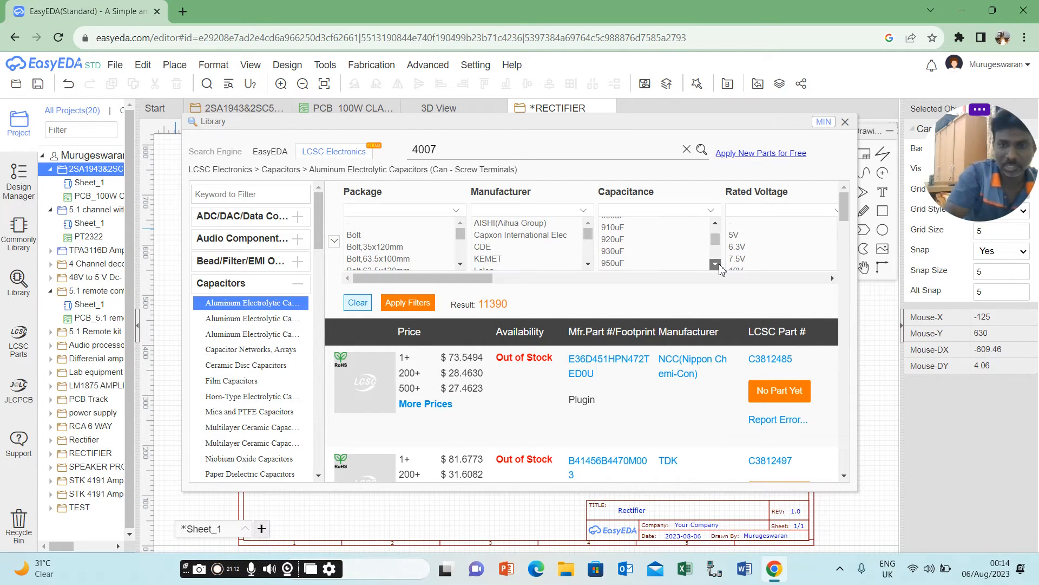
pyautogui.click(720, 265)
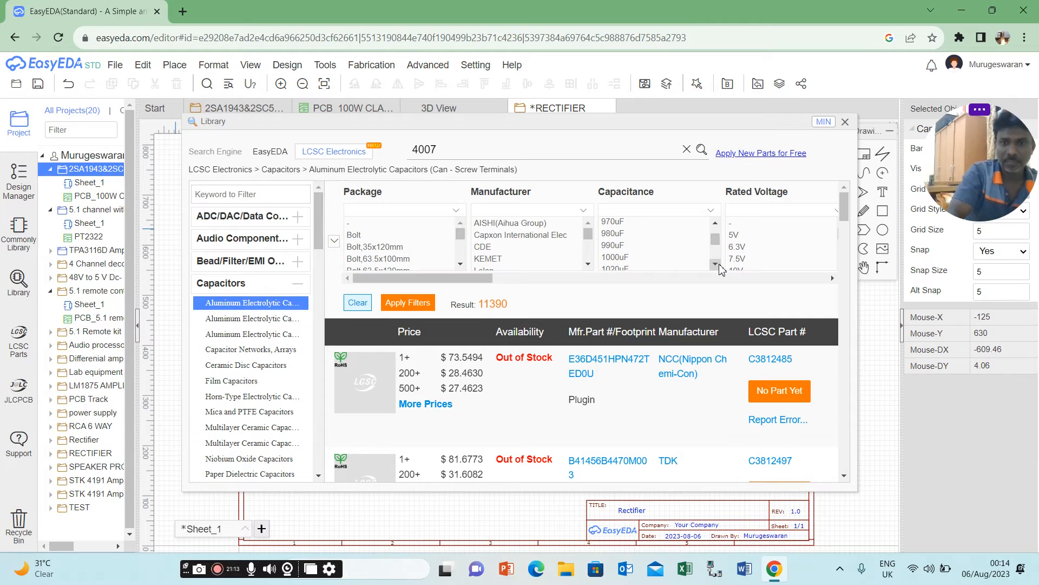
pyautogui.click(631, 257)
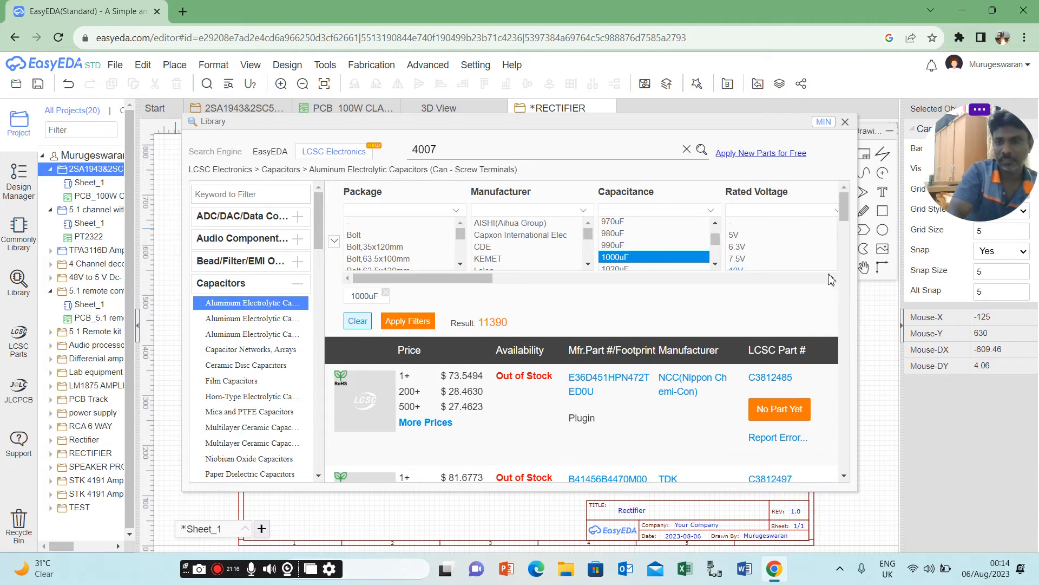
# Add a 50V rated voltage to the capacitor filters, apply them and view the matching parts.
pyautogui.scroll(-5, 848, 271)
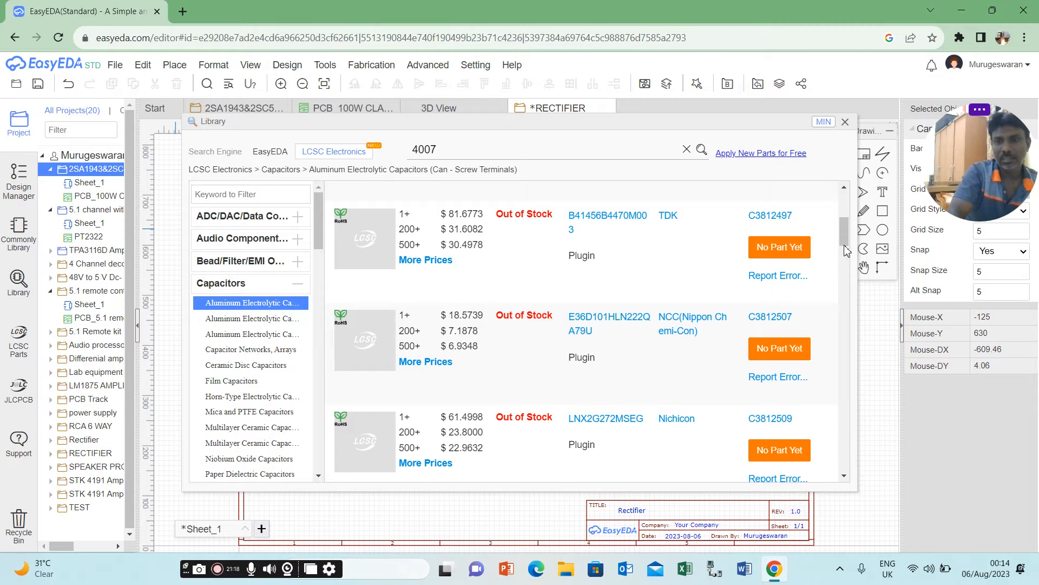
pyautogui.scroll(5, 847, 218)
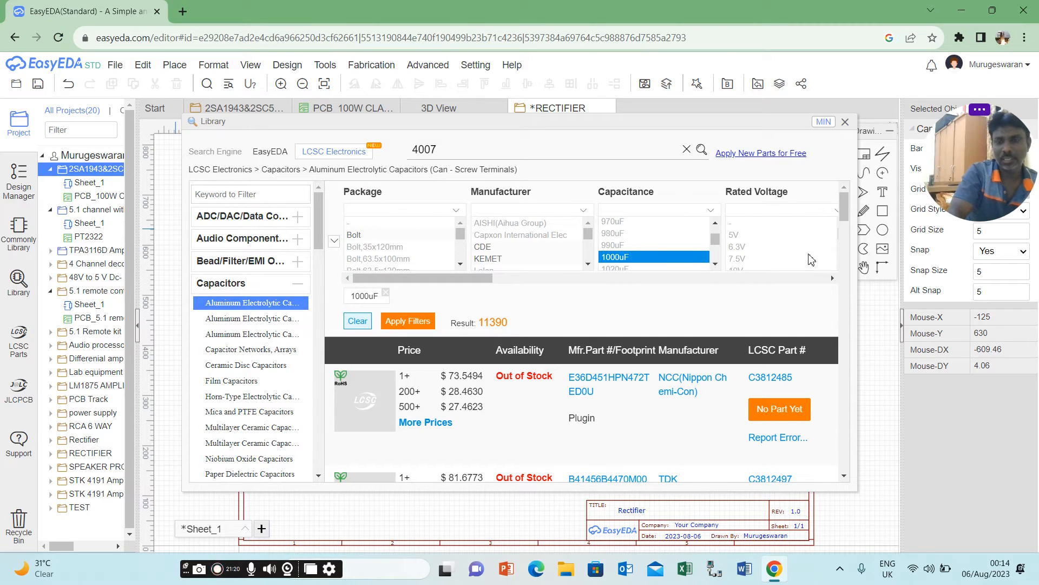
pyautogui.click(832, 278)
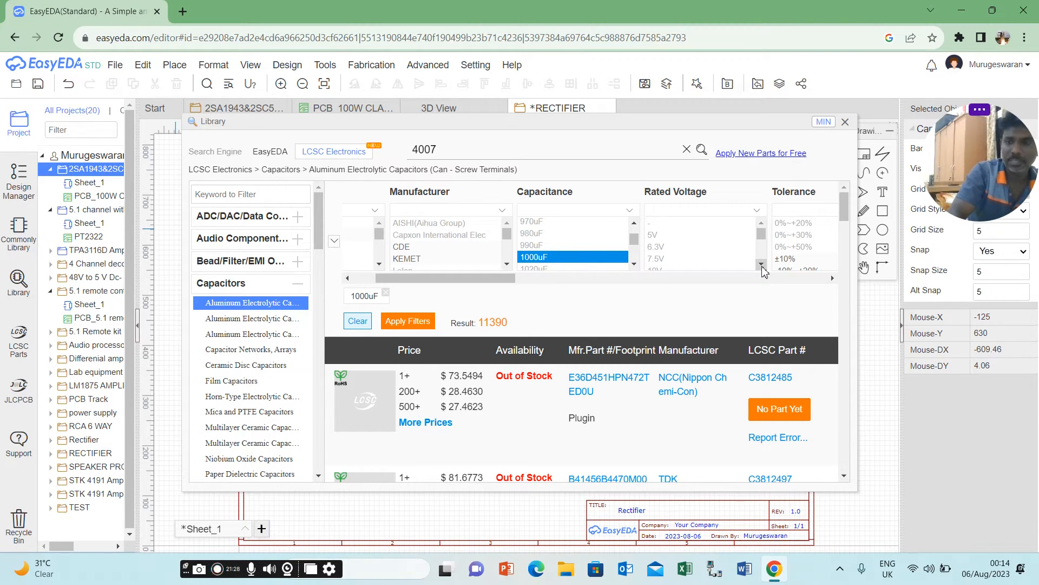
pyautogui.click(762, 264)
pyautogui.click(761, 264)
pyautogui.click(762, 264)
pyautogui.click(762, 264)
pyautogui.click(761, 264)
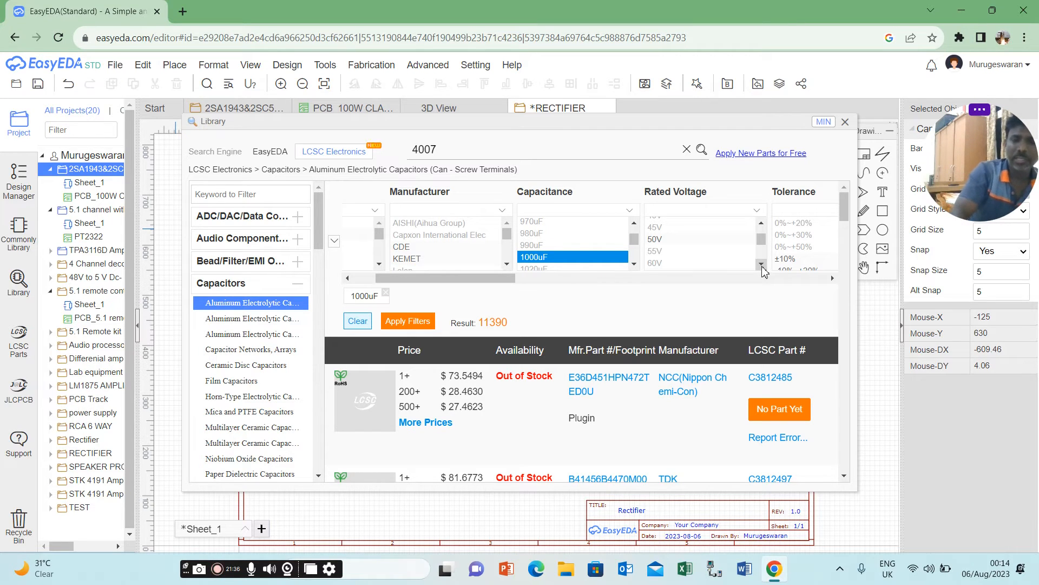
pyautogui.click(762, 264)
pyautogui.click(762, 264)
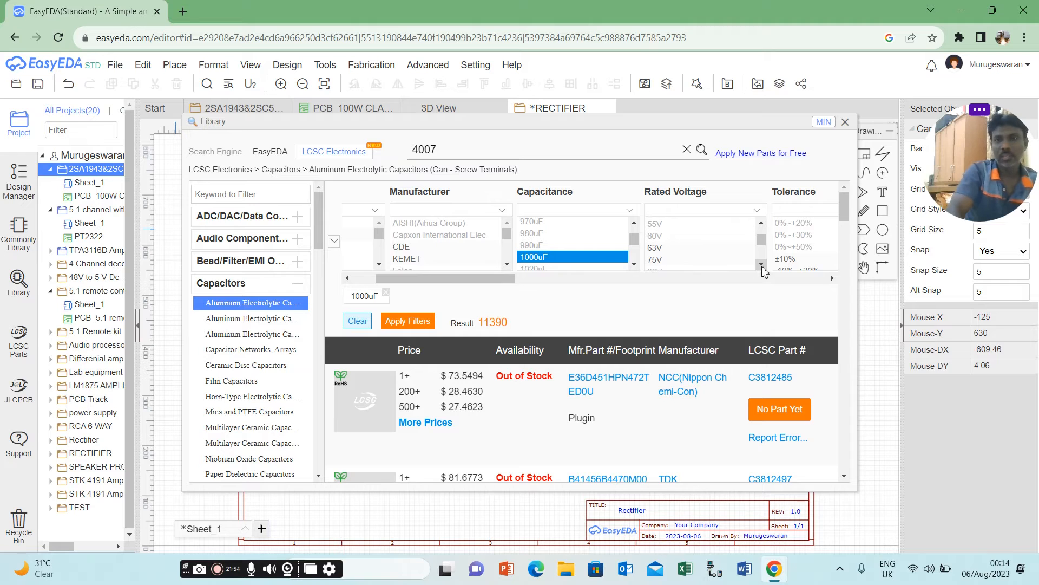
pyautogui.click(761, 265)
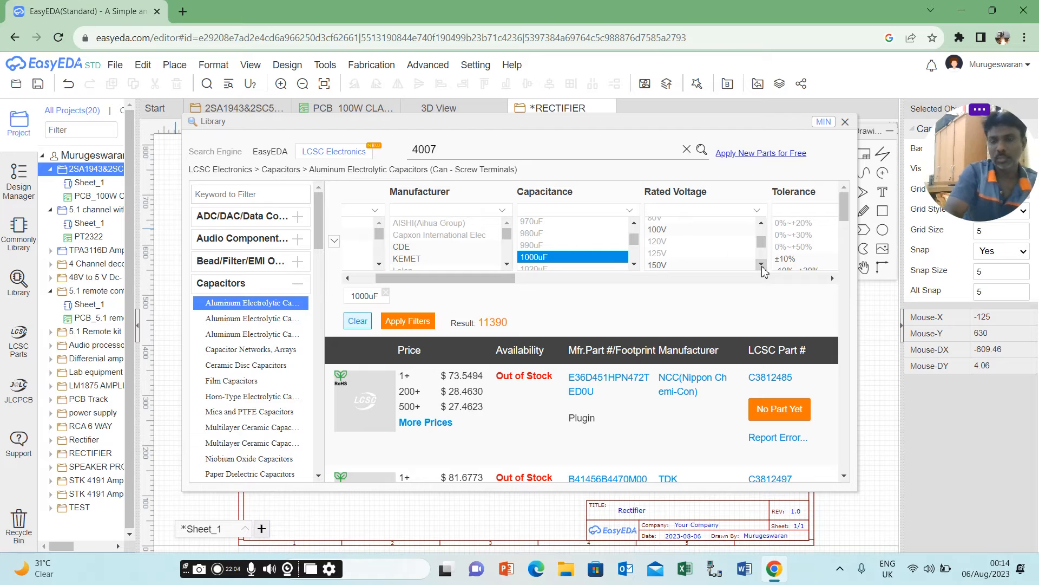
pyautogui.click(761, 223)
pyautogui.click(761, 223)
pyautogui.click(761, 223)
pyautogui.click(761, 223)
pyautogui.click(761, 224)
pyautogui.click(761, 223)
pyautogui.click(761, 223)
pyautogui.click(762, 264)
pyautogui.click(762, 264)
pyautogui.click(762, 264)
pyautogui.click(762, 223)
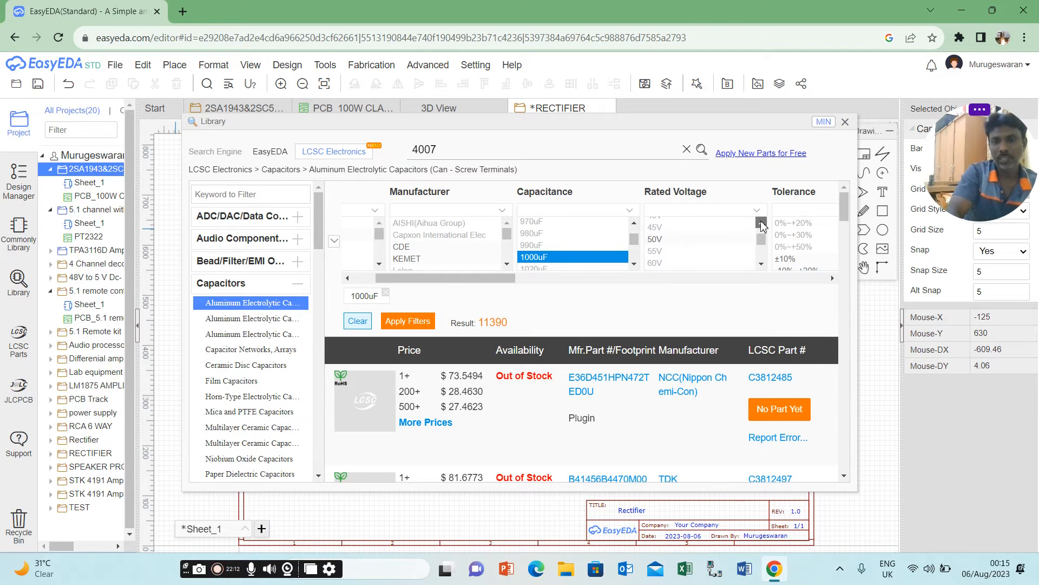
pyautogui.click(685, 241)
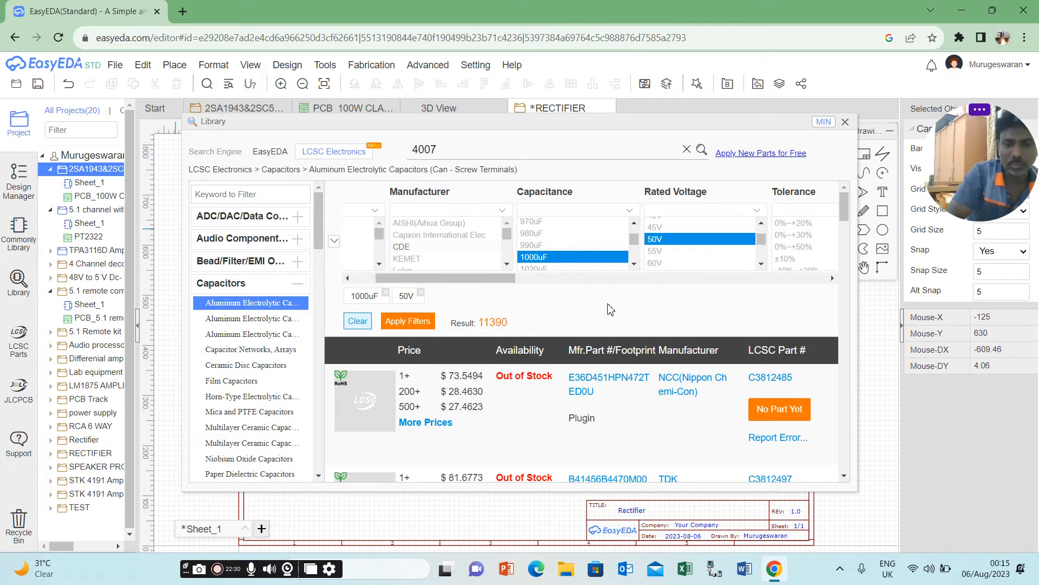
pyautogui.click(423, 322)
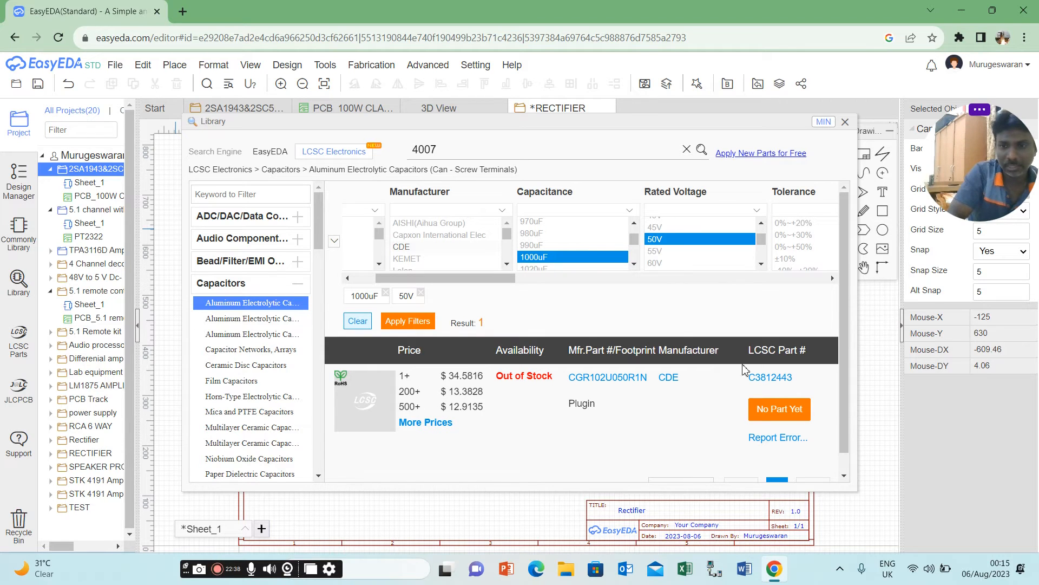
pyautogui.click(844, 476)
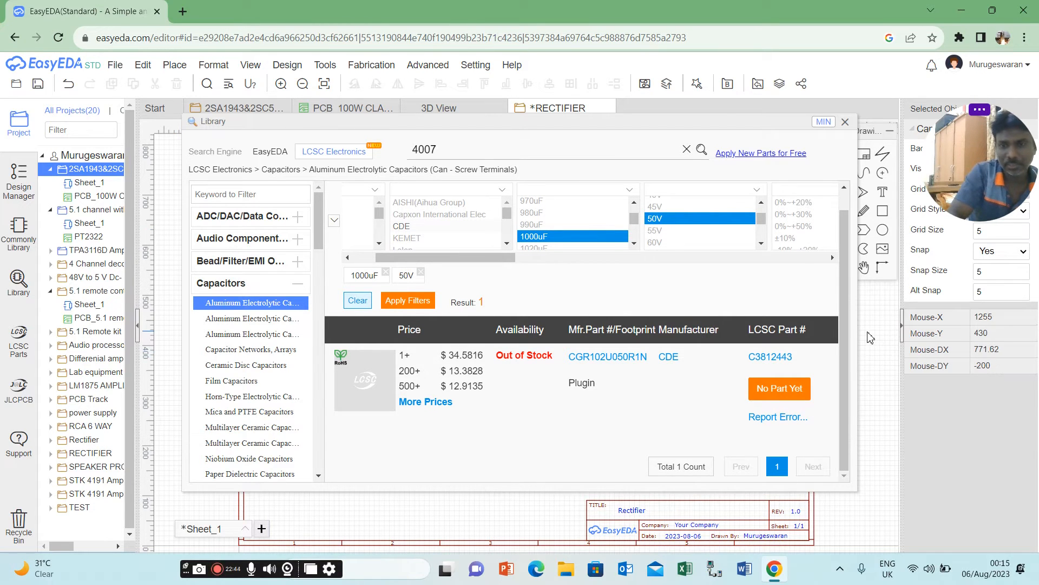
# Change the capacitor search's rated voltage filter to 63V, apply it and view the matching parts.
pyautogui.click(762, 244)
pyautogui.click(761, 243)
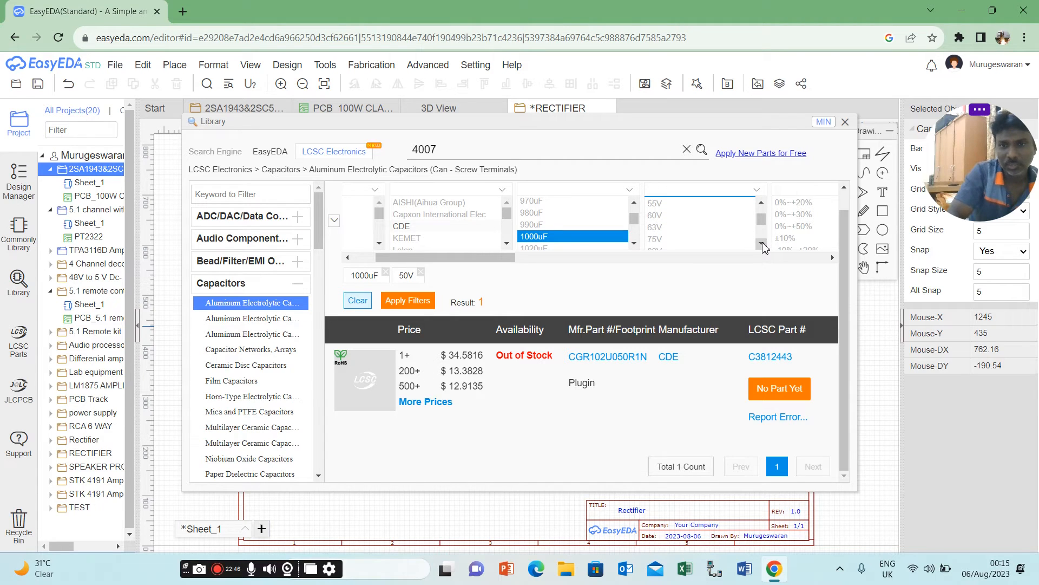
pyautogui.scroll(1, 731, 210)
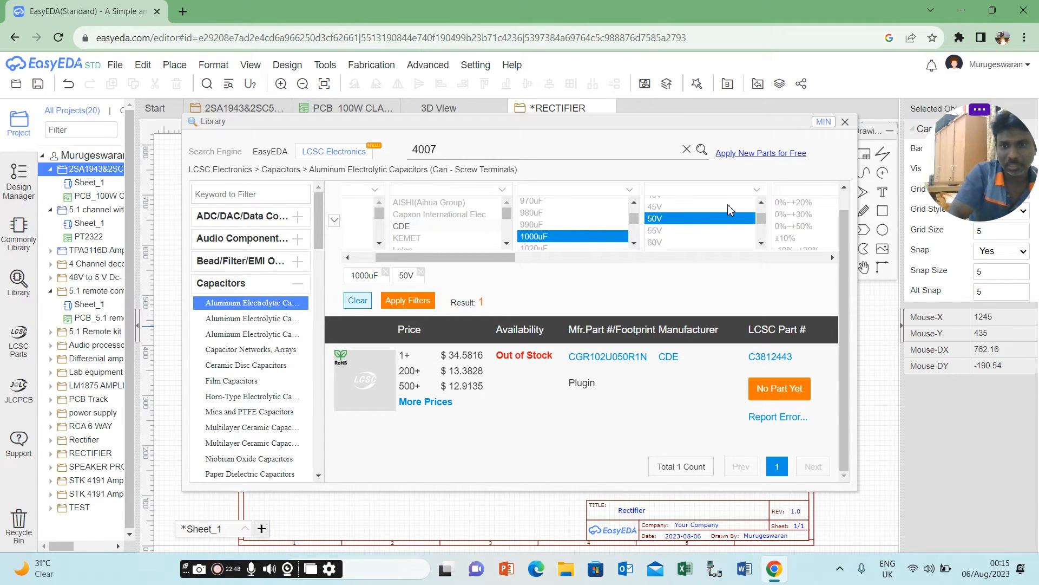
pyautogui.click(708, 218)
pyautogui.click(761, 244)
pyautogui.click(761, 243)
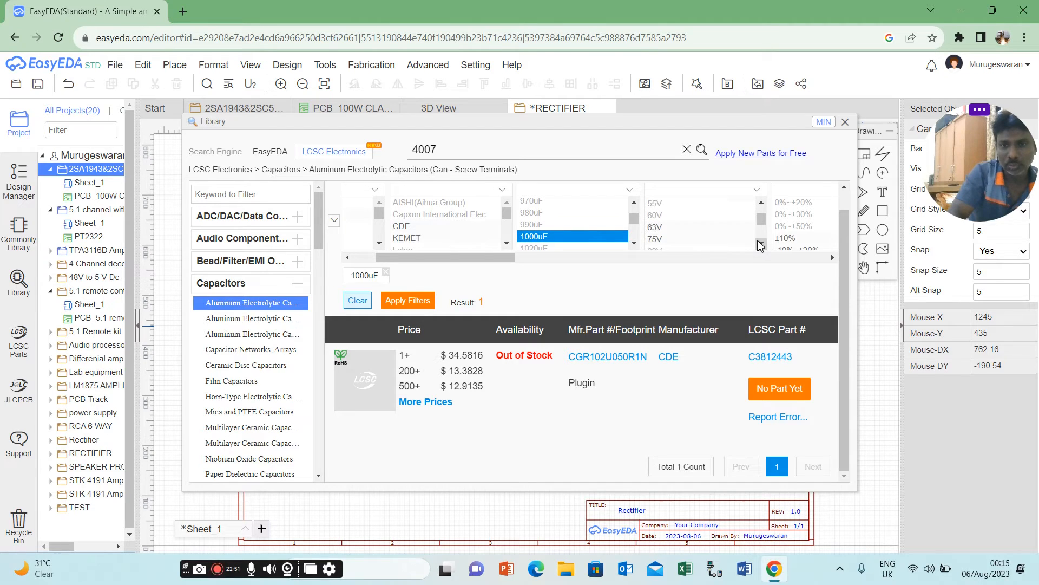
pyautogui.click(674, 233)
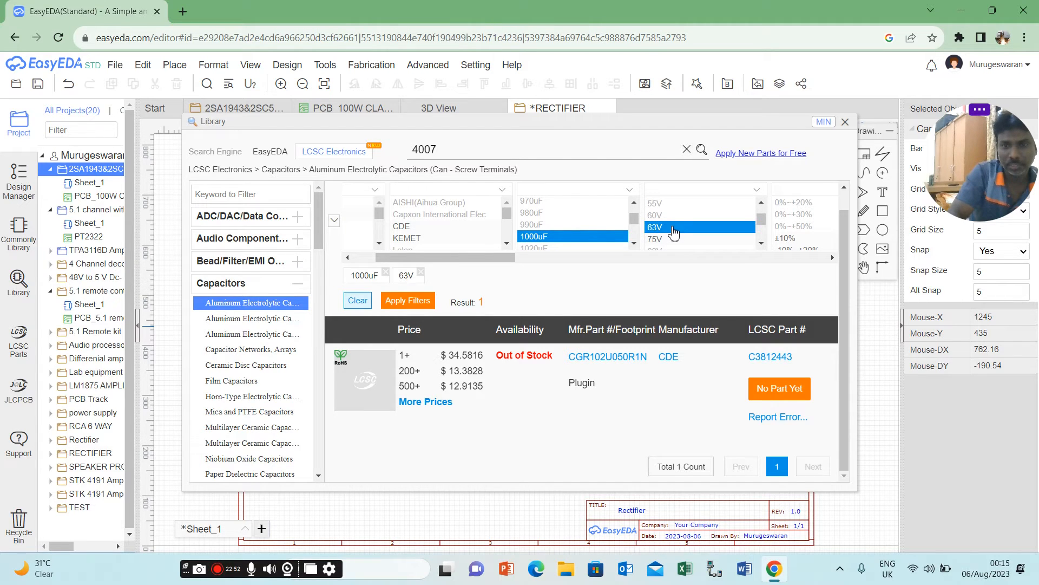
pyautogui.click(423, 301)
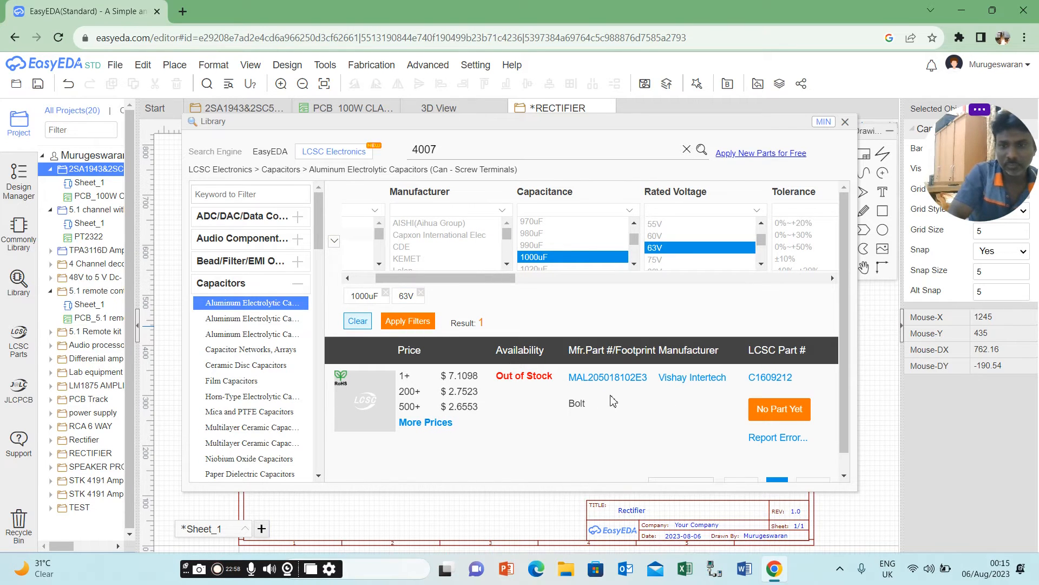
pyautogui.click(844, 474)
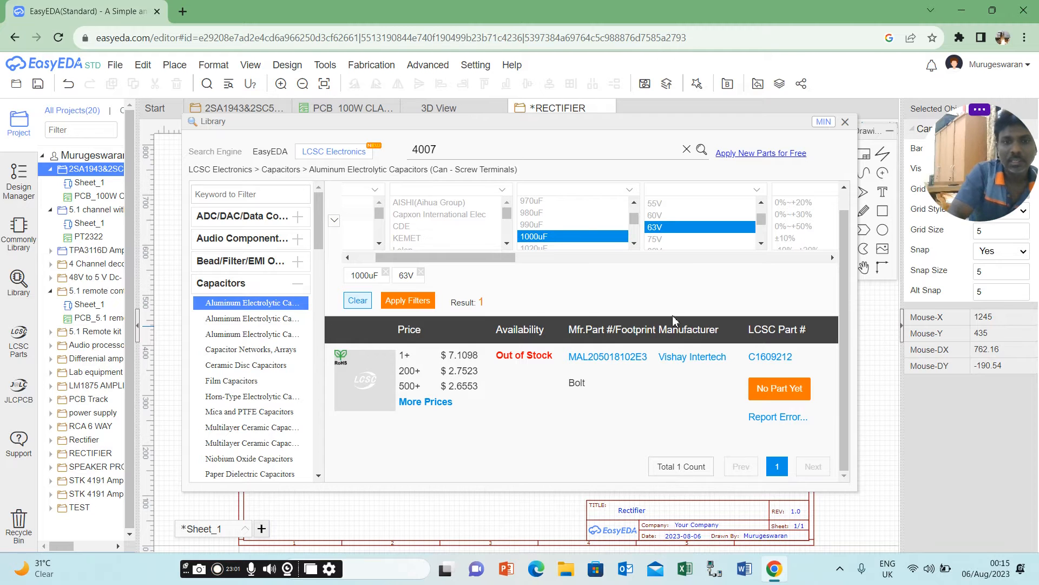
# Switch the library to the Aluminum Electrolytic Capacitors - Leaded category and select 1000uF as the capacitance filter.
pyautogui.click(510, 239)
pyautogui.moveTo(510, 226); pyautogui.dragTo(510, 206)
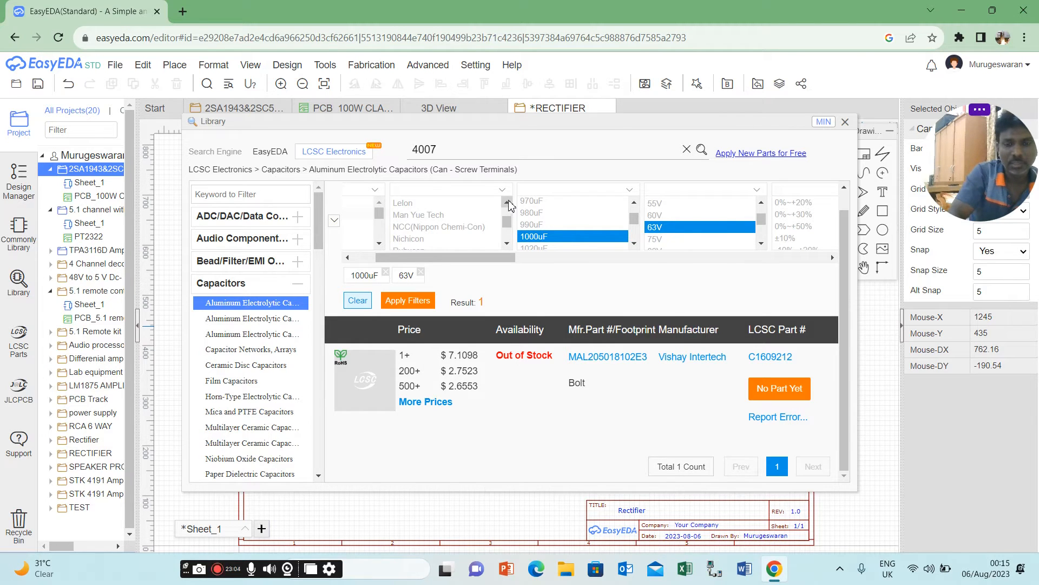
pyautogui.click(347, 258)
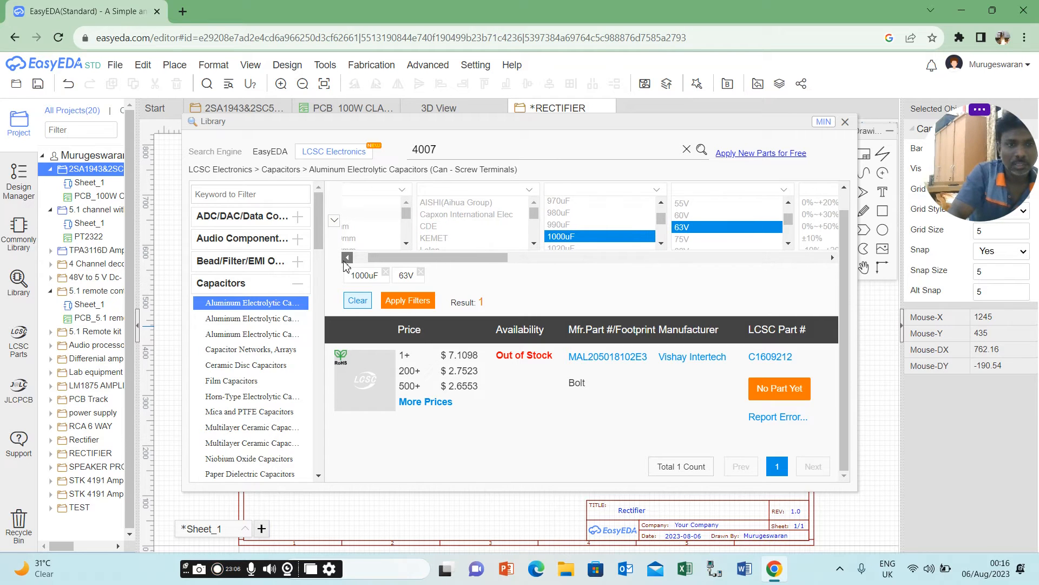
pyautogui.click(273, 320)
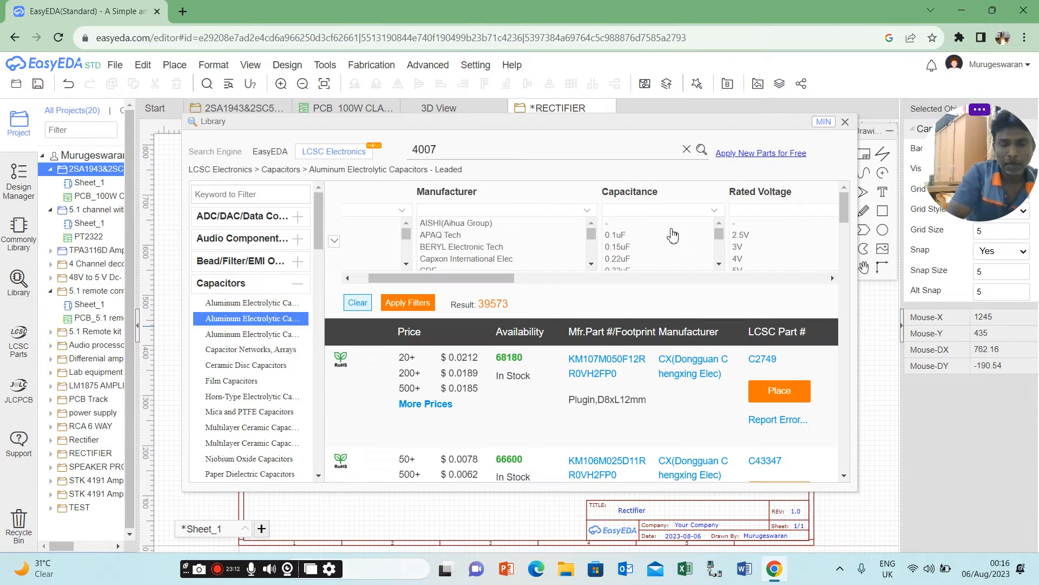
pyautogui.scroll(-5, 719, 258)
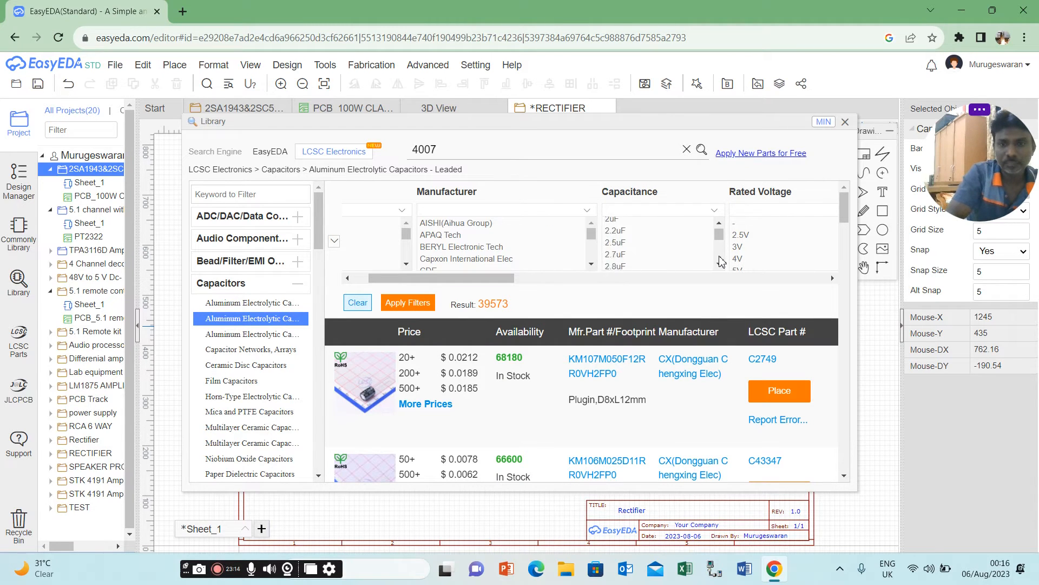
pyautogui.scroll(-10, 720, 259)
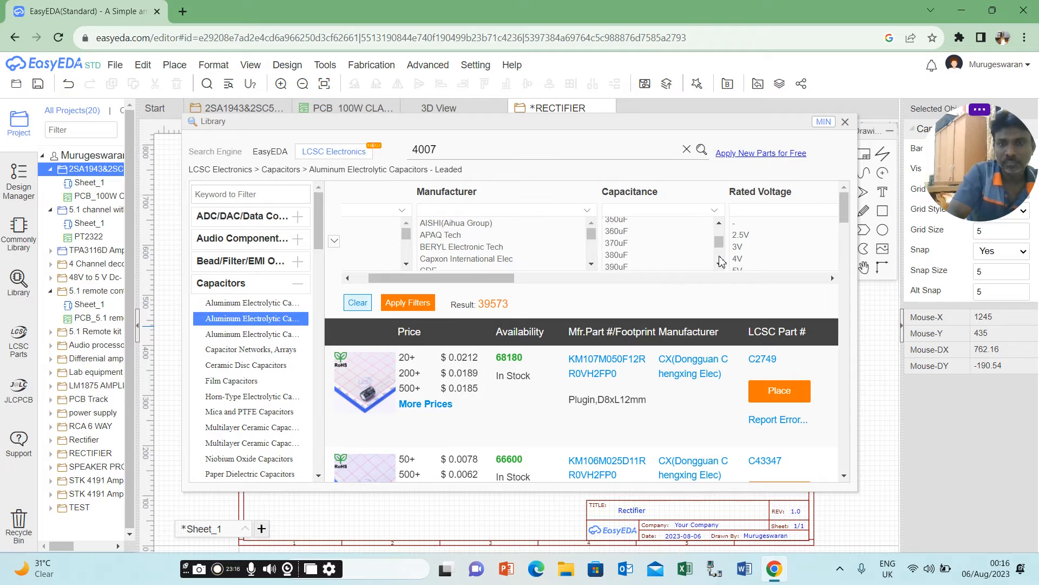
pyautogui.scroll(-2, 720, 260)
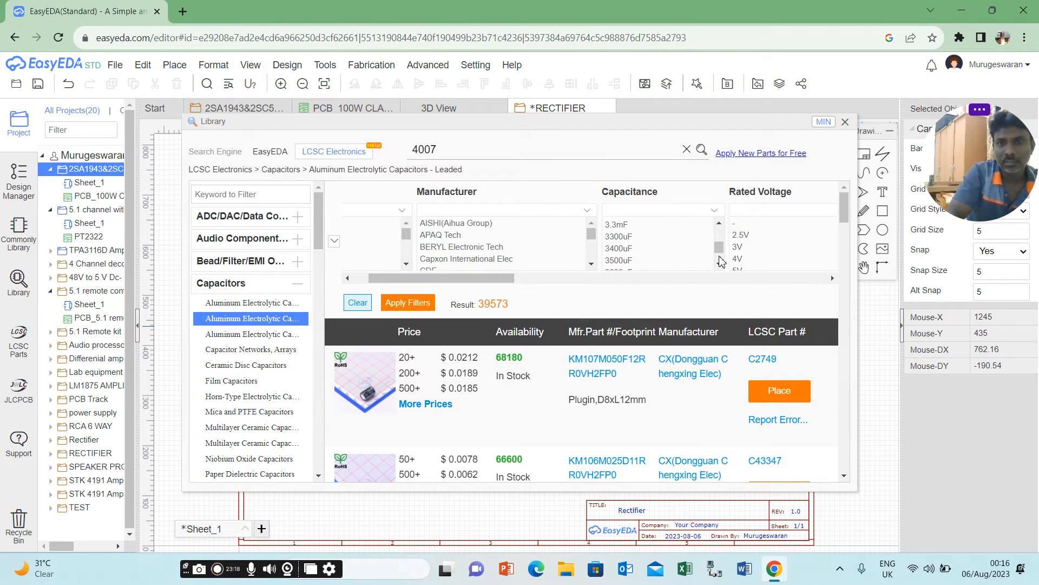
pyautogui.scroll(5, 723, 237)
pyautogui.scroll(5, 721, 236)
pyautogui.scroll(3, 721, 237)
pyautogui.click(615, 257)
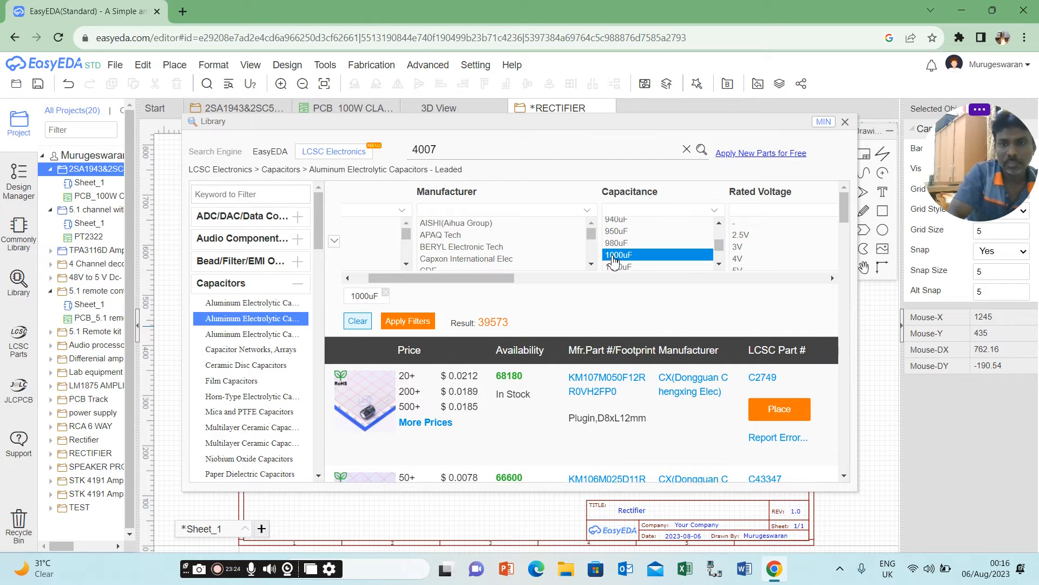
# Add a 50V rated voltage to the leaded capacitor filters and apply them.
pyautogui.scroll(-5, 845, 277)
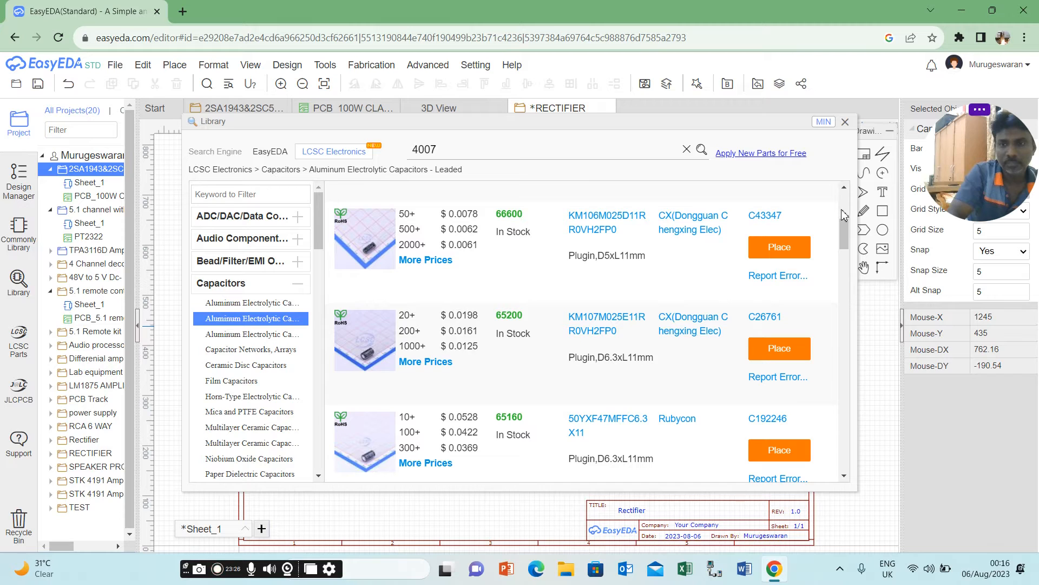
pyautogui.scroll(5, 845, 215)
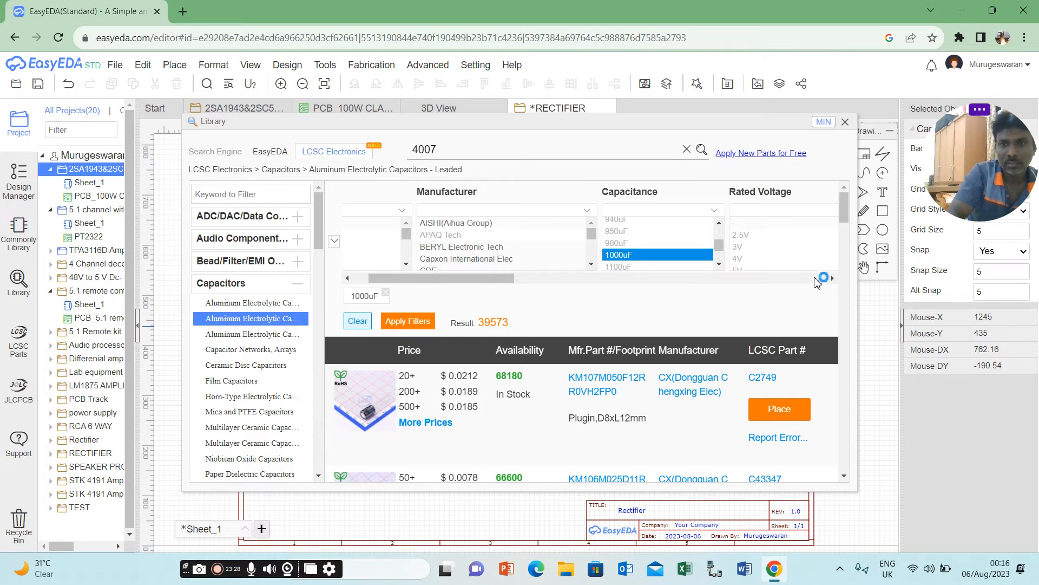
pyautogui.click(834, 278)
pyautogui.click(833, 279)
pyautogui.click(834, 278)
pyautogui.click(834, 279)
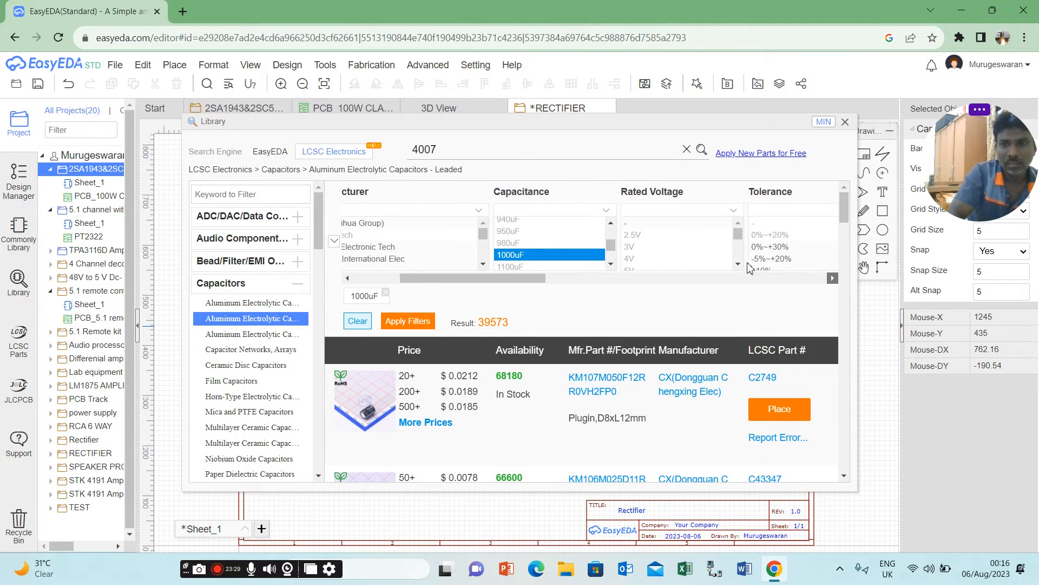
pyautogui.click(738, 265)
pyautogui.click(738, 265)
pyautogui.click(738, 265)
pyautogui.click(738, 265)
pyautogui.click(738, 265)
pyautogui.click(738, 265)
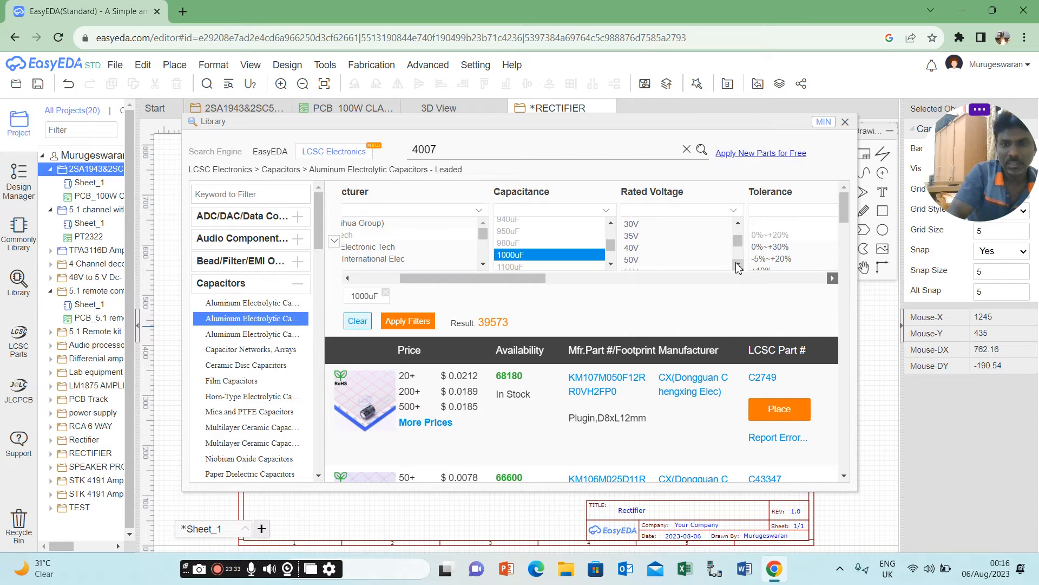
pyautogui.click(655, 260)
pyautogui.click(421, 325)
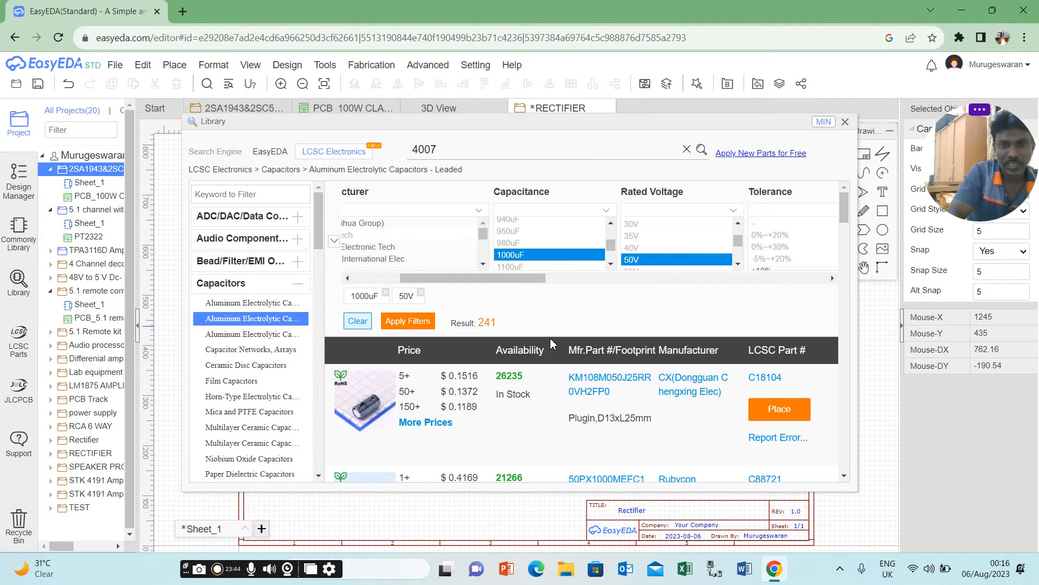
# Place one Rubycon 50PX1000MEFC12.5X25 capacitor on the schematic, to the right of the diodes' +24V net port.
pyautogui.click(845, 477)
pyautogui.click(845, 476)
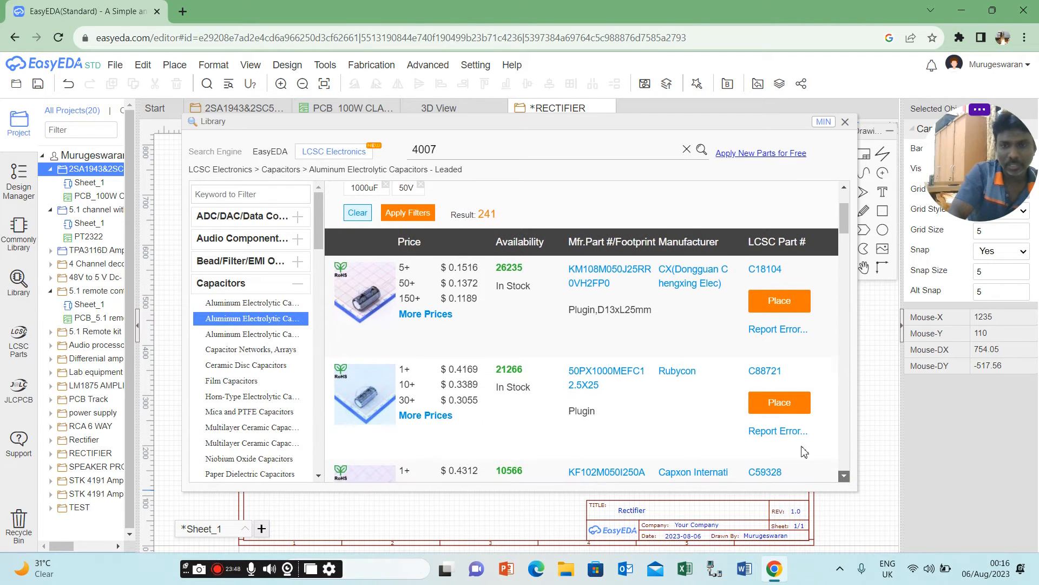
pyautogui.click(789, 410)
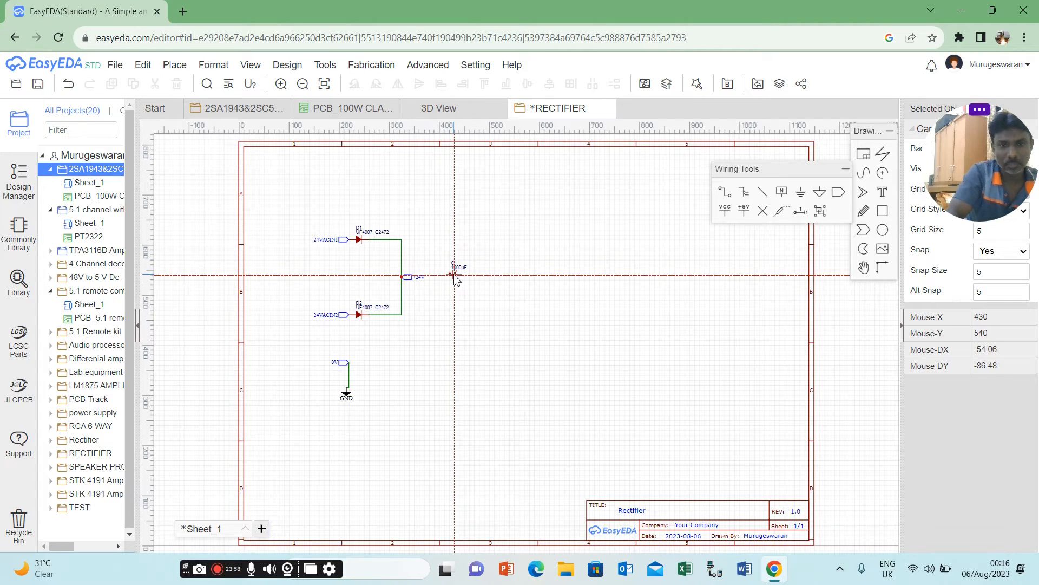
pyautogui.click(453, 274)
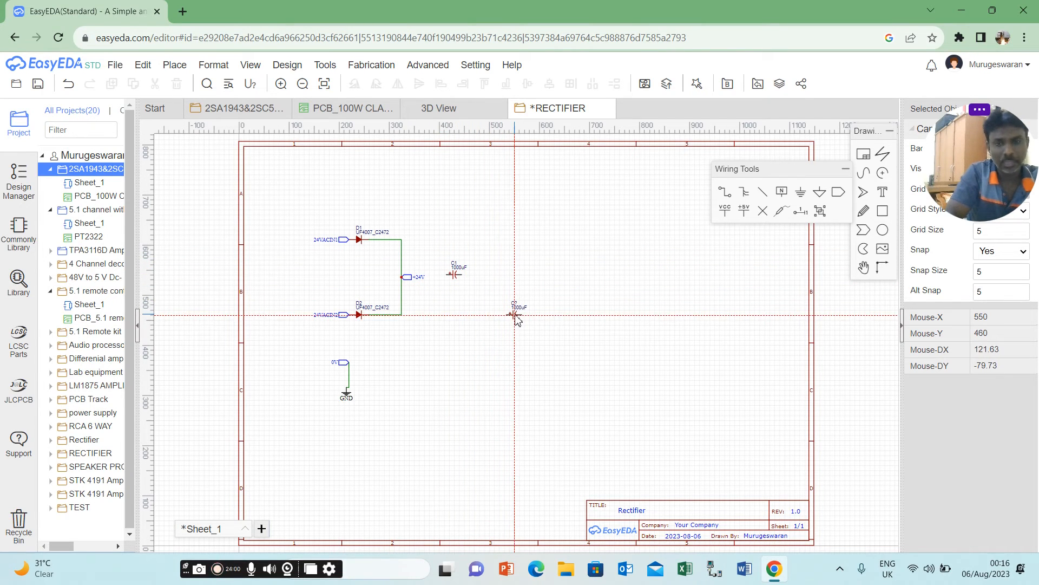
pyautogui.press('Escape')
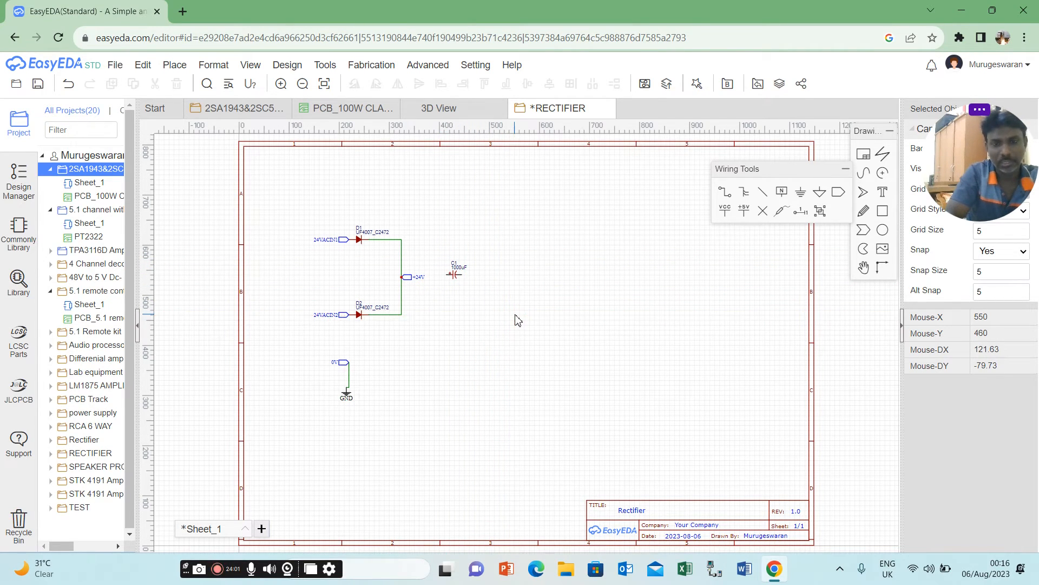
# Rotate the 1000uF capacitor to a vertical orientation with its positive lead facing up.
pyautogui.click(457, 276)
pyautogui.press('space')
pyautogui.press('space')
pyautogui.press('space')
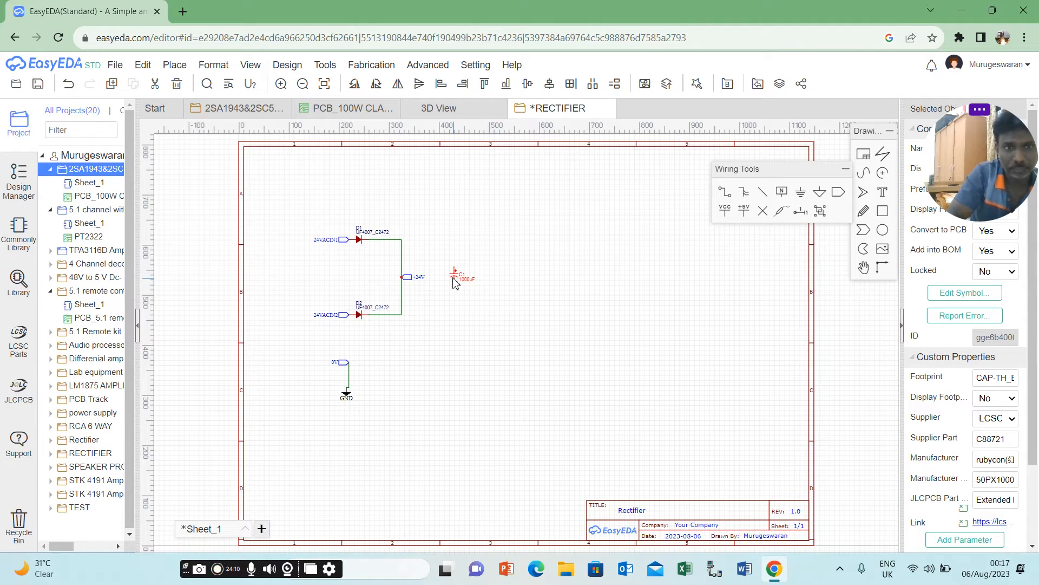
pyautogui.click(281, 84)
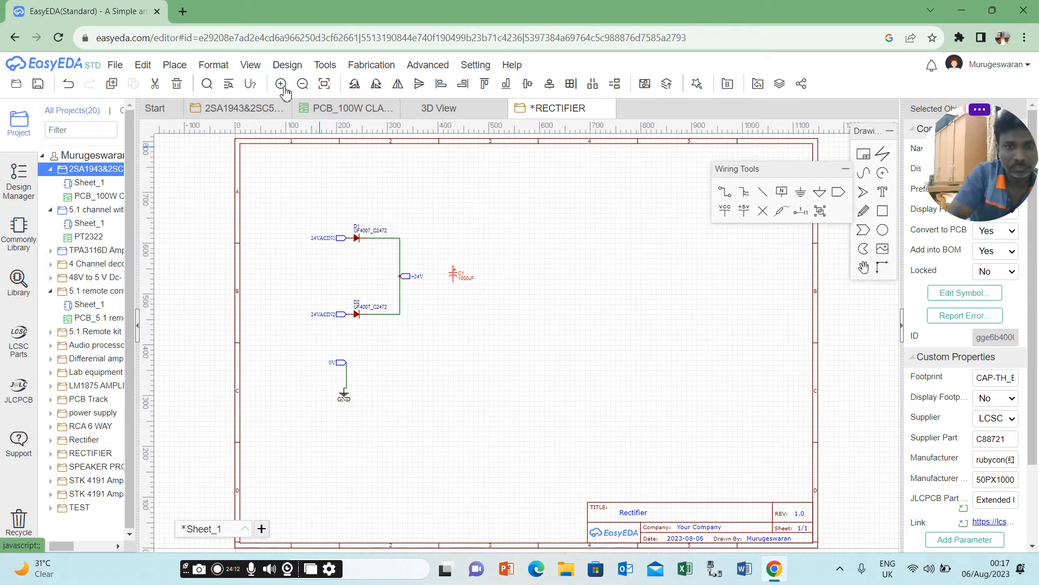
pyautogui.click(454, 279)
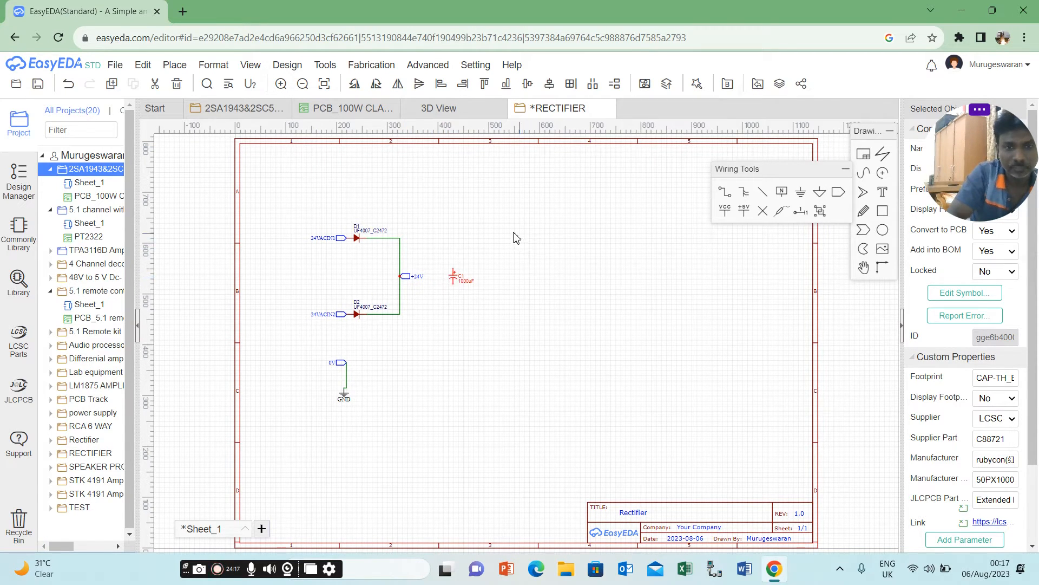
# Wire the capacitor's upper lead to the upper diode's cathode wire and its lower lead to the grounded 0V net port.
pyautogui.click(728, 194)
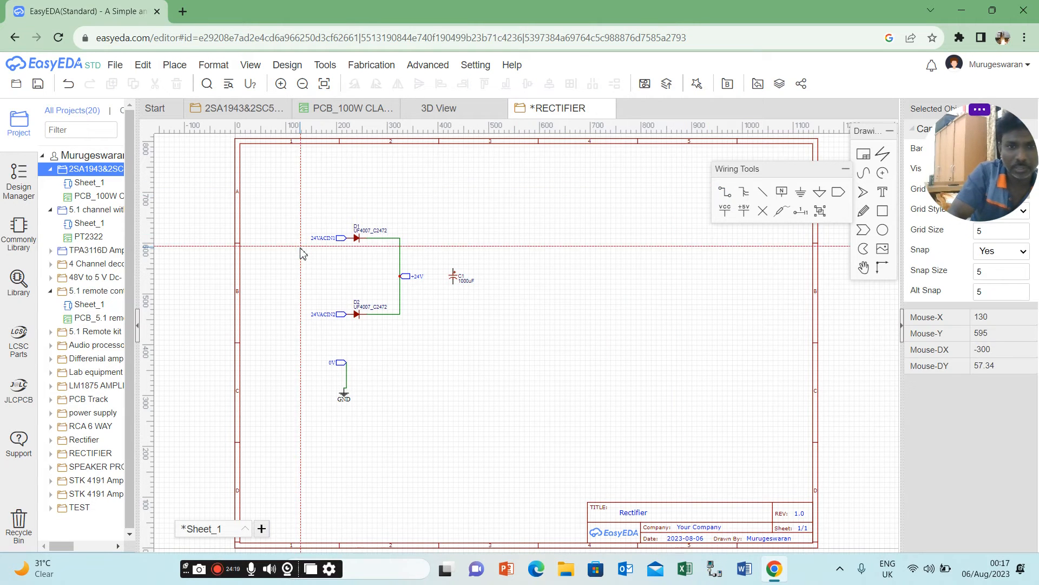
pyautogui.click(401, 239)
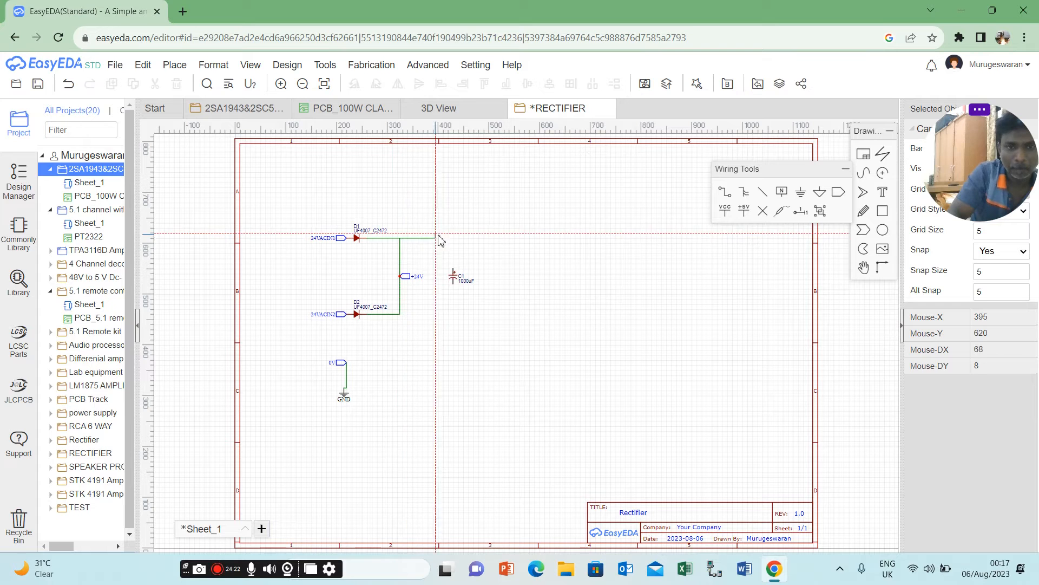
pyautogui.click(453, 267)
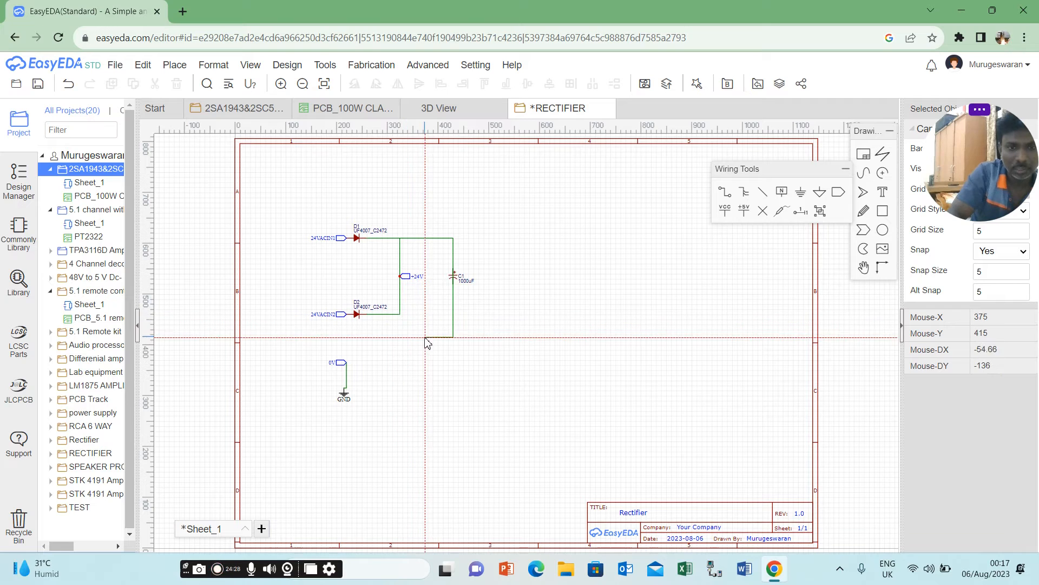
pyautogui.click(347, 363)
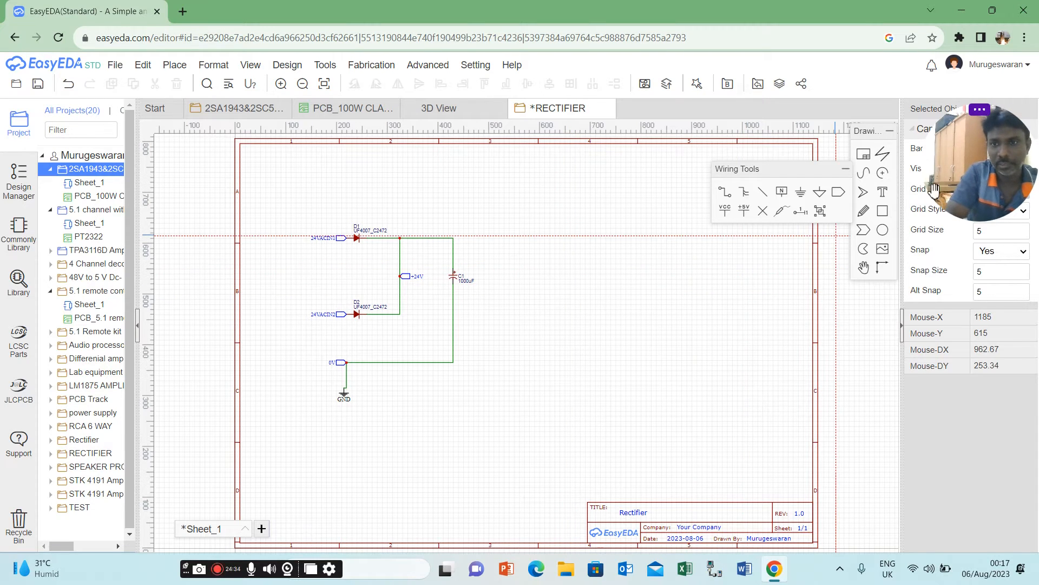
# Place a second +24V net port on the wire corner above the capacitor.
pyautogui.click(839, 195)
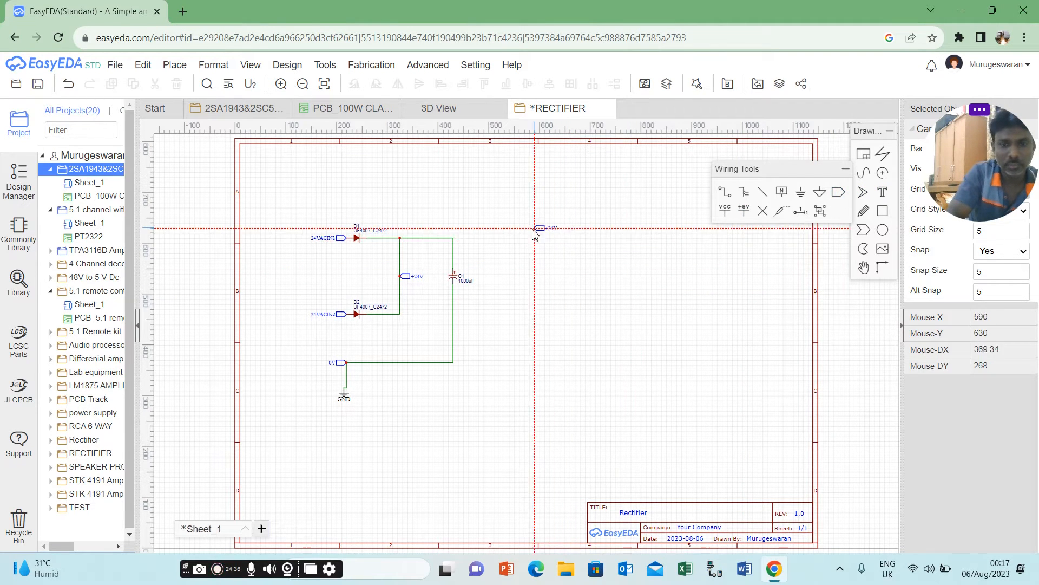
pyautogui.click(454, 242)
pyautogui.press('Escape')
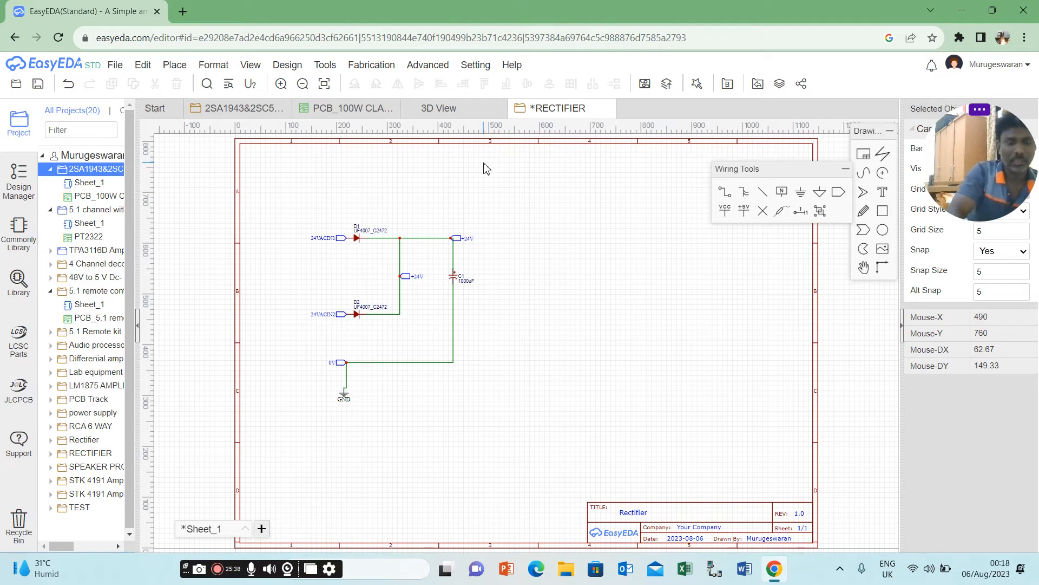
# Start converting the schematic to a PCB and choose to check the nets first.
pyautogui.moveTo(287, 68)
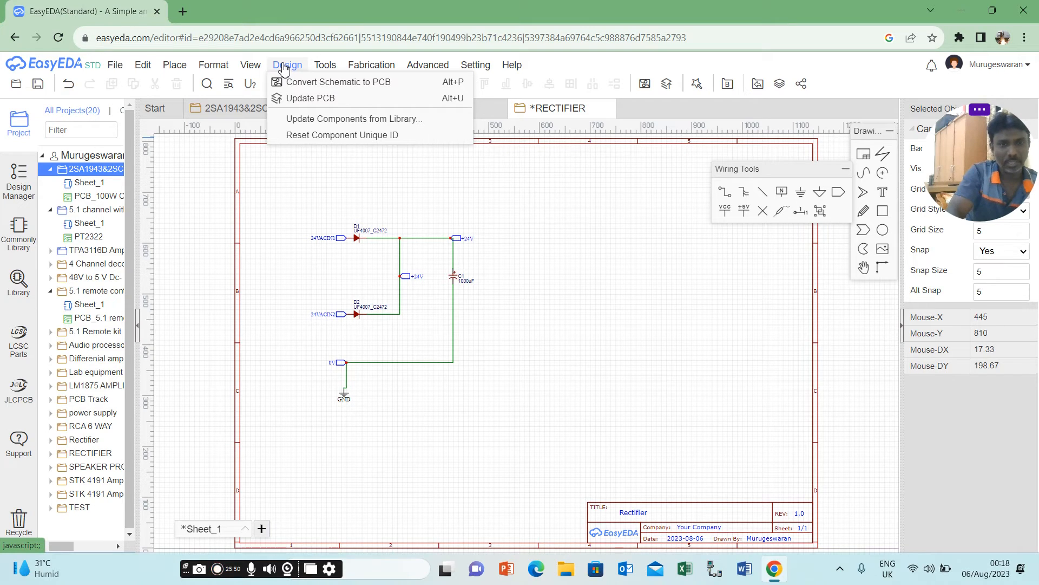
pyautogui.click(311, 84)
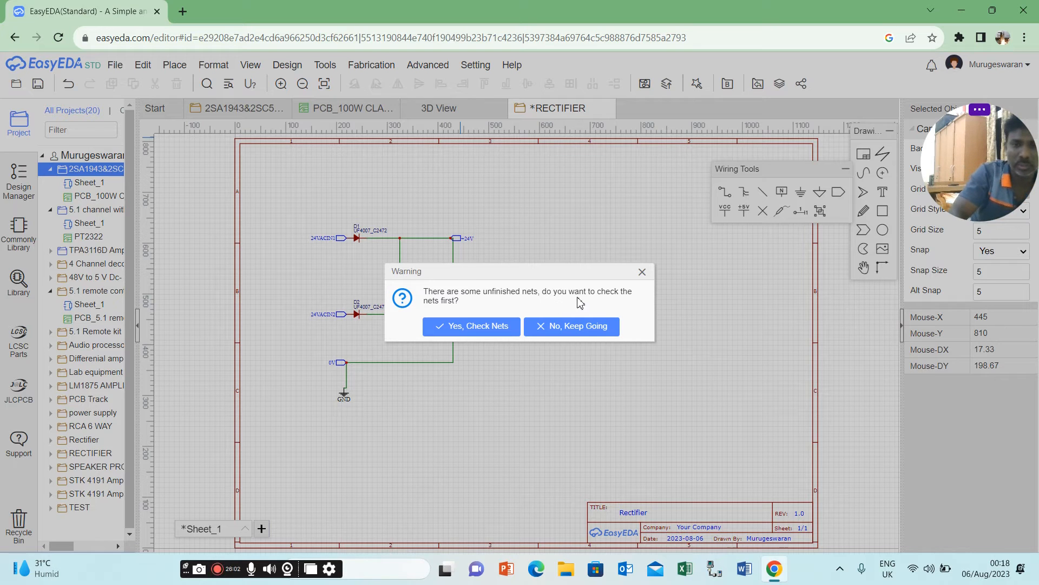
pyautogui.click(490, 327)
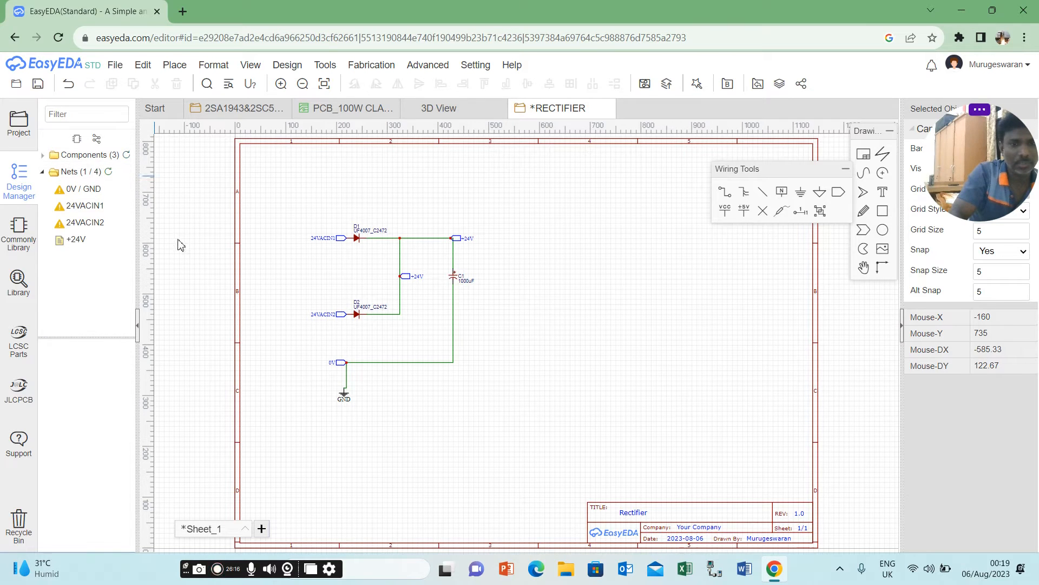
# Refresh the component and net lists in the Design Manager and check their entries.
pyautogui.click(127, 158)
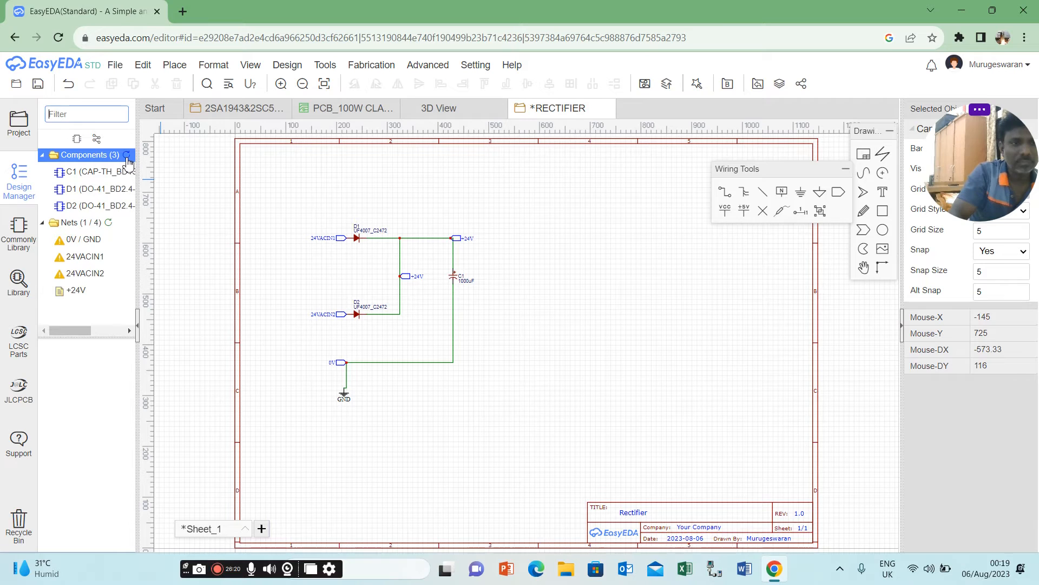
pyautogui.click(130, 155)
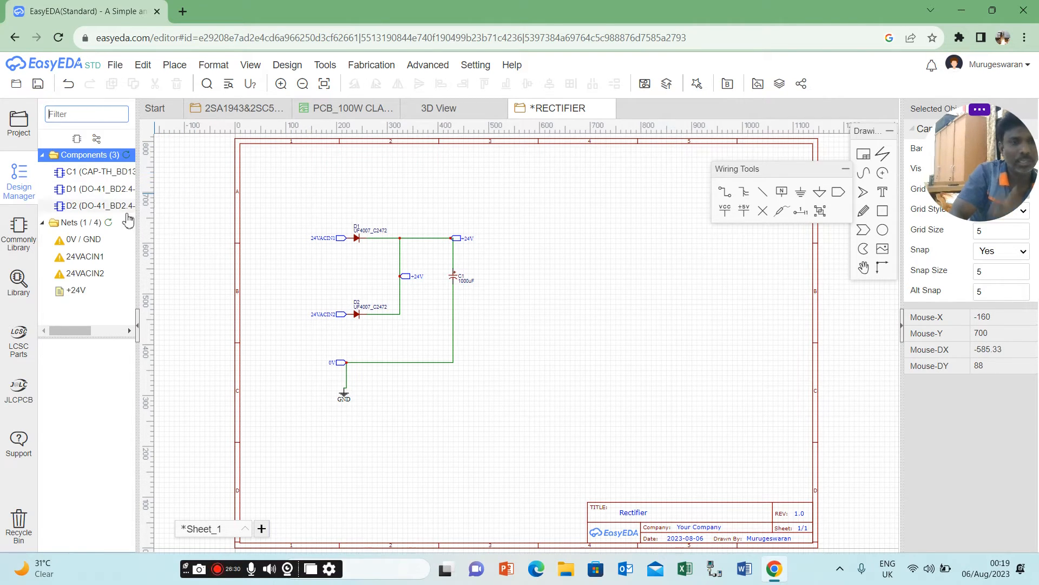
pyautogui.click(112, 226)
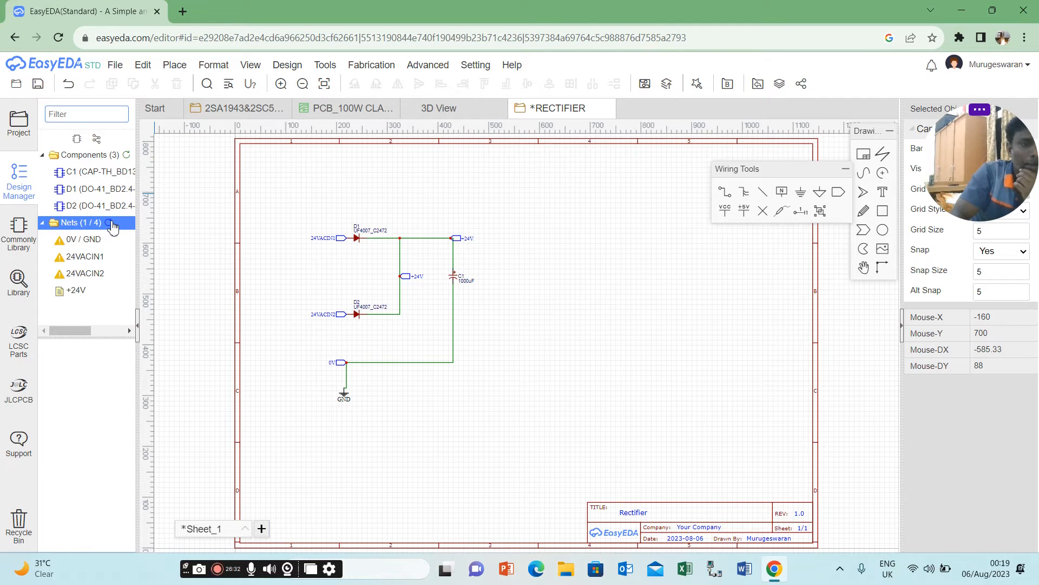
pyautogui.click(126, 158)
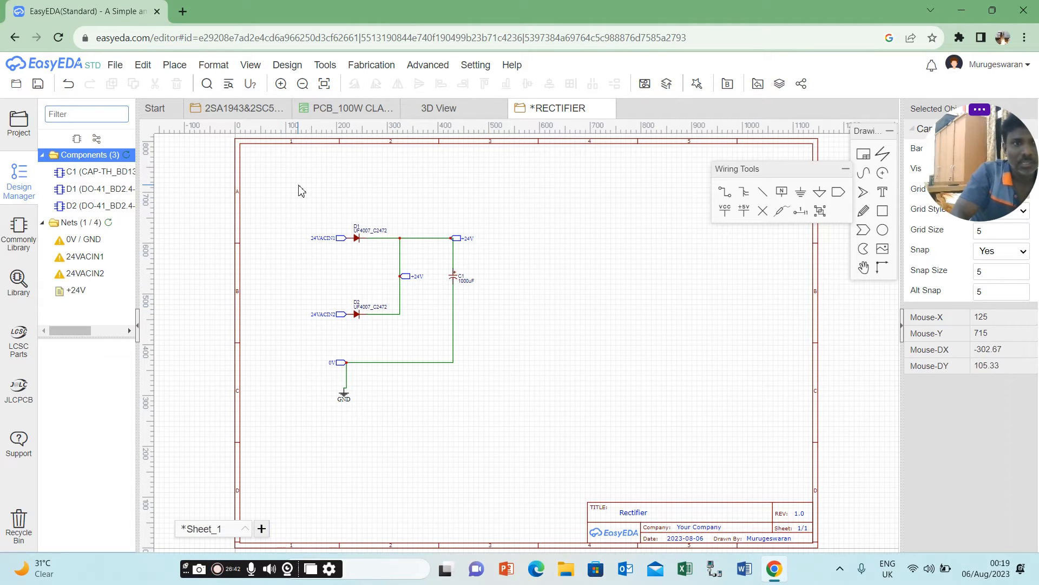
pyautogui.click(108, 222)
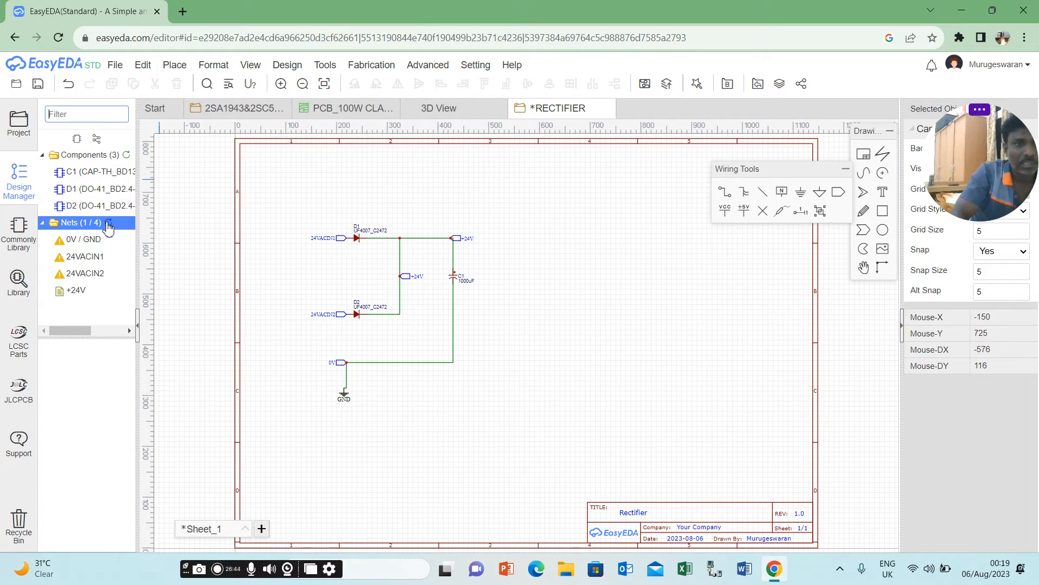
pyautogui.click(126, 156)
# Try to convert the schematic to a PCB, continuing without checking the unfinished nets.
pyautogui.click(300, 73)
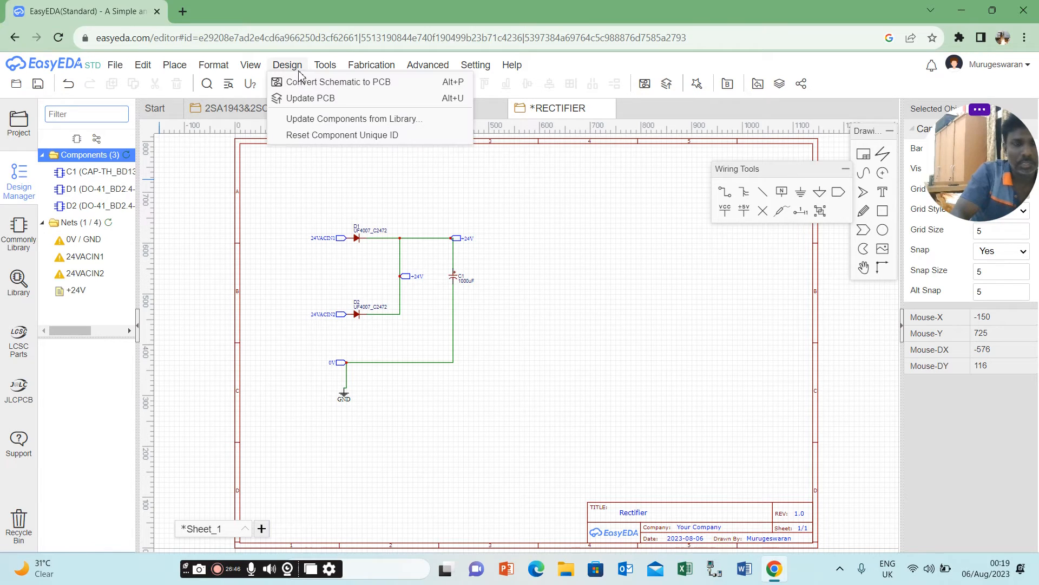
pyautogui.click(311, 88)
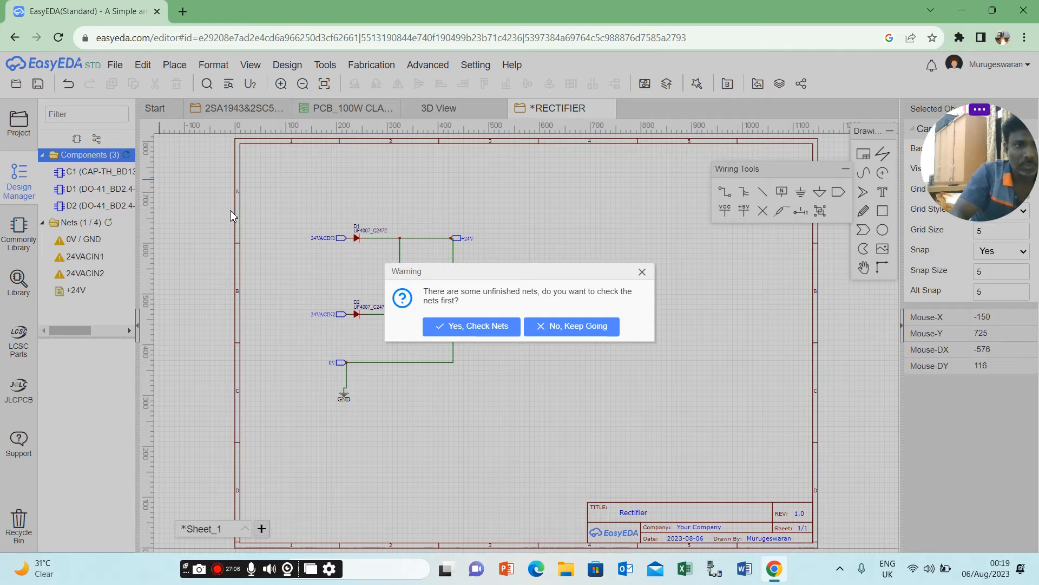
pyautogui.click(558, 332)
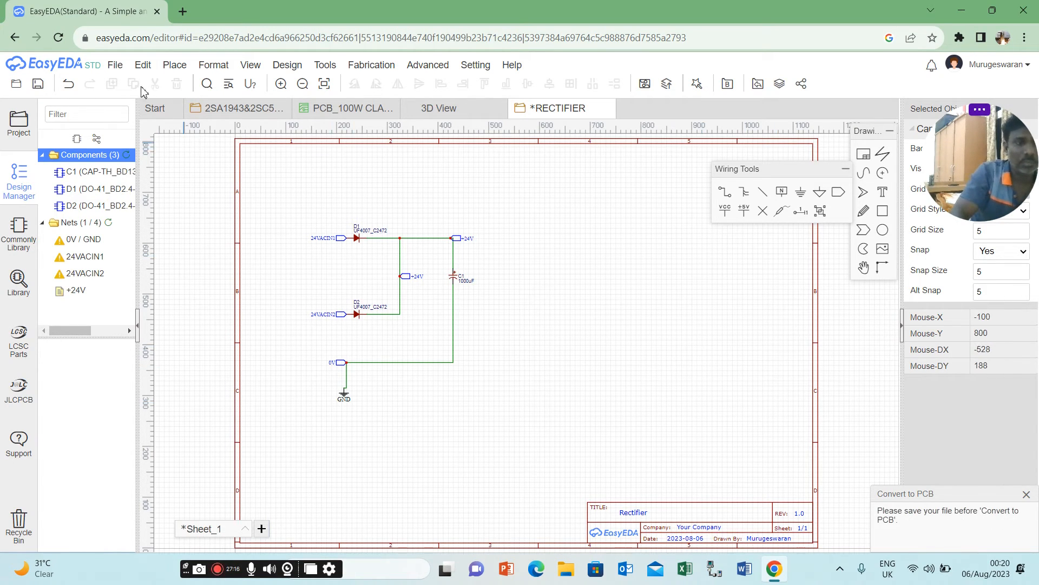
# Save the RECTIFIER schematic and convert it to a PCB, continuing without checking the unfinished nets.
pyautogui.click(118, 66)
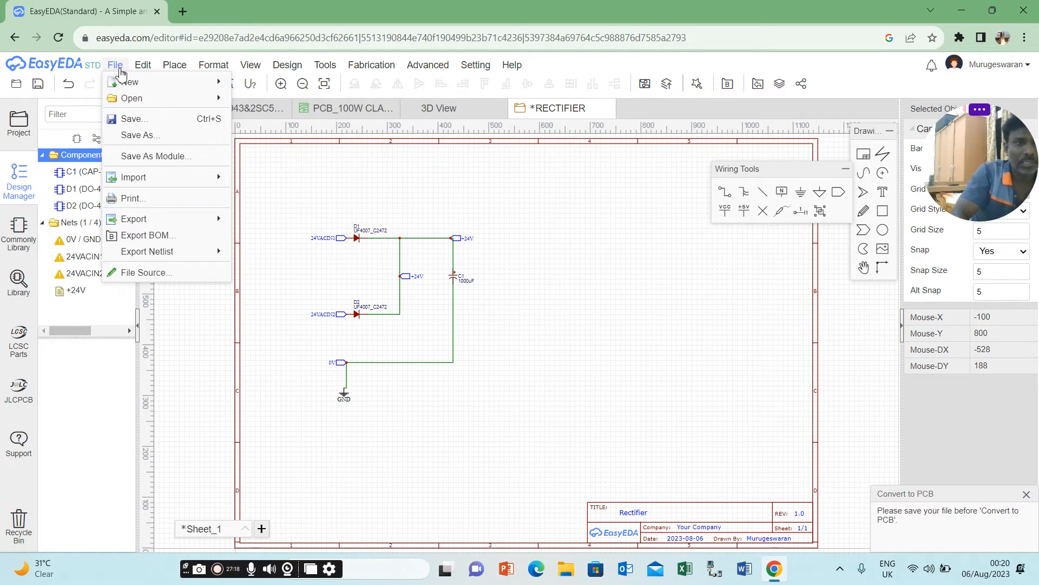
pyautogui.click(141, 127)
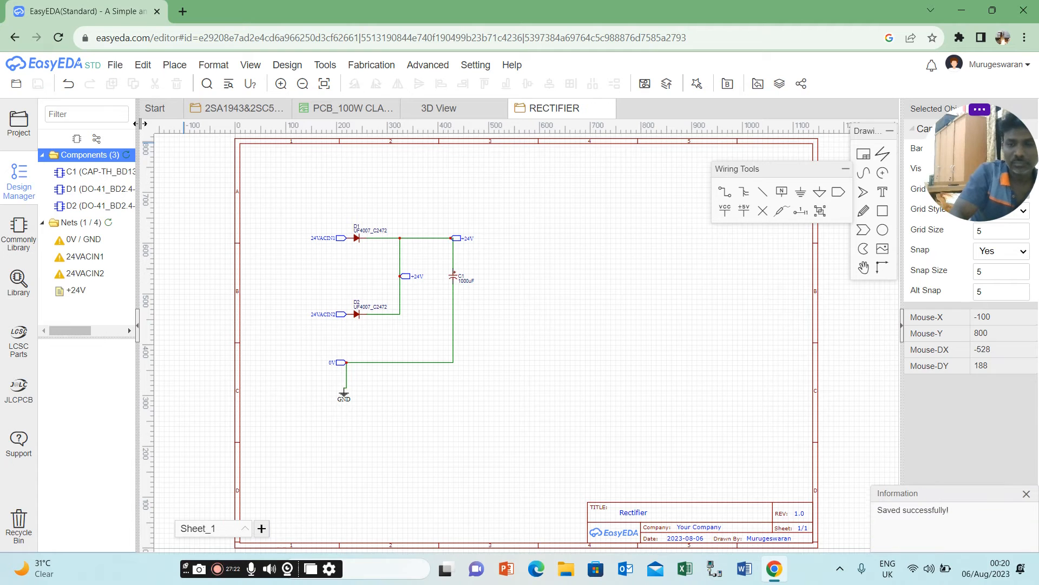
pyautogui.click(325, 65)
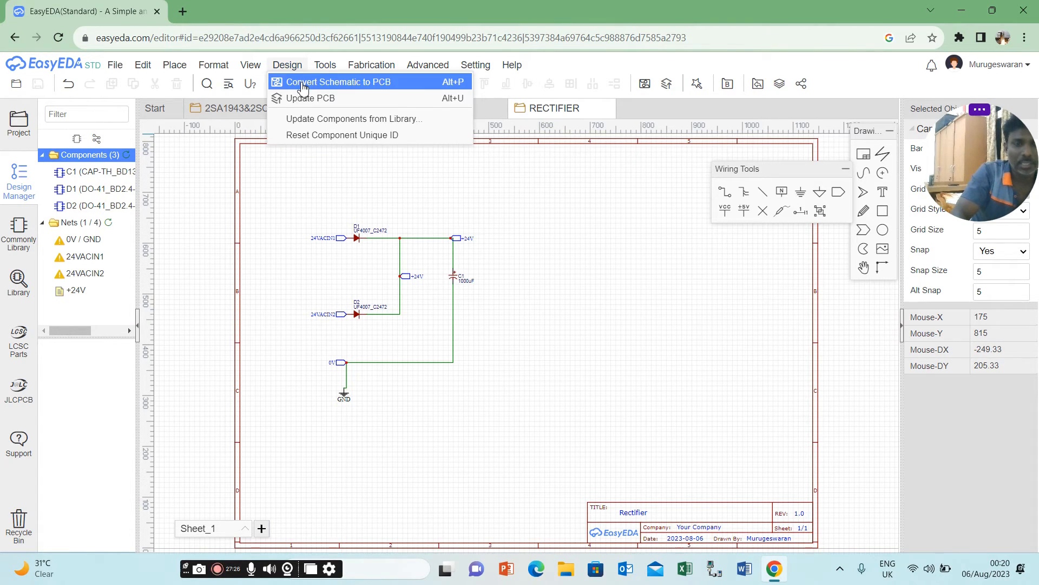
pyautogui.click(301, 79)
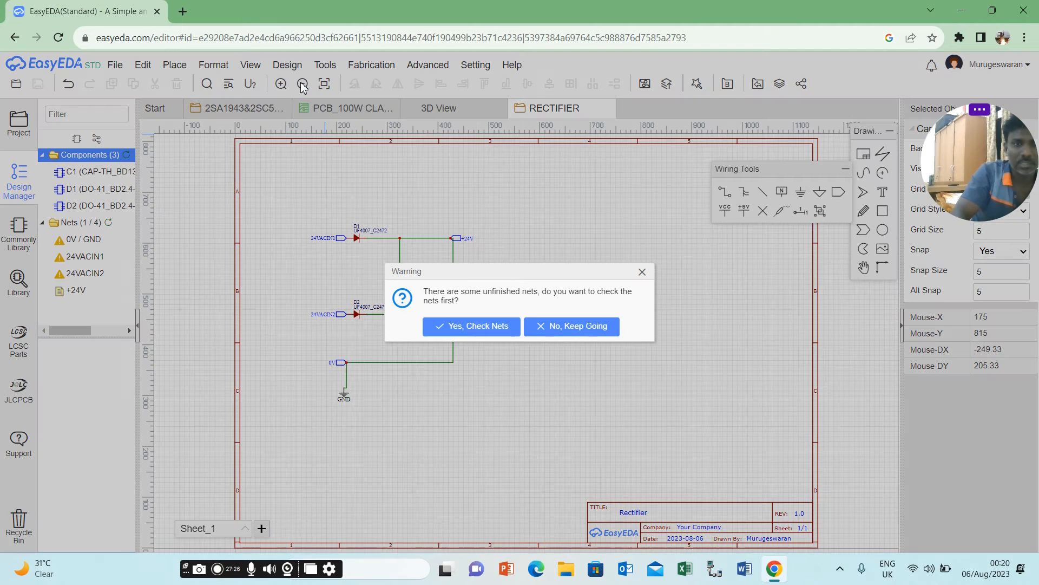
pyautogui.click(557, 327)
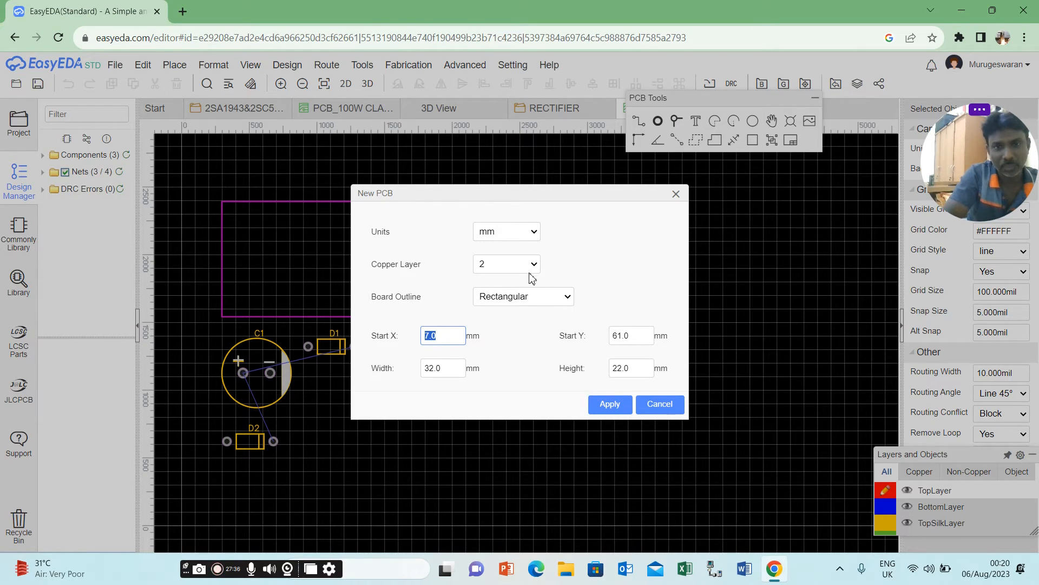
# Create the new PCB in mm with 2 copper layers and a rectangular 32 × 22 mm outline starting at X 7, Y 61.
pyautogui.click(529, 239)
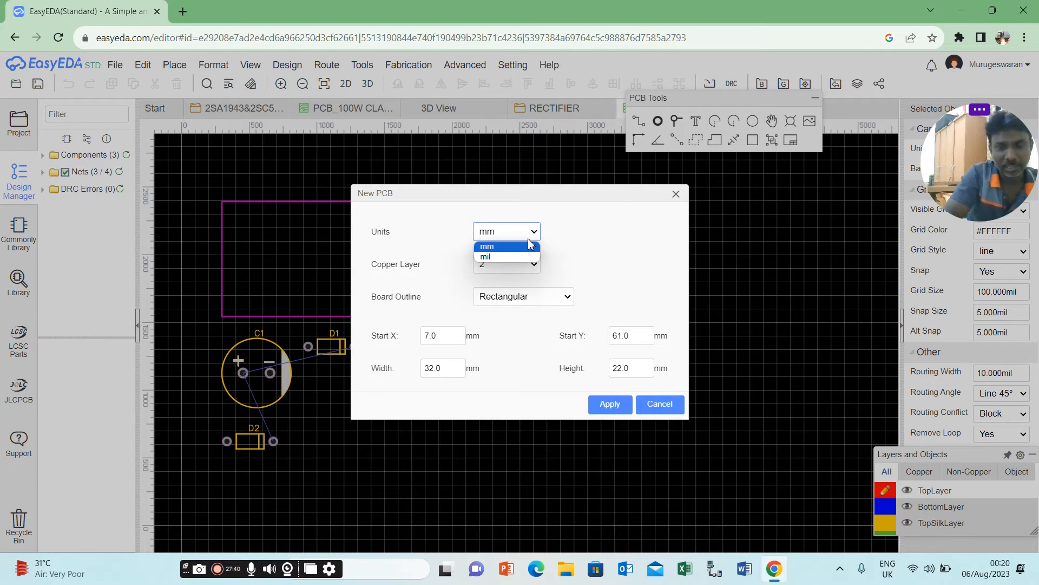
pyautogui.click(527, 238)
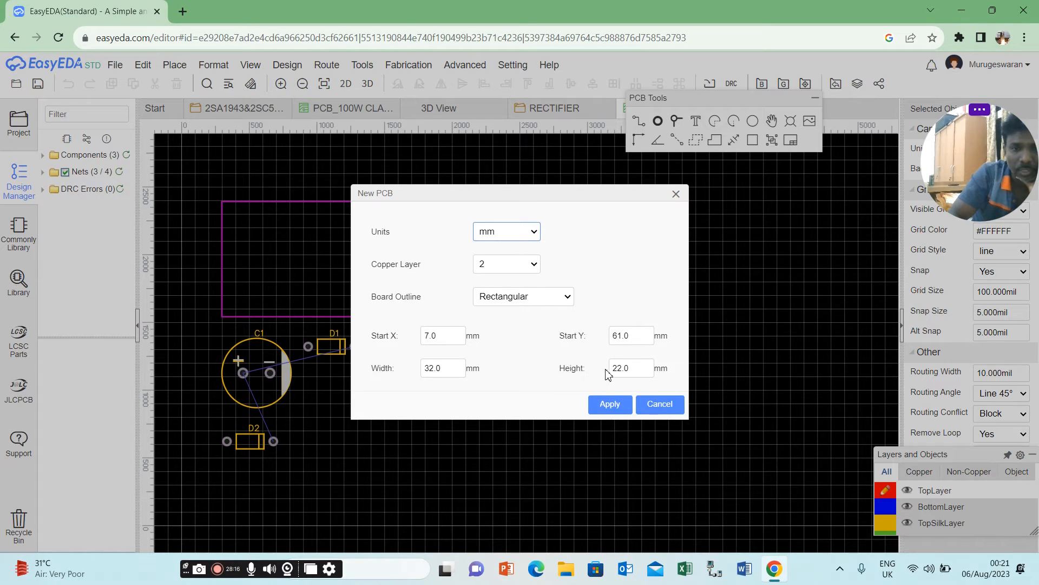
pyautogui.click(434, 335)
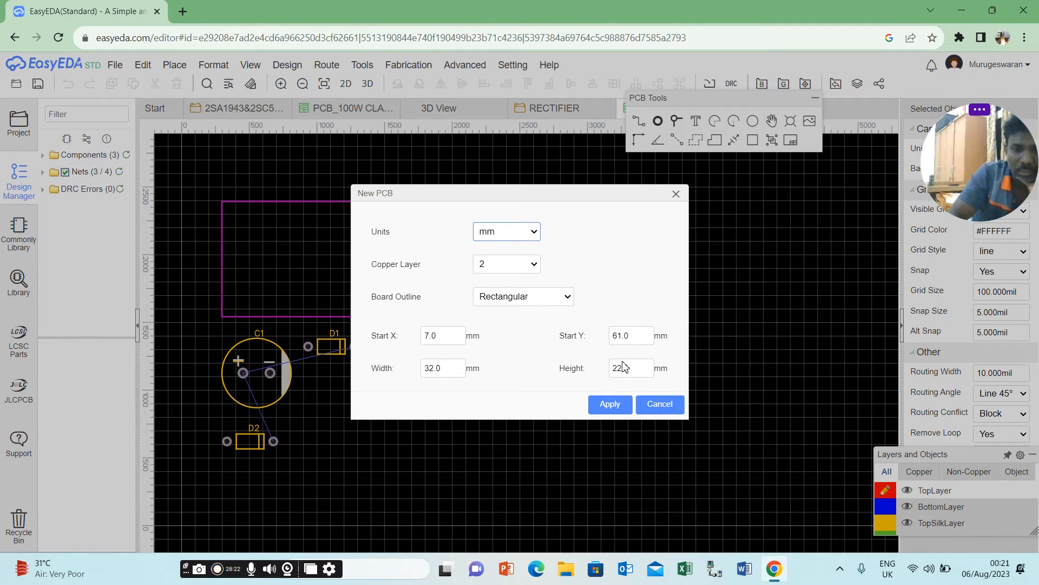
pyautogui.click(619, 410)
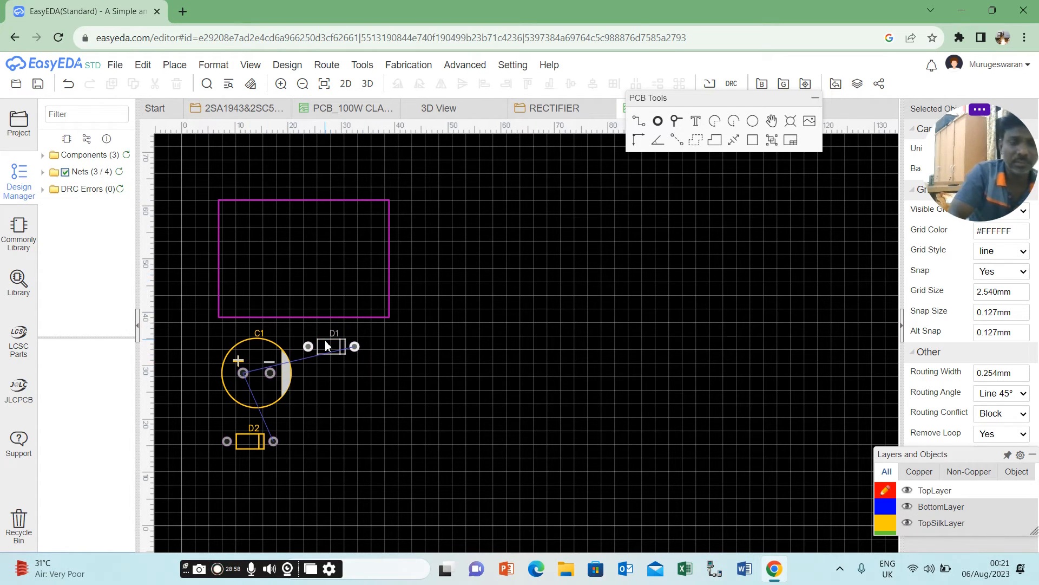
# Move D1 into the upper left of the board outline and D2 directly below it in the lower left.
pyautogui.moveTo(327, 346)
pyautogui.mouseDown()
pyautogui.moveTo(253, 218)
pyautogui.moveTo(315, 353)
pyautogui.moveTo(329, 363)
pyautogui.mouseUp()
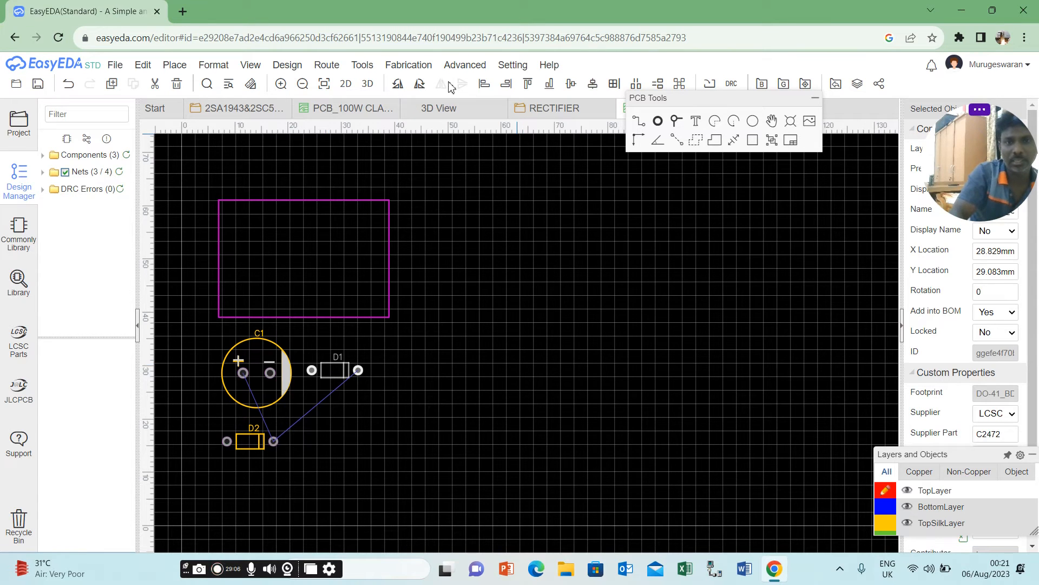
pyautogui.click(410, 66)
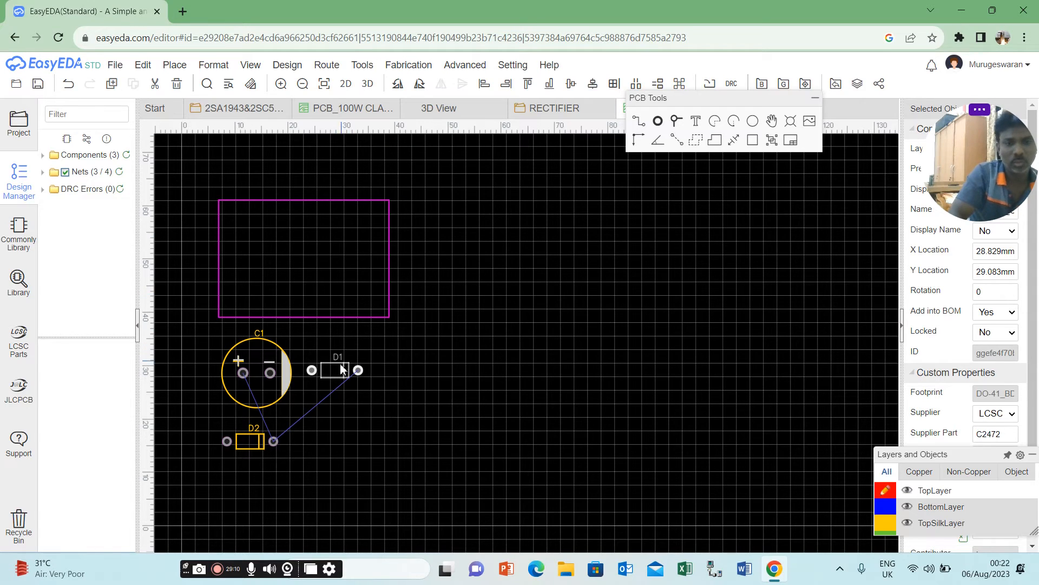
pyautogui.moveTo(336, 366); pyautogui.dragTo(265, 221)
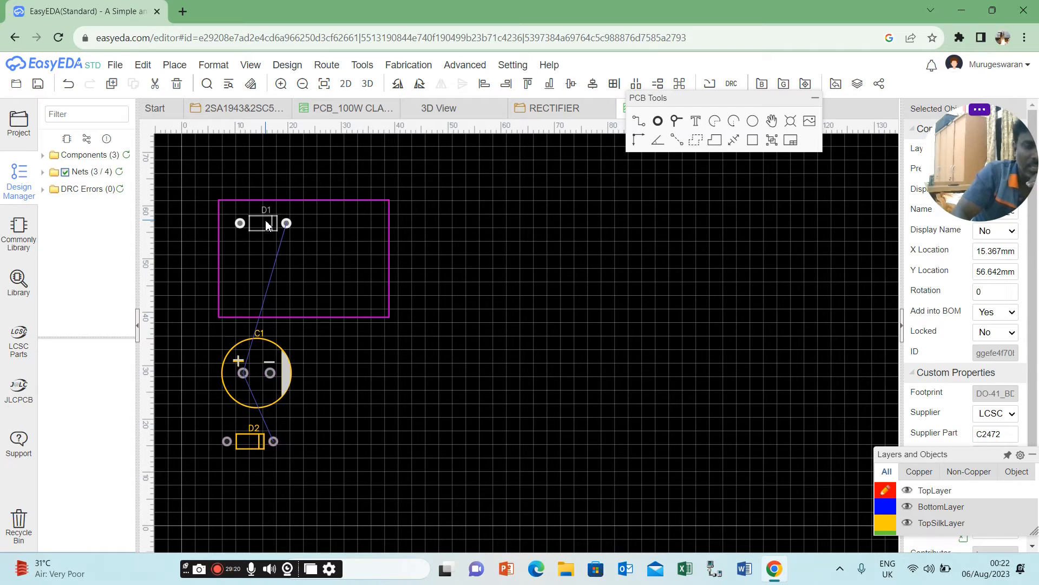
pyautogui.moveTo(252, 439); pyautogui.dragTo(266, 294)
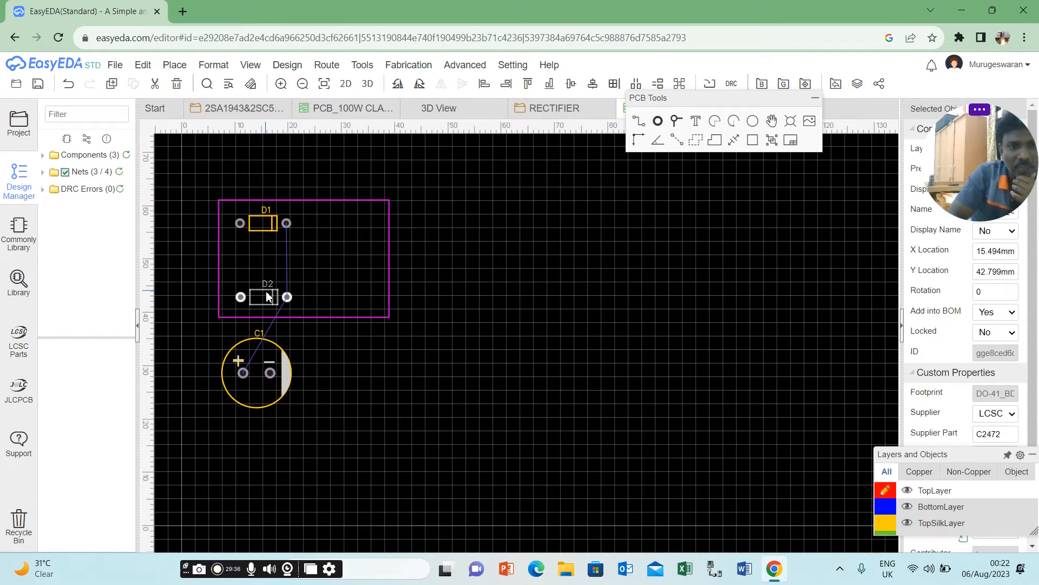
# Move capacitor C1 into the board outline to the right of the diodes and rotate it to 270 degrees.
pyautogui.click(262, 361)
pyautogui.moveTo(262, 361); pyautogui.dragTo(340, 243)
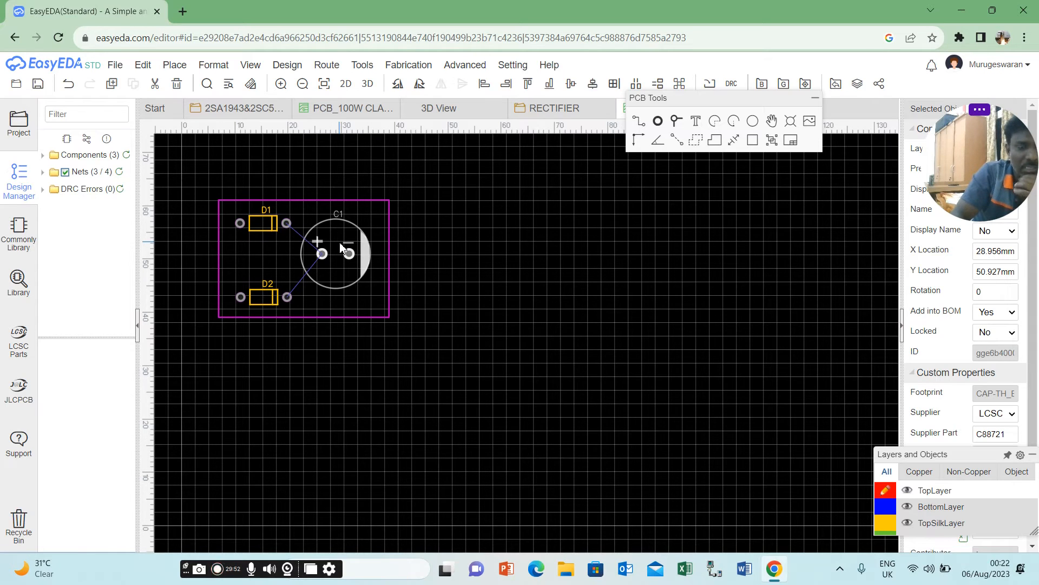
pyautogui.click(337, 252)
pyautogui.press('space')
pyautogui.press('space')
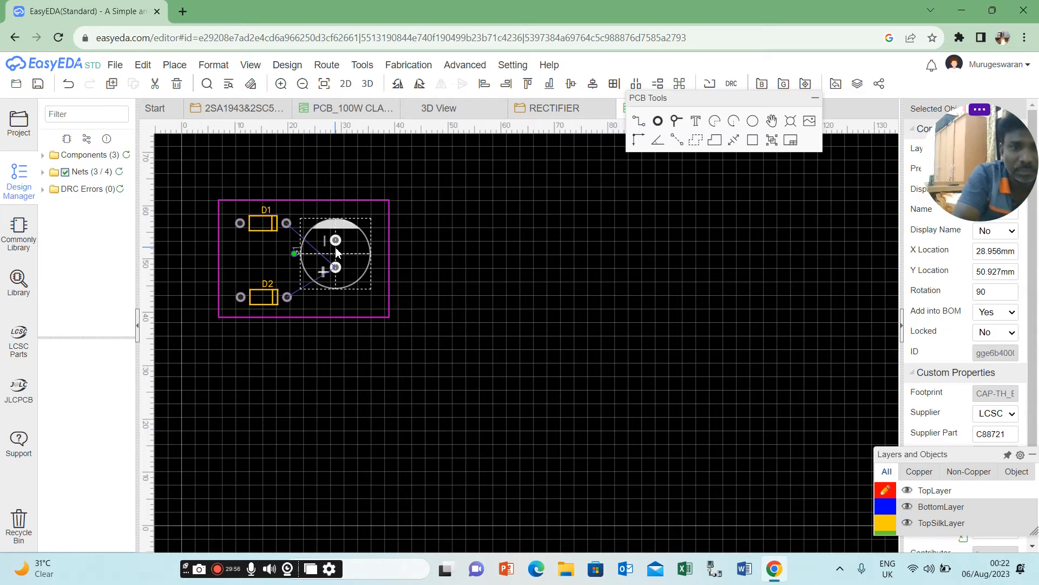
pyautogui.press('space')
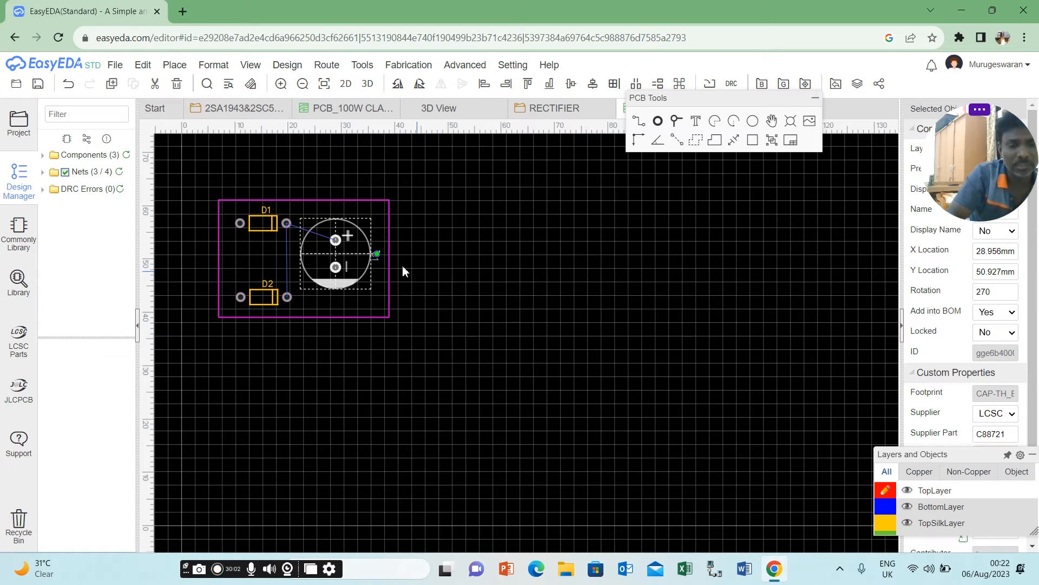
pyautogui.moveTo(351, 252); pyautogui.dragTo(347, 252)
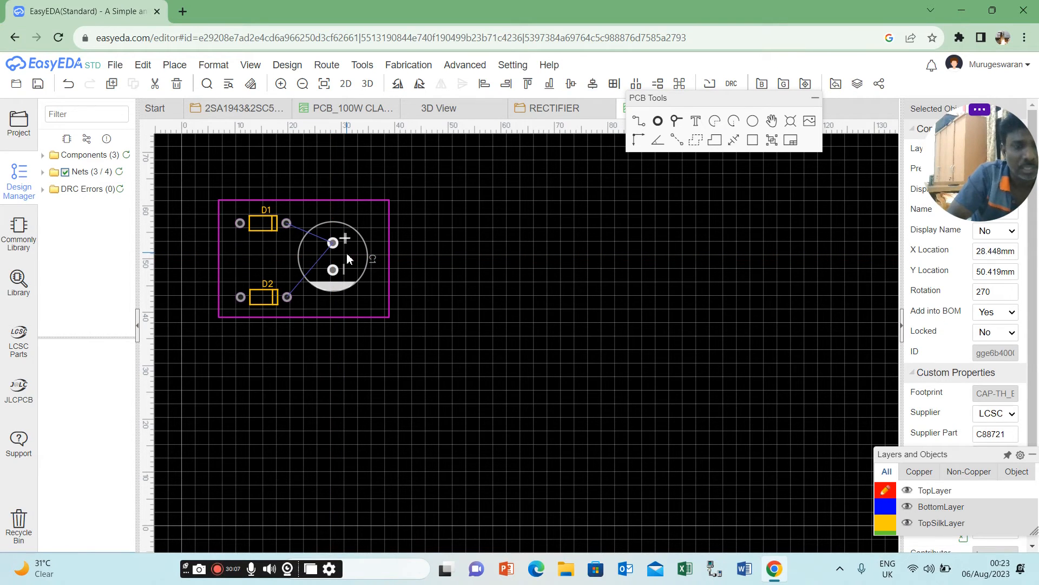
pyautogui.click(440, 246)
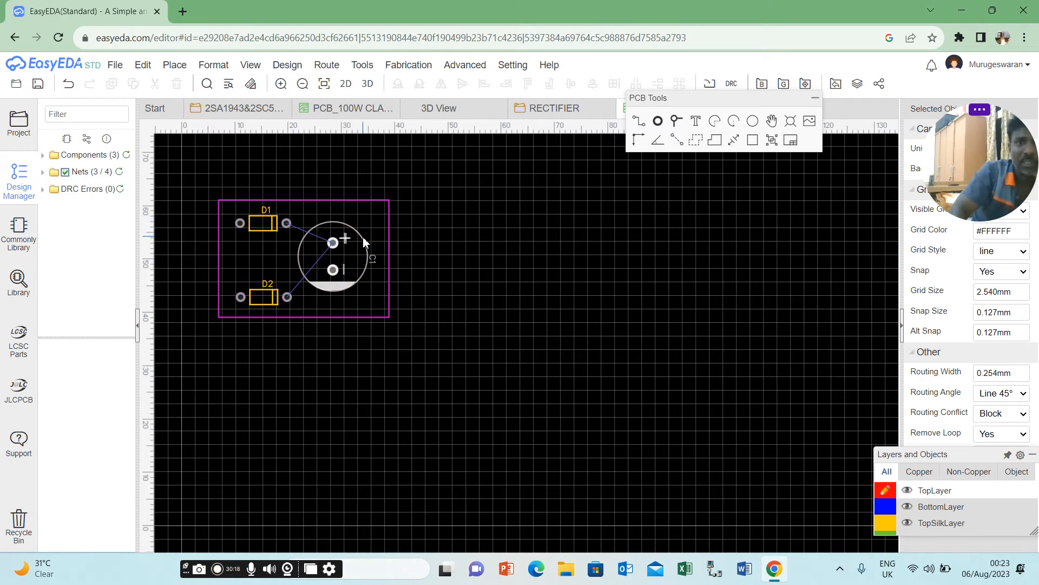
pyautogui.click(638, 123)
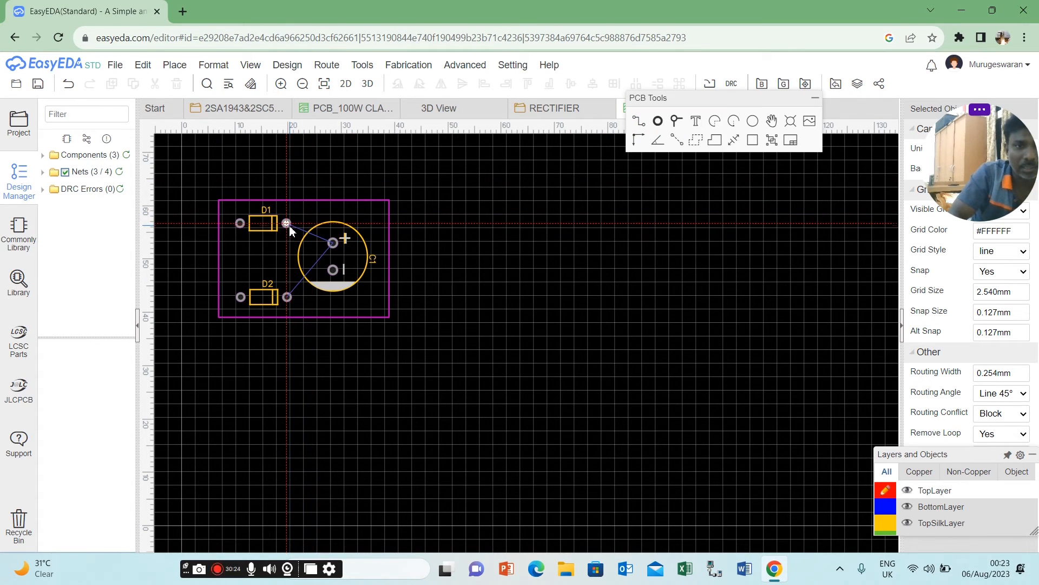
pyautogui.click(342, 233)
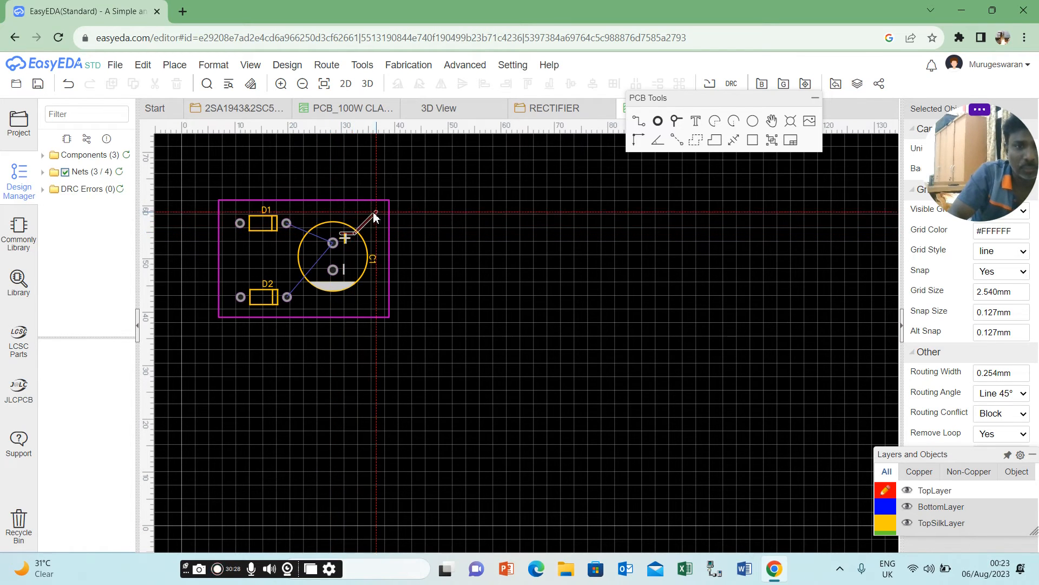
pyautogui.press('Escape')
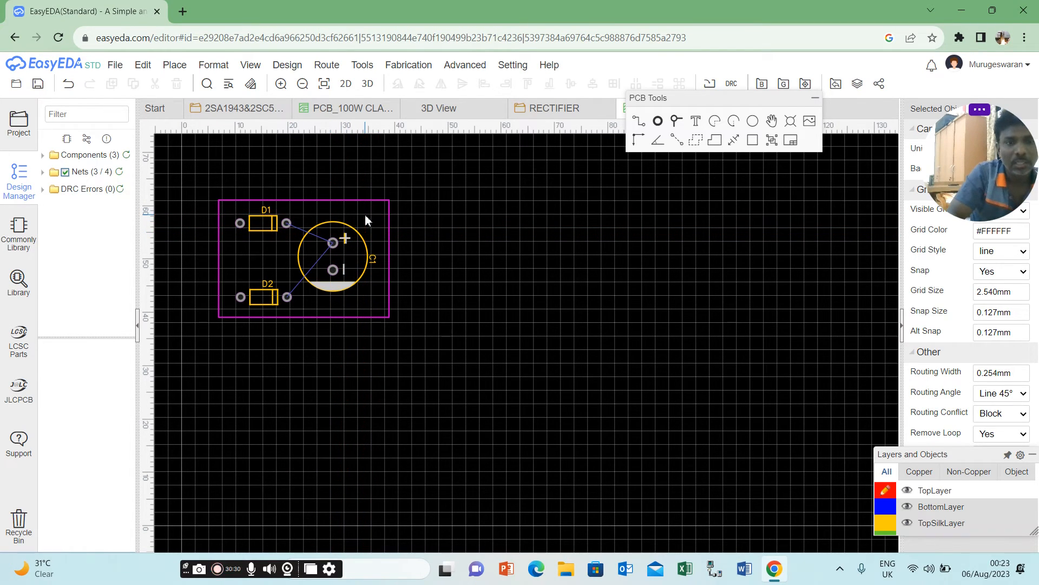
# Route a TopLayer track from D1's cathode pad to C1's positive pad.
pyautogui.click(639, 120)
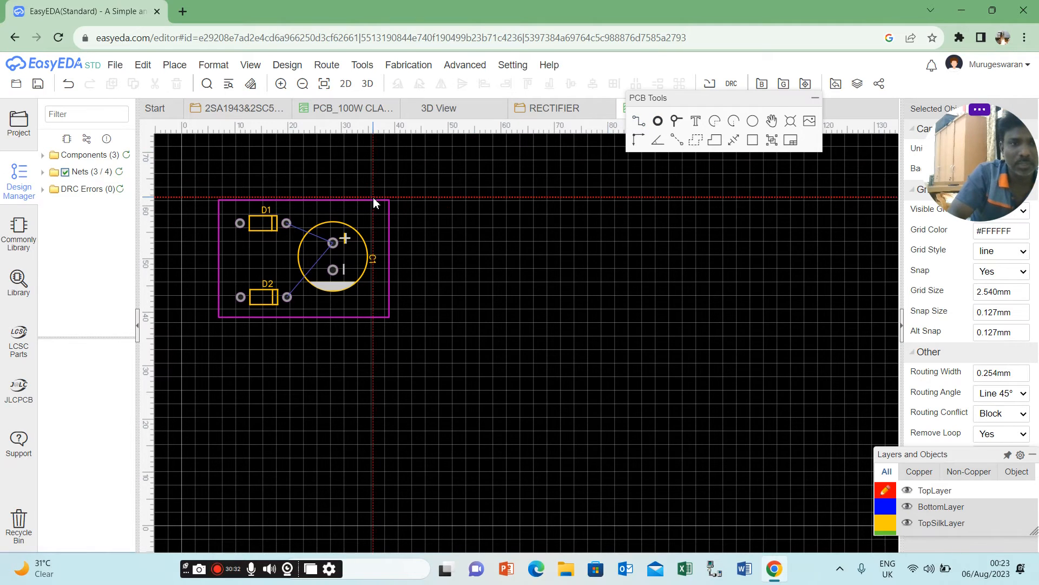
pyautogui.click(287, 222)
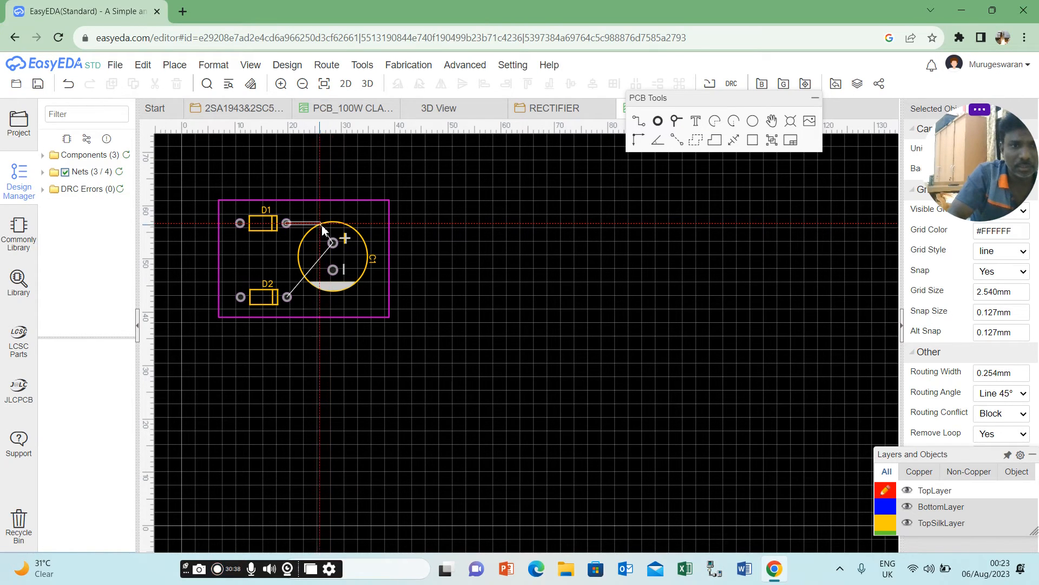
pyautogui.click(334, 242)
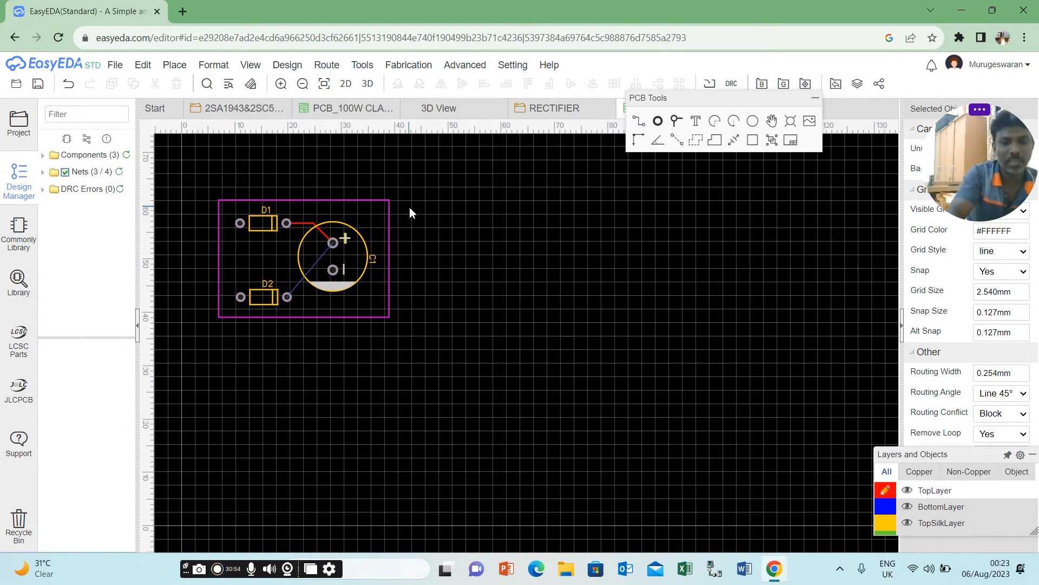
# Delete the TopLayer track between D1's cathode pad and C1's positive pad.
pyautogui.press('b')
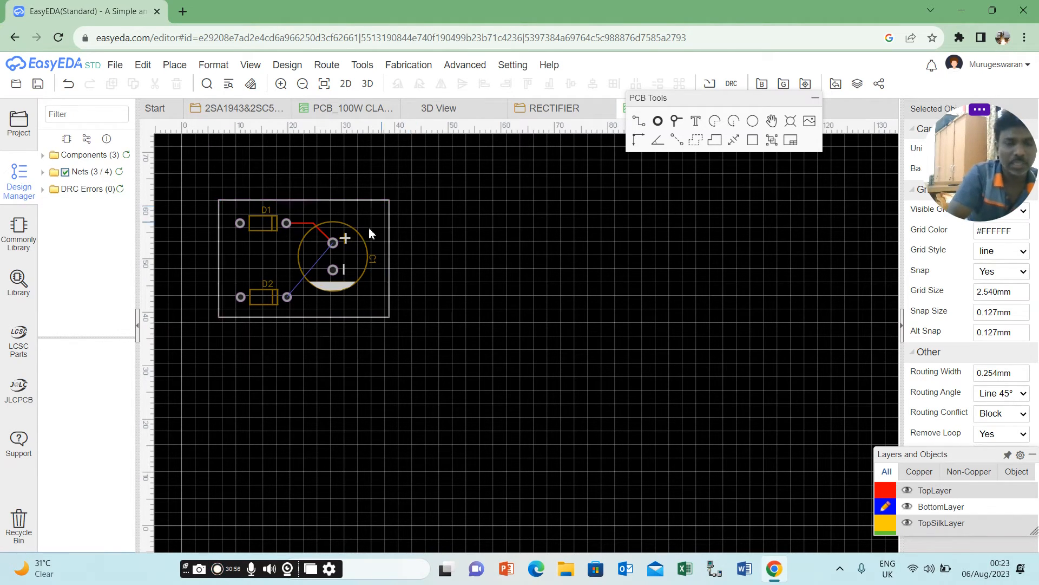
pyautogui.press('t')
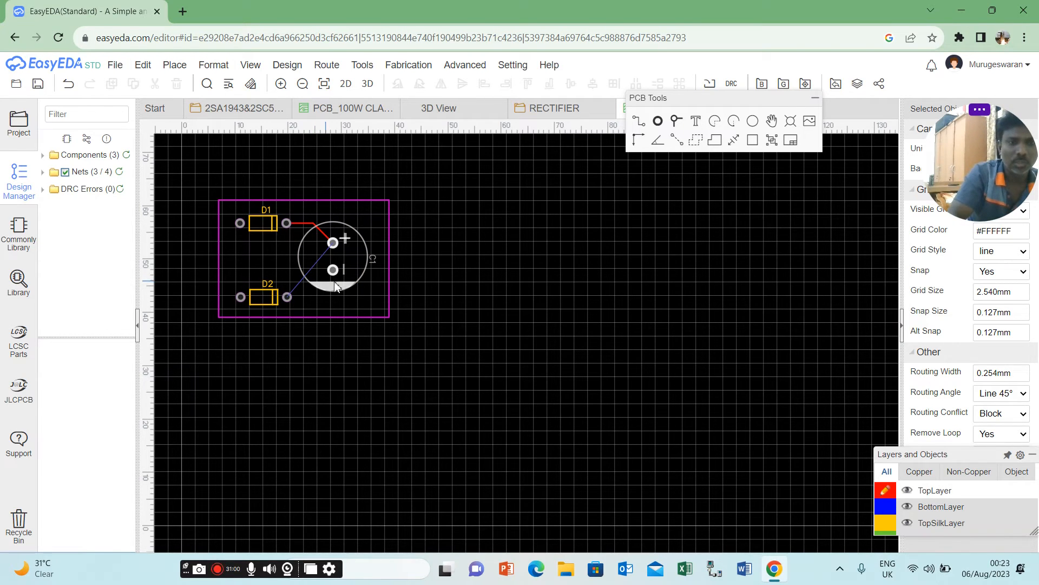
pyautogui.click(313, 228)
pyautogui.click(304, 226)
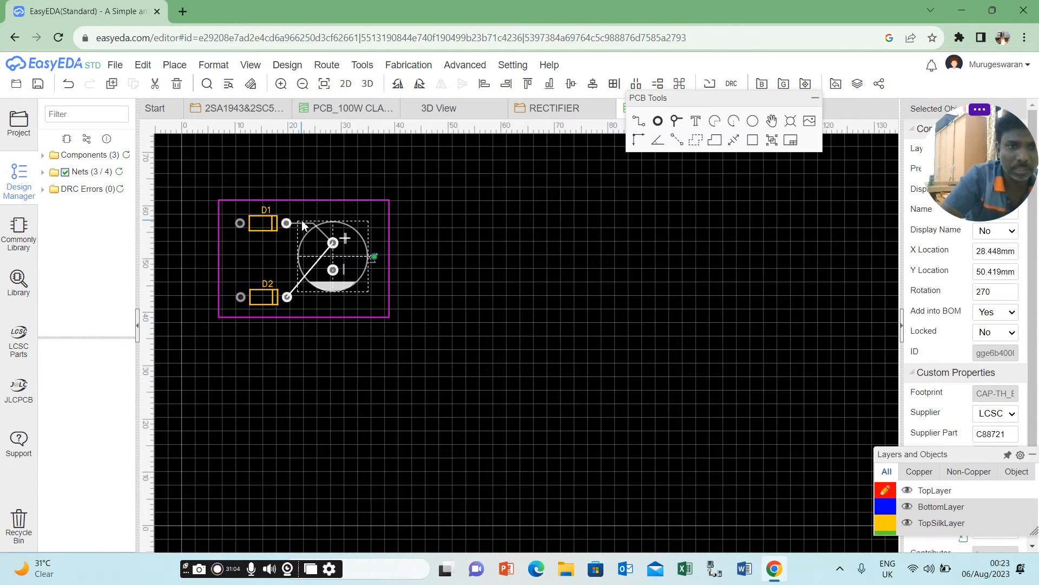
pyautogui.press('Delete')
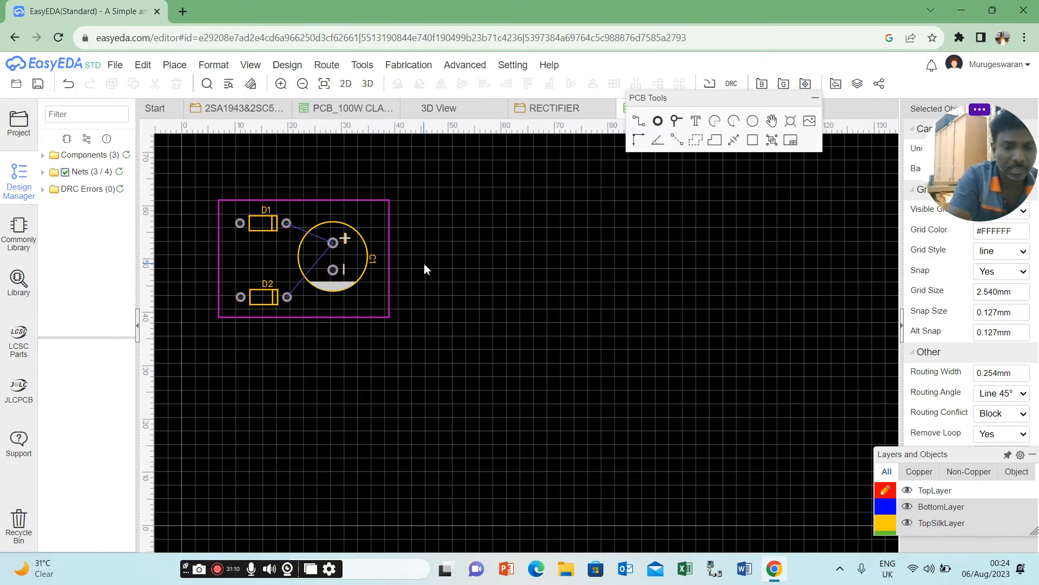
# Route a BottomLayer track from D1's cathode pad to C1's positive pad.
pyautogui.press('b')
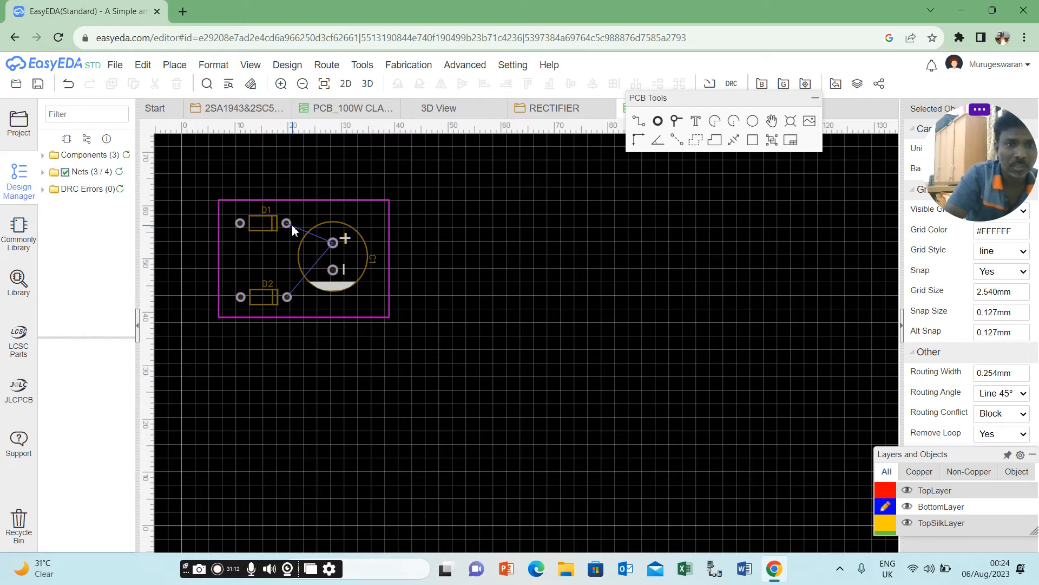
pyautogui.click(640, 122)
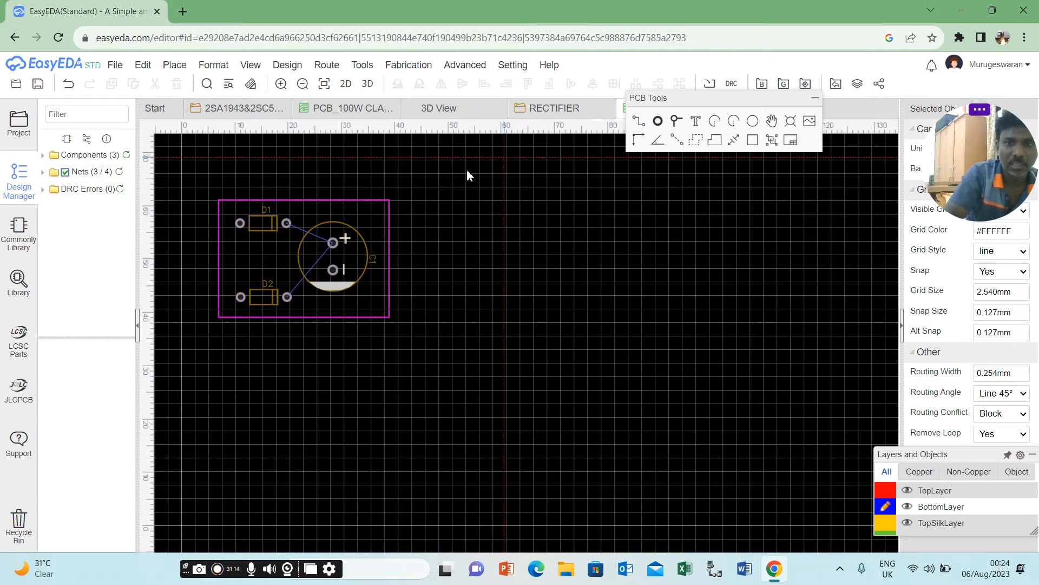
pyautogui.click(287, 223)
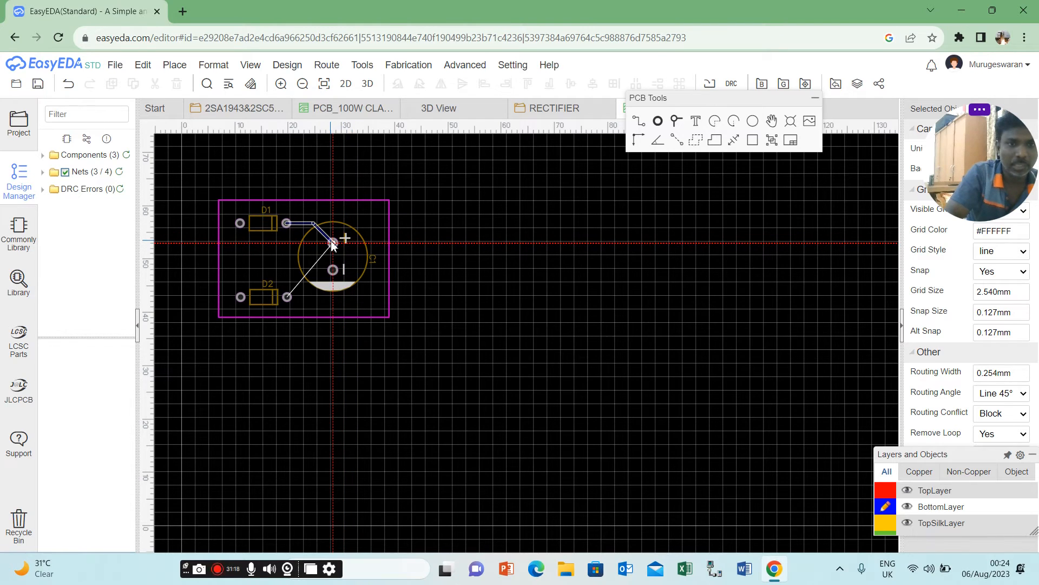
pyautogui.click(333, 242)
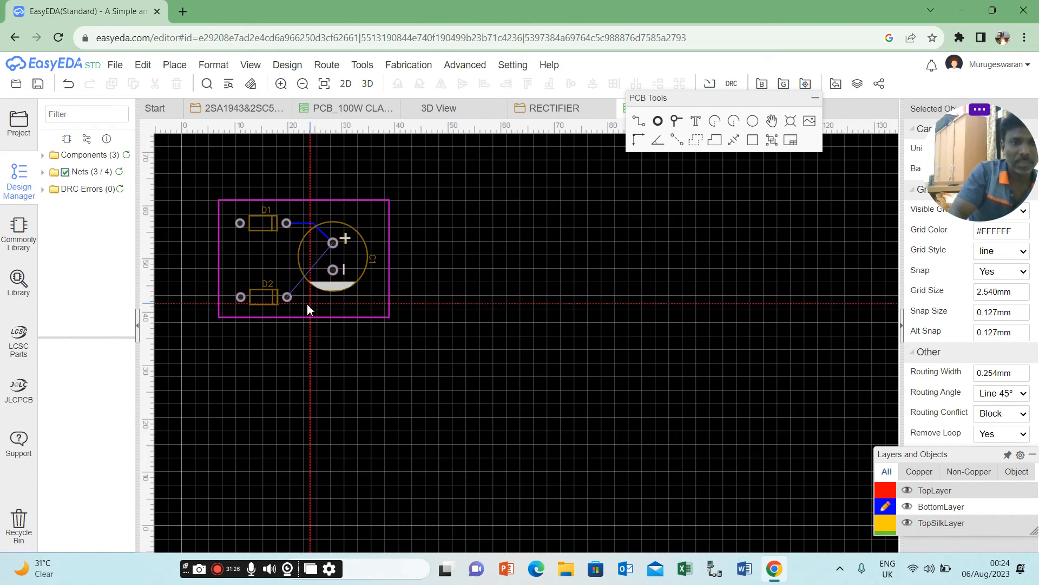
# Try a BottomLayer track from D2's cathode pad toward C1's negative pad, and delete the trial track.
pyautogui.click(287, 297)
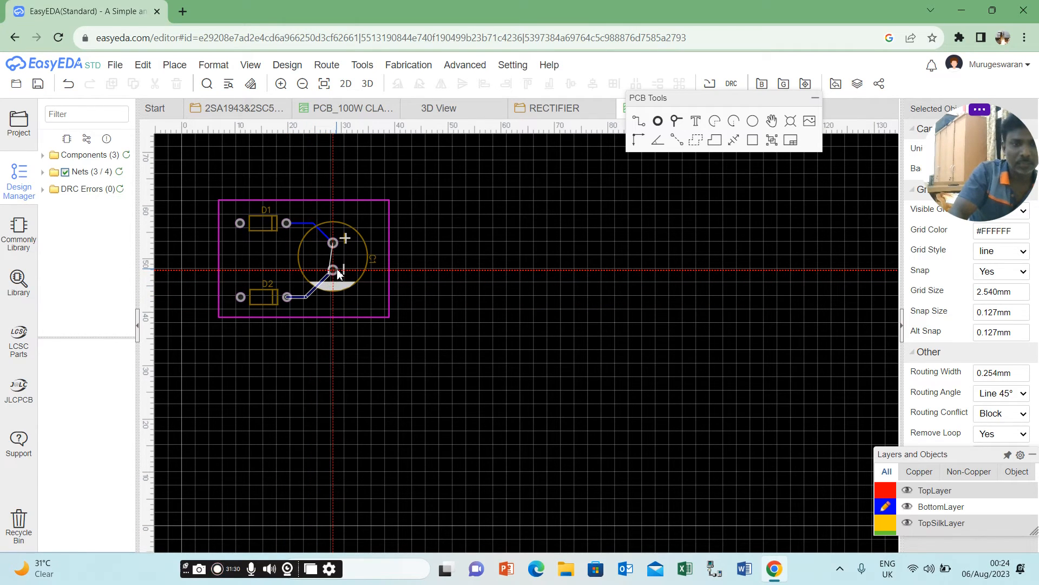
pyautogui.click(334, 273)
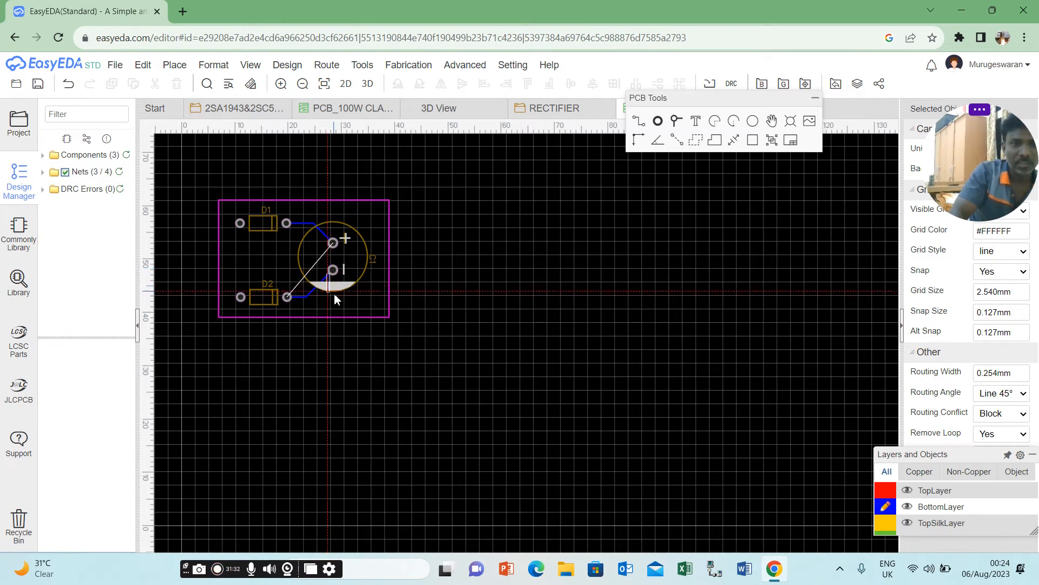
pyautogui.rightClick(334, 270)
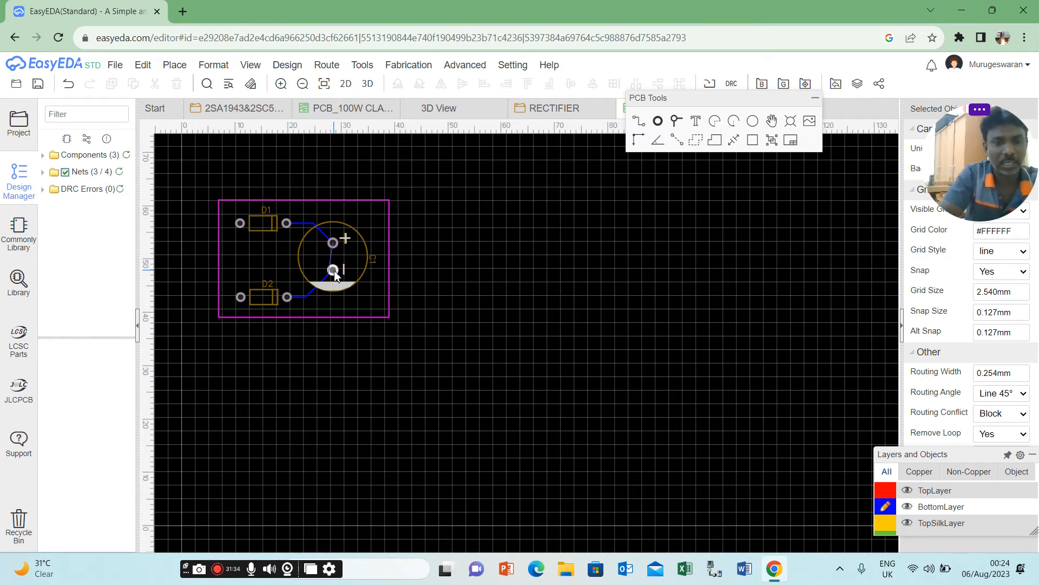
pyautogui.click(308, 297)
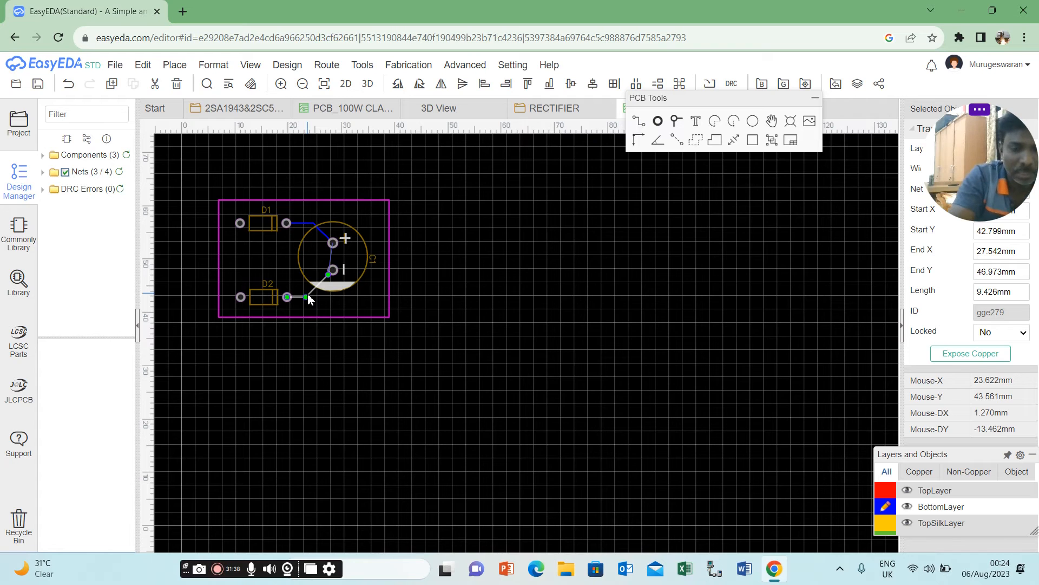
pyautogui.press('Delete')
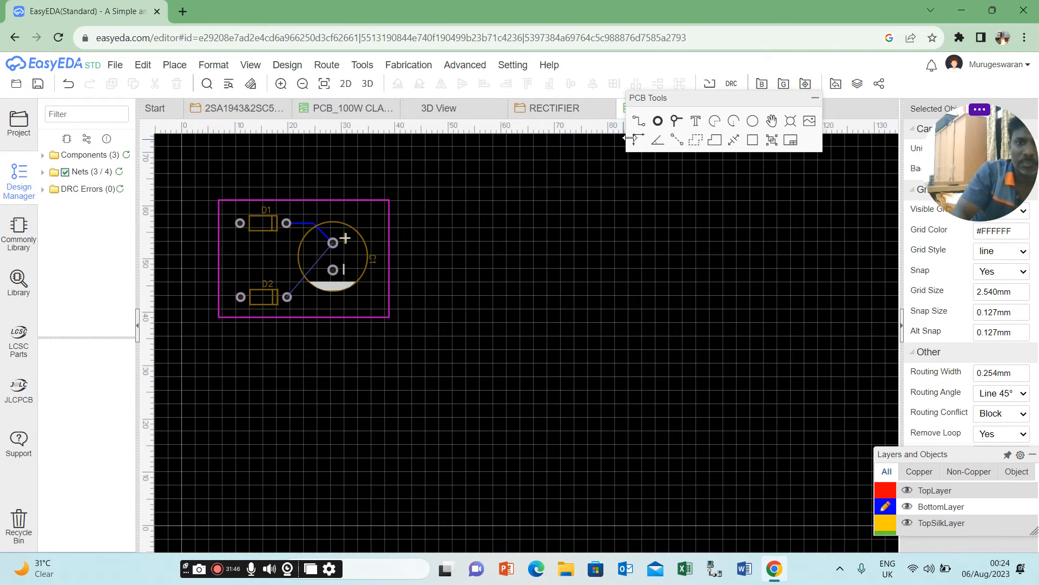
pyautogui.click(287, 297)
pyautogui.click(287, 297)
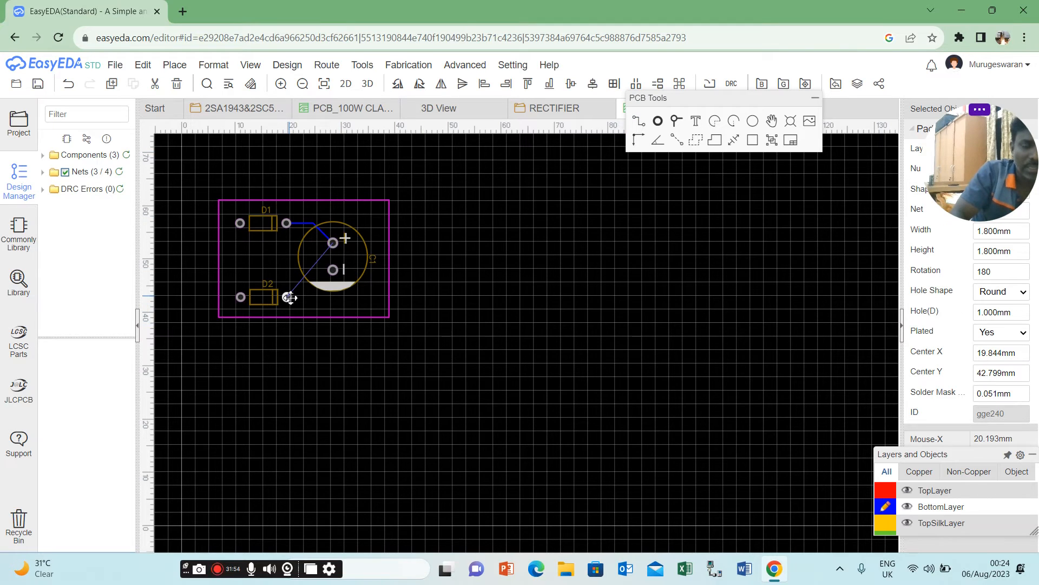
pyautogui.moveTo(289, 296)
pyautogui.mouseDown()
pyautogui.moveTo(303, 253)
pyautogui.moveTo(291, 291)
pyautogui.mouseUp()
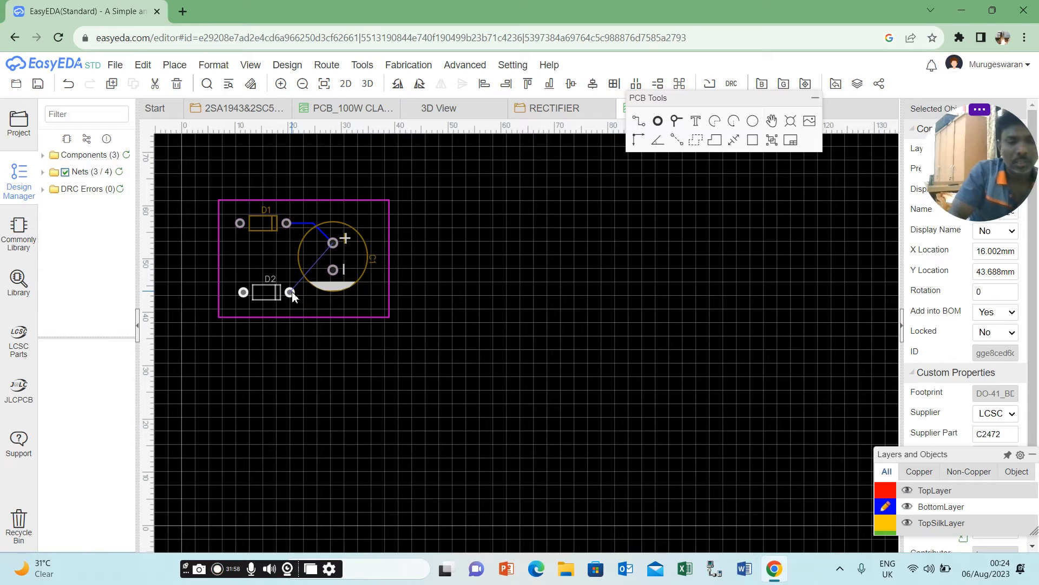
pyautogui.hotkey('ctrl', 'z')
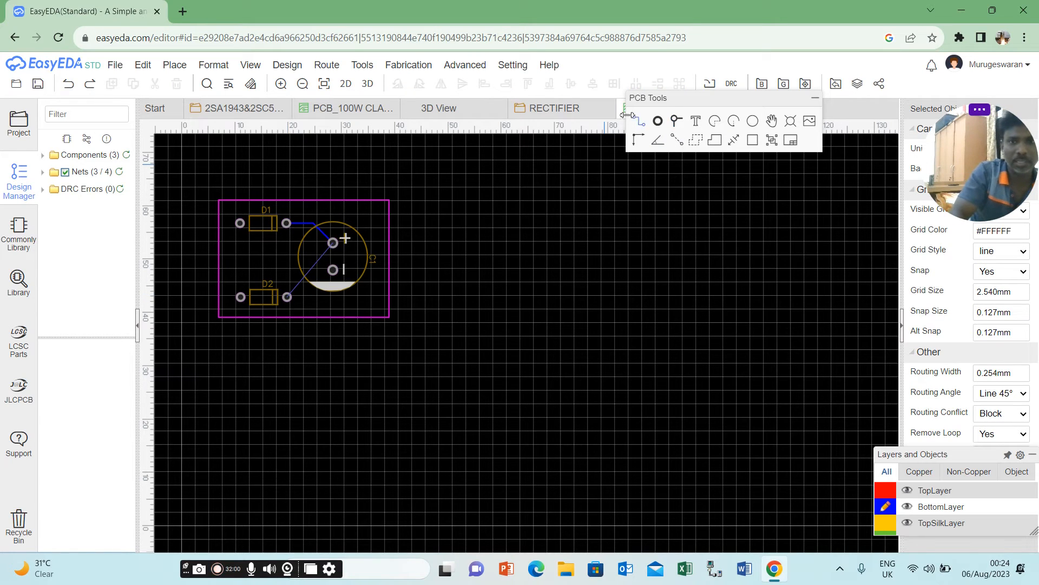
# Route a BottomLayer track from D2's cathode pad around the left of C1's negative pad to C1's positive pad.
pyautogui.click(638, 122)
pyautogui.click(290, 297)
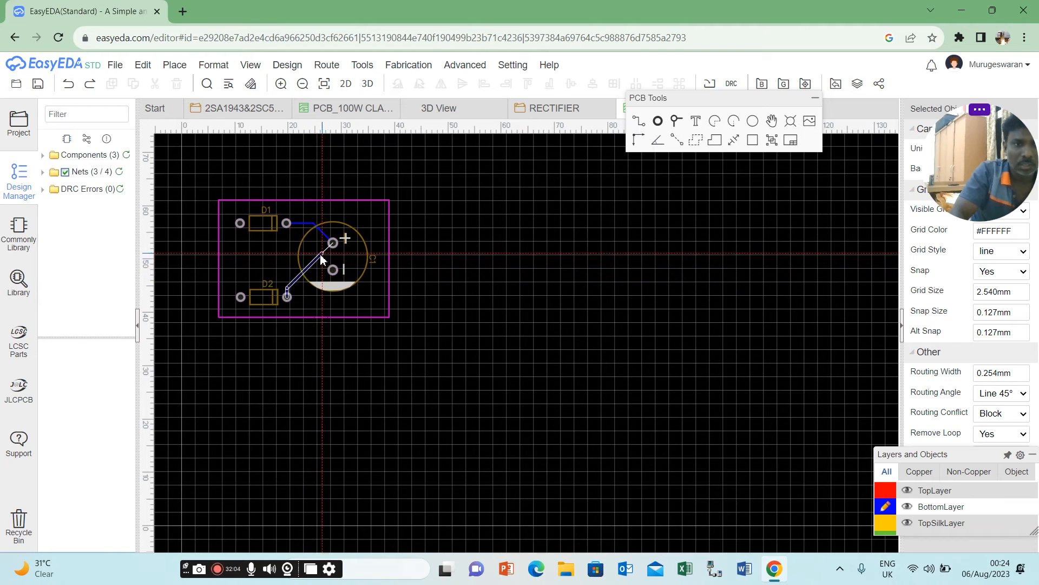
pyautogui.click(306, 283)
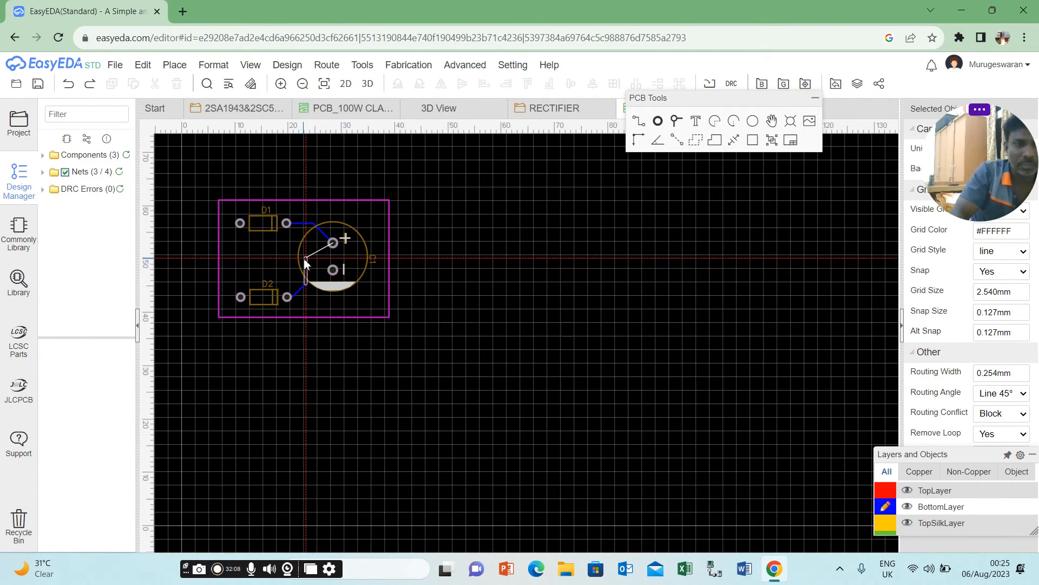
pyautogui.click(307, 257)
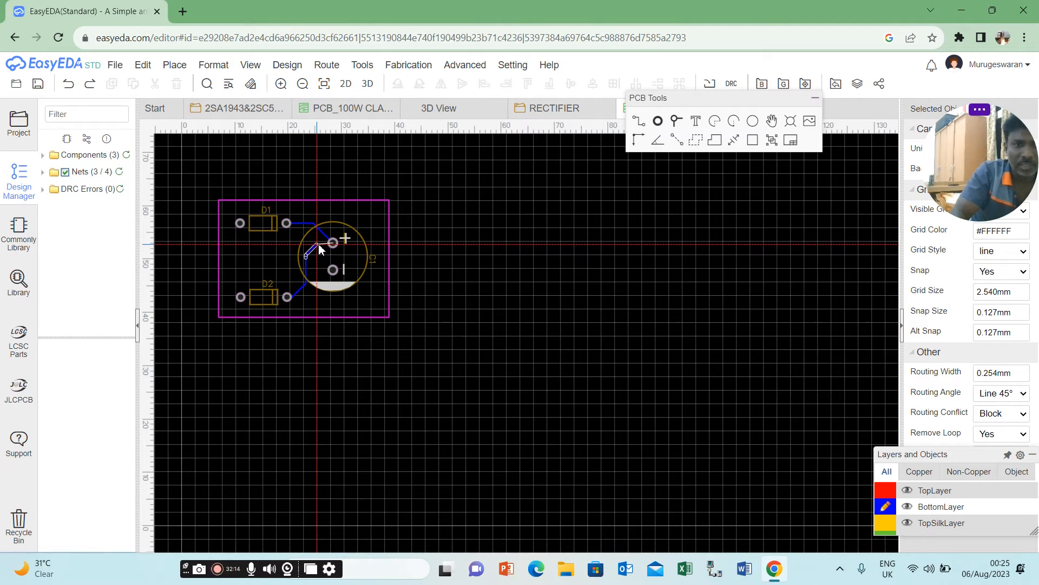
pyautogui.click(332, 243)
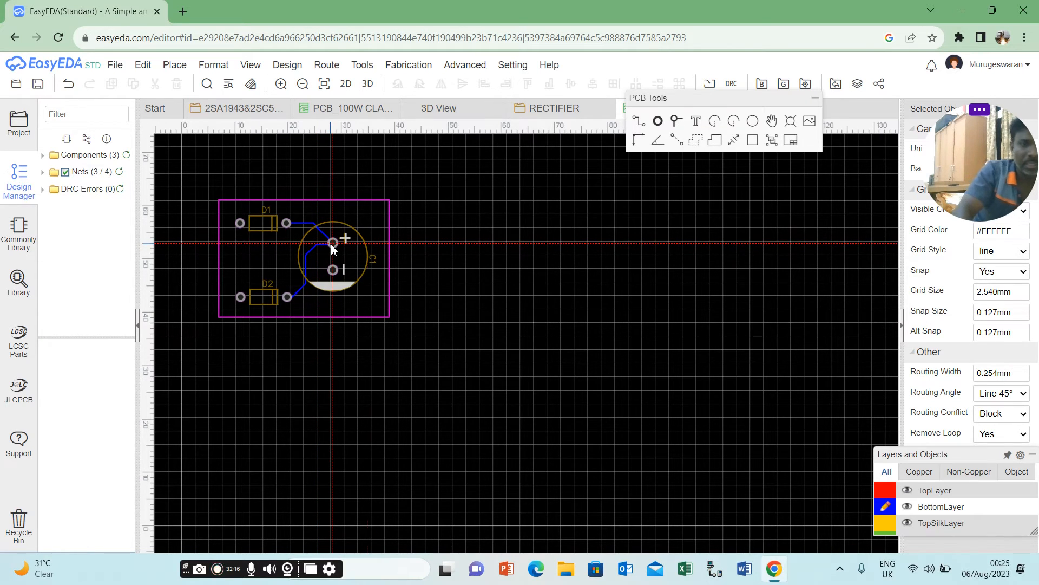
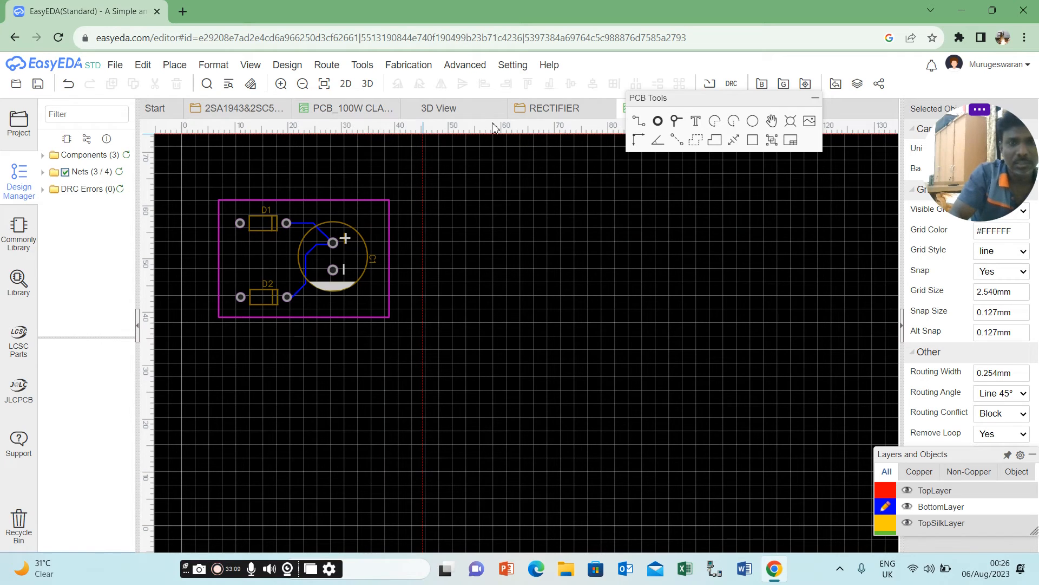
# Check the RECTIFIER schematic and place a pad on the PCB midway between the anode pads of D1 and D2.
pyautogui.click(552, 110)
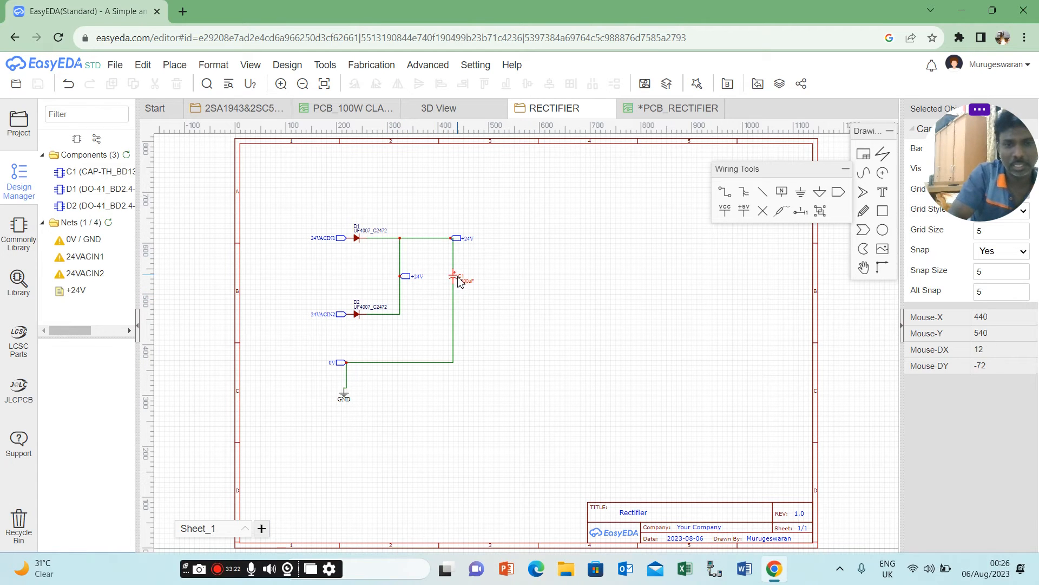
pyautogui.click(659, 110)
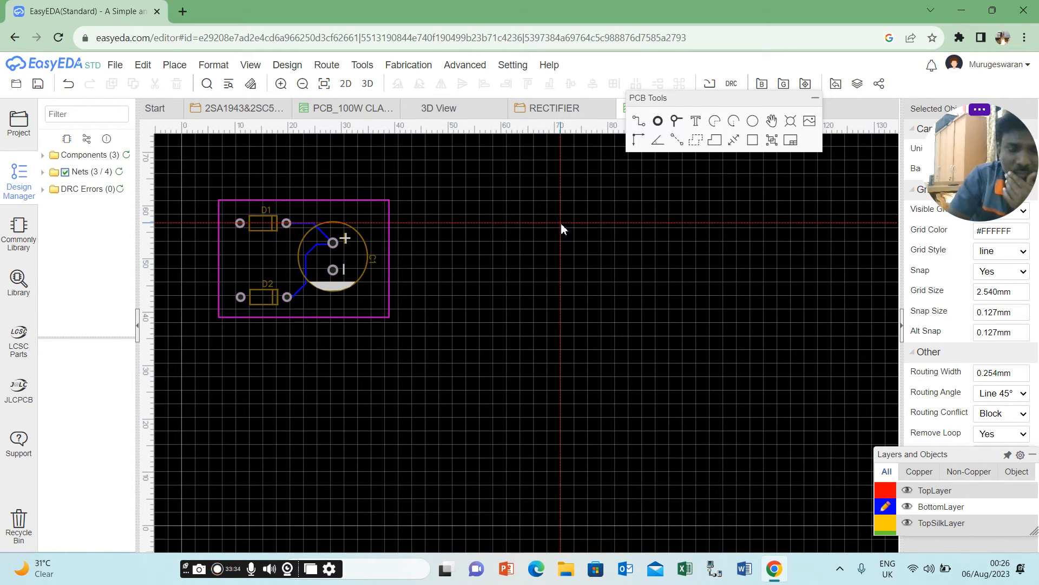
pyautogui.click(660, 123)
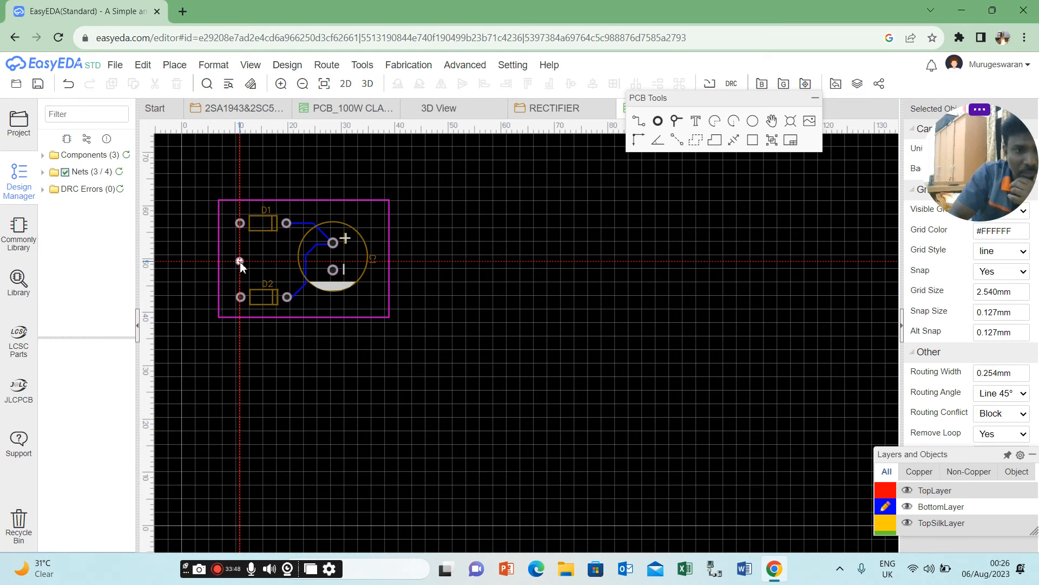
pyautogui.click(239, 261)
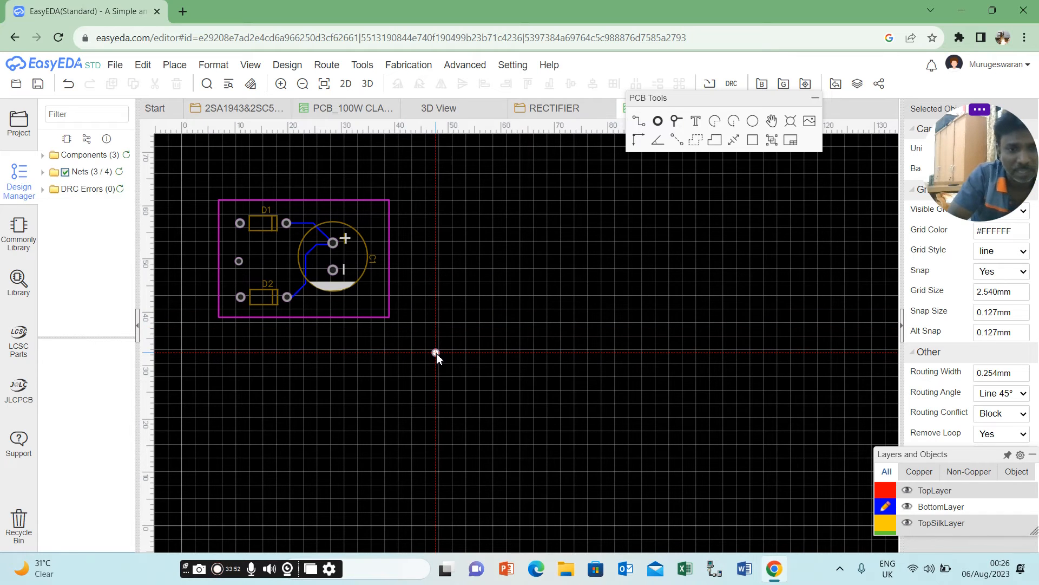
pyautogui.rightClick(239, 262)
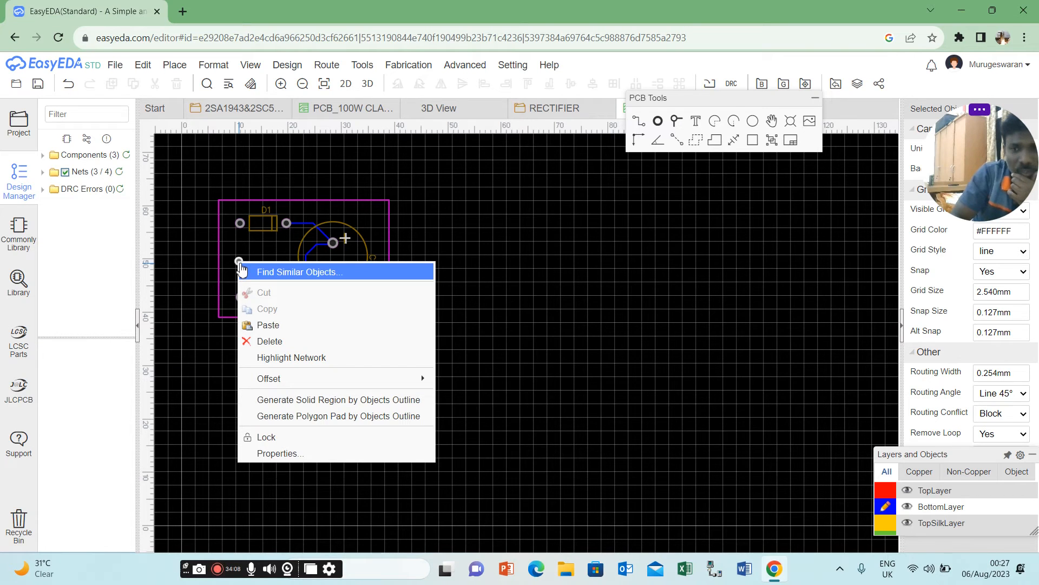
pyautogui.click(612, 217)
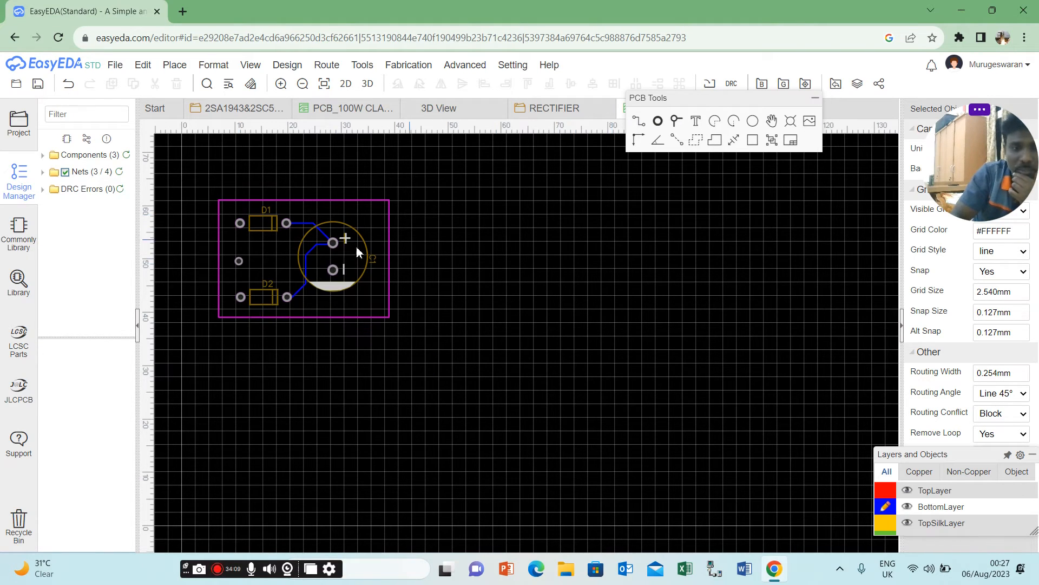
# Compare with the RECTIFIER schematic and set the net of the new pad between D1 and D2 to GND.
pyautogui.click(239, 261)
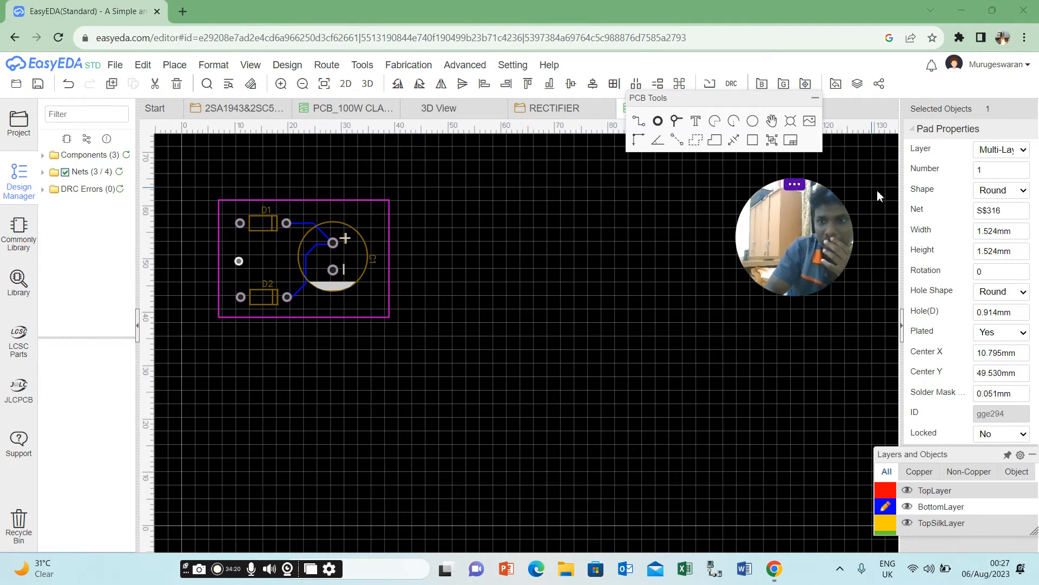
pyautogui.tripleClick(995, 209)
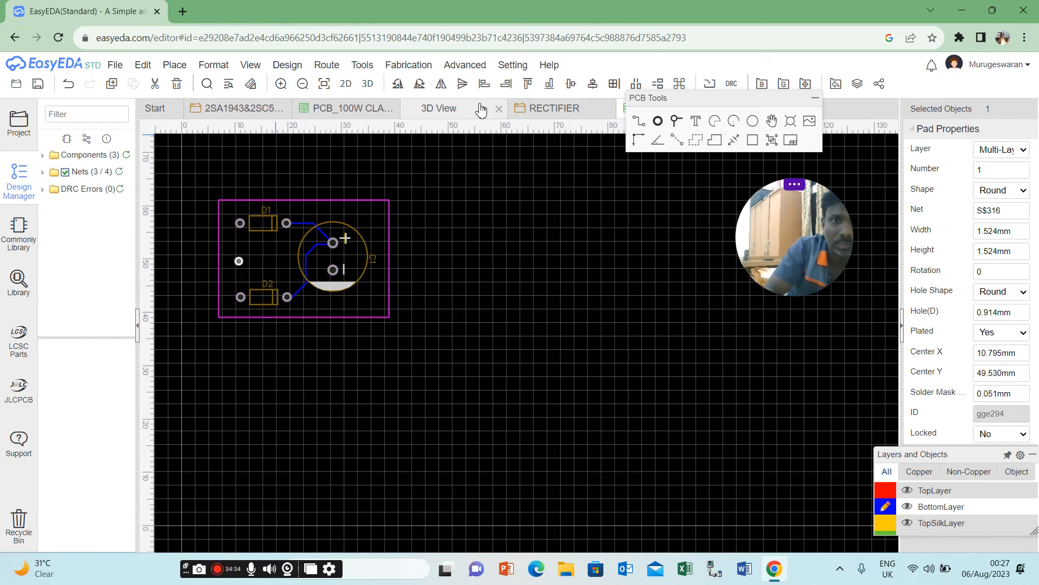
pyautogui.click(548, 112)
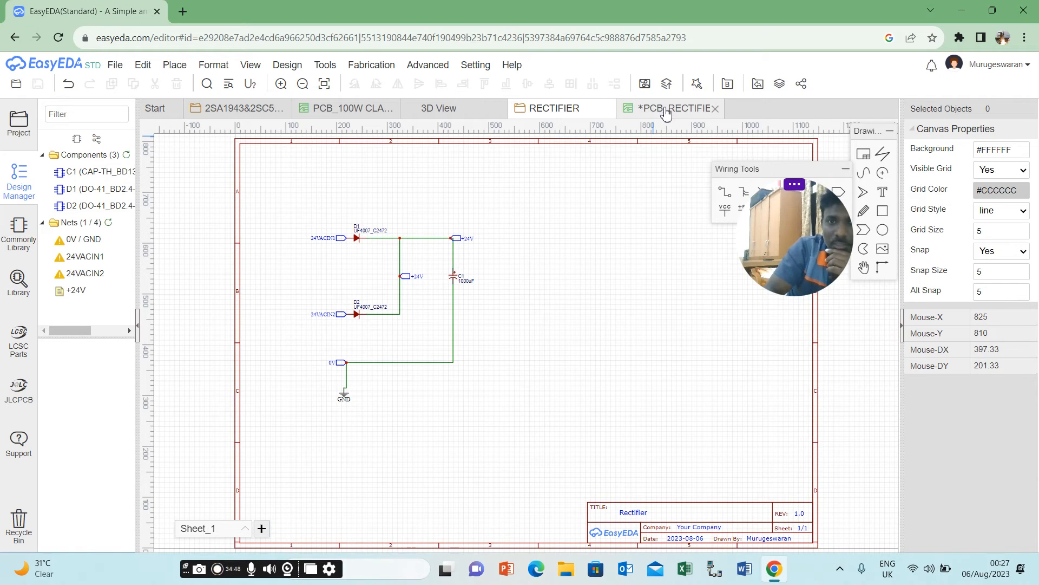
pyautogui.click(665, 107)
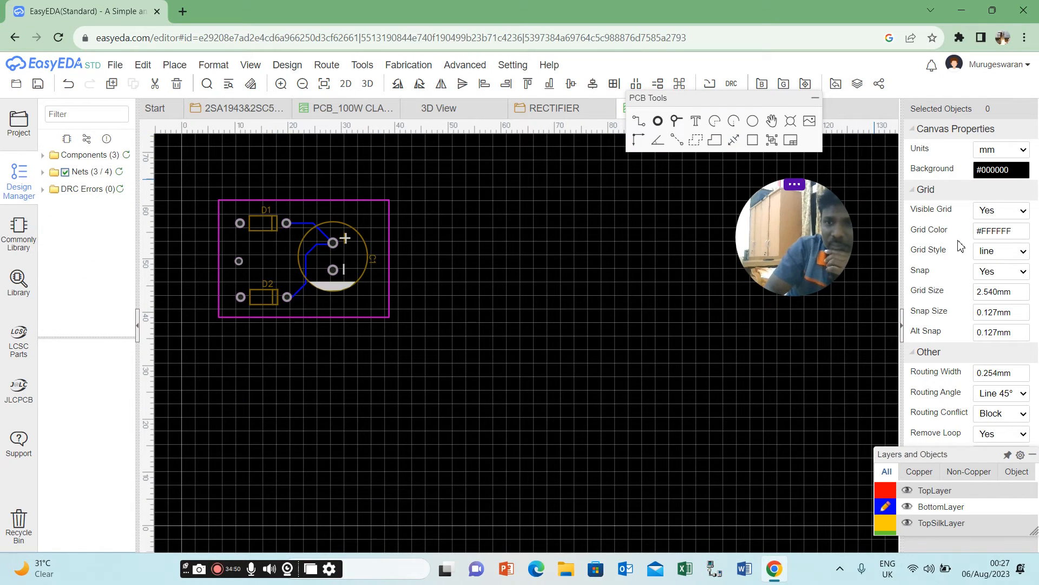
pyautogui.click(506, 264)
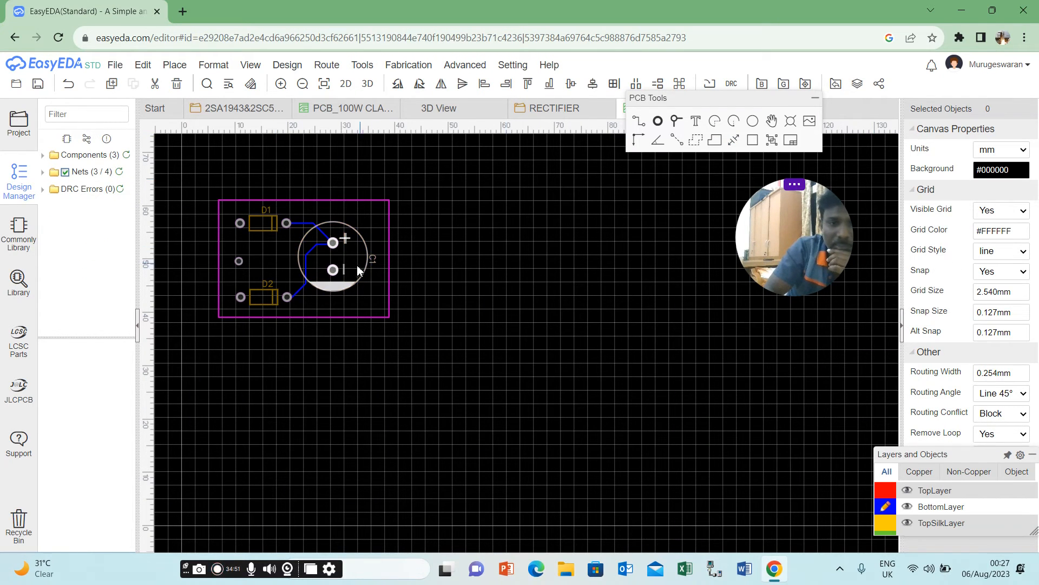
pyautogui.click(238, 261)
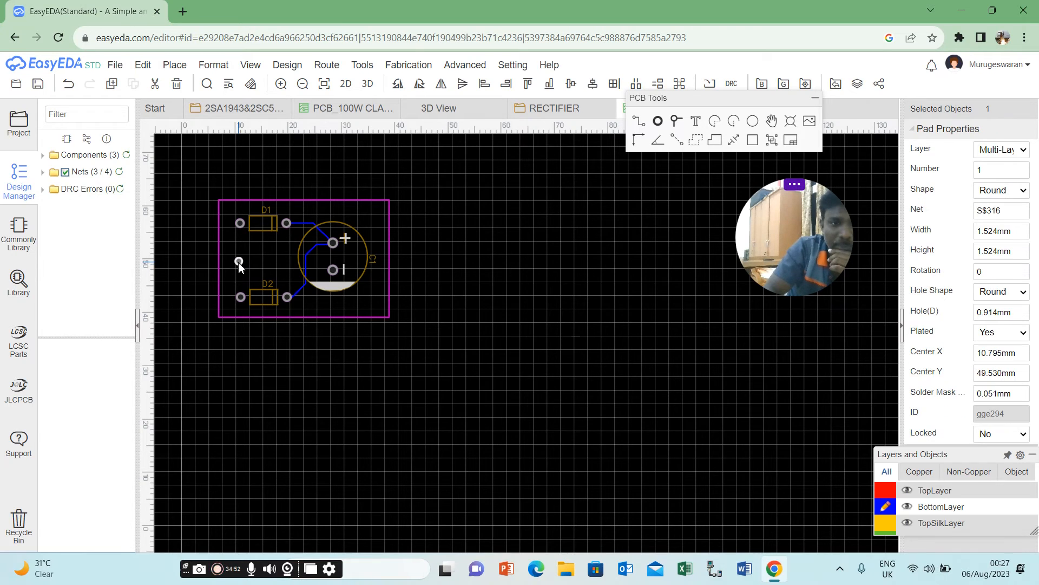
pyautogui.click(988, 216)
pyautogui.write('GND')
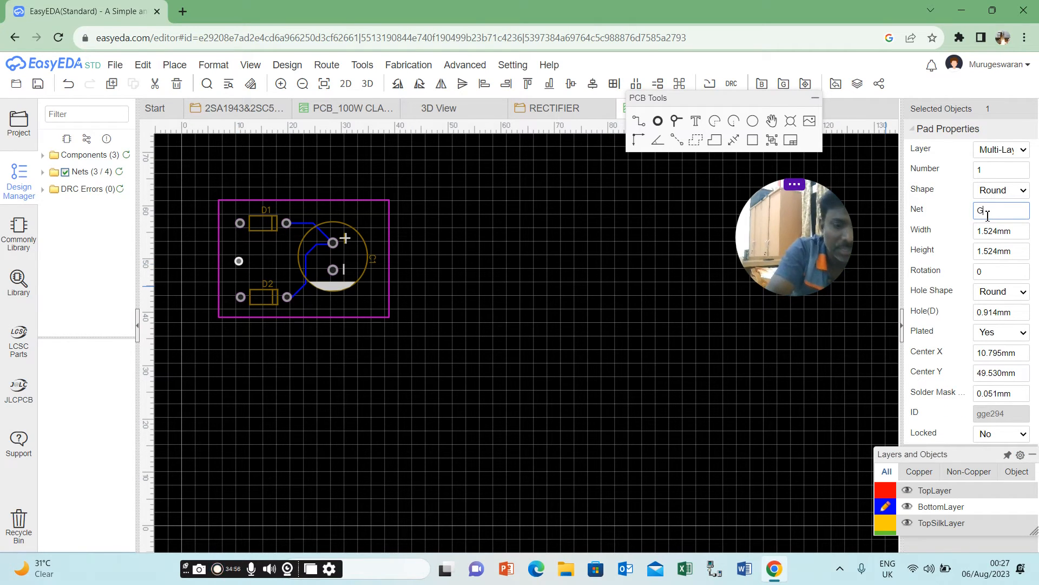
pyautogui.click(696, 321)
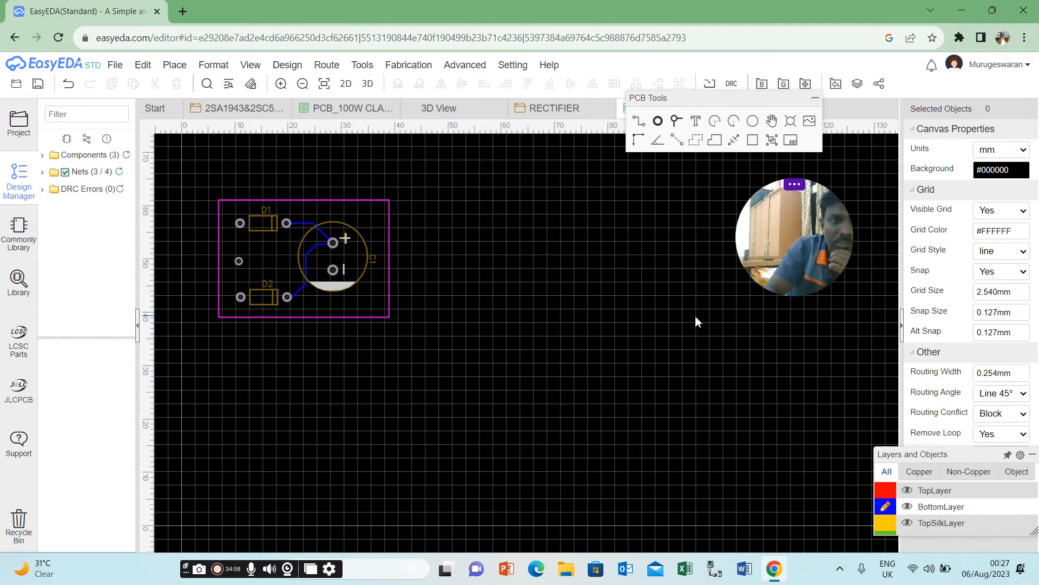
pyautogui.click(240, 263)
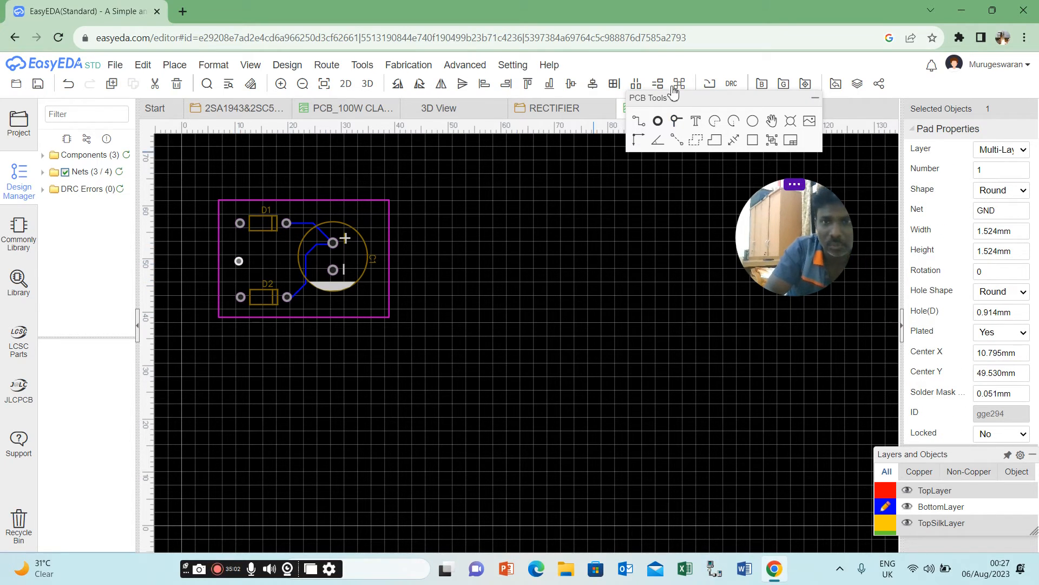
pyautogui.click(639, 126)
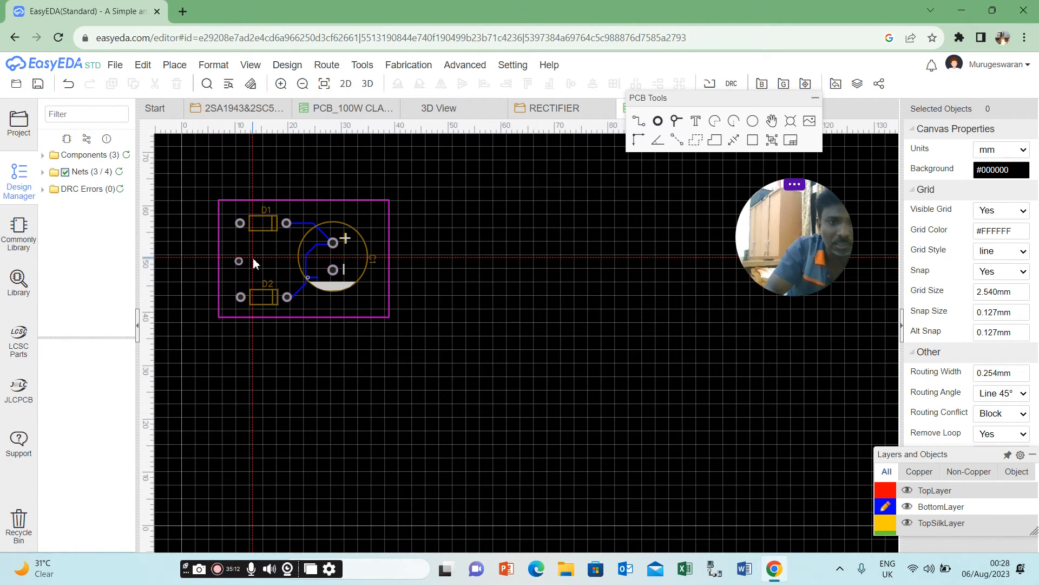
pyautogui.press('Escape')
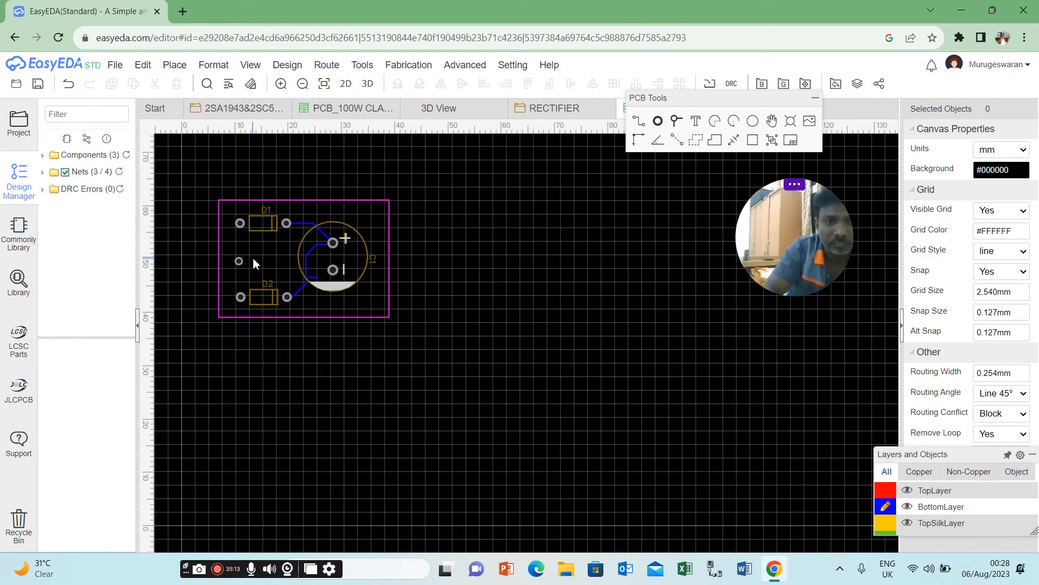
pyautogui.click(316, 278)
pyautogui.press('Escape')
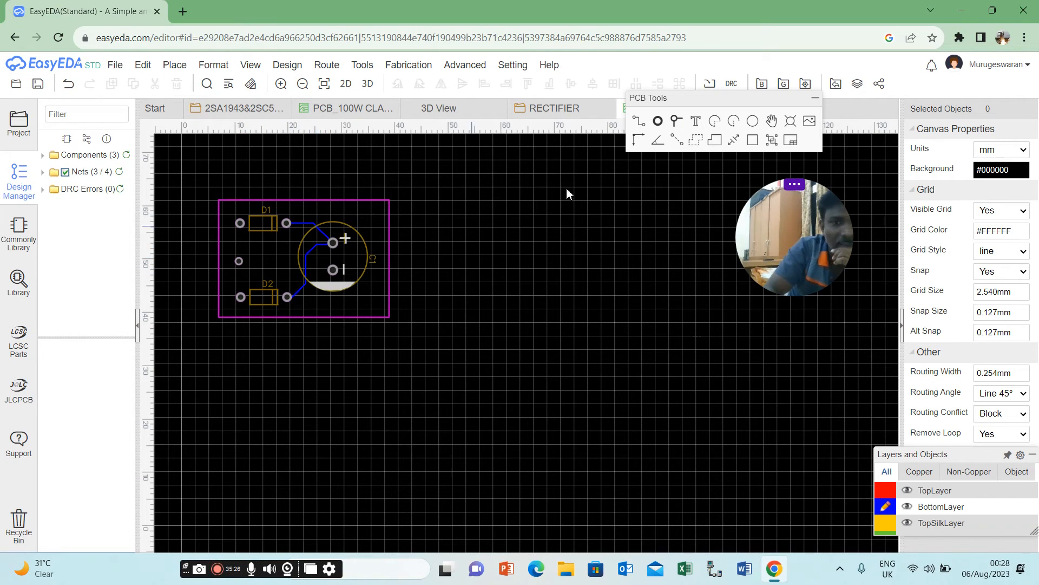
# Route a BottomLayer track from the new pad up through D1, along the board's upper edge and around C1's right side to C1's negative pad.
pyautogui.click(642, 125)
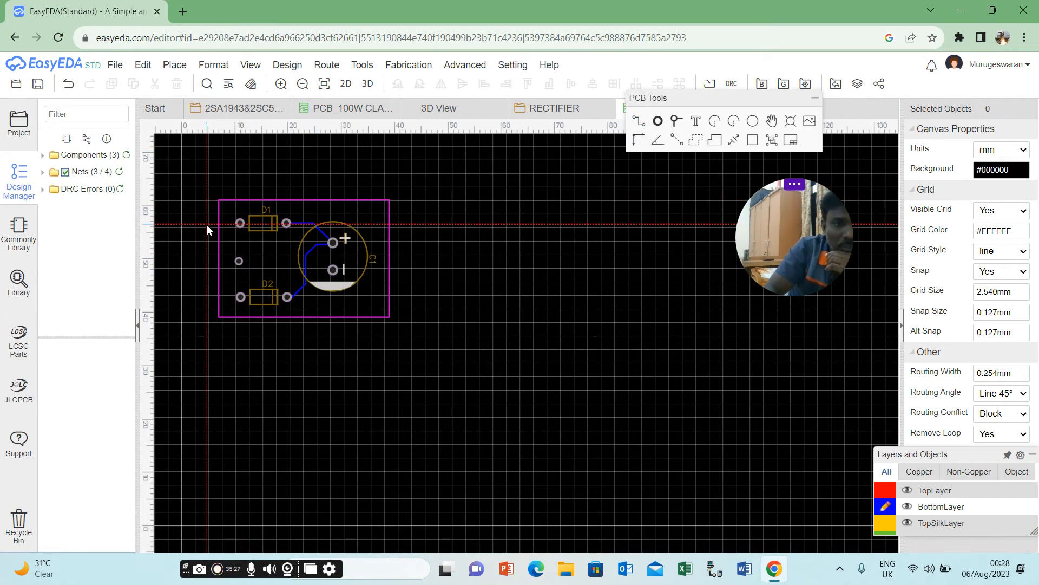
pyautogui.click(242, 261)
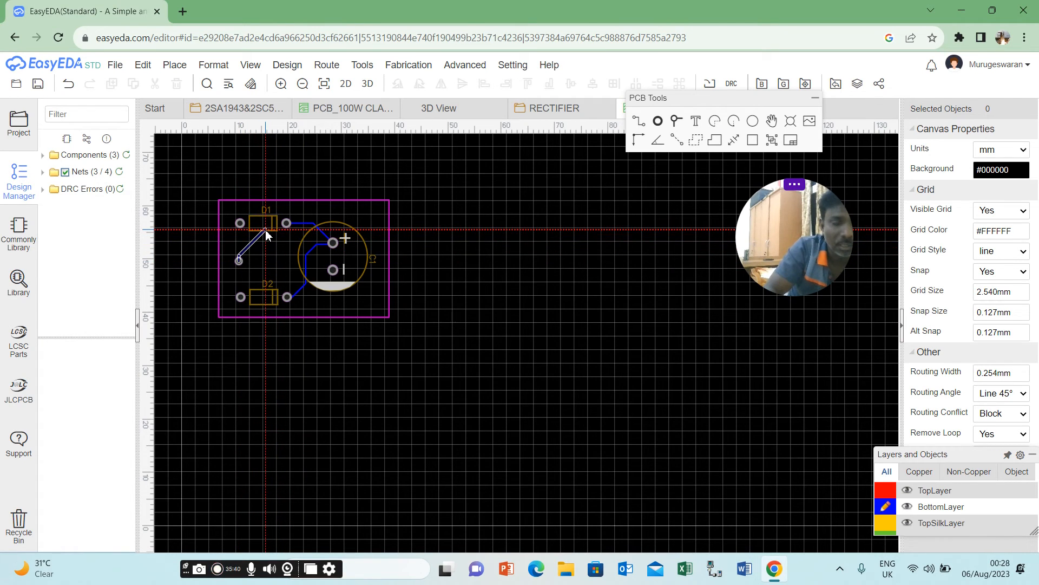
pyautogui.click(265, 247)
pyautogui.click(264, 220)
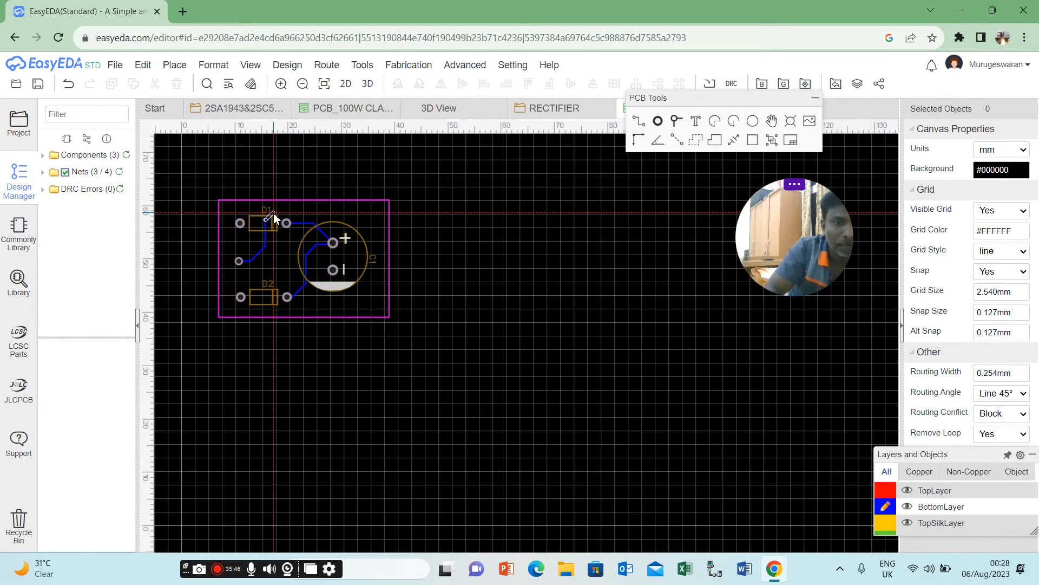
pyautogui.click(350, 214)
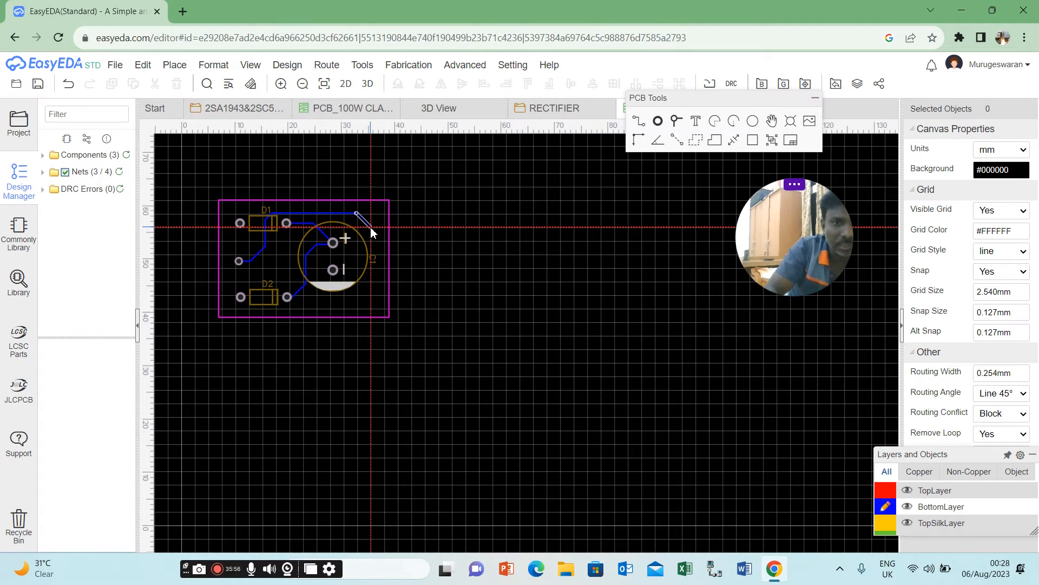
pyautogui.click(371, 228)
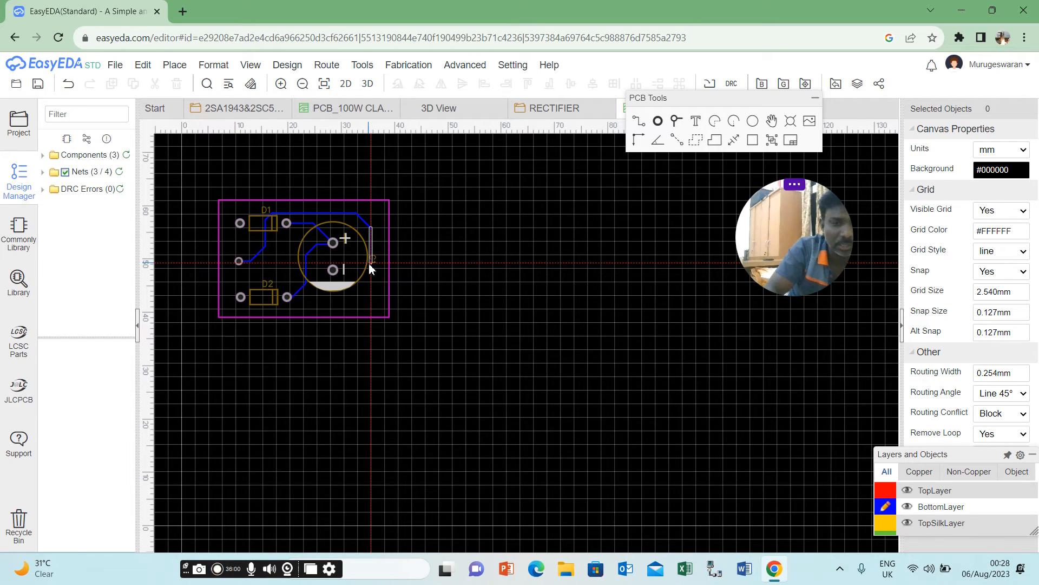
pyautogui.click(369, 263)
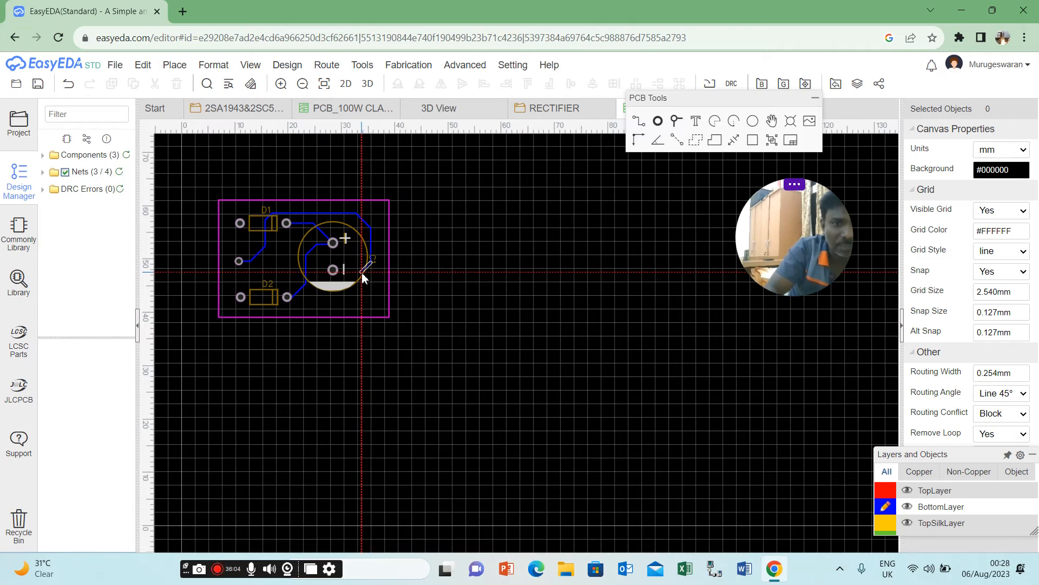
pyautogui.click(333, 274)
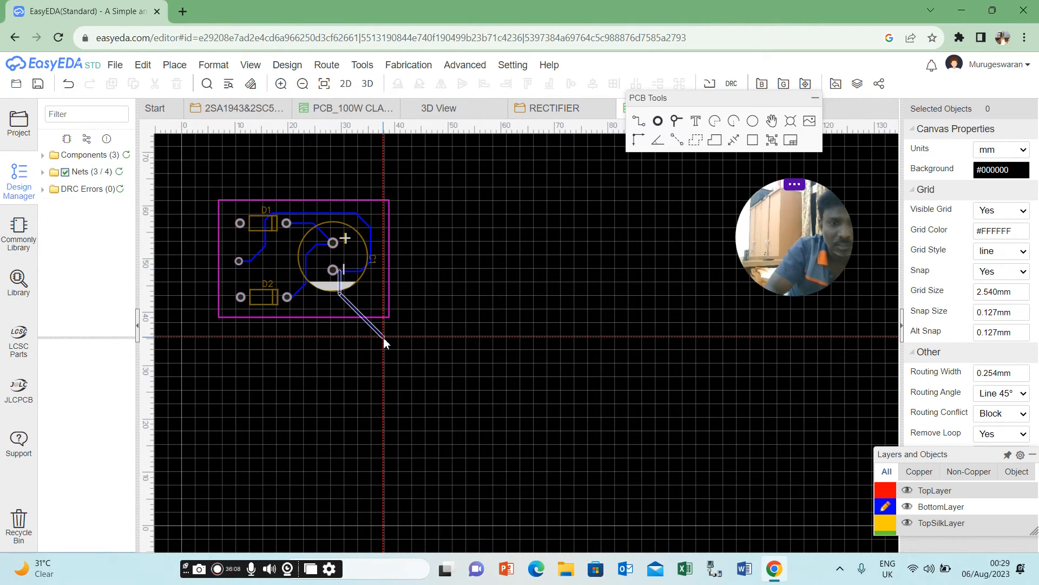
pyautogui.rightClick(385, 343)
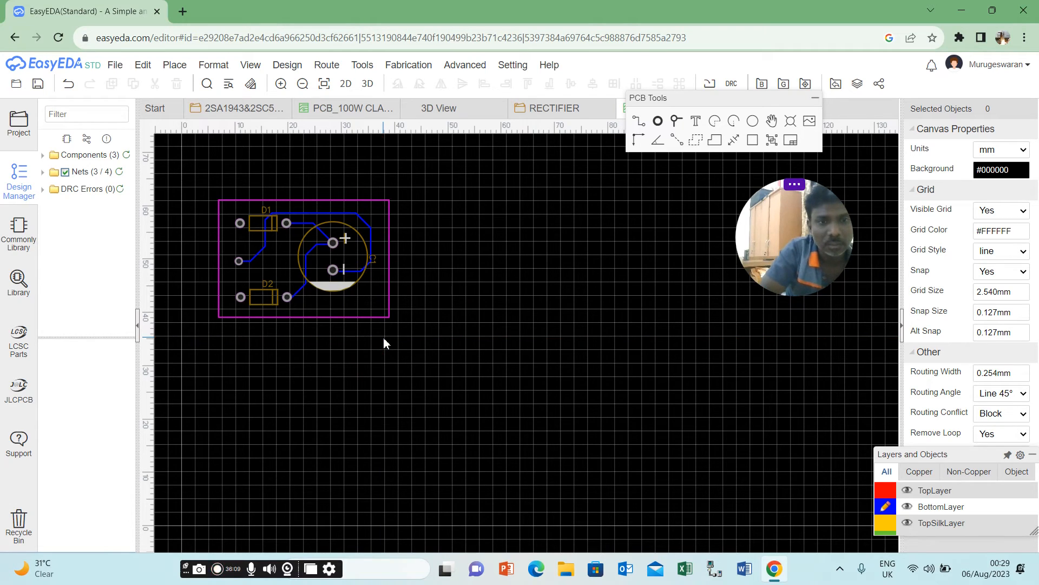
# Check the net of C1's negative pad and set the net of the pad between D1 and D2 to 0V.
pyautogui.click(336, 273)
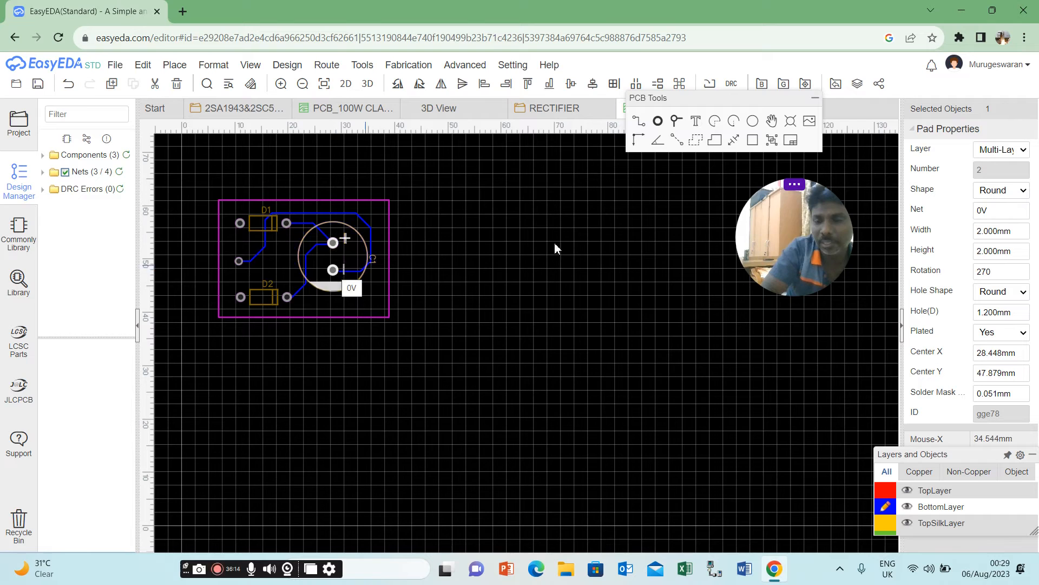
pyautogui.doubleClick(1000, 213)
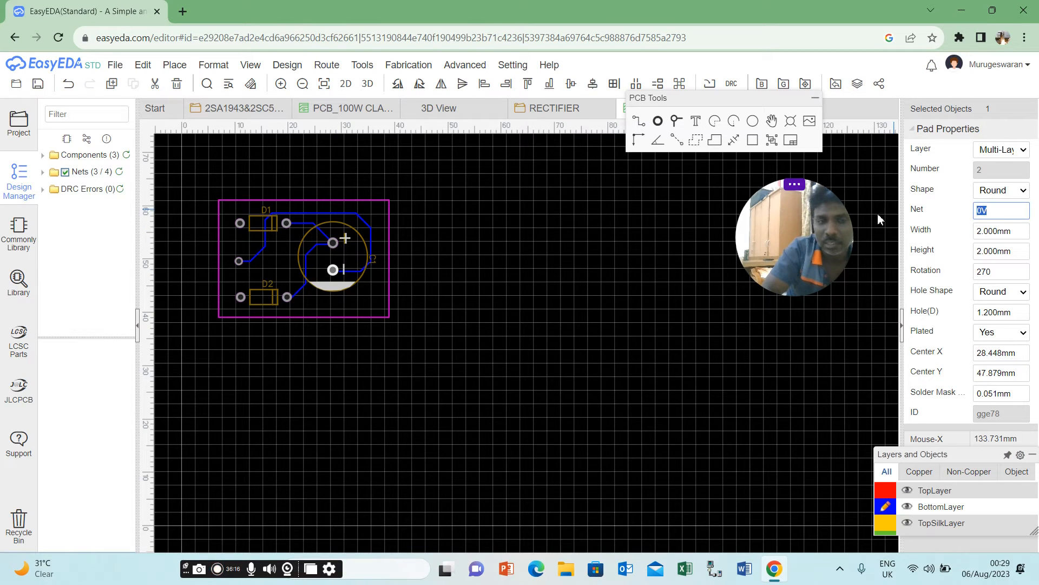
pyautogui.click(239, 261)
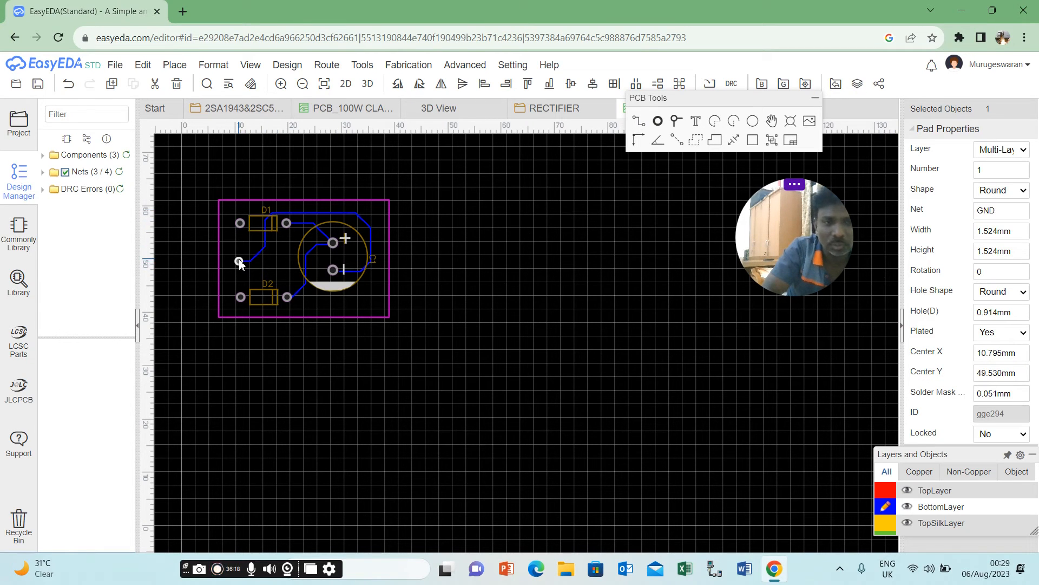
pyautogui.doubleClick(986, 211)
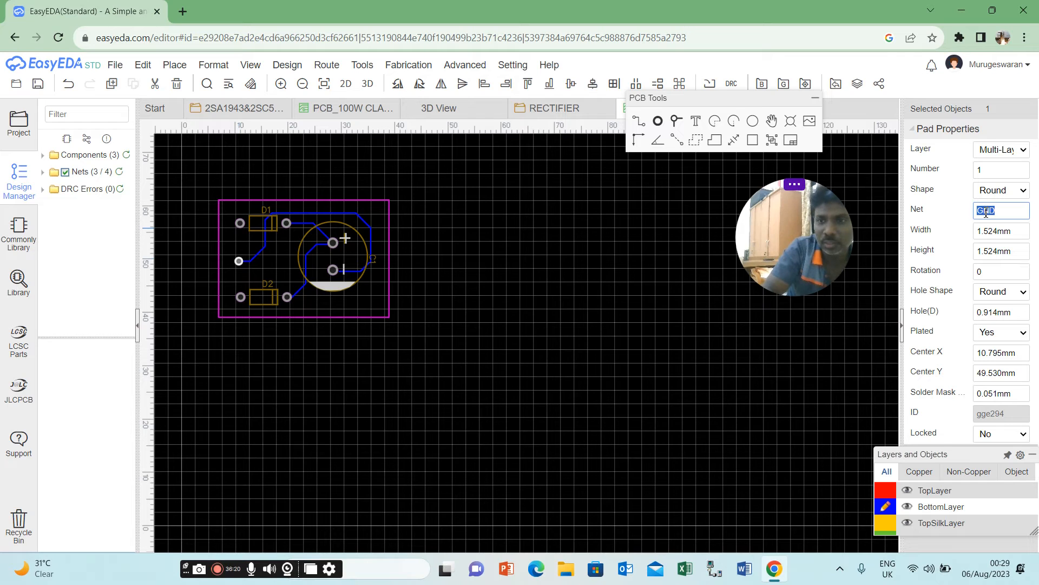
pyautogui.write('0V')
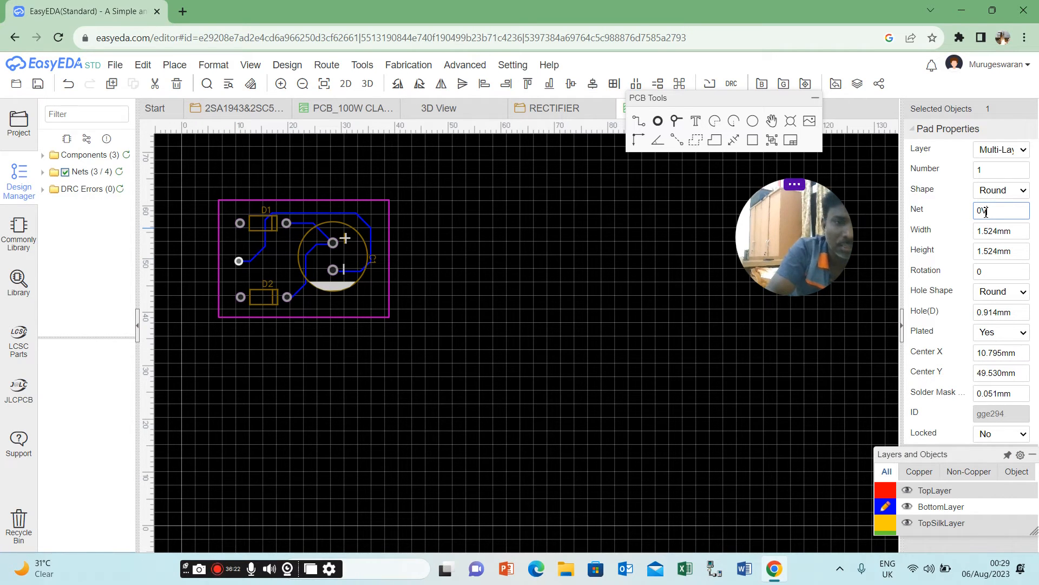
pyautogui.click(713, 326)
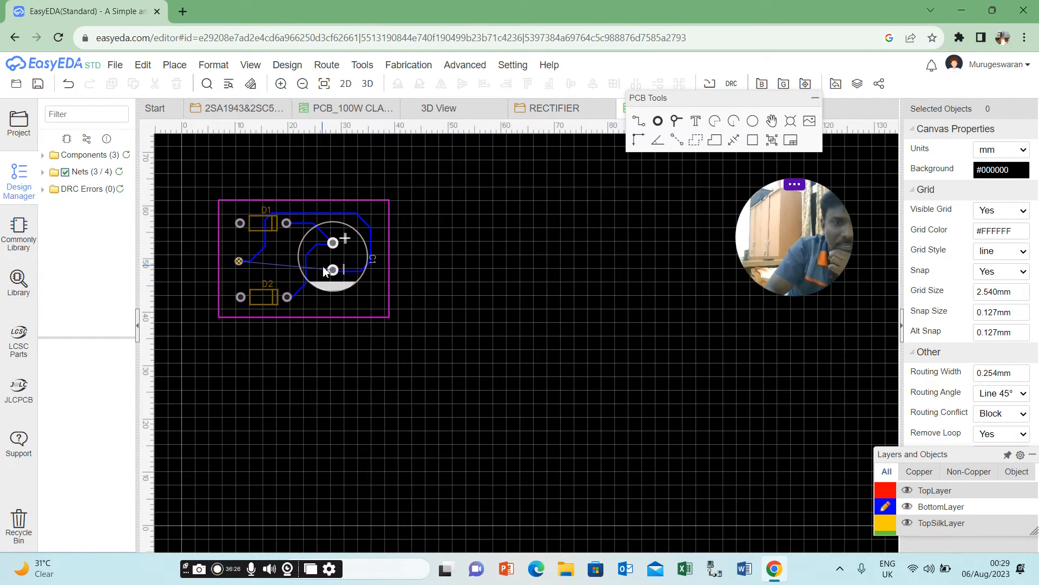
# Try to complete the GND track by extending its loose end onto the centre of C1's negative pad.
pyautogui.click(353, 274)
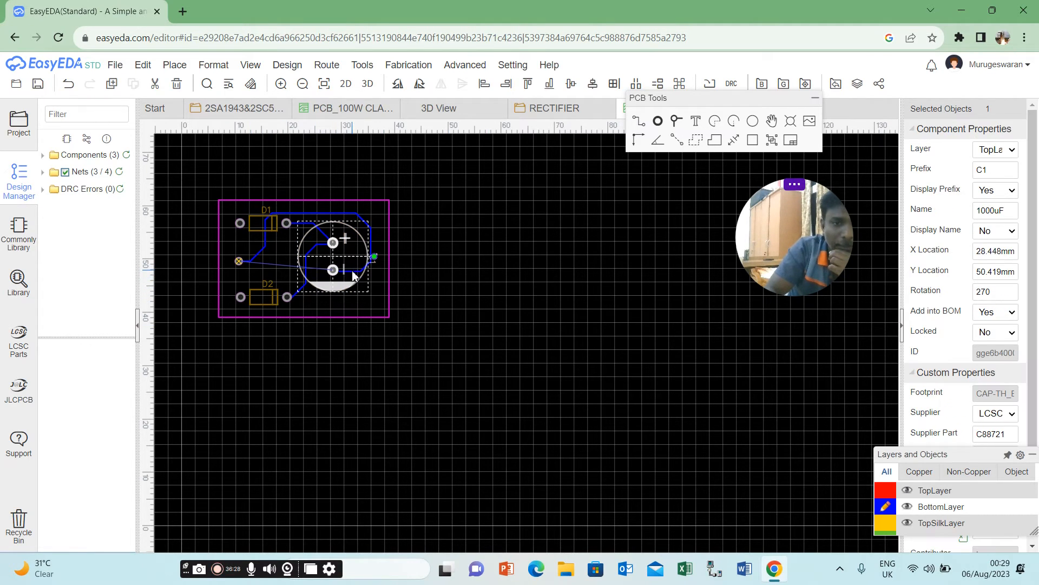
pyautogui.click(640, 124)
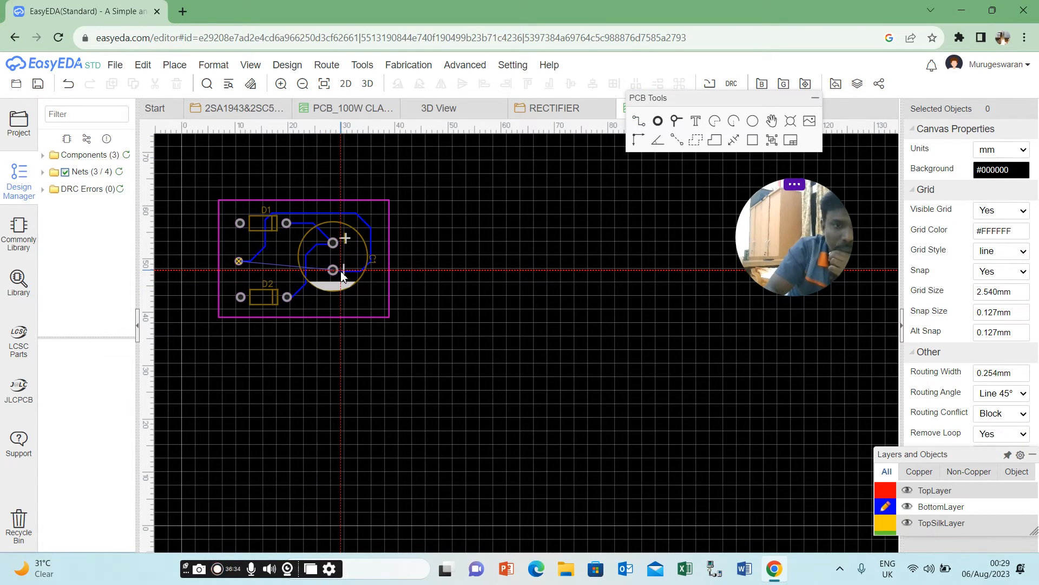
pyautogui.click(333, 269)
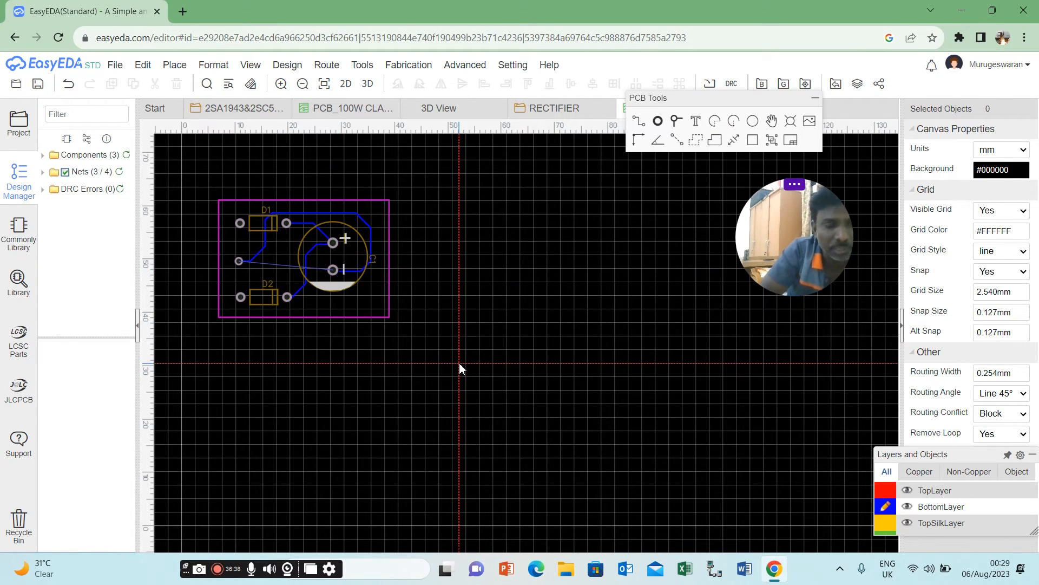
pyautogui.click(360, 273)
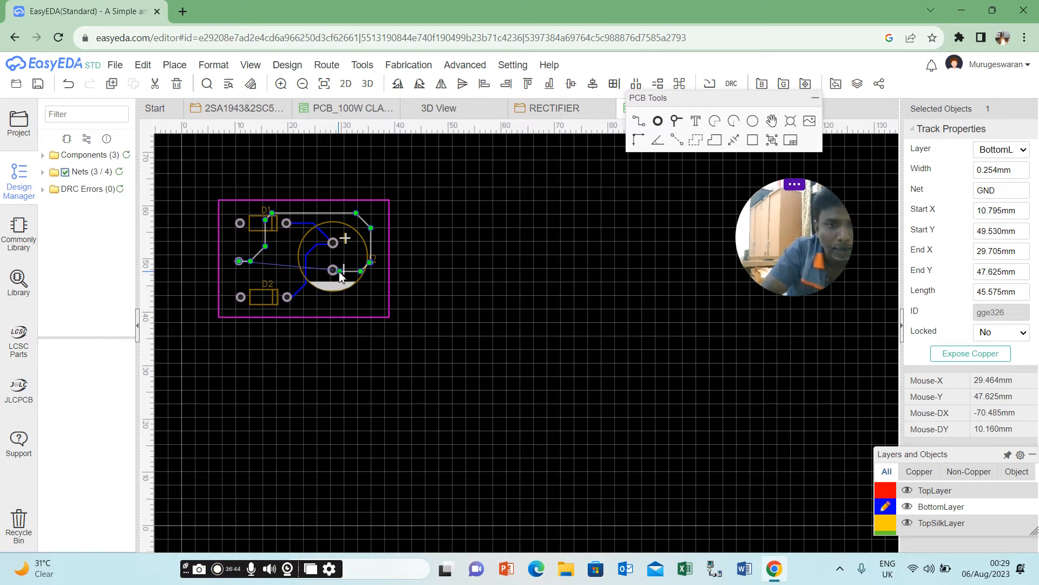
pyautogui.moveTo(340, 272); pyautogui.dragTo(333, 271)
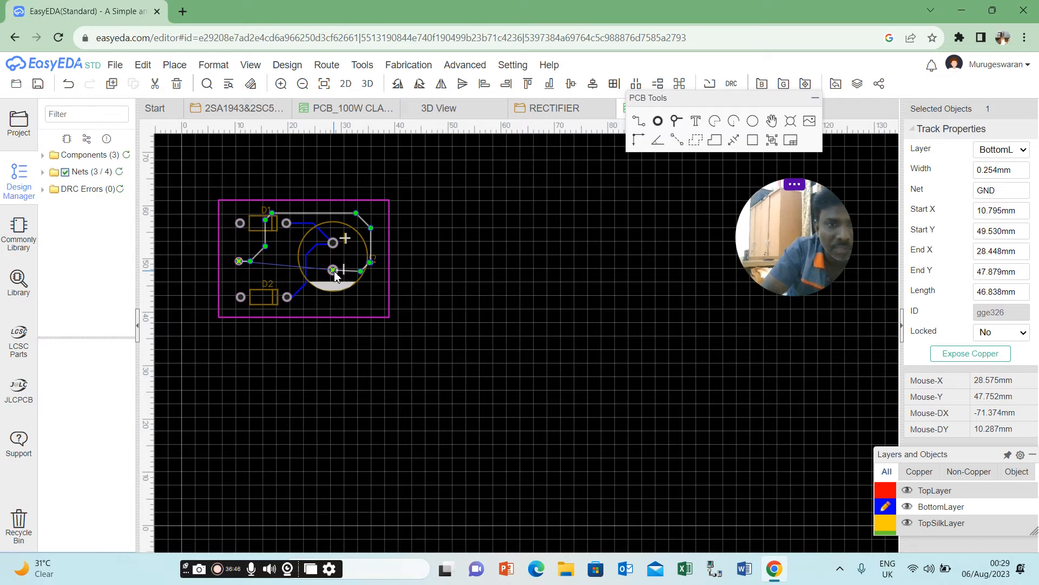
# Delete the GND track that runs from the pad between D1 and D2 around C1 to its negative pad.
pyautogui.click(379, 337)
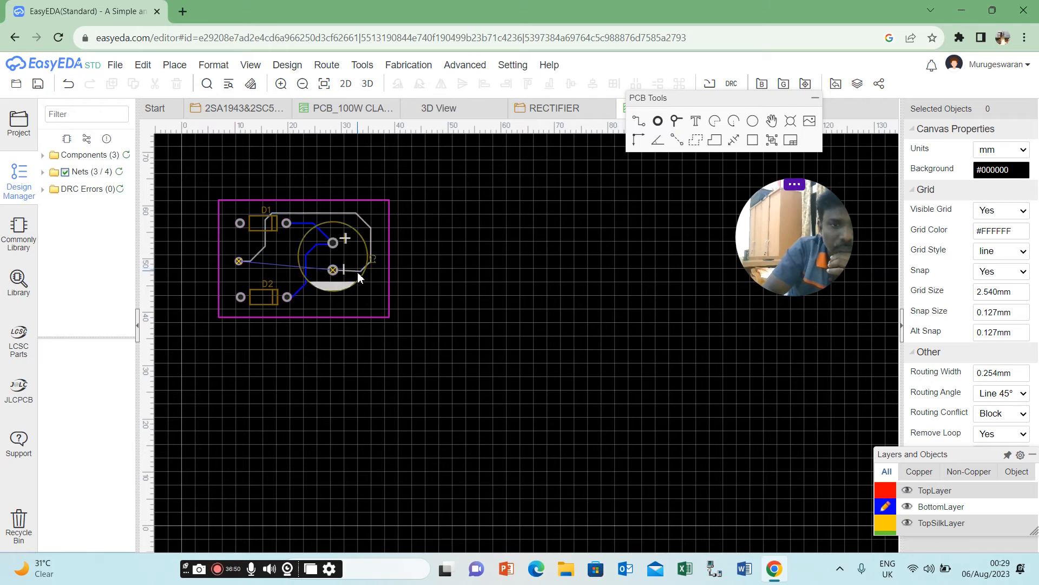
pyautogui.click(369, 226)
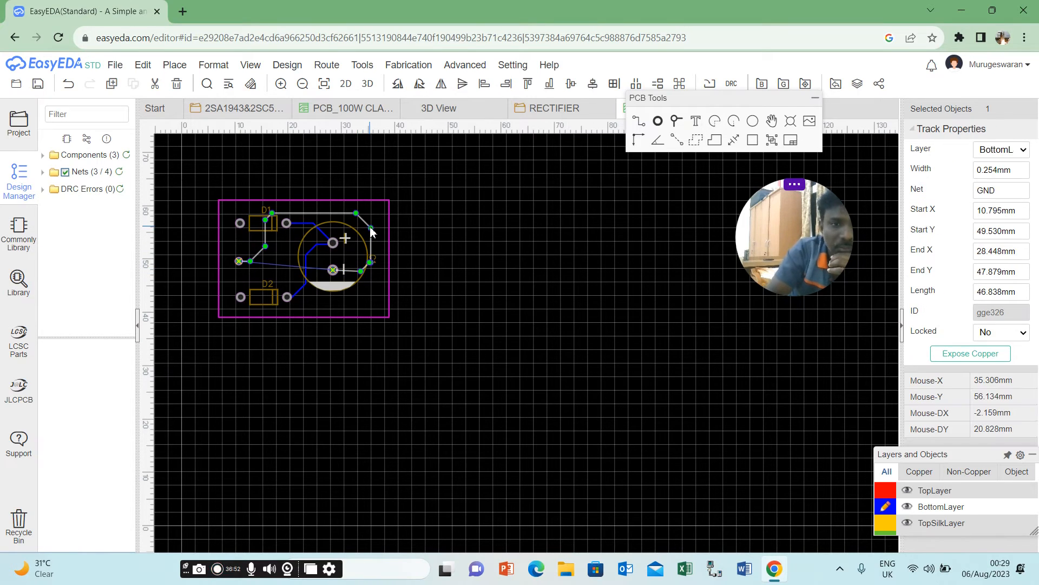
pyautogui.press('Delete')
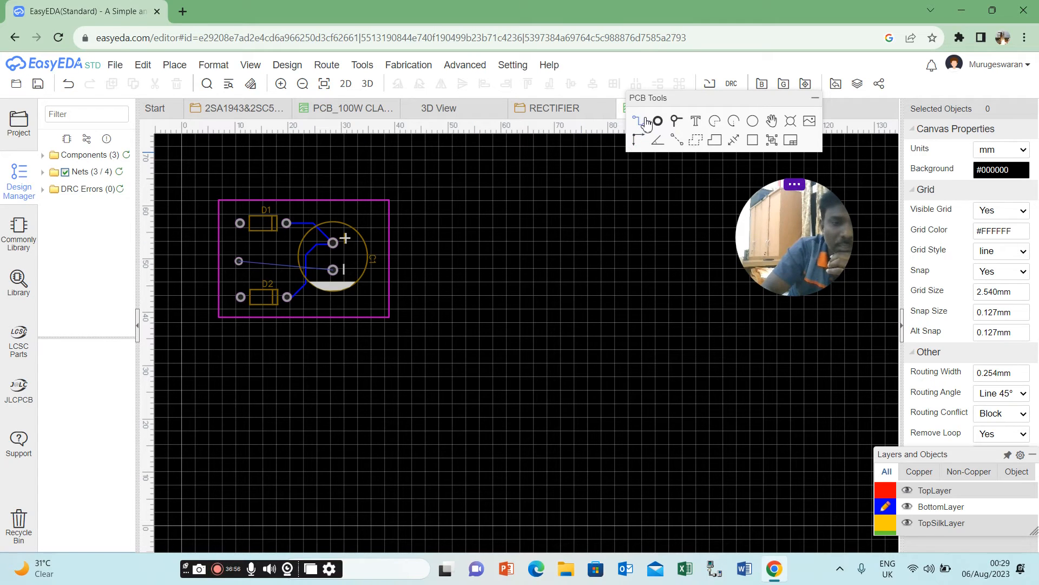
# Nudge the 0V pad slightly and route a BottomLayer track from it across D1, along the board's upper edge and down to C1's negative pad.
pyautogui.moveTo(238, 261)
pyautogui.mouseDown()
pyautogui.moveTo(263, 223)
pyautogui.moveTo(369, 231)
pyautogui.moveTo(243, 260)
pyautogui.mouseUp()
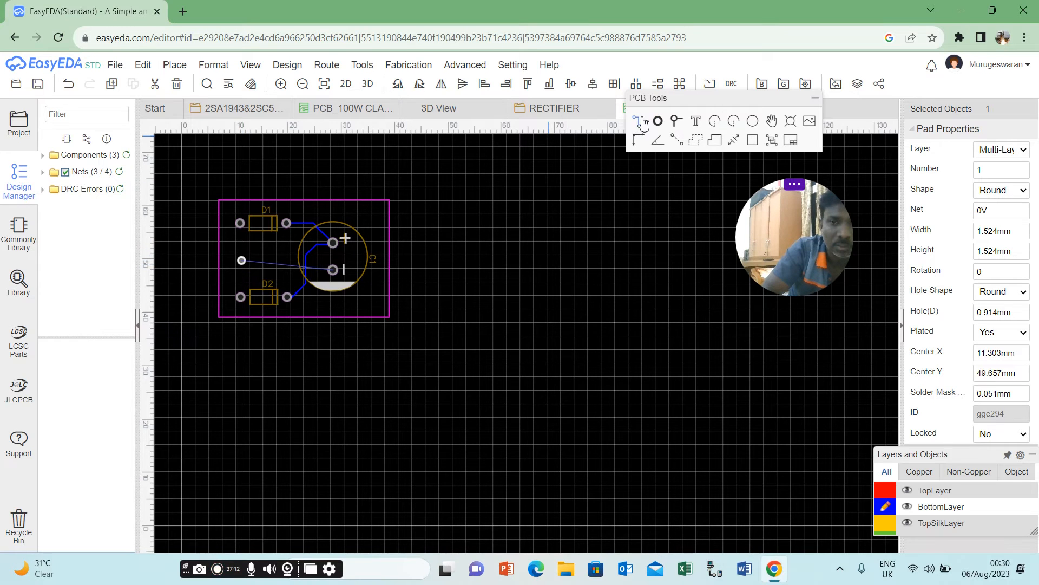
pyautogui.moveTo(242, 261)
pyautogui.mouseDown()
pyautogui.moveTo(245, 222)
pyautogui.moveTo(242, 259)
pyautogui.mouseUp()
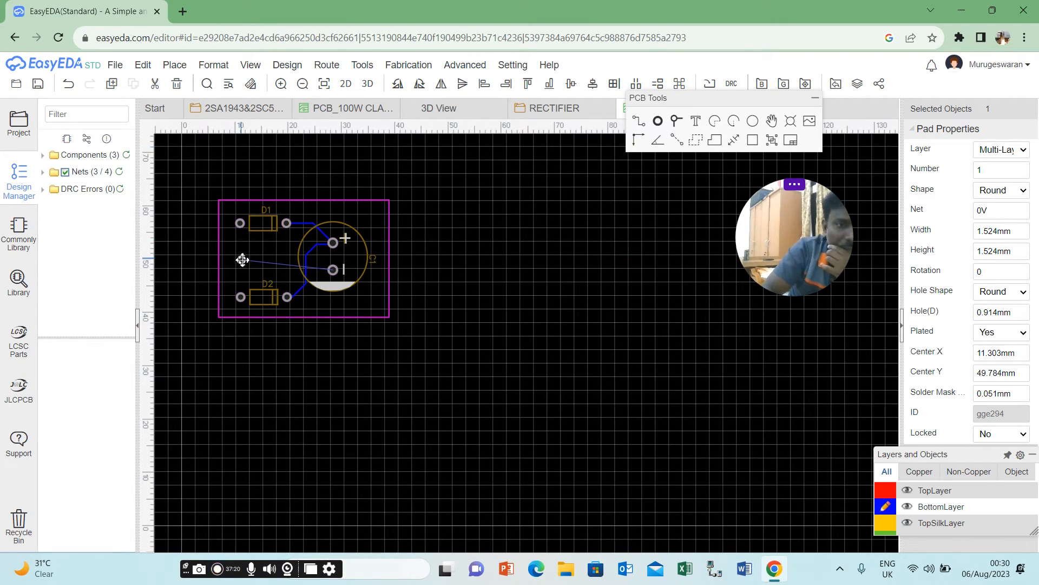
pyautogui.click(642, 127)
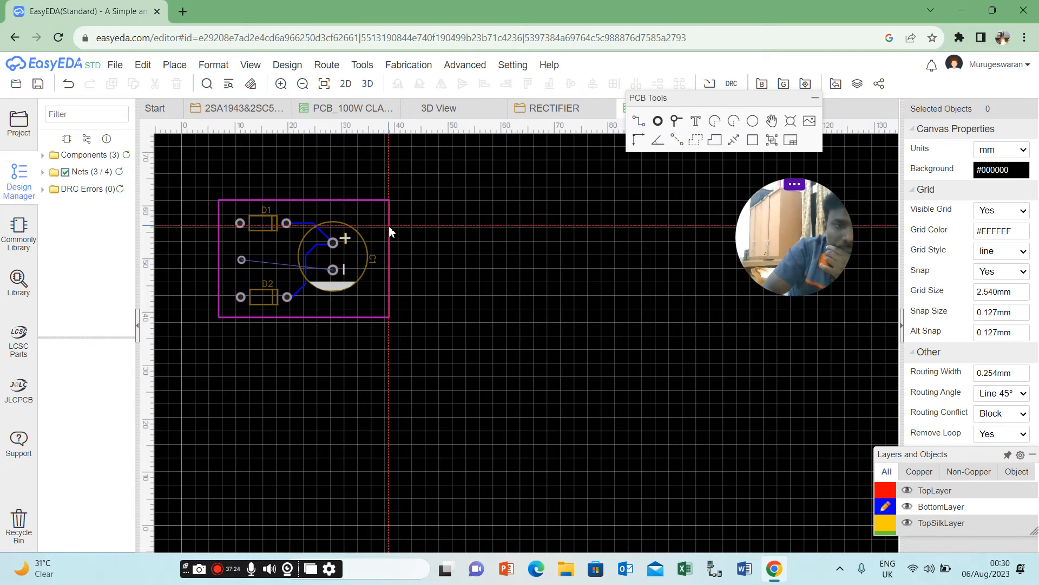
pyautogui.click(242, 260)
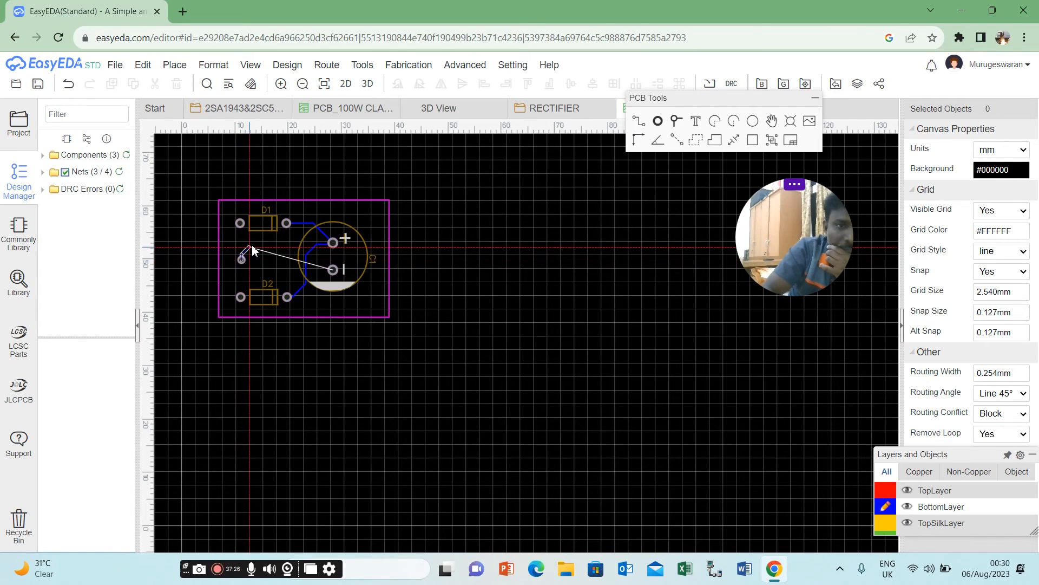
pyautogui.click(269, 217)
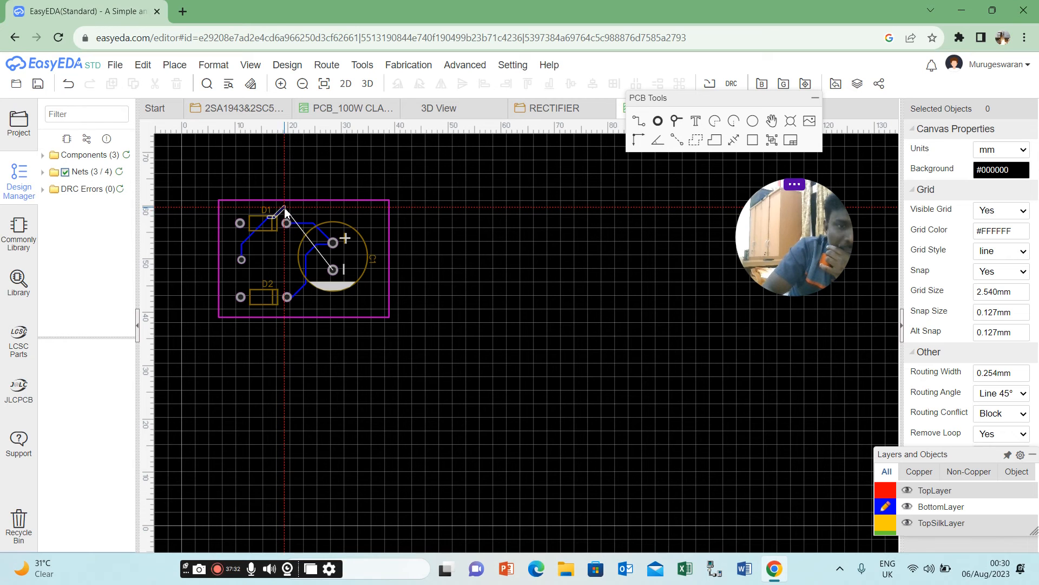
pyautogui.click(352, 216)
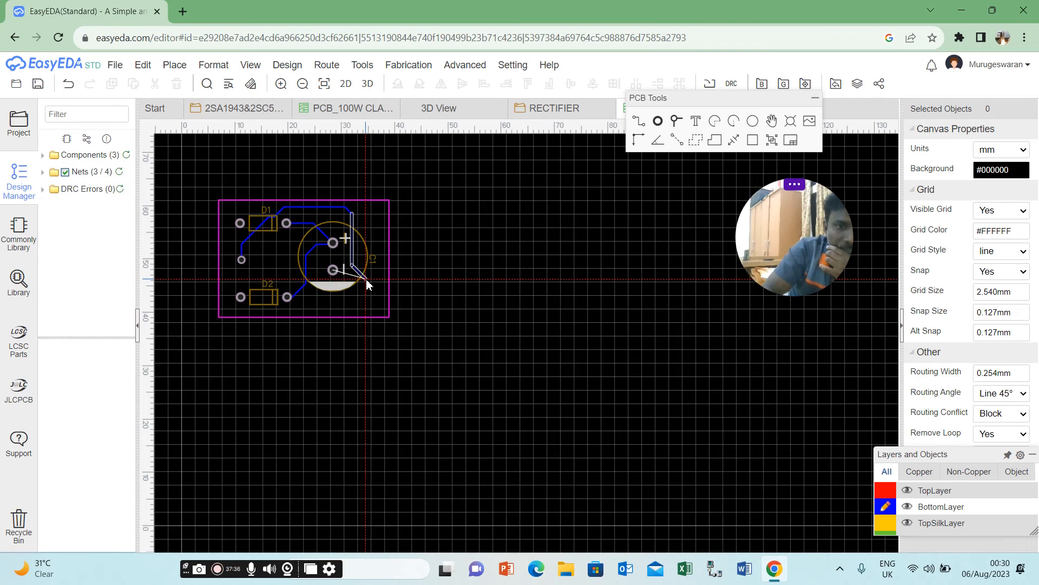
pyautogui.click(334, 270)
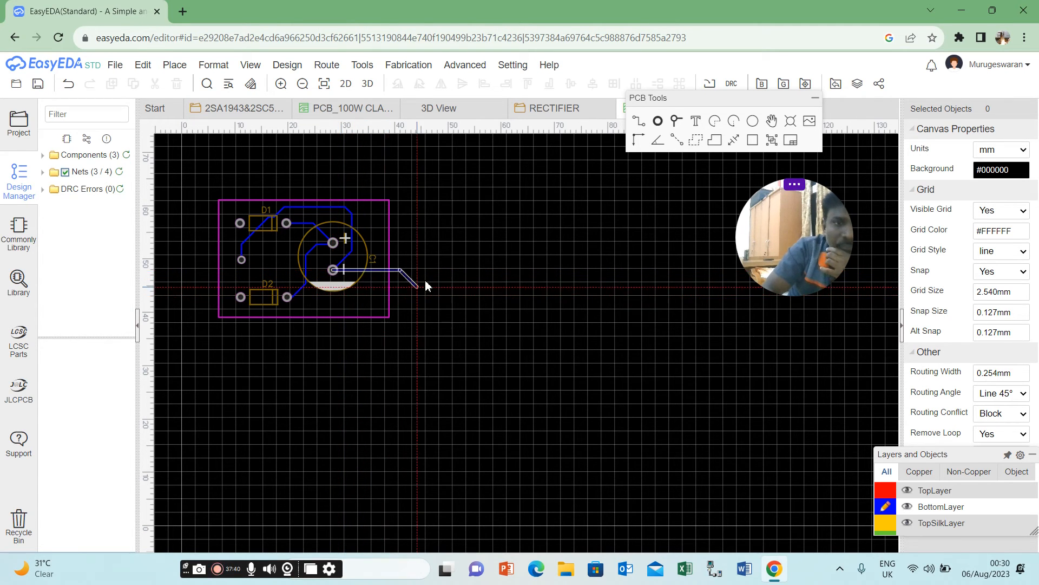
pyautogui.press('Escape')
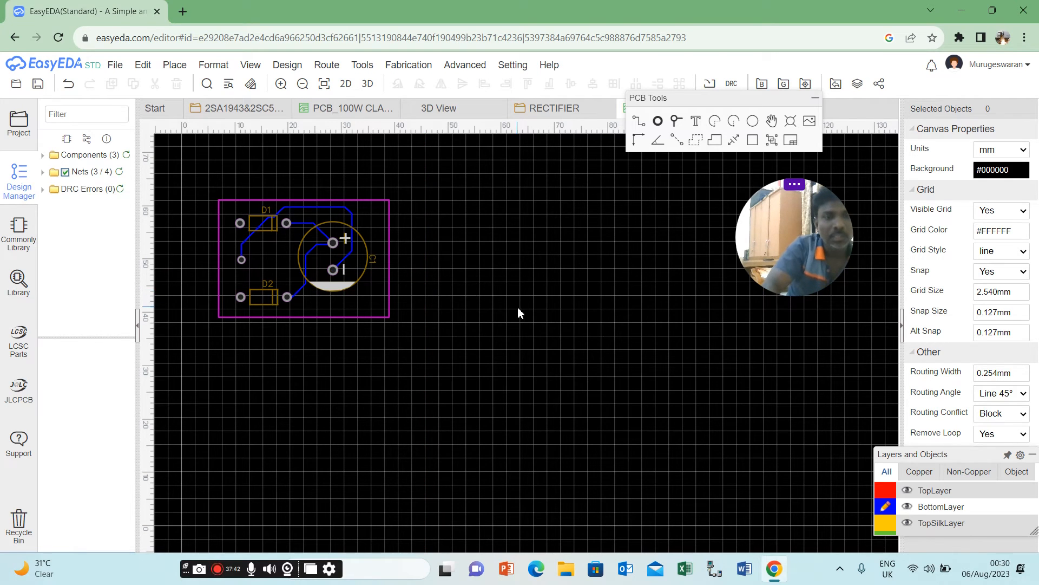
# Check the nets of the pad between the diodes and of the anode pads of D1 and D2.
pyautogui.click(242, 260)
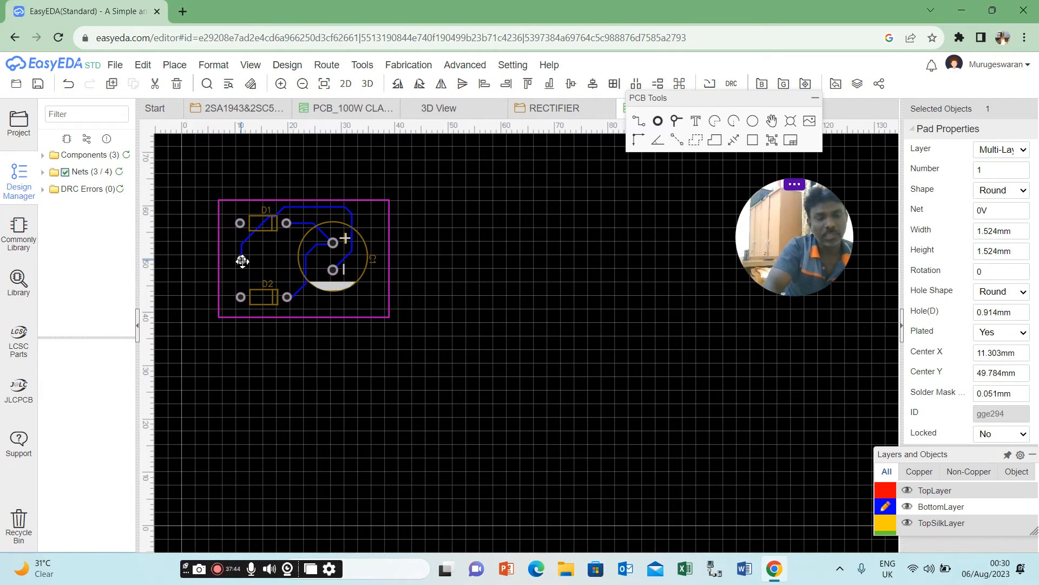
pyautogui.click(242, 223)
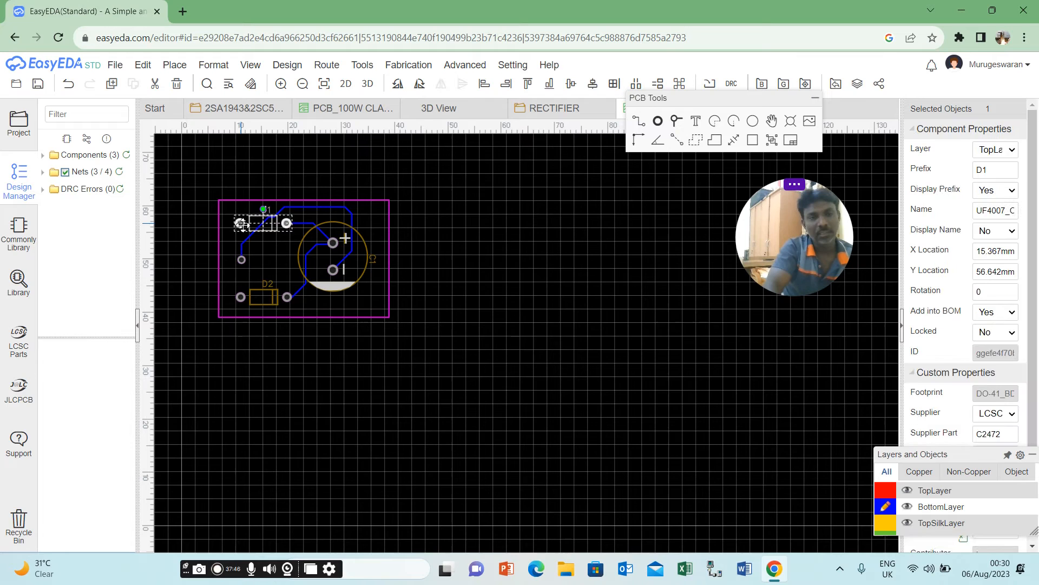
pyautogui.click(241, 223)
pyautogui.click(245, 298)
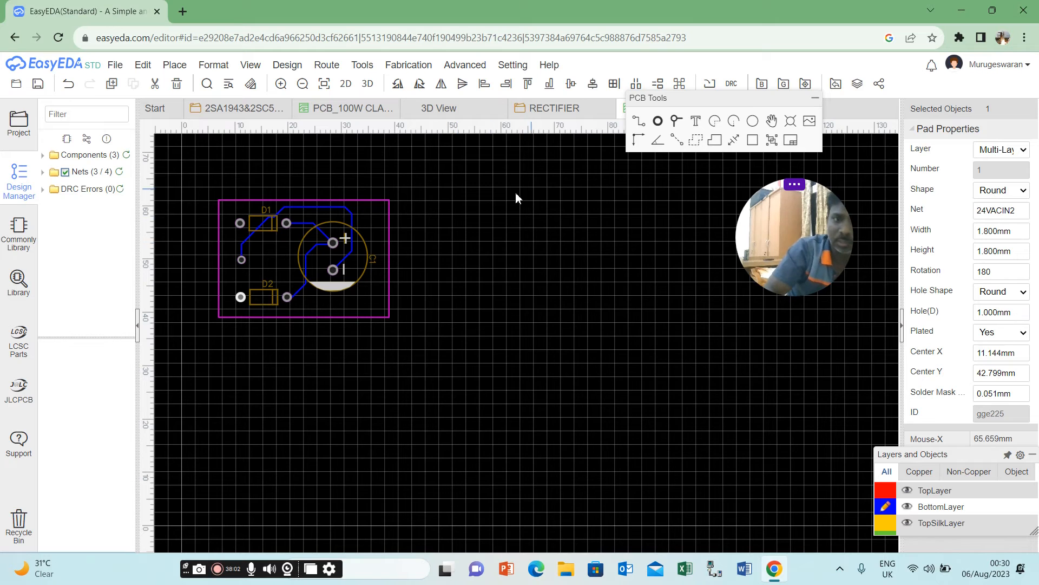
# Place two pads side by side below C1 near the board's lower edge, the left one at about X 26.3 mm, Y 41 mm.
pyautogui.click(659, 122)
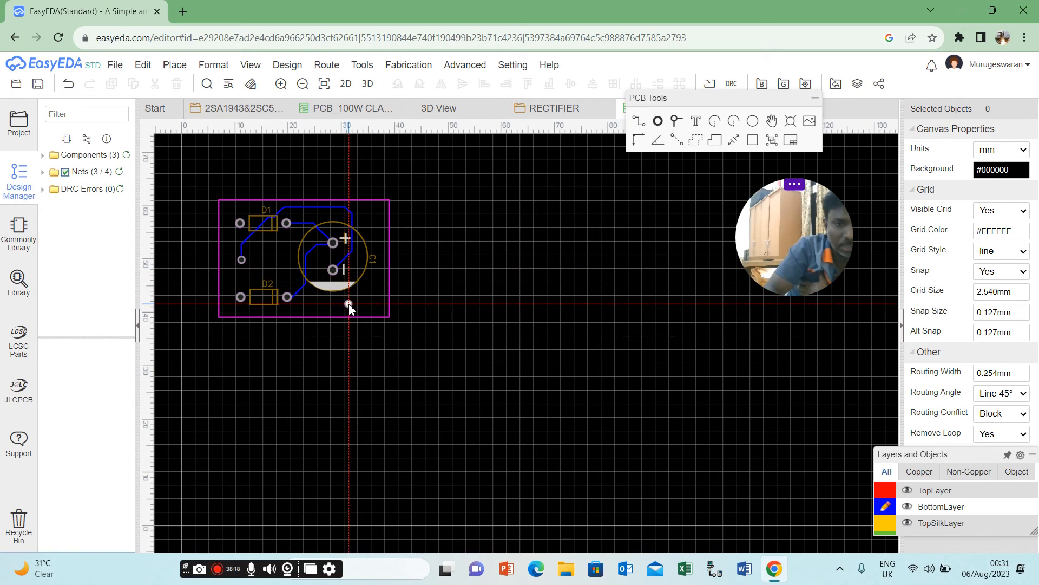
pyautogui.click(321, 307)
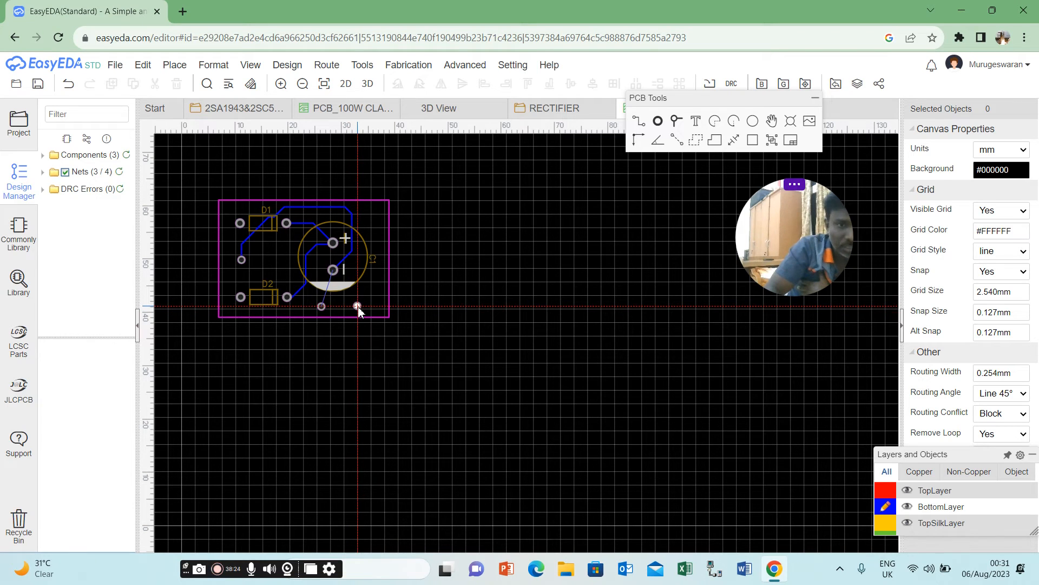
pyautogui.click(358, 307)
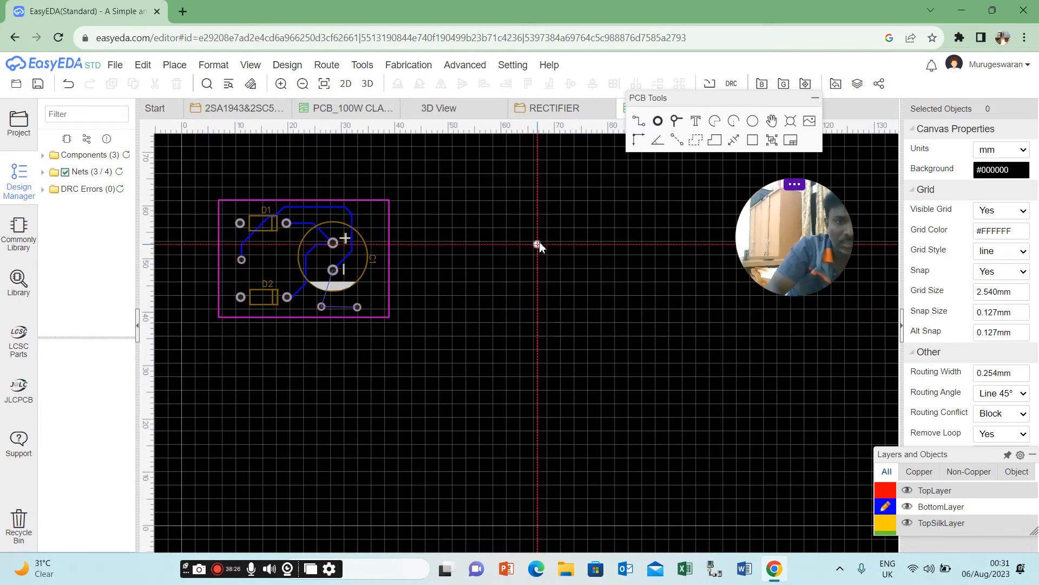
pyautogui.press('Escape')
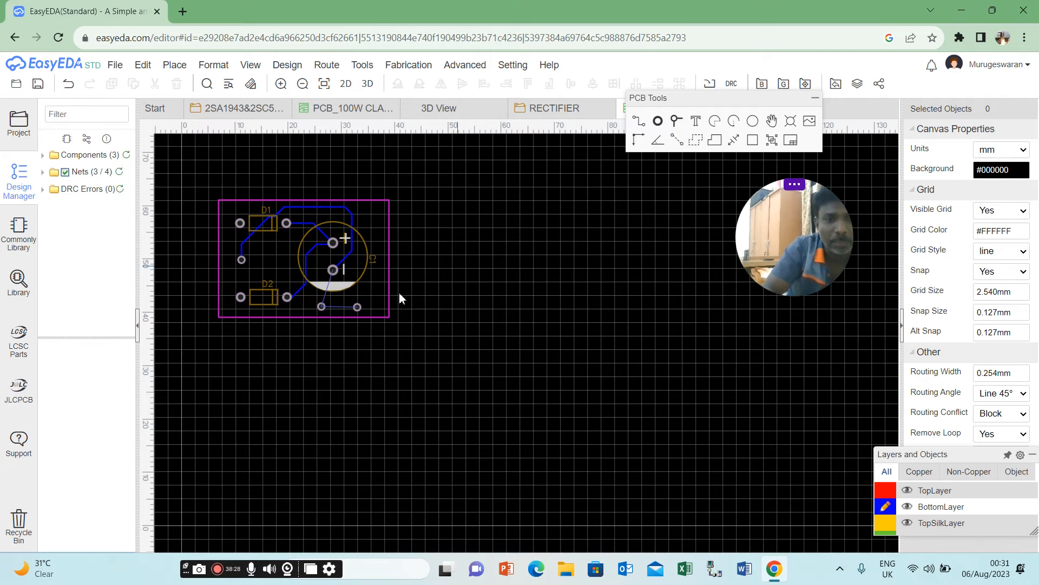
# Set the net of the left pad below C1 to +24V.
pyautogui.click(321, 307)
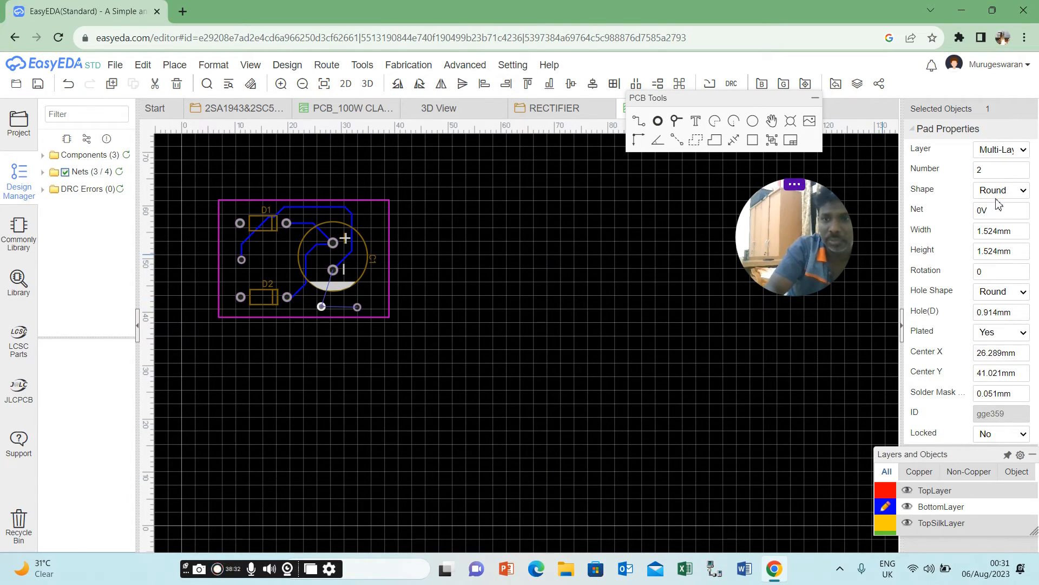
pyautogui.doubleClick(983, 212)
pyautogui.write('+94V')
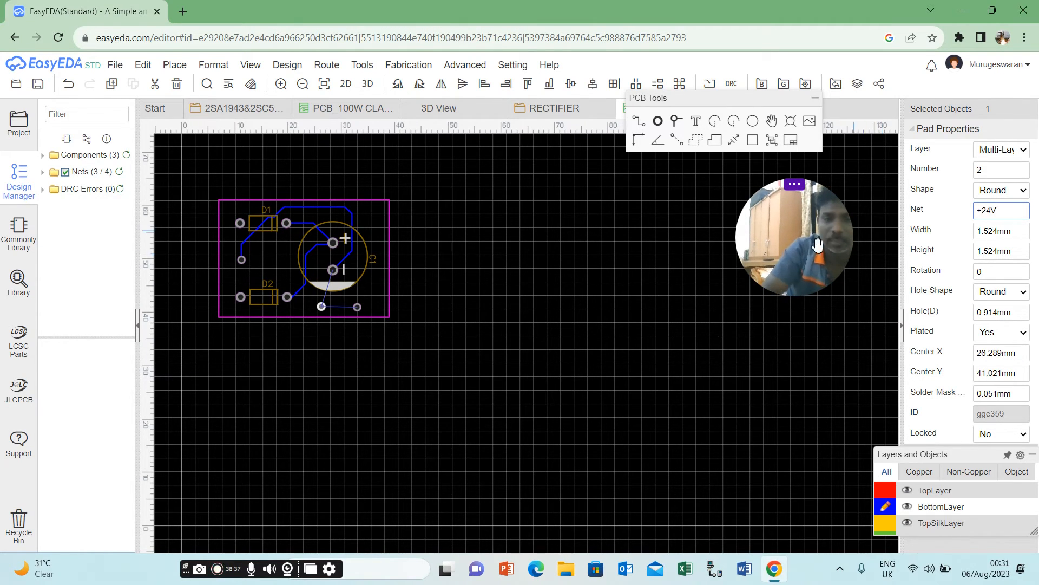
pyautogui.press('Return')
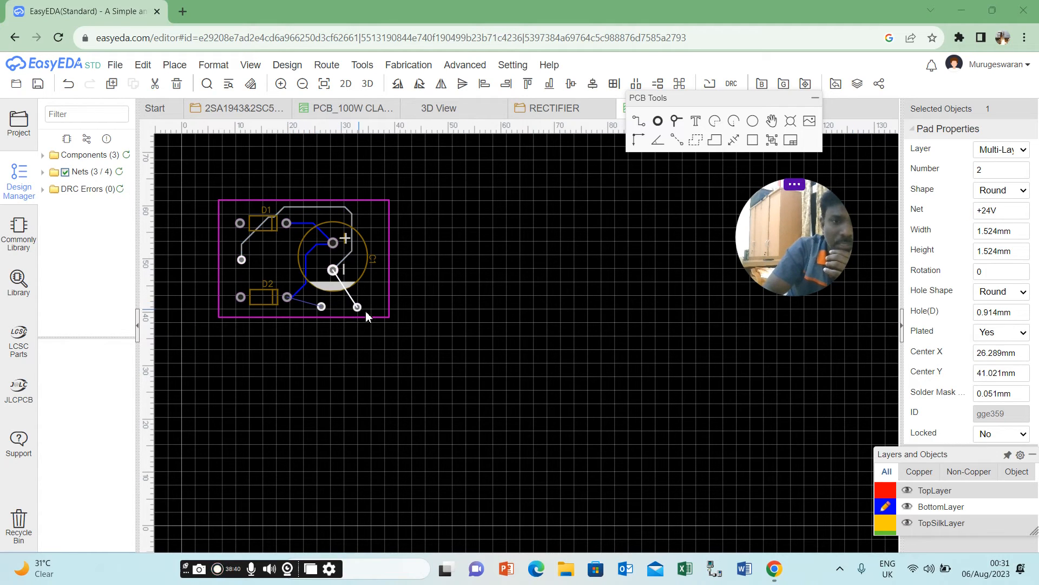
# Route a BottomLayer track from D2's cathode pad to the +24V pad below C1.
pyautogui.click(651, 174)
pyautogui.moveTo(670, 154); pyautogui.dragTo(521, 234)
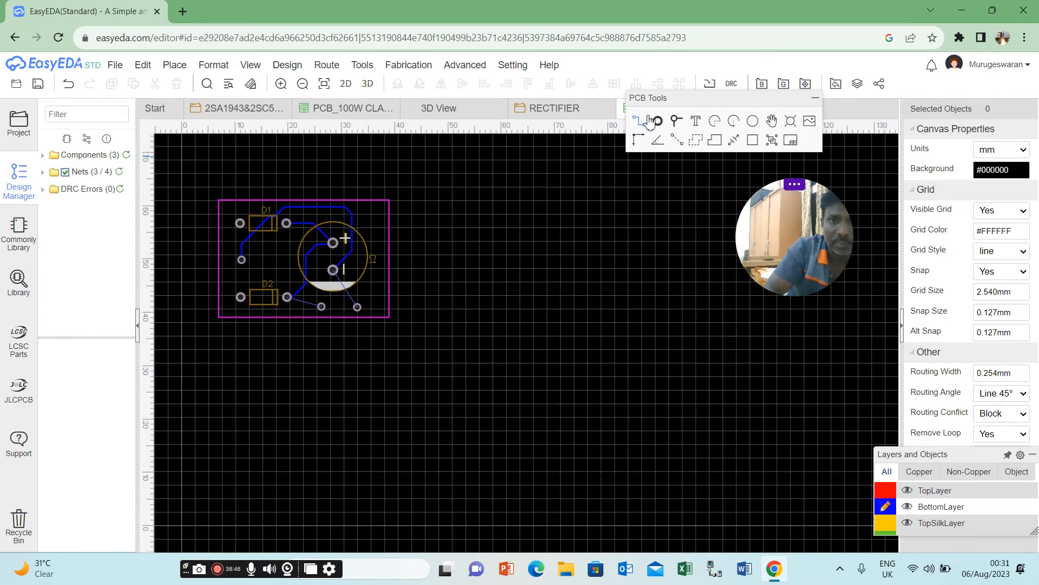
pyautogui.click(643, 123)
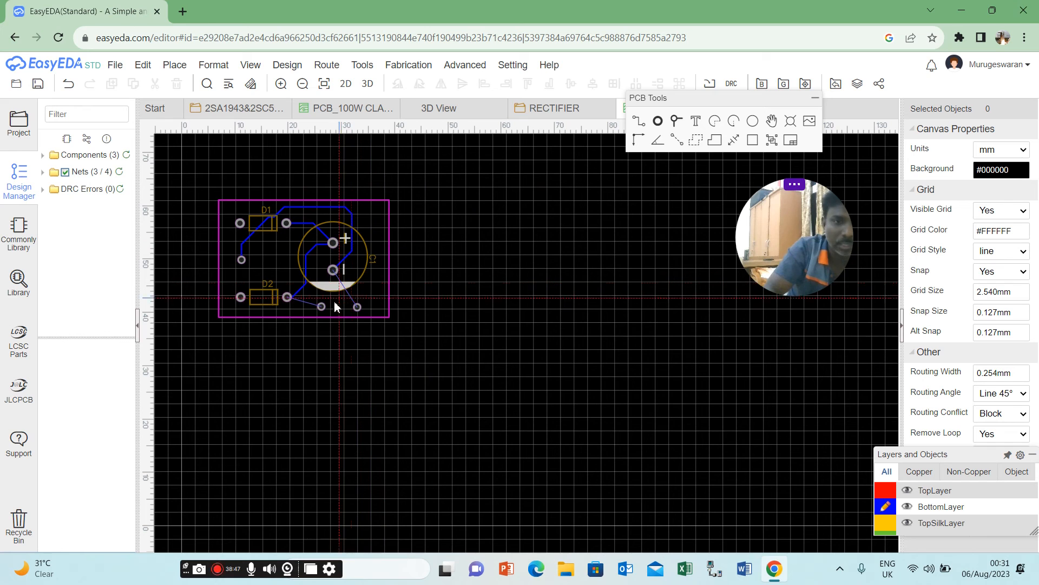
pyautogui.click(293, 301)
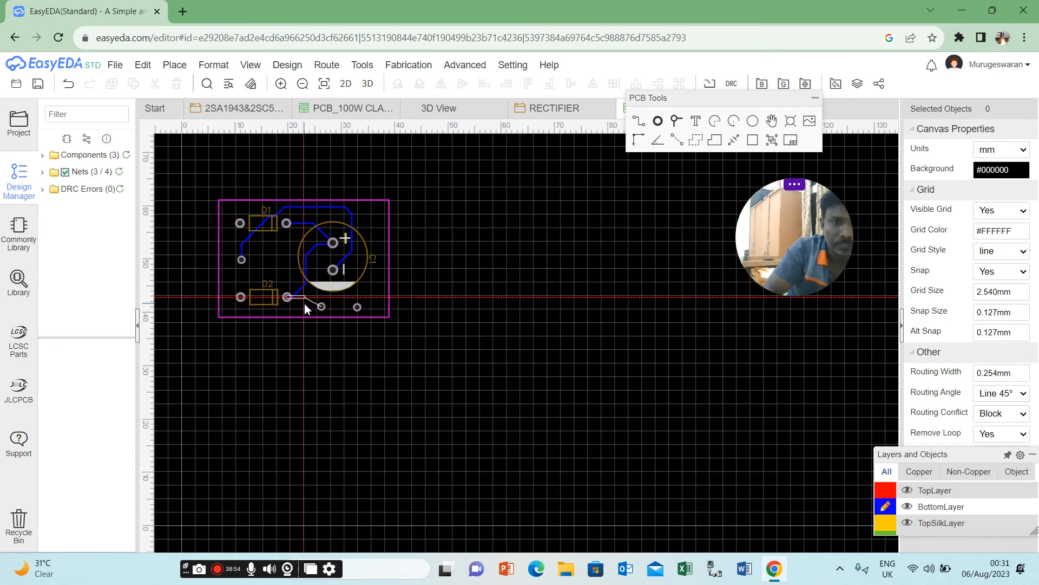
pyautogui.click(321, 307)
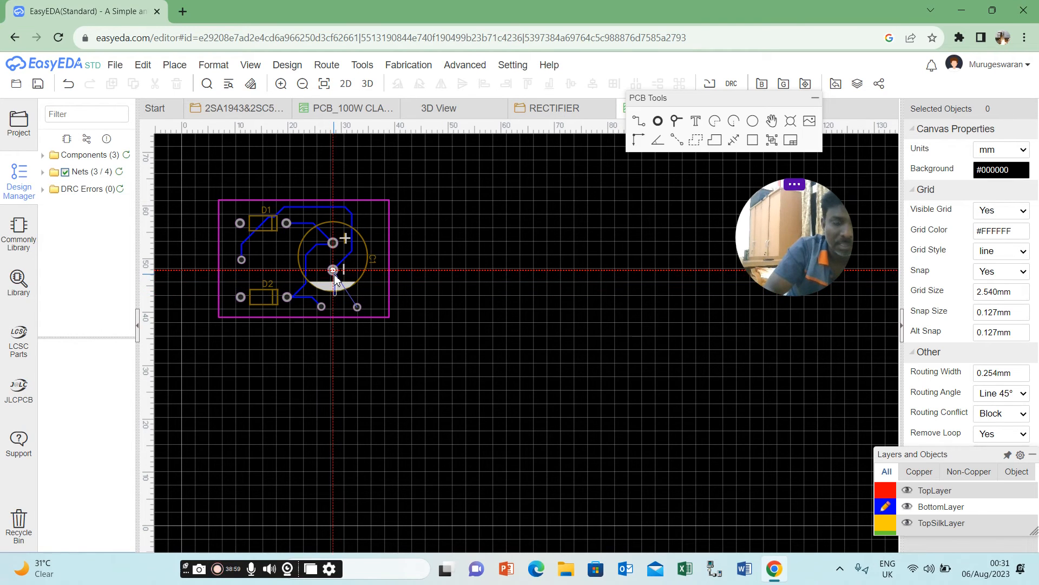
# Try a BottomLayer track from C1's negative pad to the 0V pad at the board's lower edge, and remove it again.
pyautogui.click(335, 293)
pyautogui.click(357, 306)
pyautogui.press('Escape')
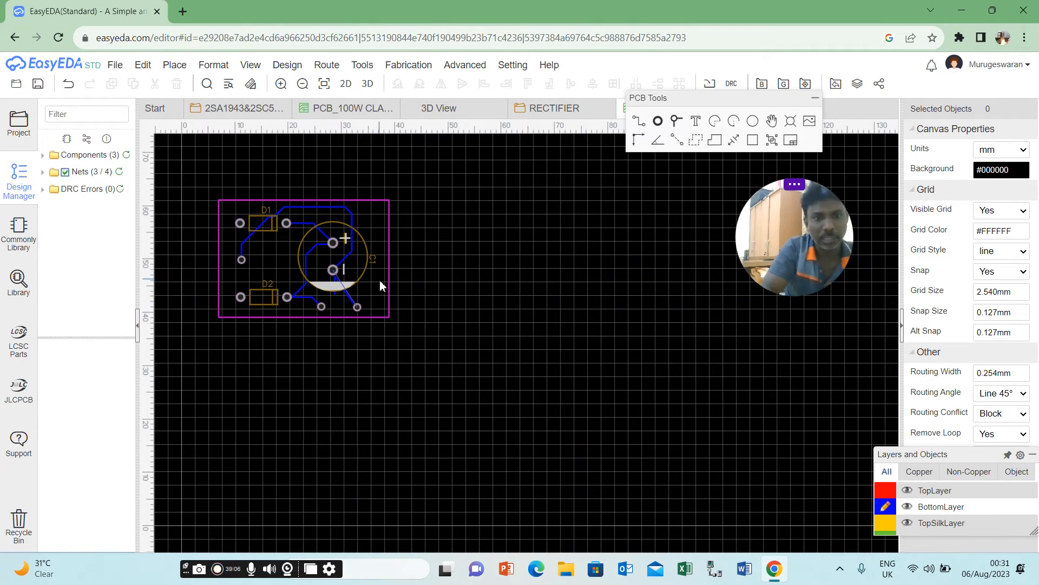
pyautogui.click(336, 294)
pyautogui.press('Escape')
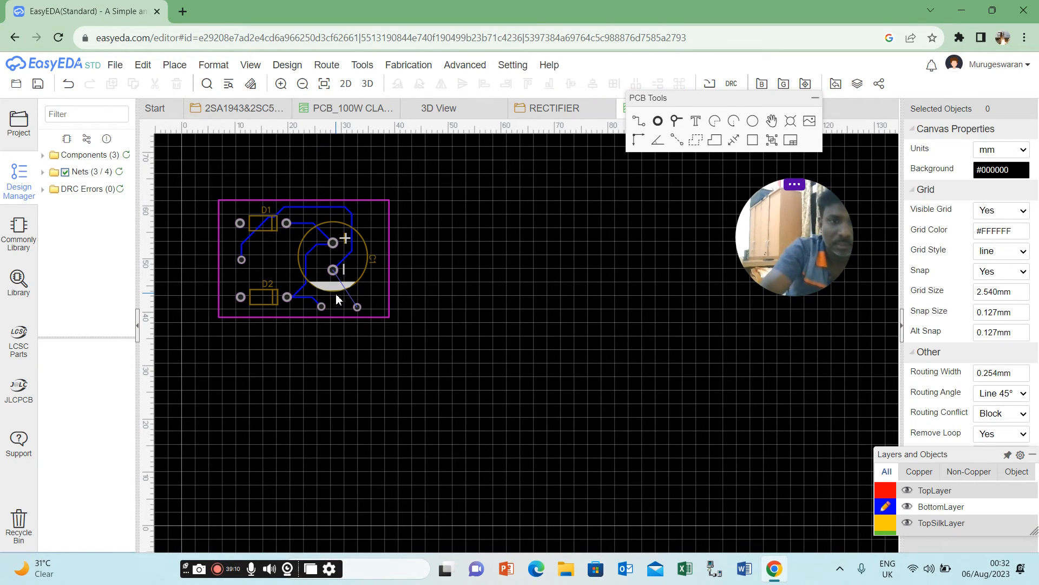
# Route a BottomLayer track from C1's negative pad straight down and diagonally to the right pad below C1.
pyautogui.click(639, 121)
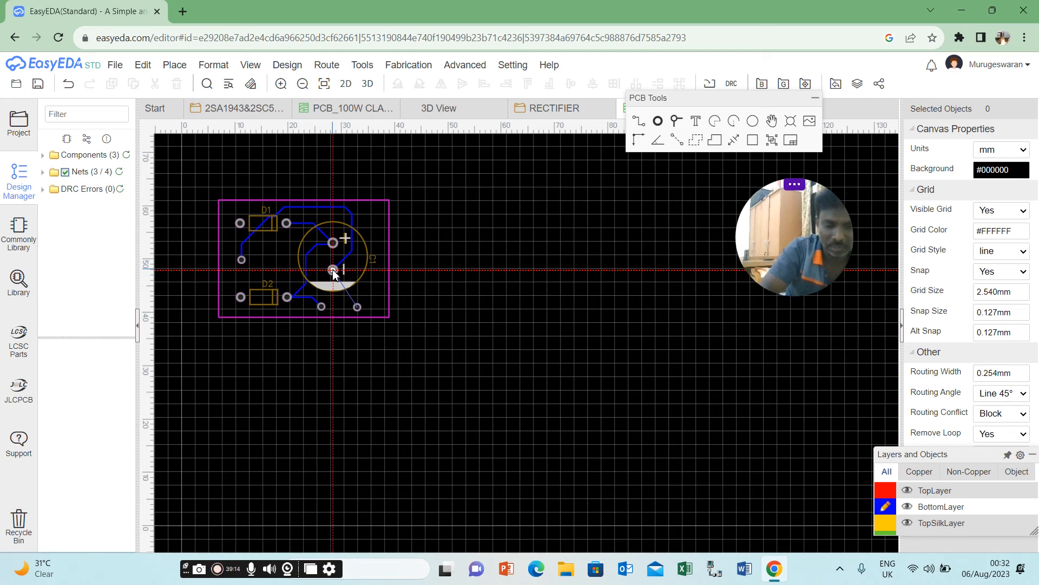
pyautogui.click(333, 270)
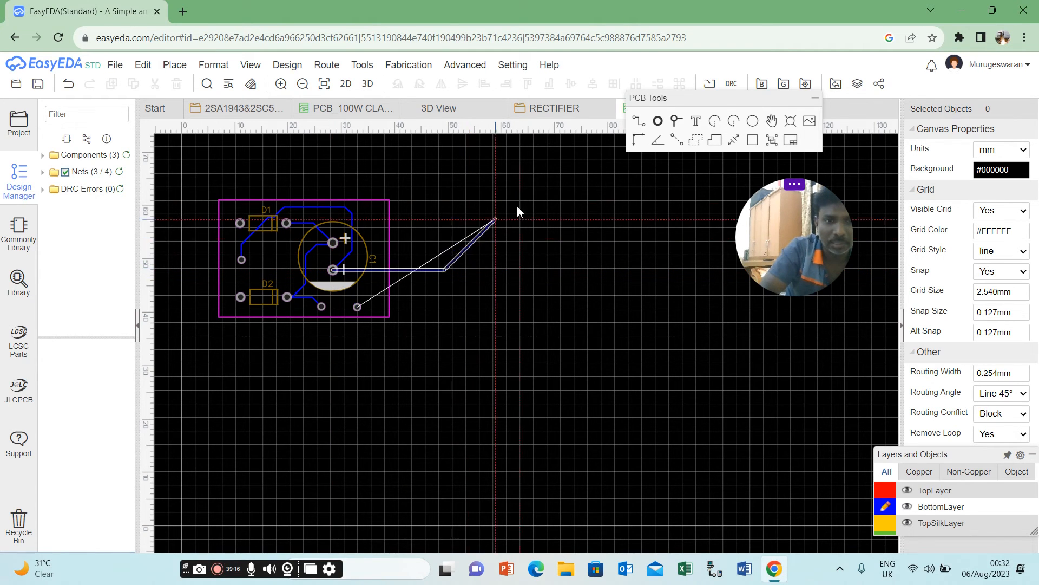
pyautogui.click(357, 307)
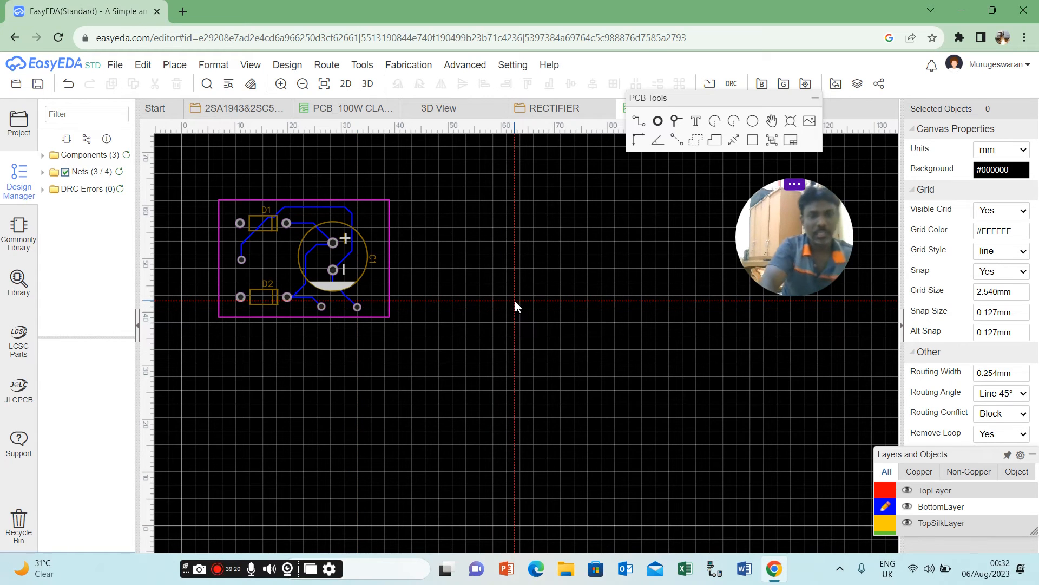
# Leave track routing and nudge the 0V pad below C1 slightly toward the board's upper left.
pyautogui.press('Escape')
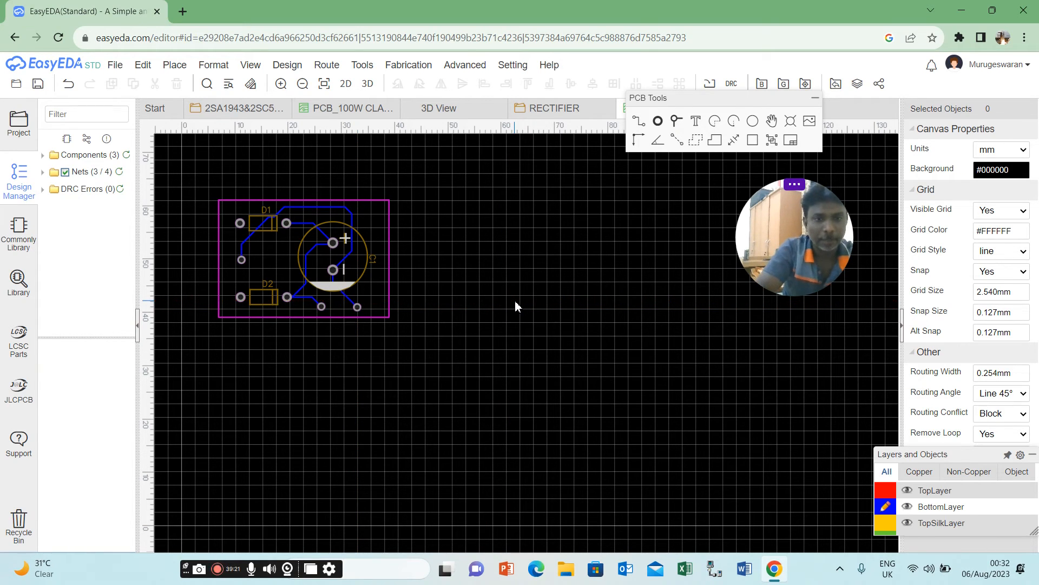
pyautogui.click(357, 308)
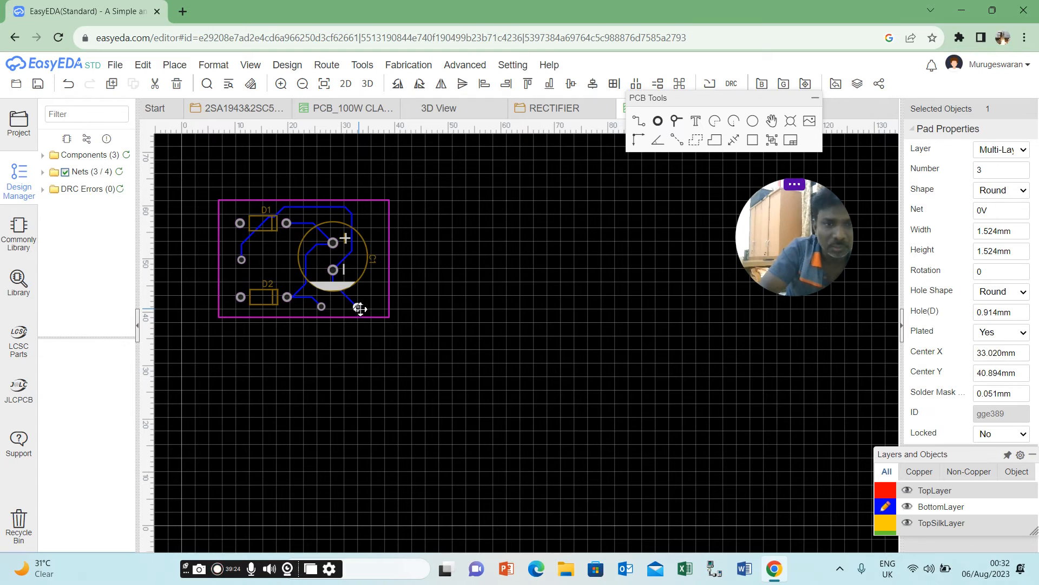
pyautogui.click(424, 309)
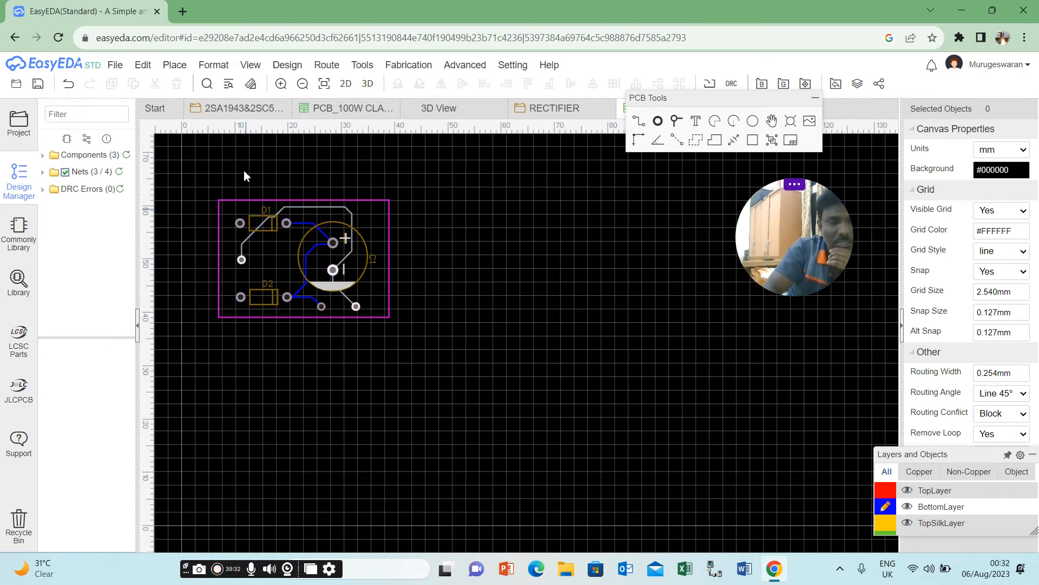
# Try Align Grid on D1's left pad and on the 0V pad between D1 and D2.
pyautogui.moveTo(214, 68)
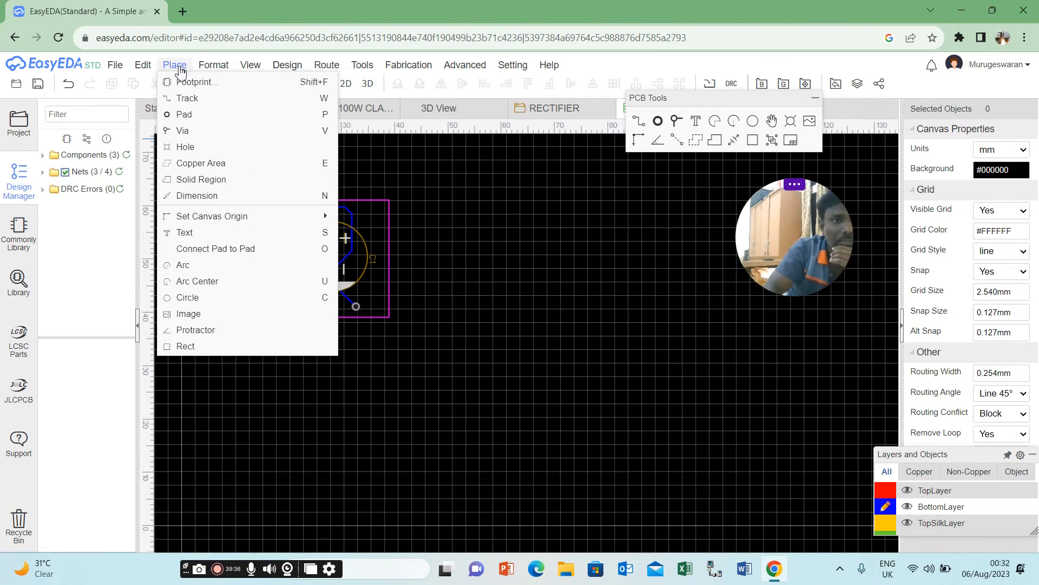
pyautogui.moveTo(170, 68)
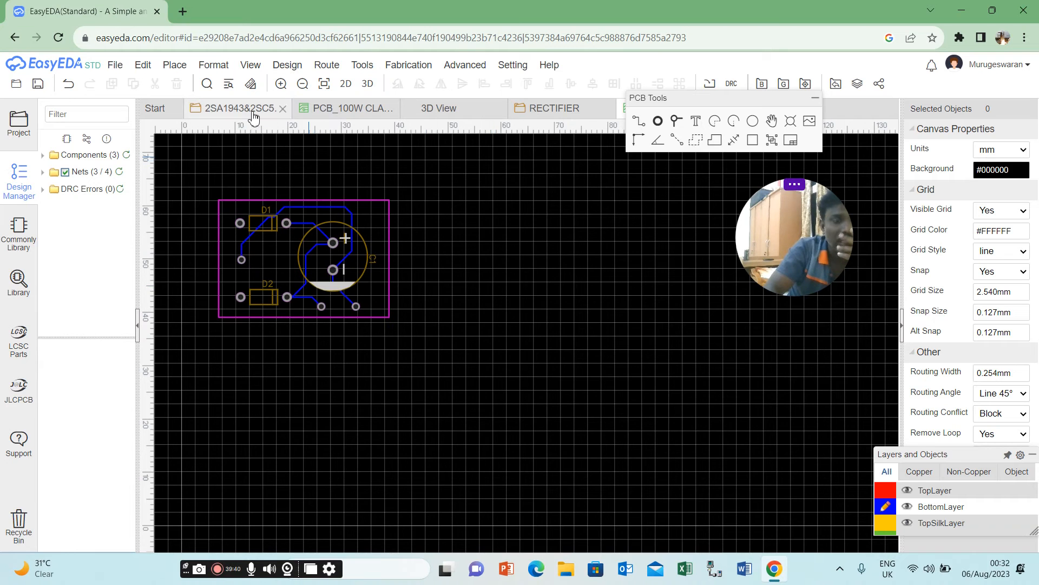
pyautogui.click(241, 225)
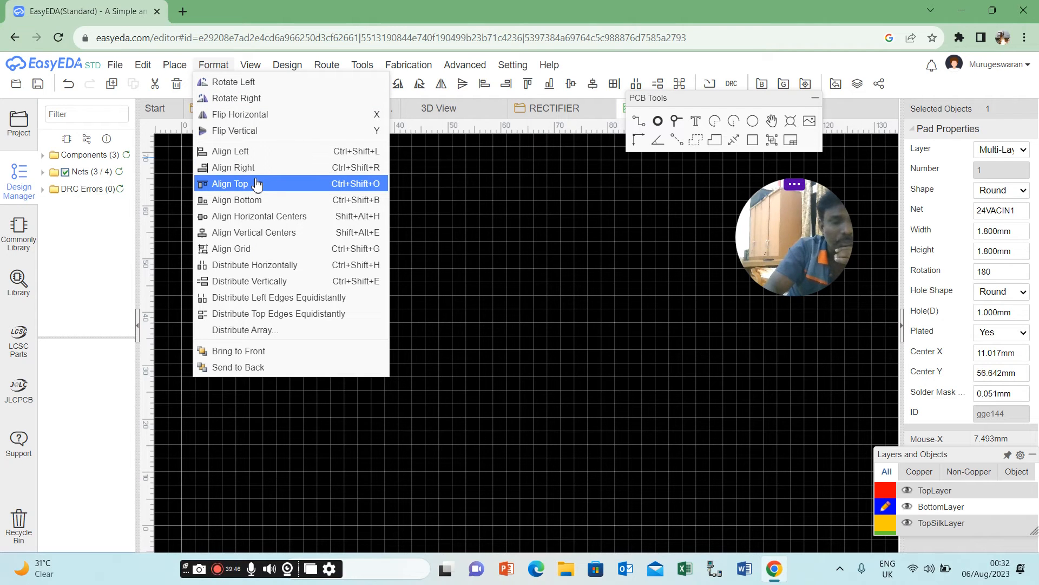
pyautogui.click(268, 250)
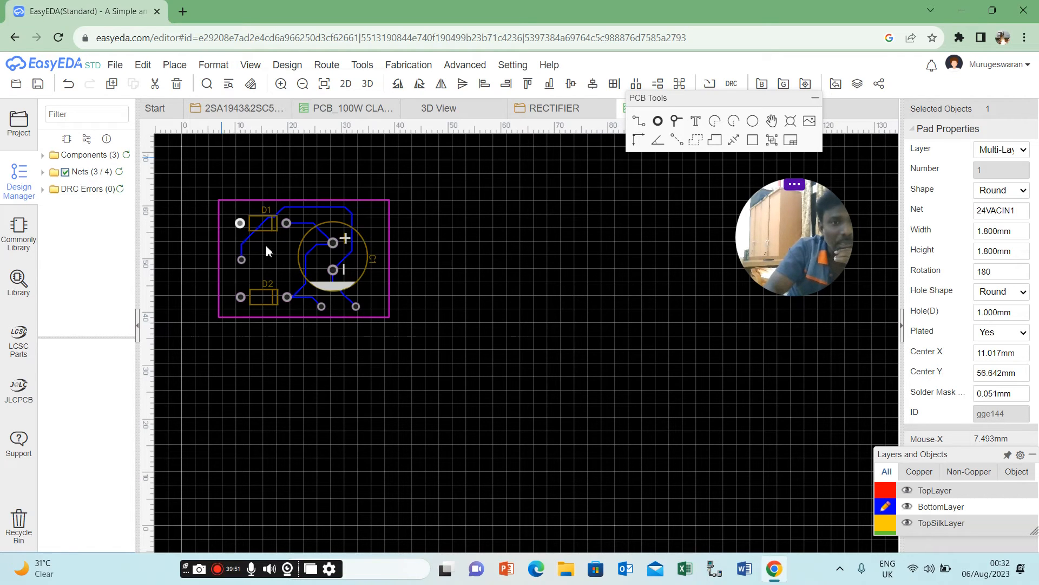
pyautogui.click(242, 262)
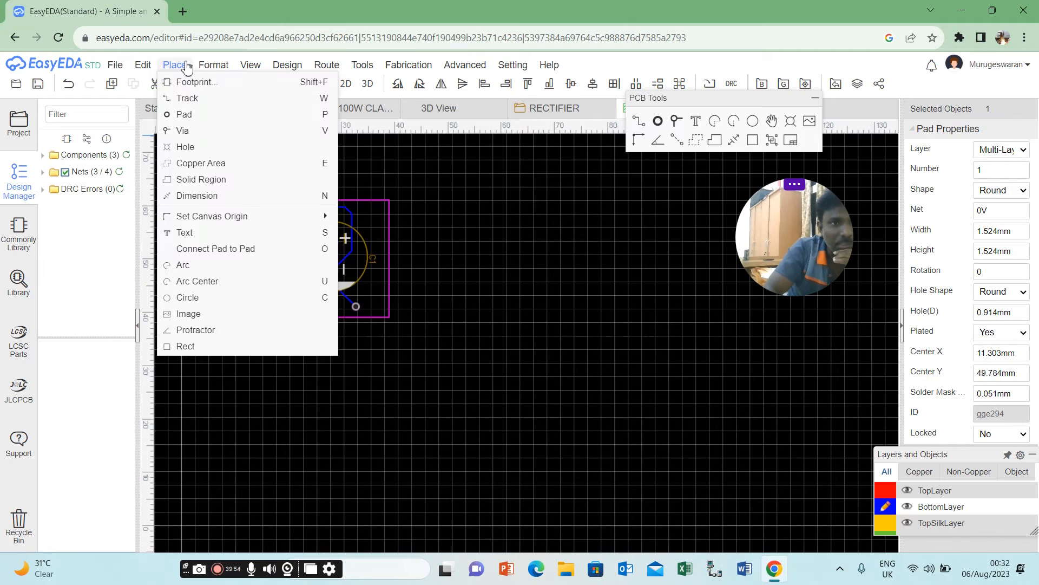
pyautogui.click(241, 248)
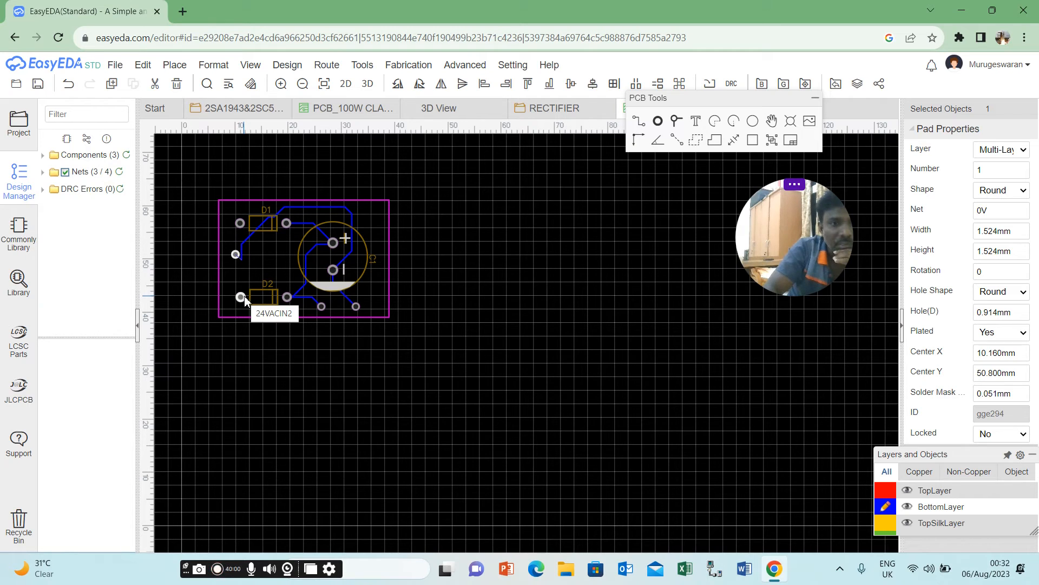
# Try Align Grid on diode D1, and undo the grid alignments of D1 and the left 0V pad.
pyautogui.click(246, 223)
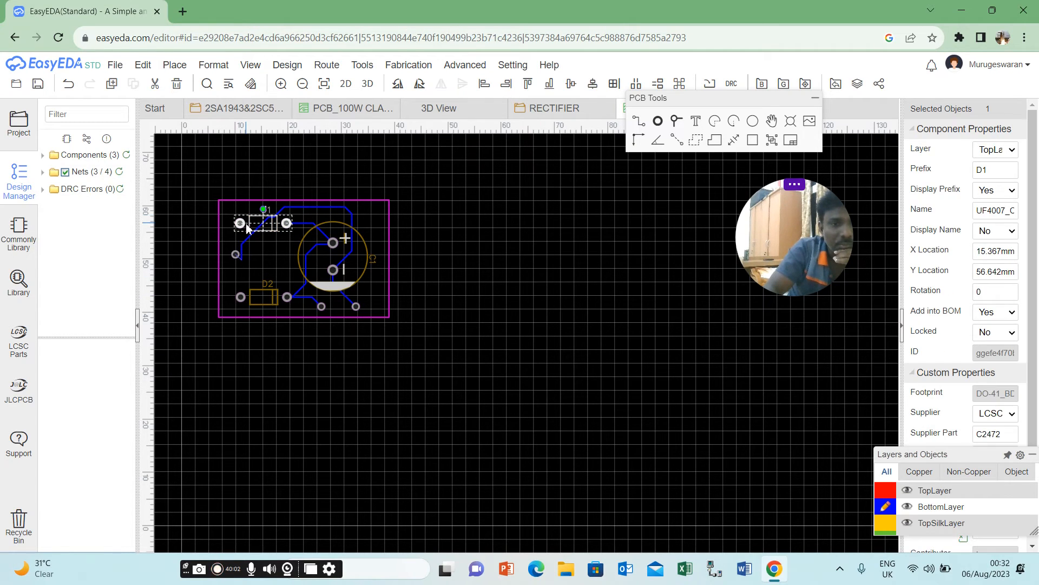
pyautogui.click(213, 64)
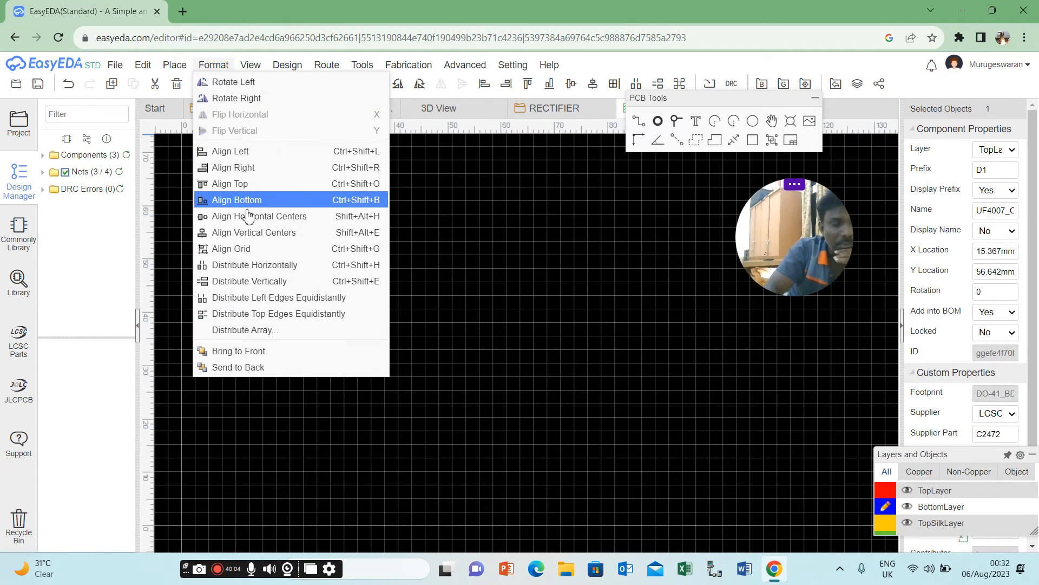
pyautogui.click(250, 249)
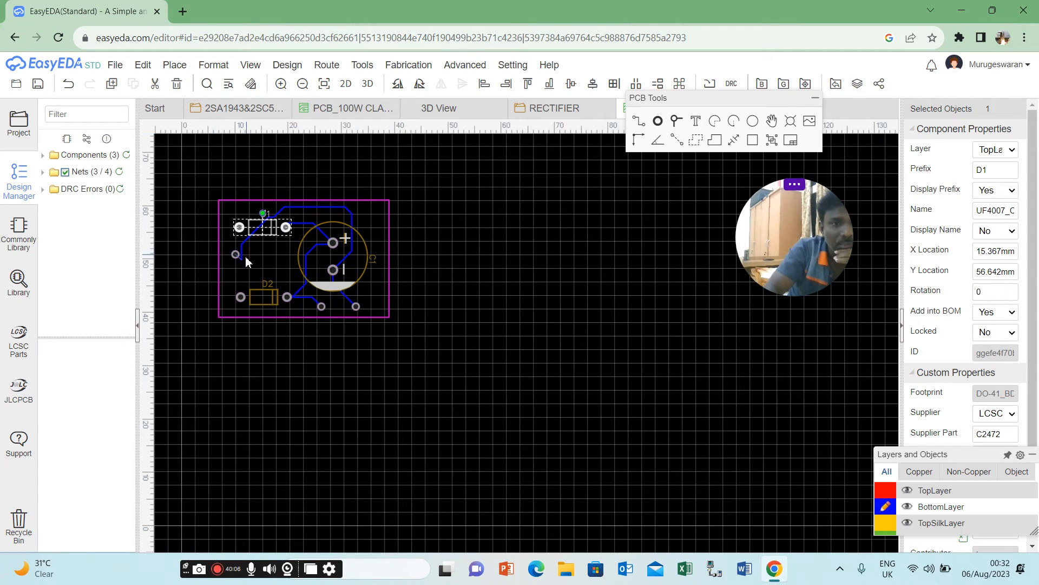
pyautogui.click(237, 257)
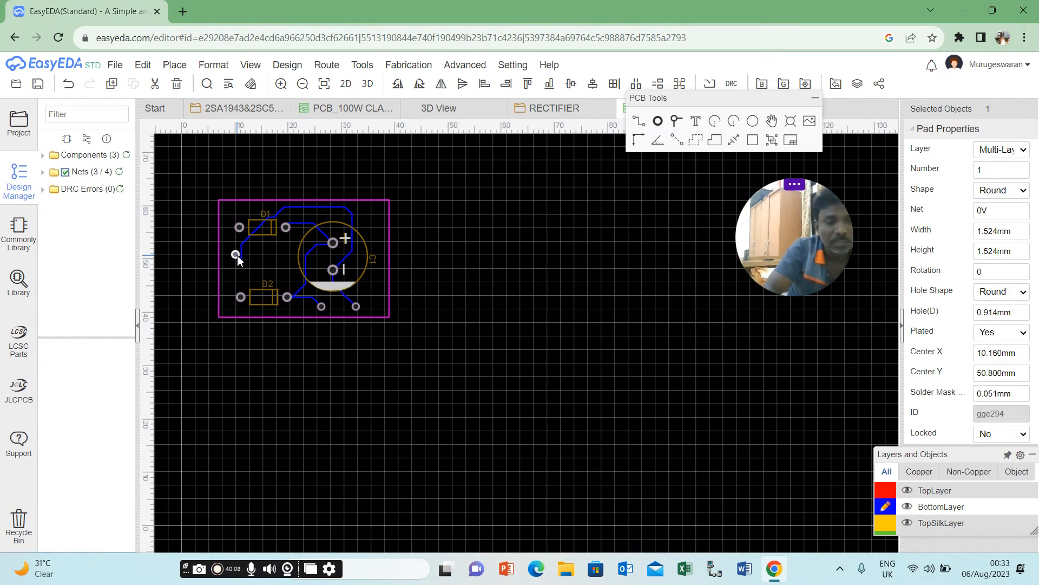
pyautogui.hotkey('ctrl', 'z')
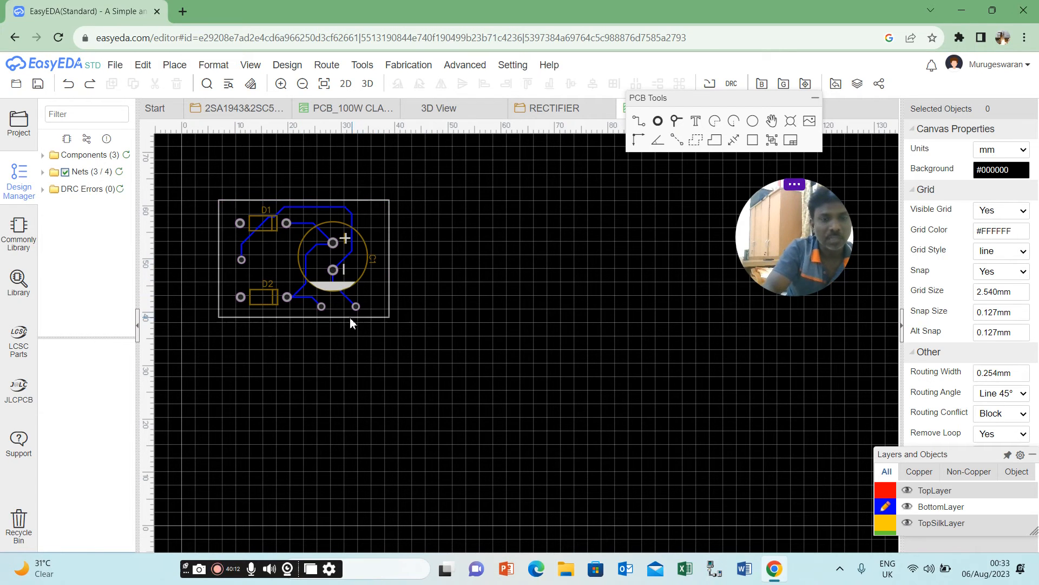
pyautogui.click(213, 65)
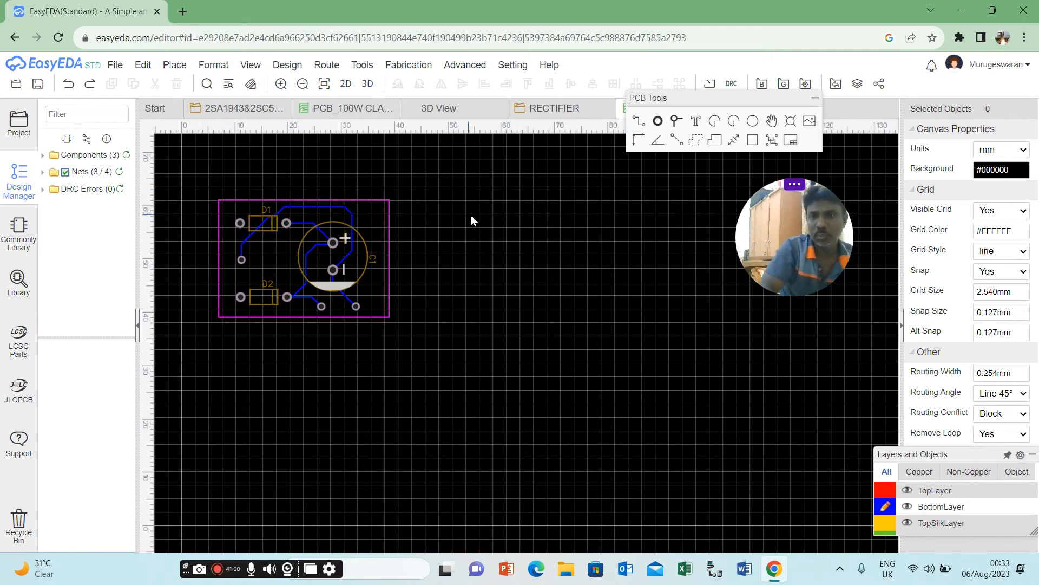
pyautogui.click(696, 122)
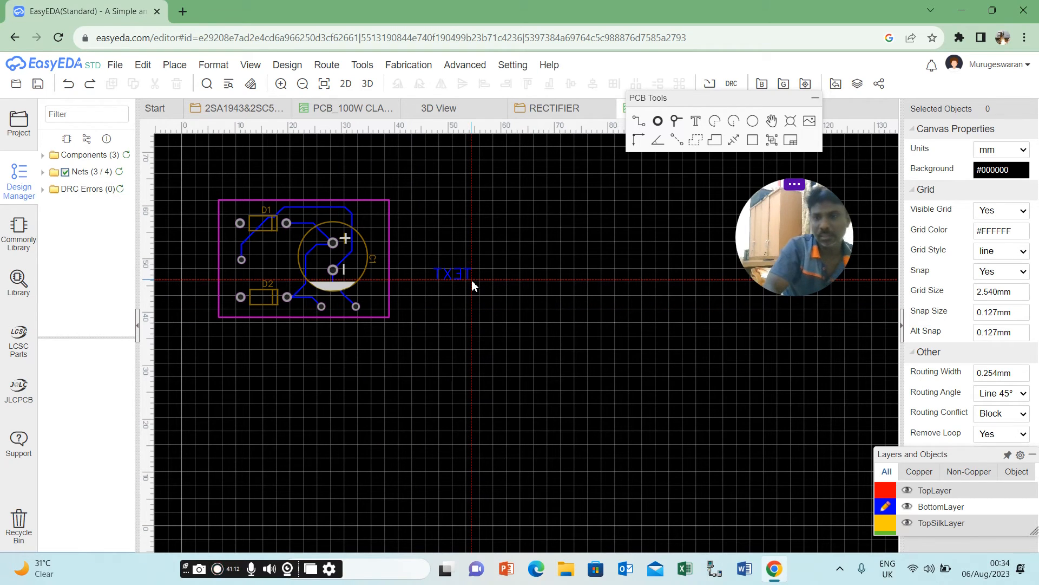
pyautogui.press('Escape')
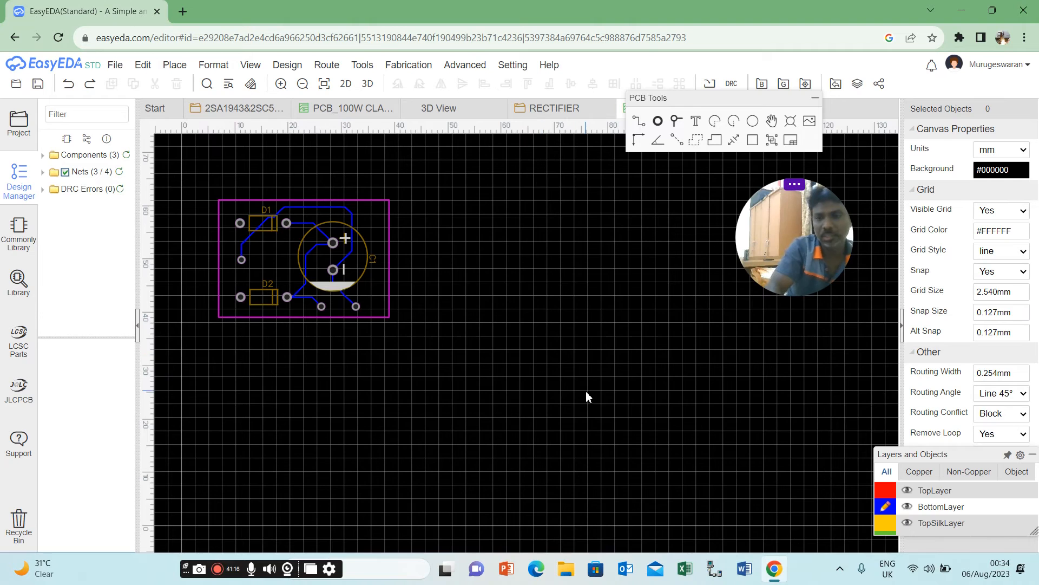
# Make TopSilkLayer the active layer and place two text labels beneath the board outline, below the +24V and 0V pads.
pyautogui.moveTo(872, 482)
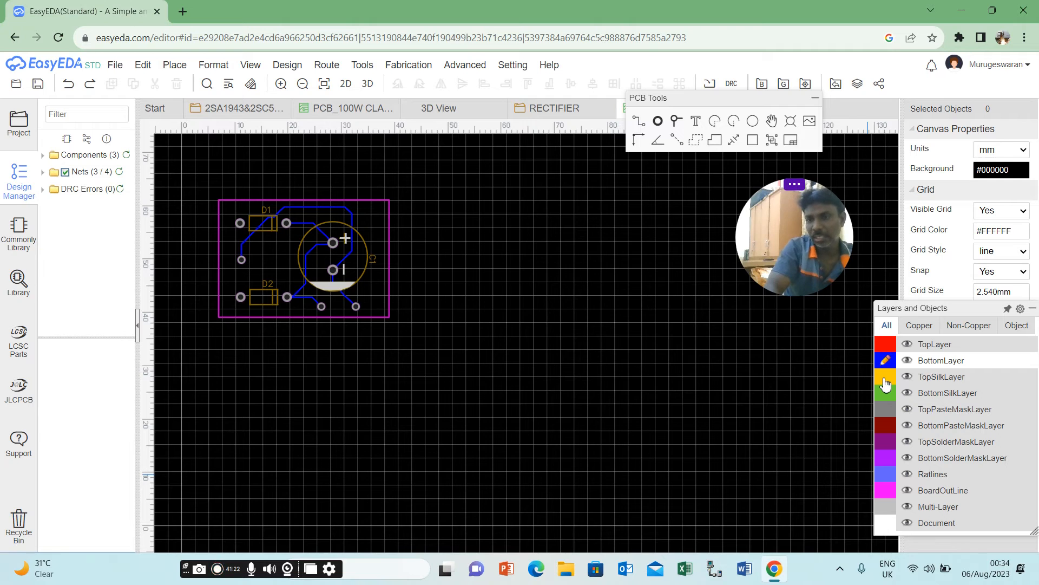
pyautogui.click(886, 377)
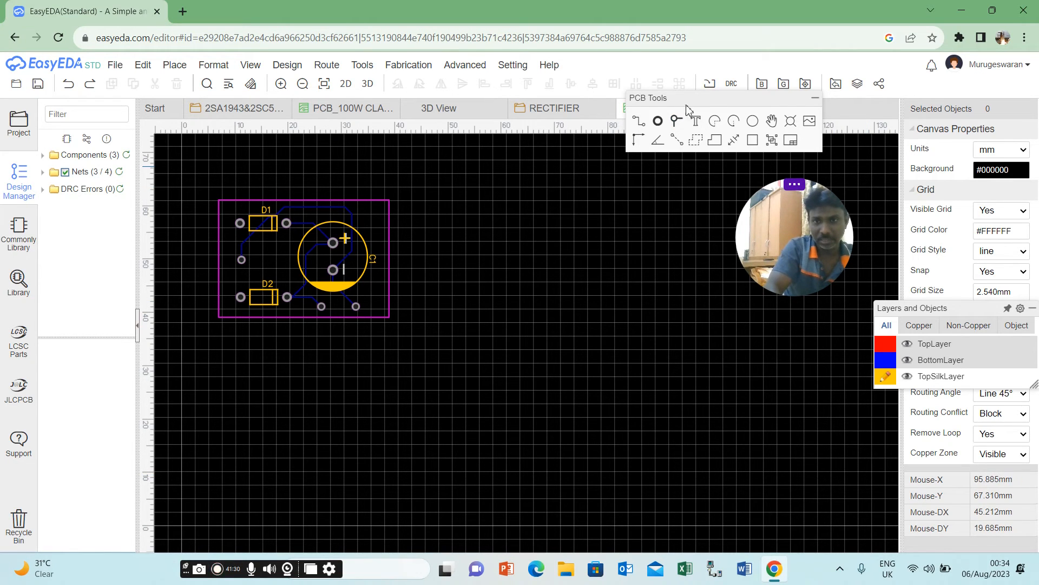
pyautogui.click(697, 121)
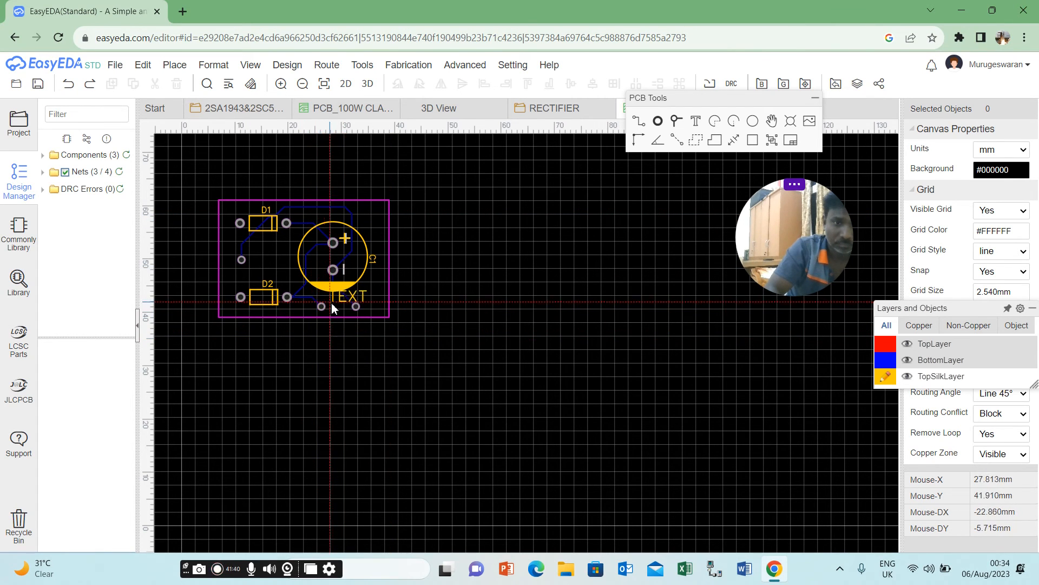
pyautogui.click(307, 344)
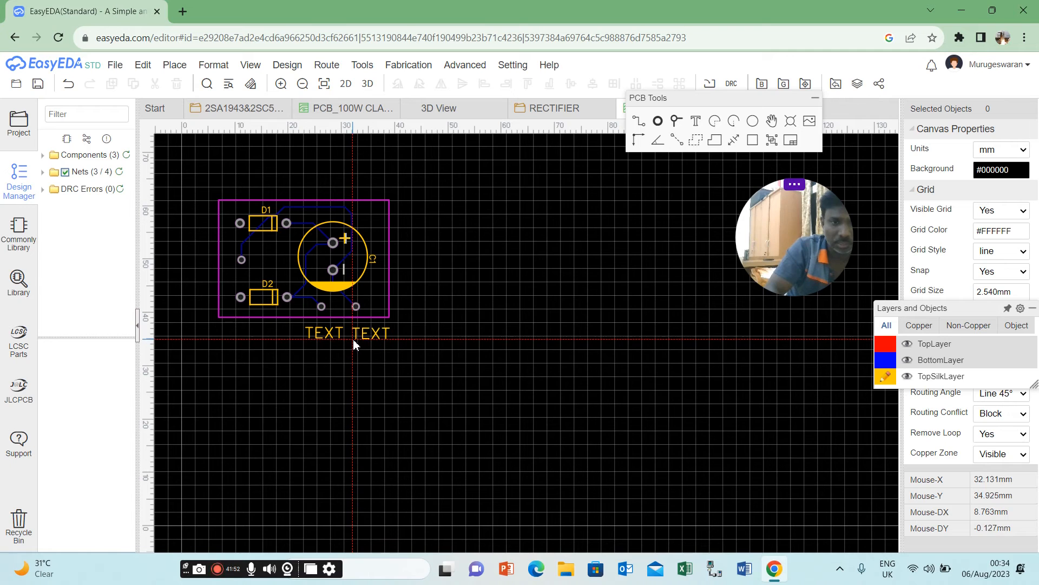
pyautogui.click(355, 341)
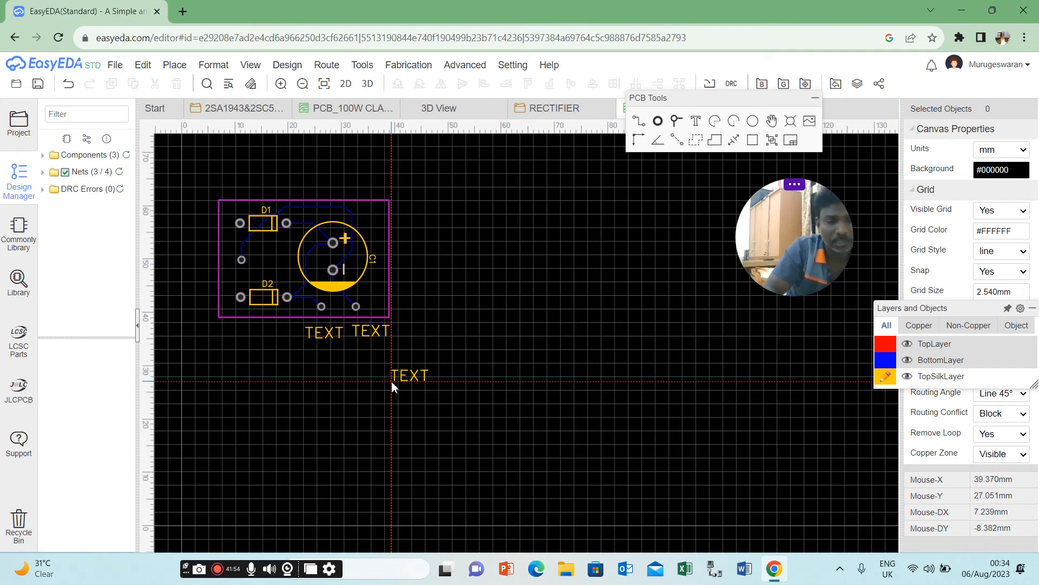
# Place three TopSilkLayer text labels at the board's left edge, beside D1's pad, D2's pad and the 0V pad between them.
pyautogui.click(193, 232)
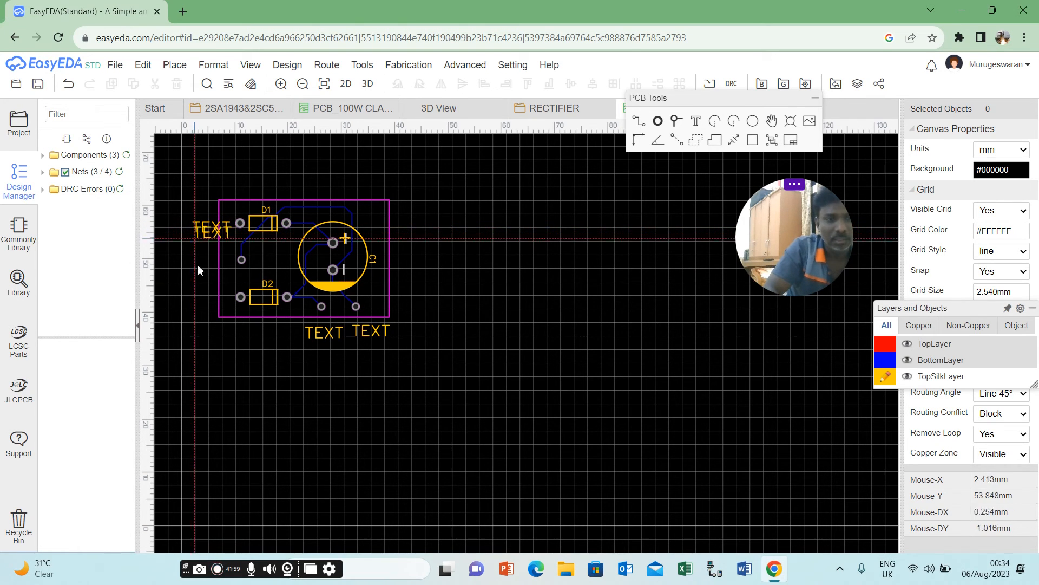
pyautogui.click(192, 301)
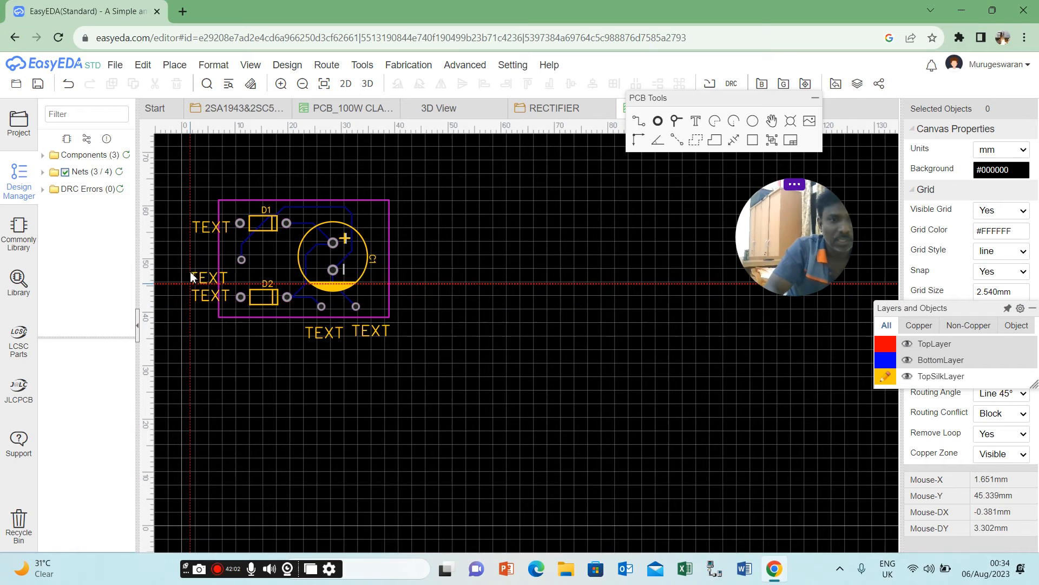
pyautogui.click(190, 269)
pyautogui.press('Escape')
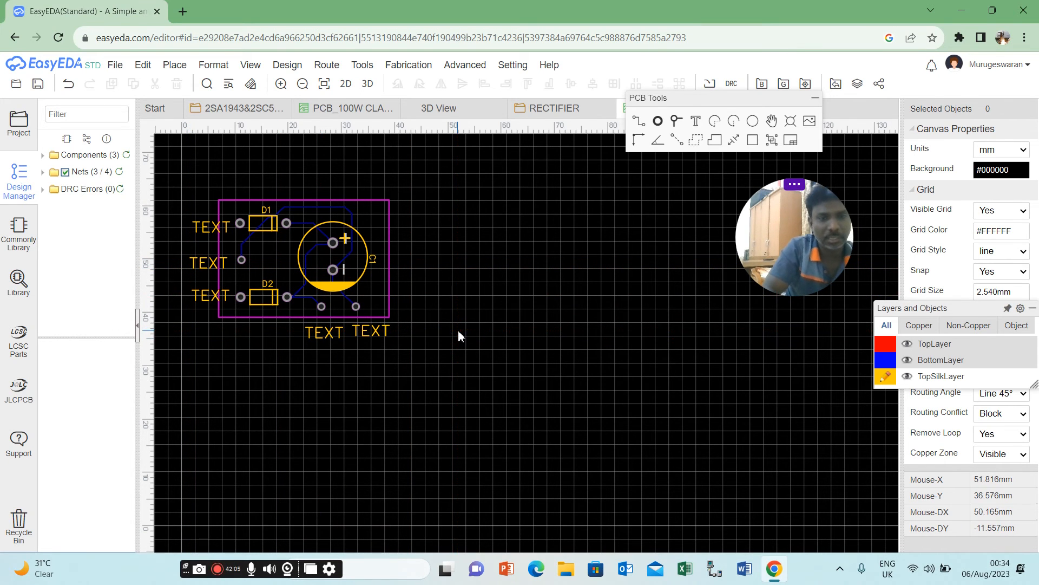
# Change the two text labels beneath the board to +24V for the left pad and 0V for the right pad.
pyautogui.doubleClick(312, 335)
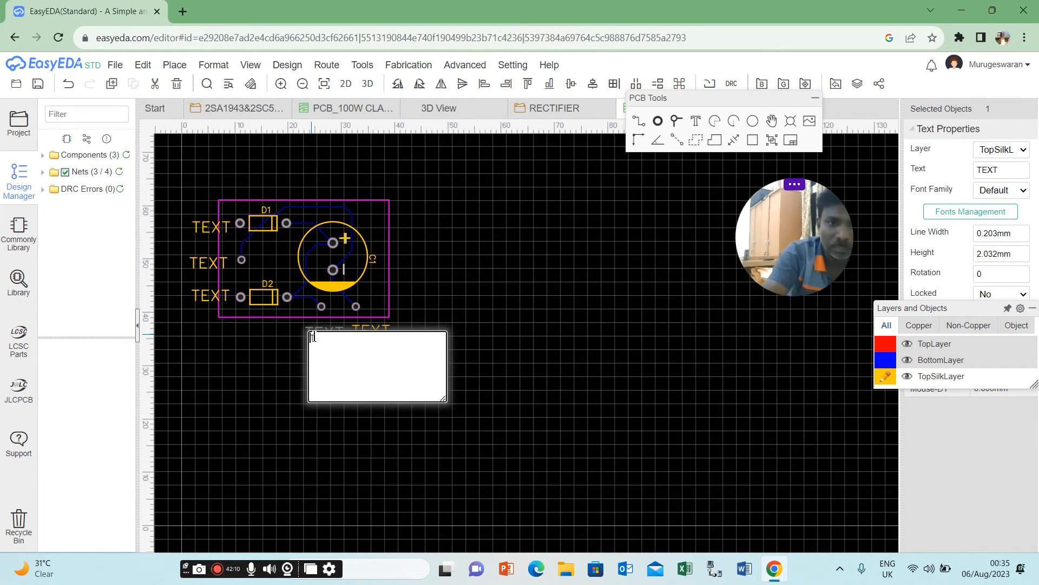
pyautogui.click(480, 320)
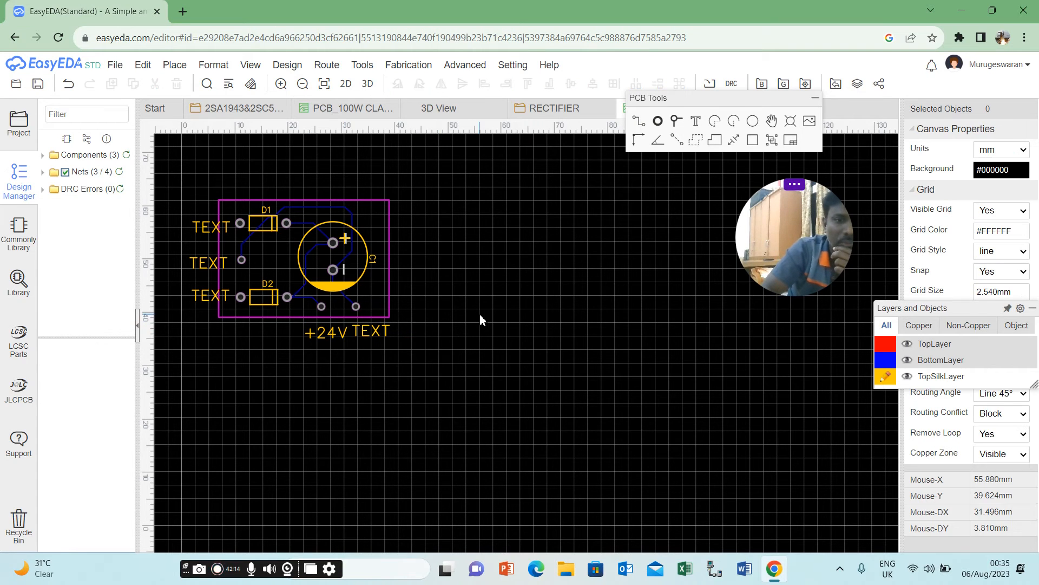
pyautogui.doubleClick(369, 334)
pyautogui.write('0V')
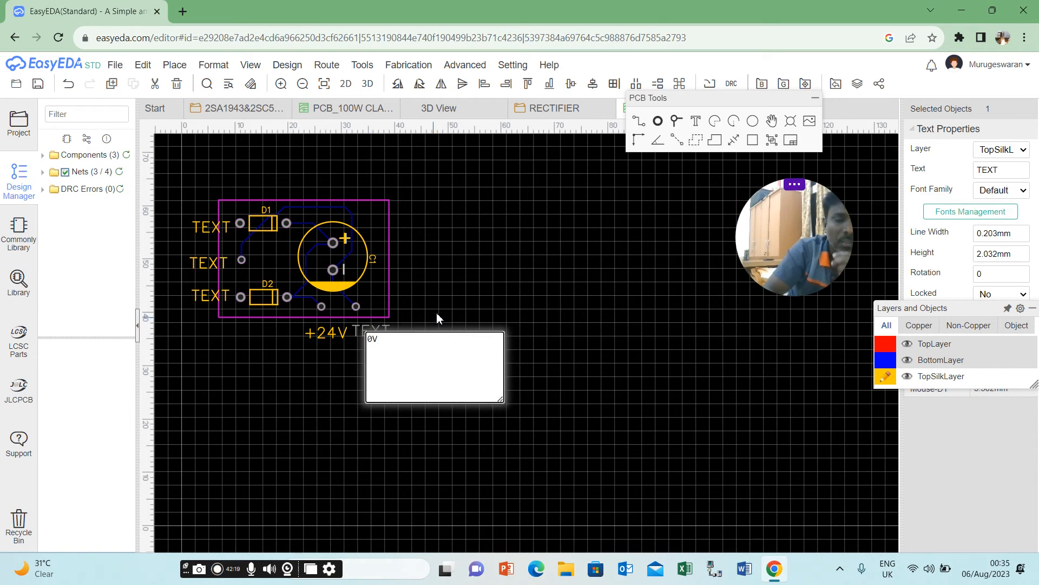
pyautogui.click(437, 309)
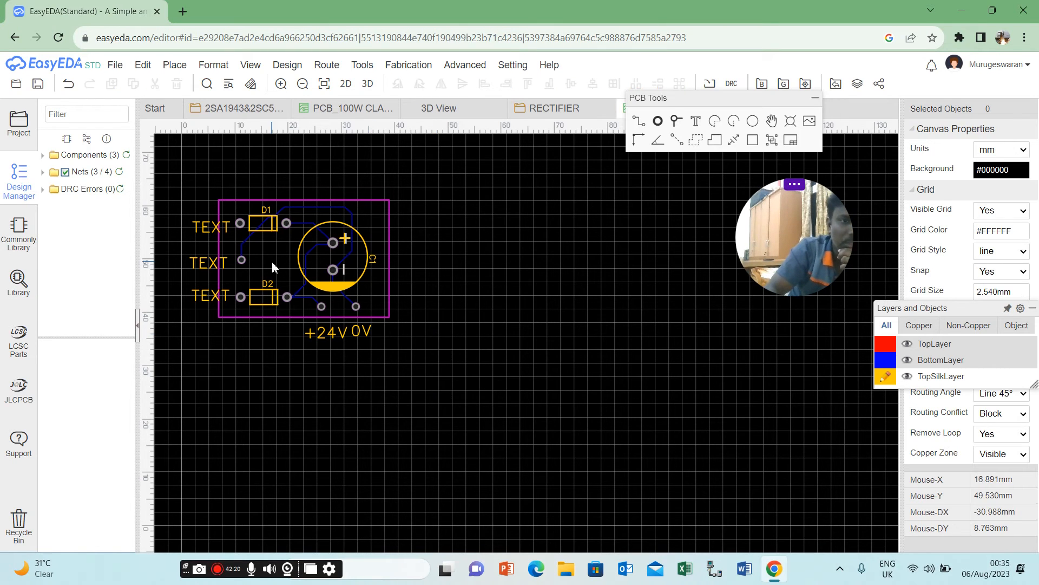
# Change the text labels beside the left pads of D1 and D2 to ACIN.
pyautogui.click(193, 229)
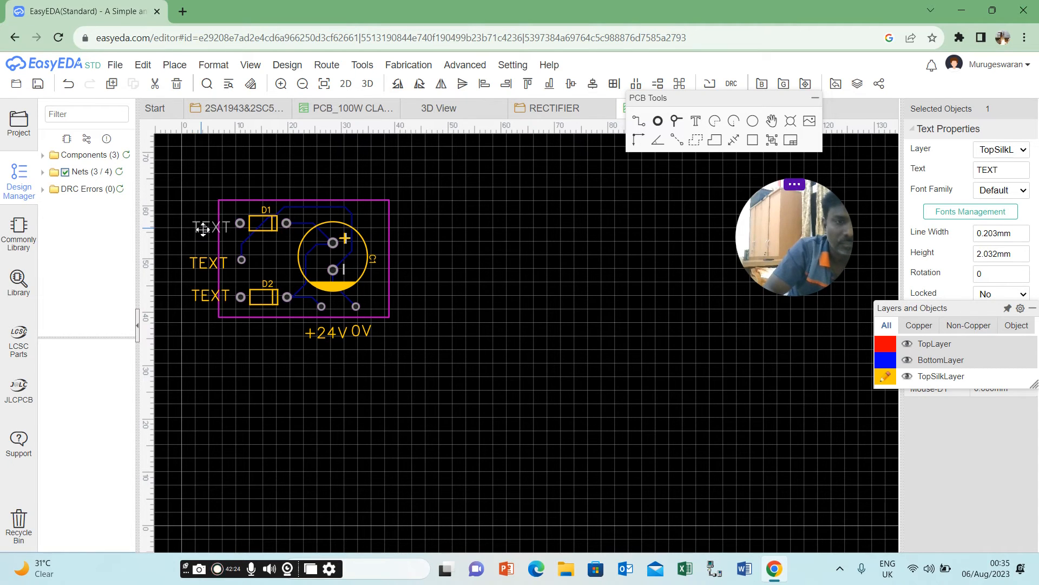
pyautogui.doubleClick(201, 229)
pyautogui.write('ACIN')
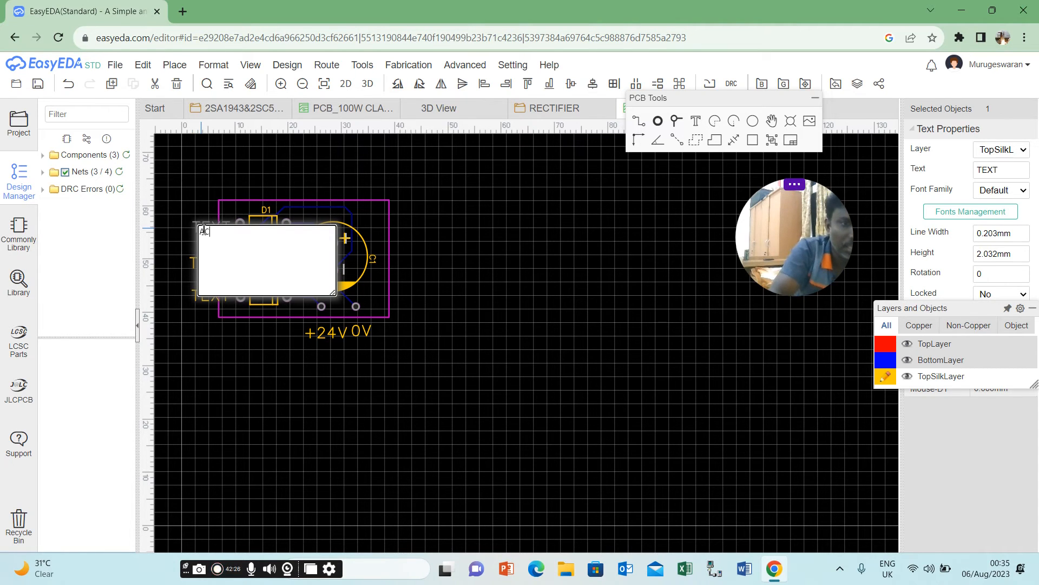
pyautogui.click(202, 330)
pyautogui.click(202, 301)
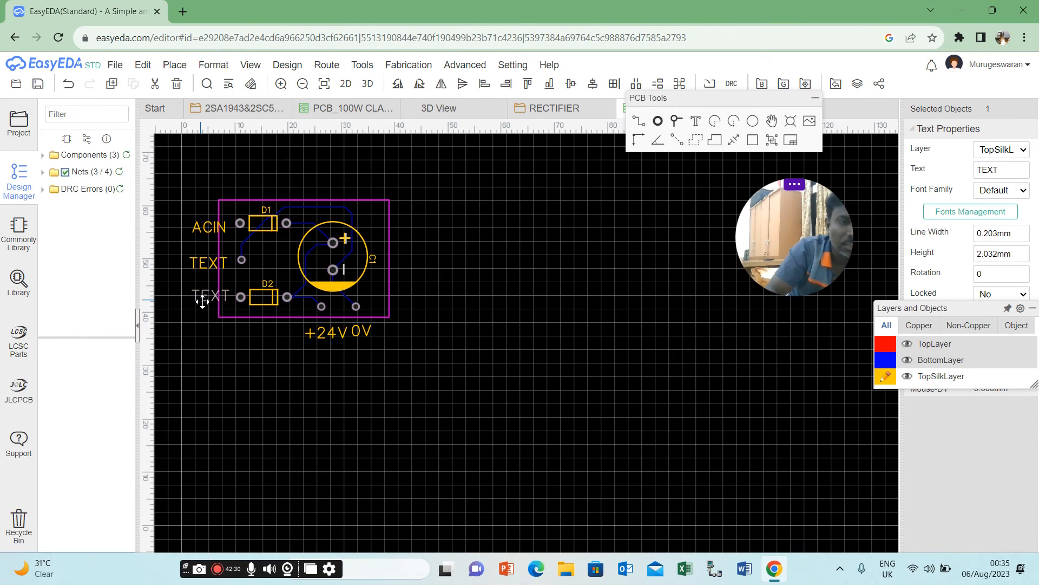
pyautogui.doubleClick(202, 301)
pyautogui.write('ACI')
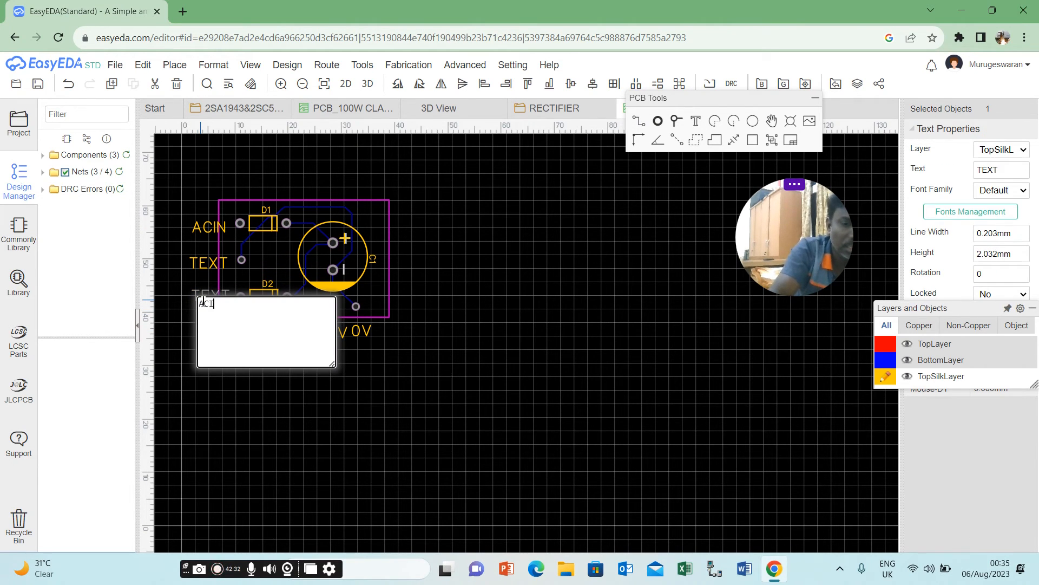
pyautogui.write('N')
pyautogui.click(208, 389)
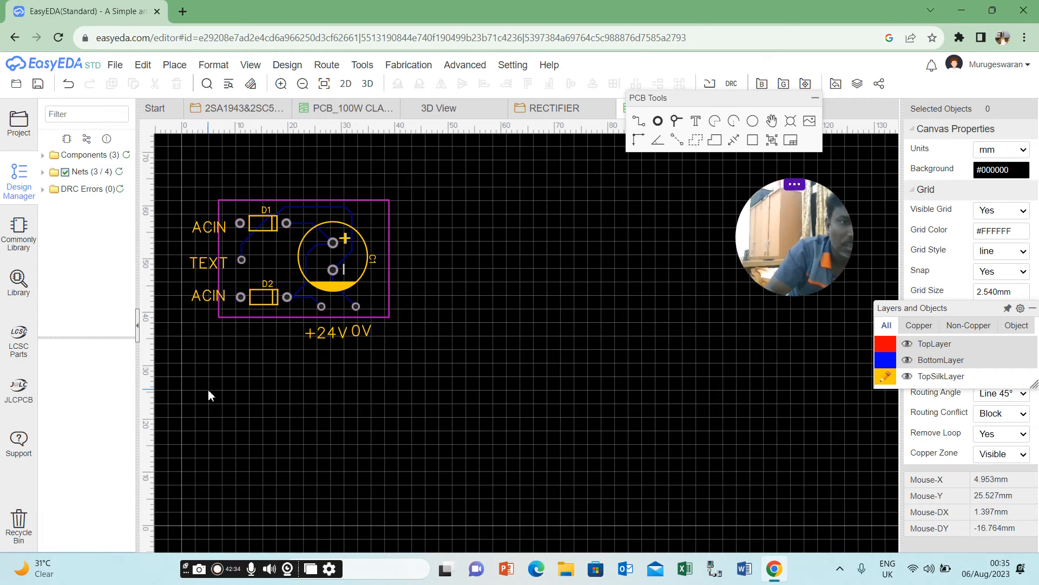
# Change the text label beside the pad between D1 and D2 to 0V.
pyautogui.click(205, 262)
pyautogui.doubleClick(205, 262)
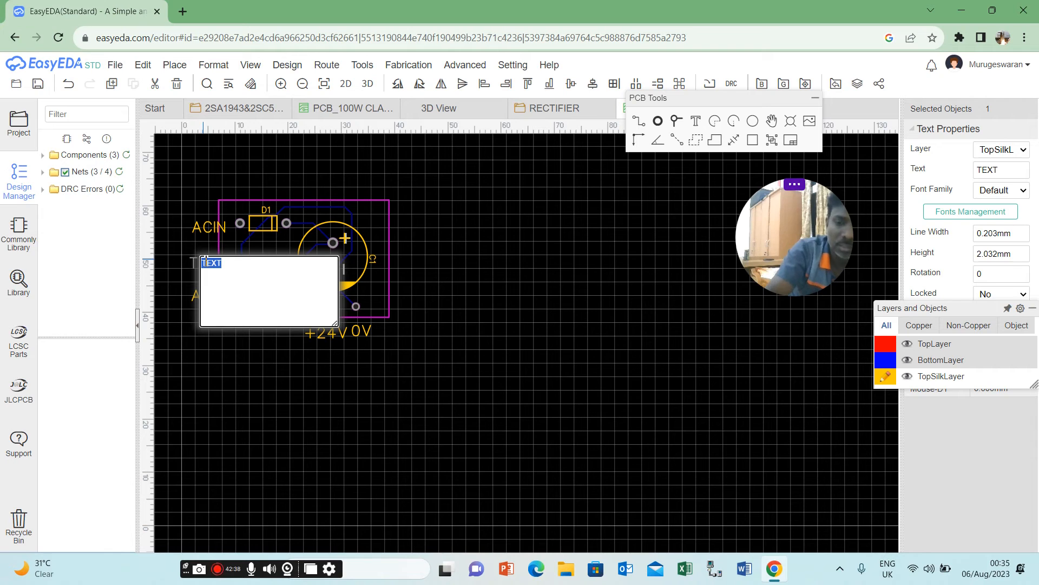
pyautogui.write('0V')
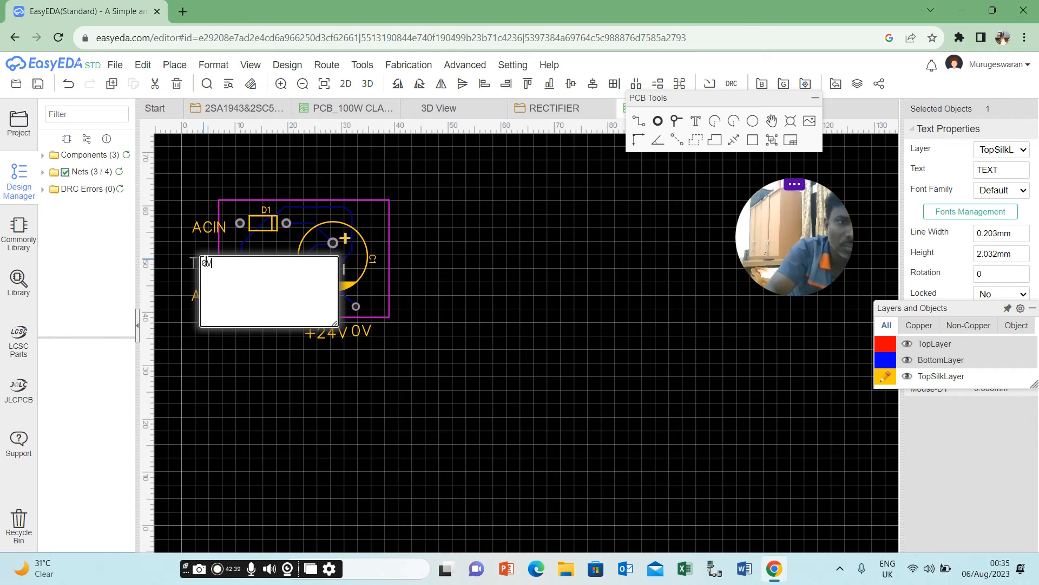
pyautogui.click(266, 398)
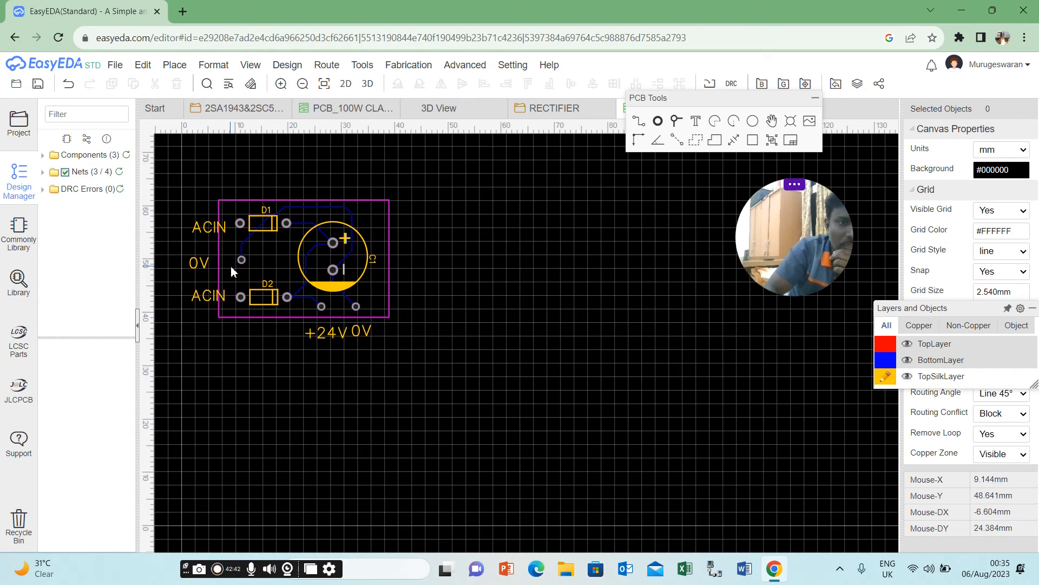
# Set the text height of the two ACIN labels and the 0V label between them to 1 mm.
pyautogui.doubleClick(197, 223)
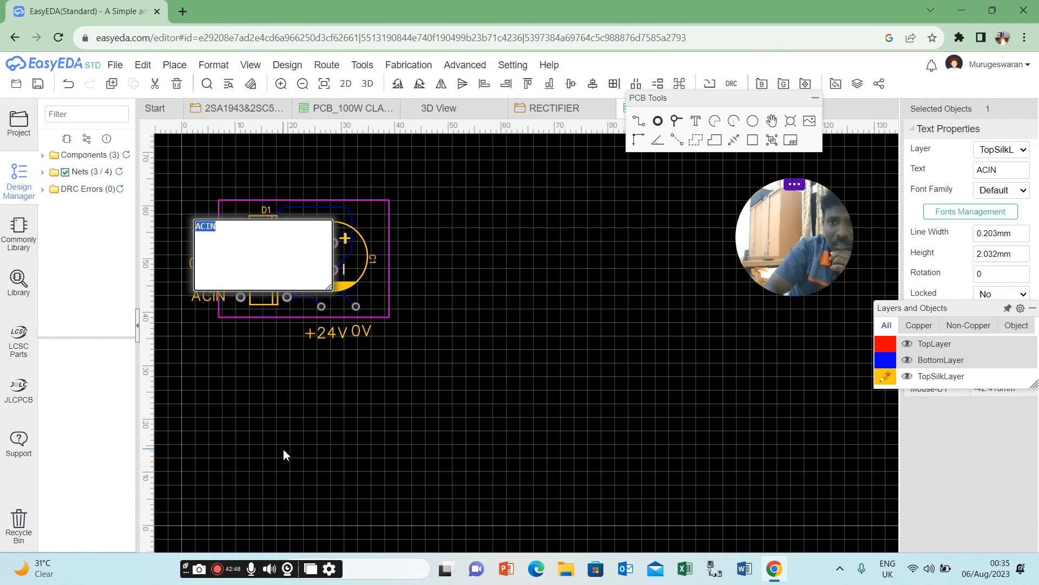
pyautogui.click(993, 260)
pyautogui.write('1')
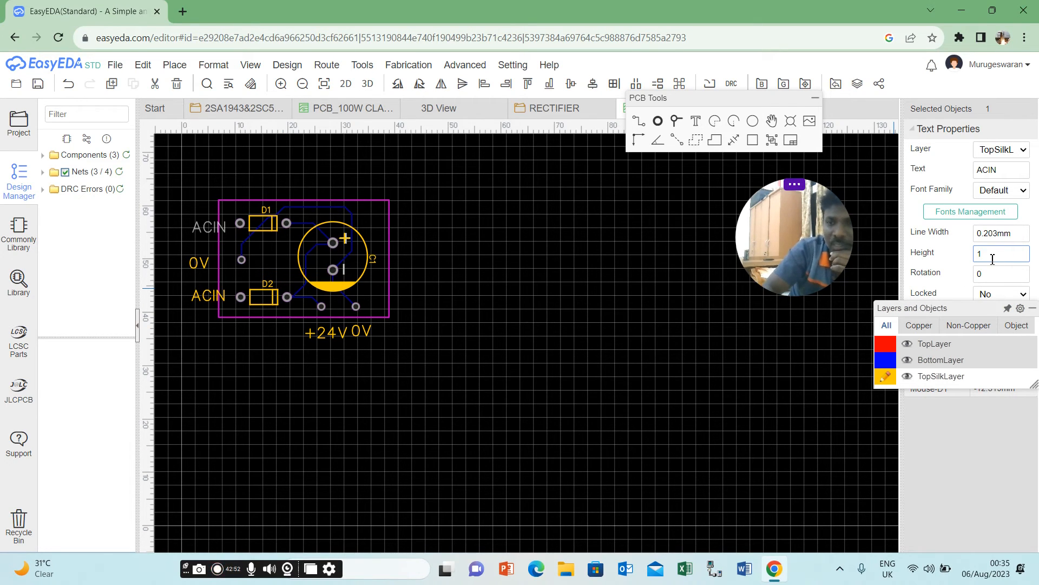
pyautogui.click(740, 327)
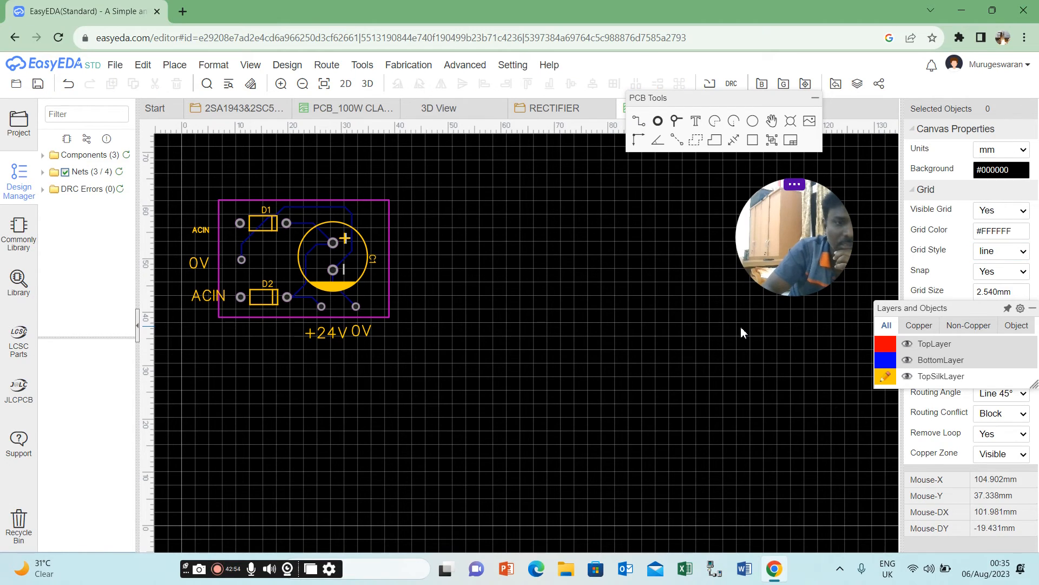
pyautogui.click(201, 295)
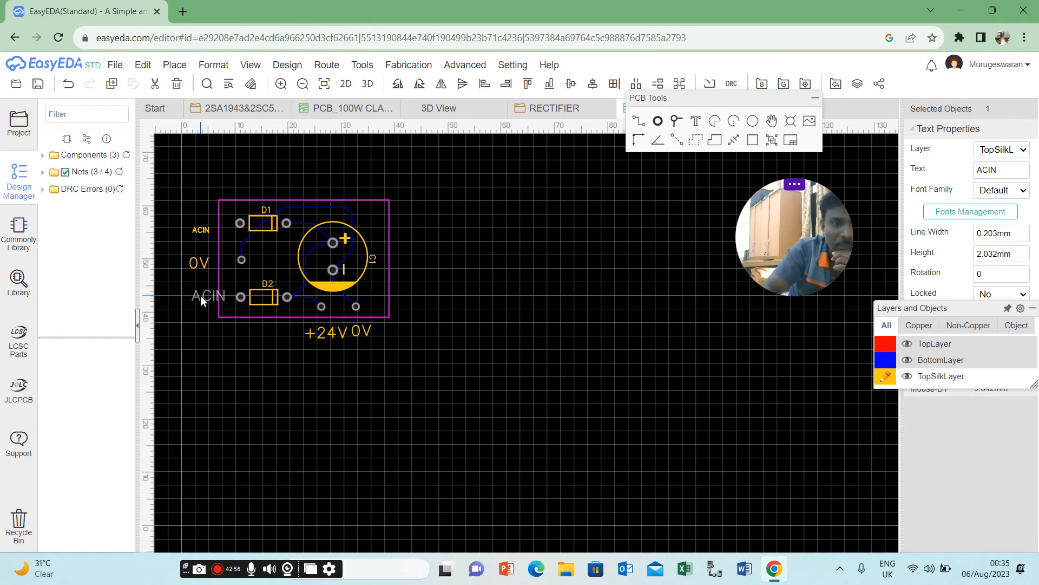
pyautogui.click(994, 254)
pyautogui.write('1')
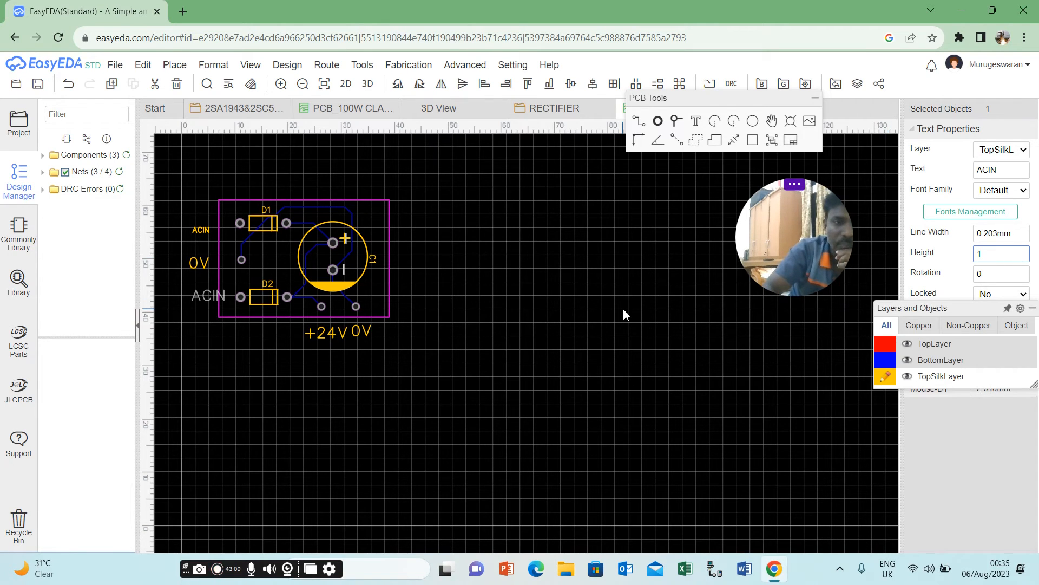
pyautogui.click(624, 310)
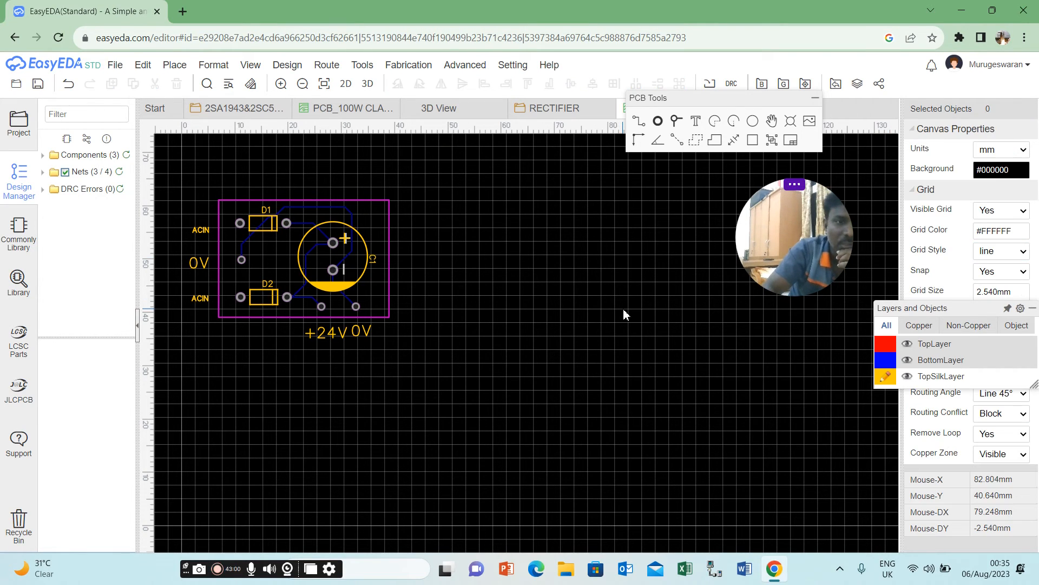
pyautogui.click(195, 261)
pyautogui.click(1015, 254)
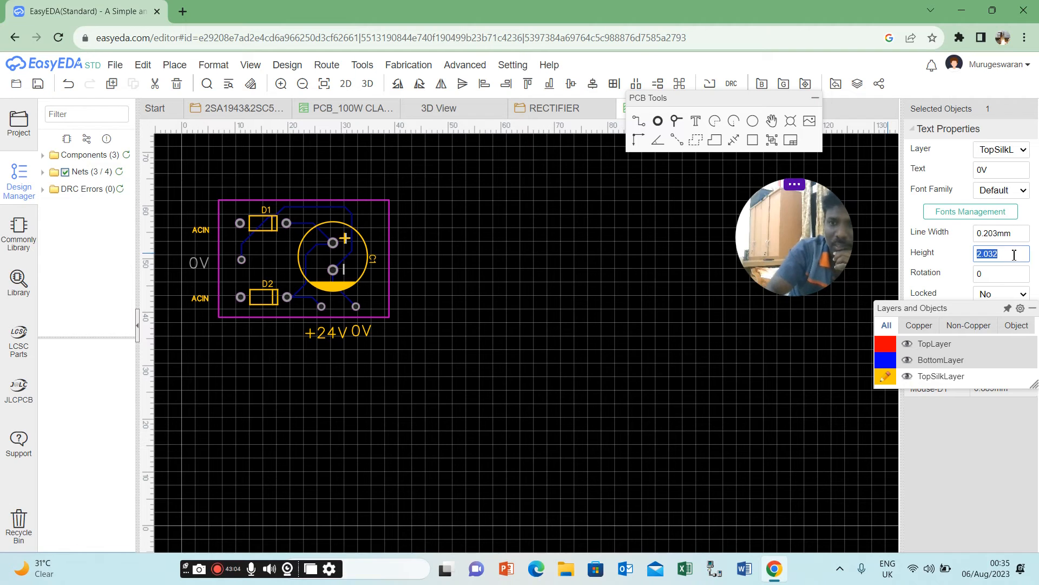
pyautogui.write('1')
pyautogui.click(667, 311)
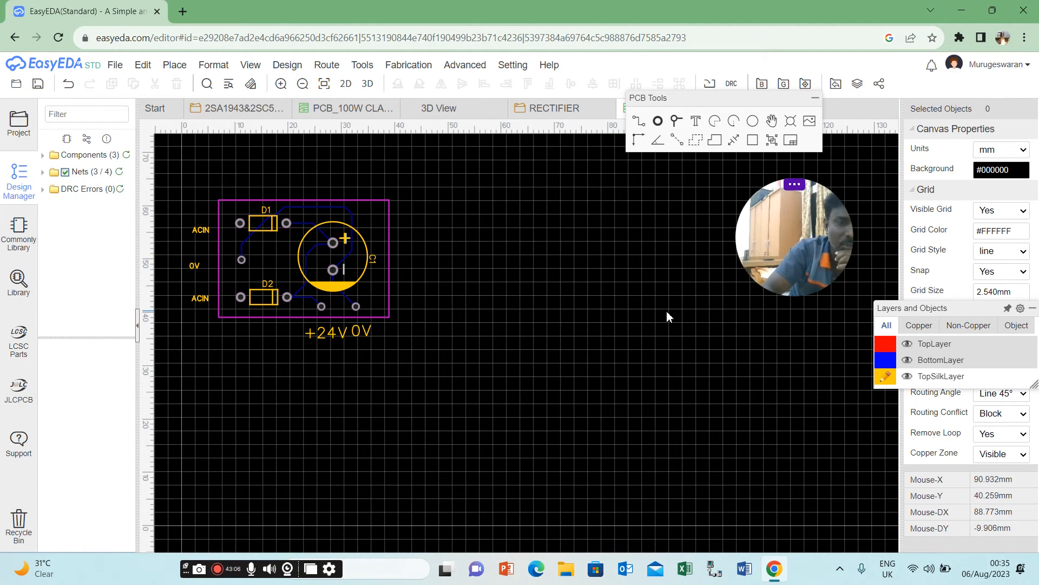
# Set the text height of the +24V and 0V labels beneath the board to 1 mm.
pyautogui.click(320, 333)
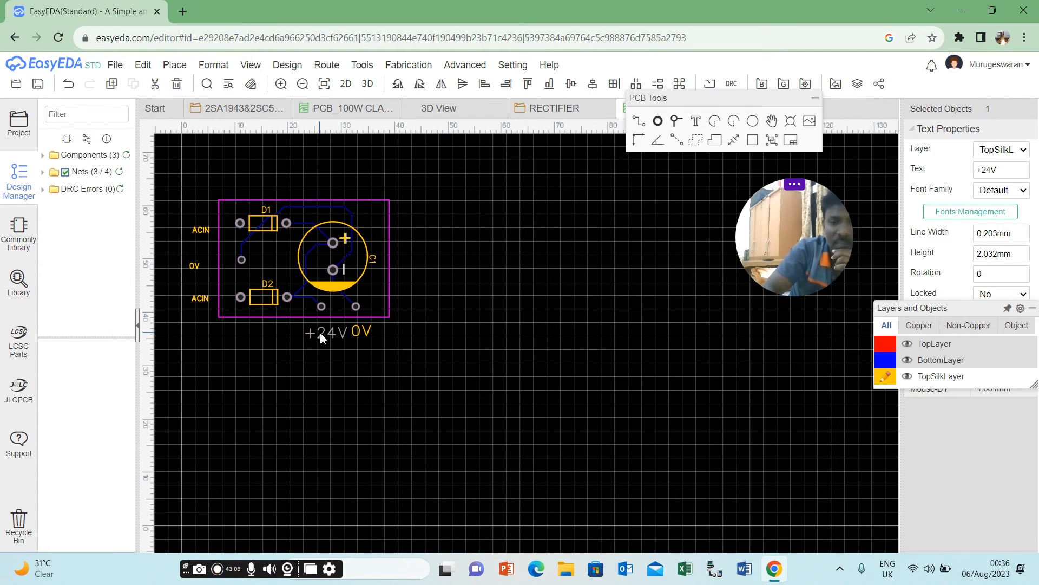
pyautogui.click(987, 250)
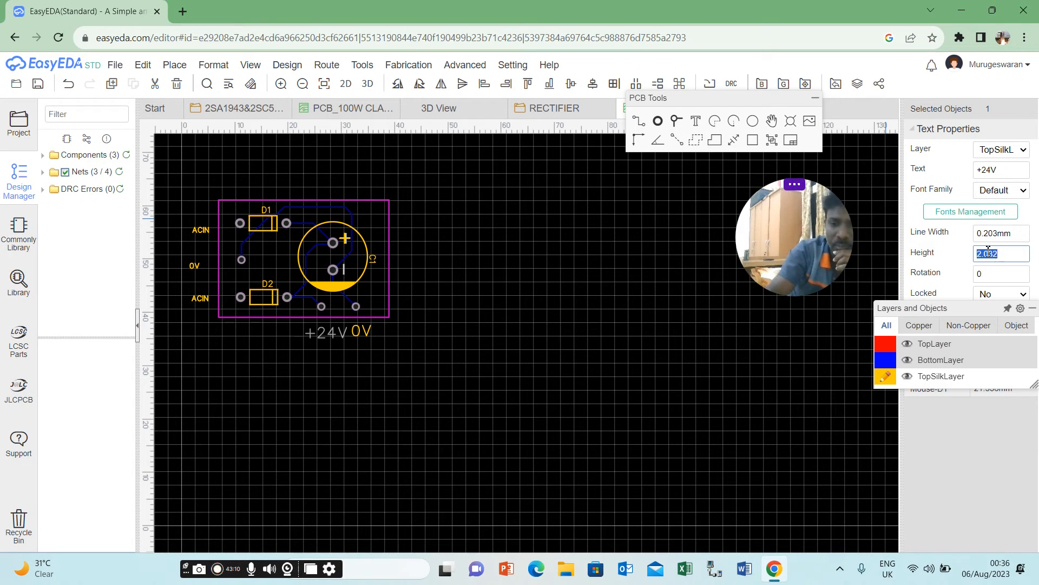
pyautogui.write('1')
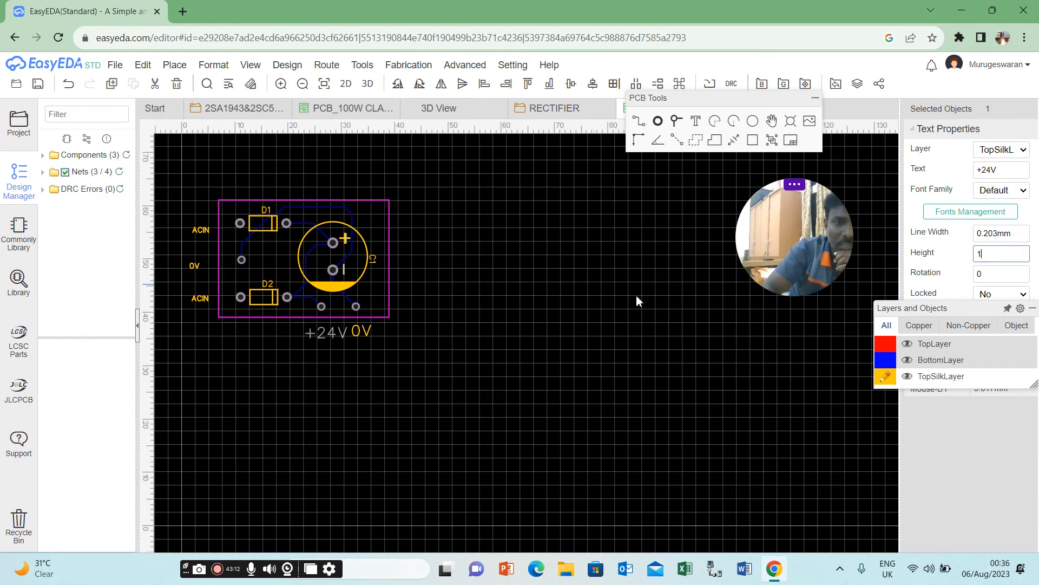
pyautogui.click(366, 333)
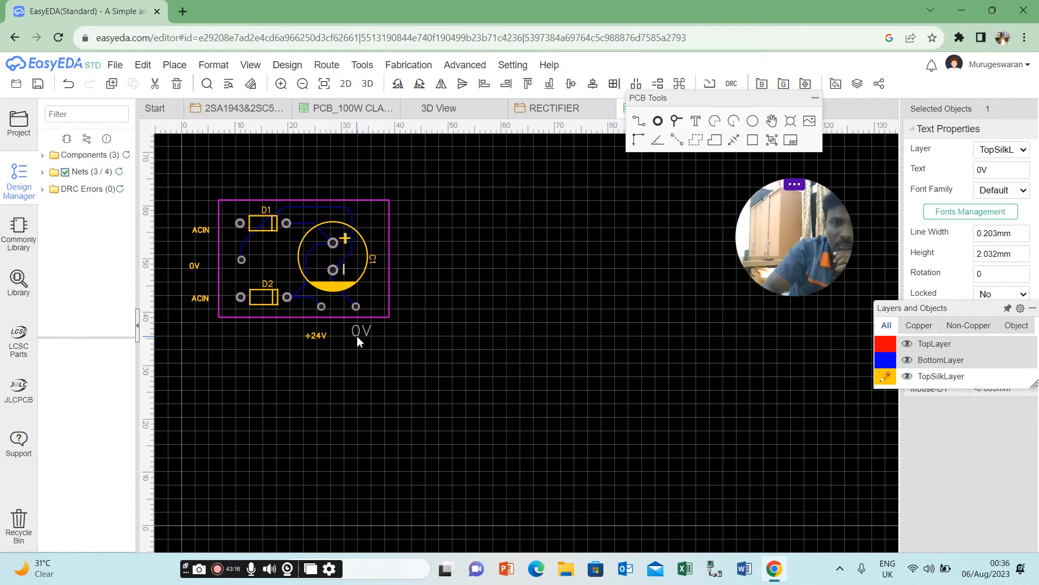
pyautogui.moveTo(357, 337); pyautogui.dragTo(360, 333)
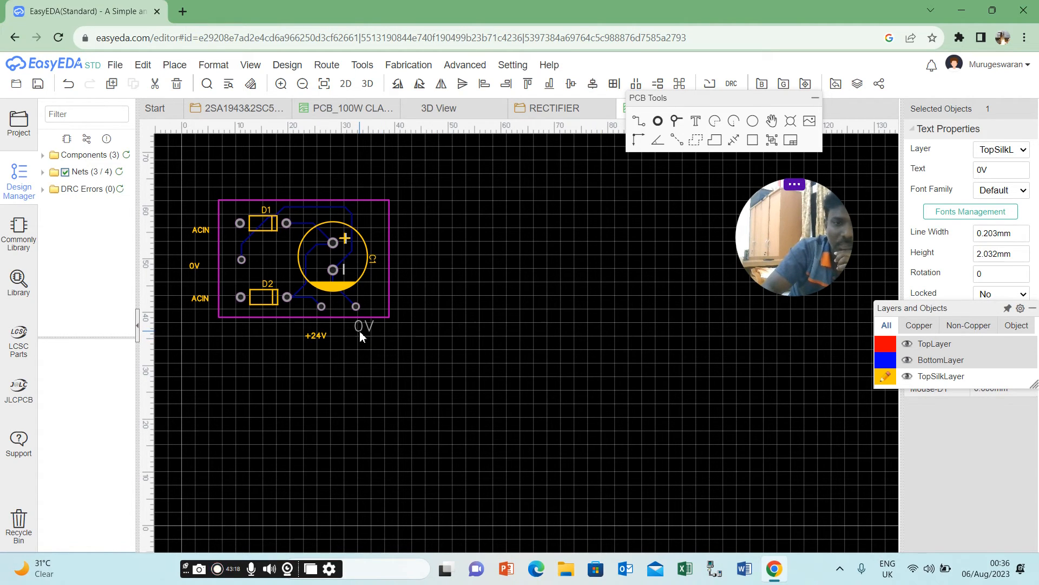
pyautogui.doubleClick(360, 330)
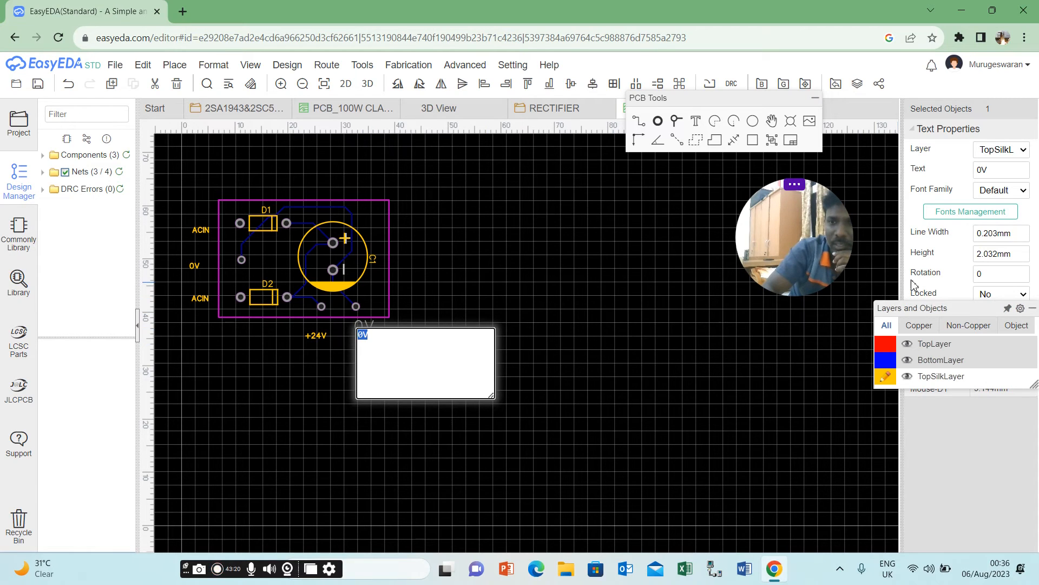
pyautogui.click(986, 255)
pyautogui.write('1')
pyautogui.click(551, 319)
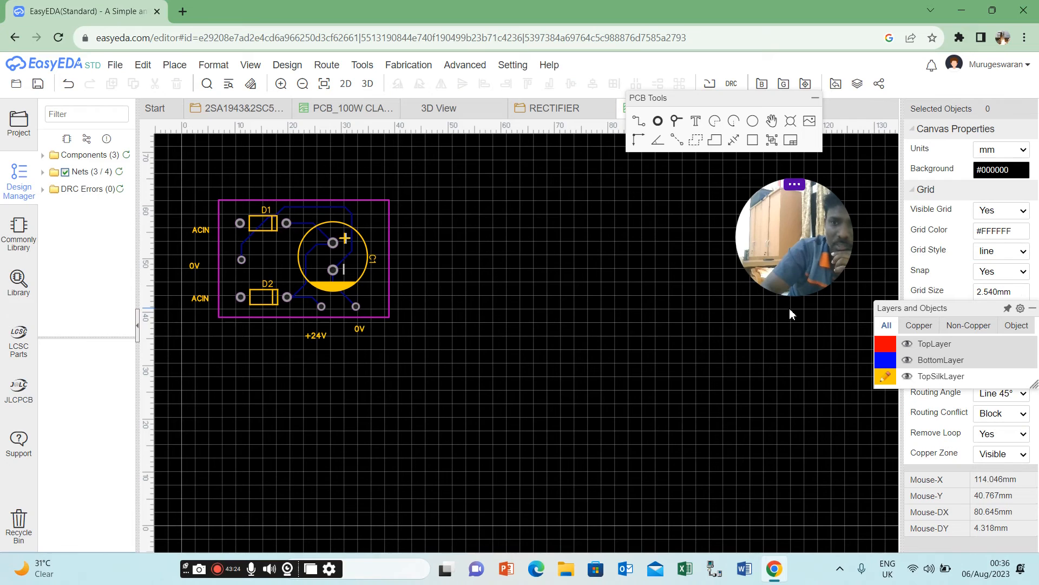
# Move the +24V and 0V output labels inside the board outline, directly above their pads.
pyautogui.click(316, 335)
pyautogui.moveTo(316, 336); pyautogui.dragTo(319, 297)
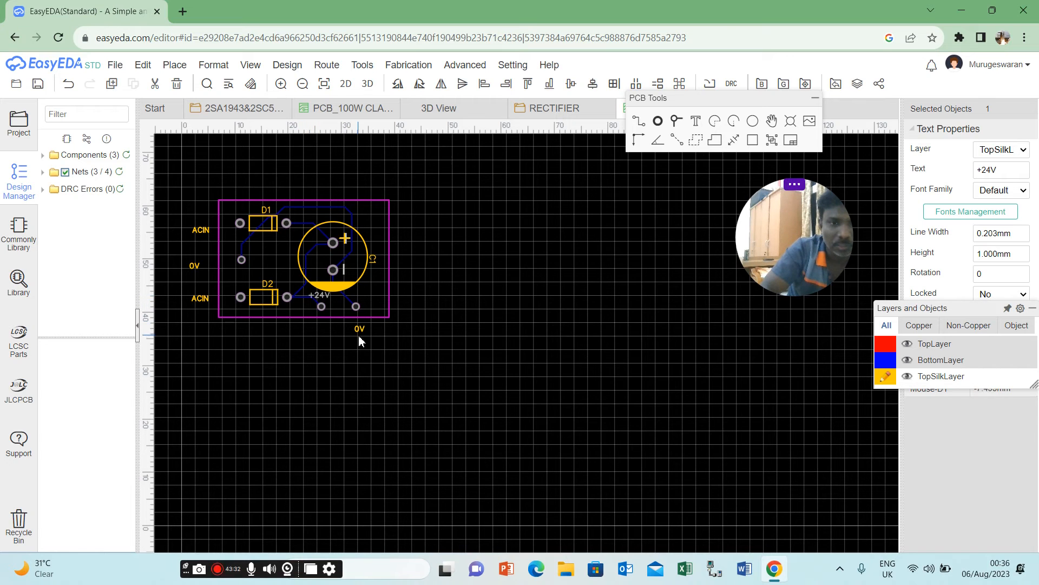
pyautogui.moveTo(359, 331); pyautogui.dragTo(360, 297)
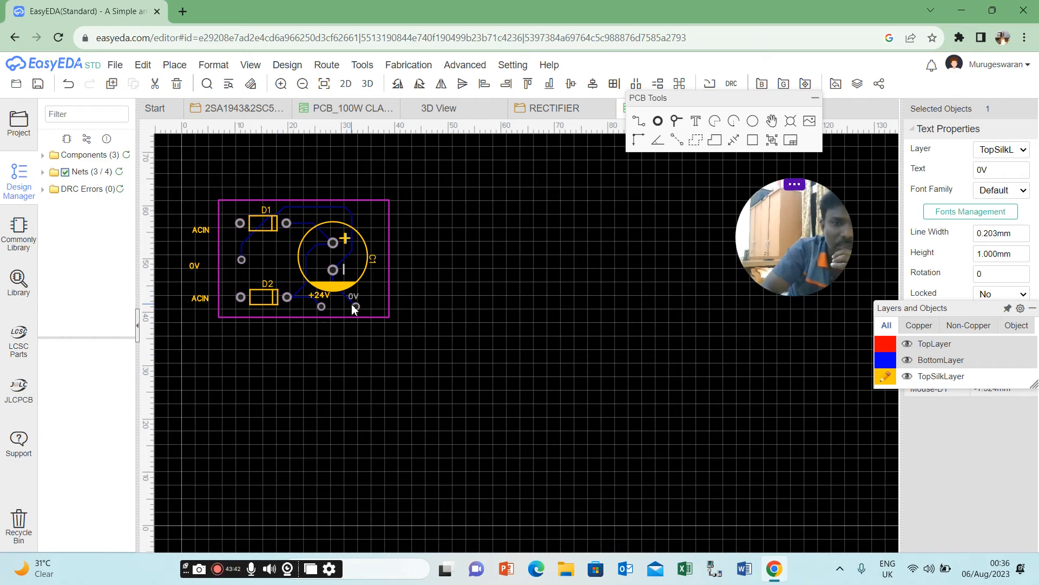
pyautogui.click(352, 293)
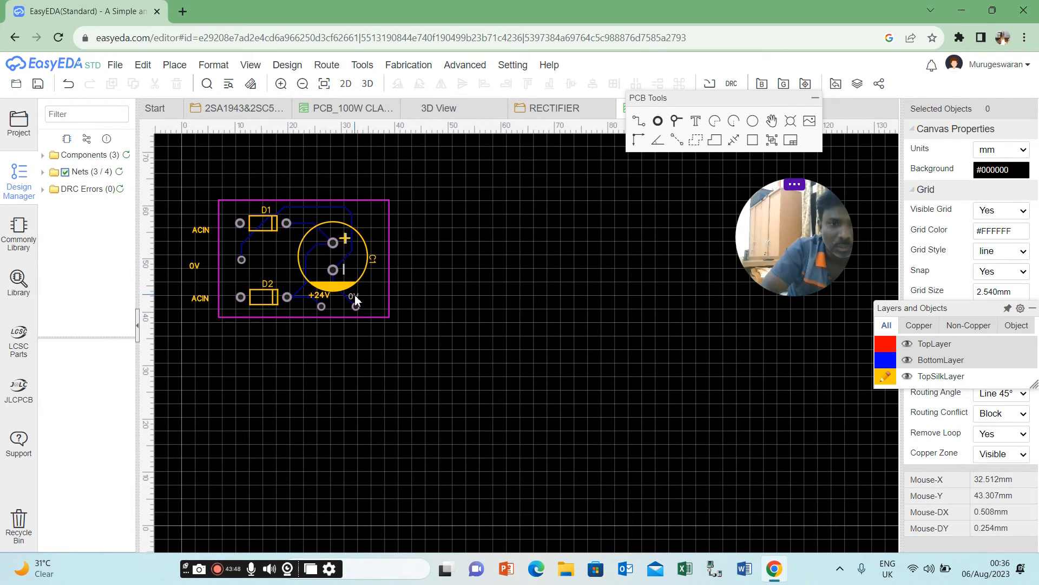
pyautogui.click(354, 296)
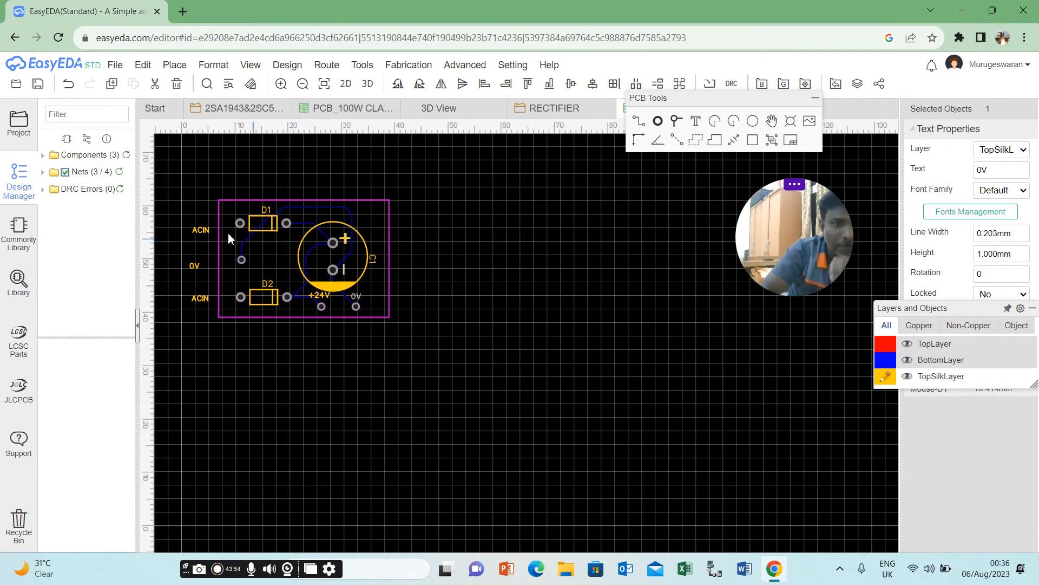
# Move the input labels inside the board: ACIN below D1's left pad, ACIN above D2's left pad, and 0V beside the middle pad.
pyautogui.moveTo(202, 230); pyautogui.dragTo(241, 234)
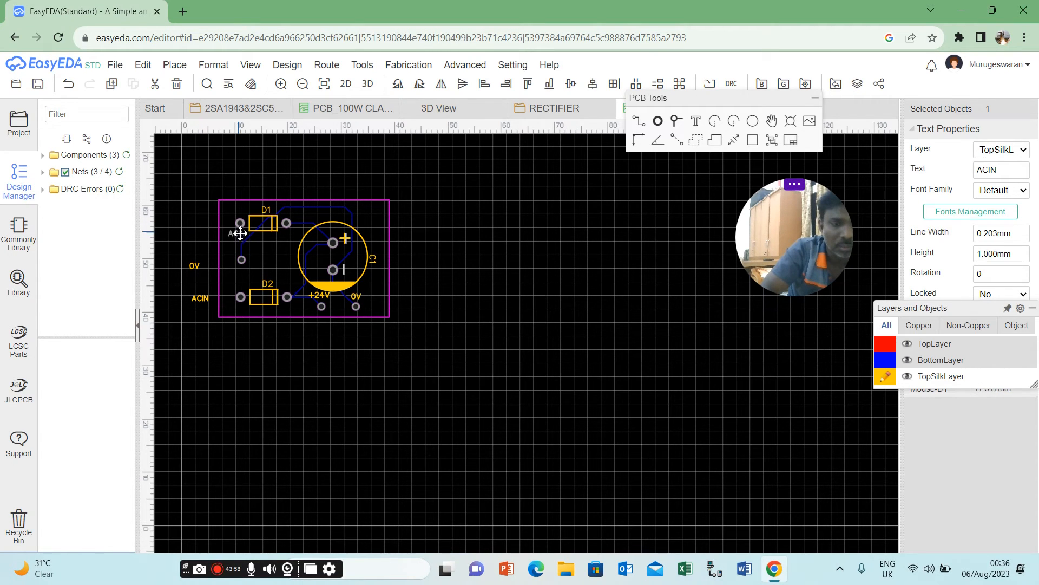
pyautogui.click(214, 290)
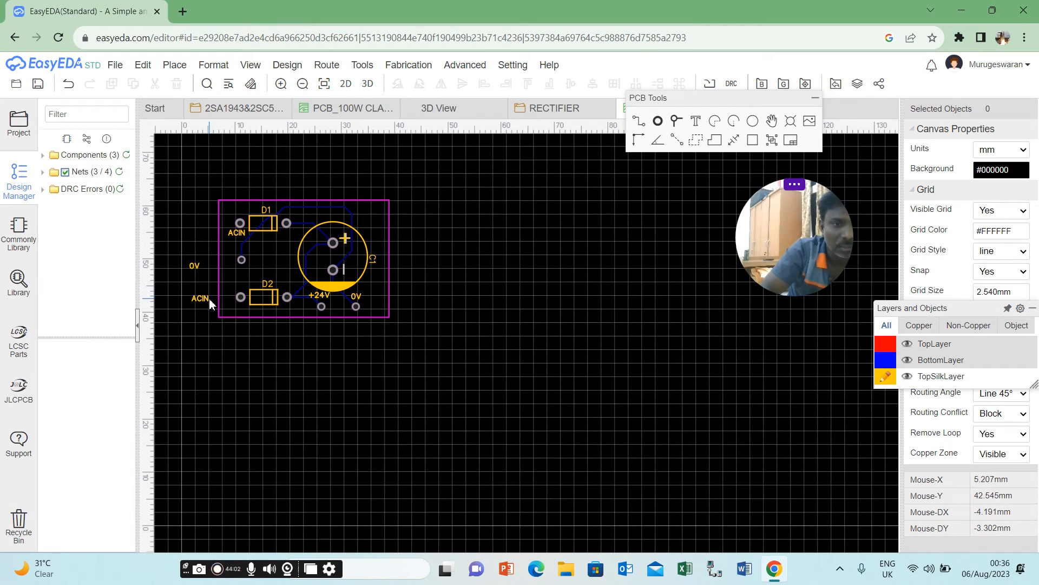
pyautogui.click(209, 298)
pyautogui.moveTo(209, 299); pyautogui.dragTo(244, 282)
pyautogui.doubleClick(245, 283)
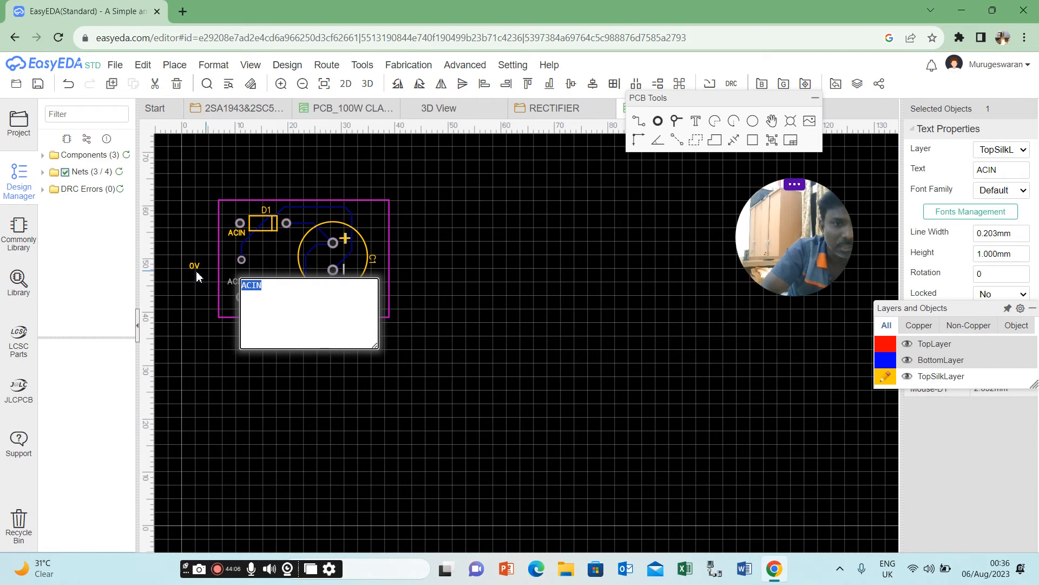
pyautogui.click(190, 287)
pyautogui.moveTo(191, 265); pyautogui.dragTo(239, 267)
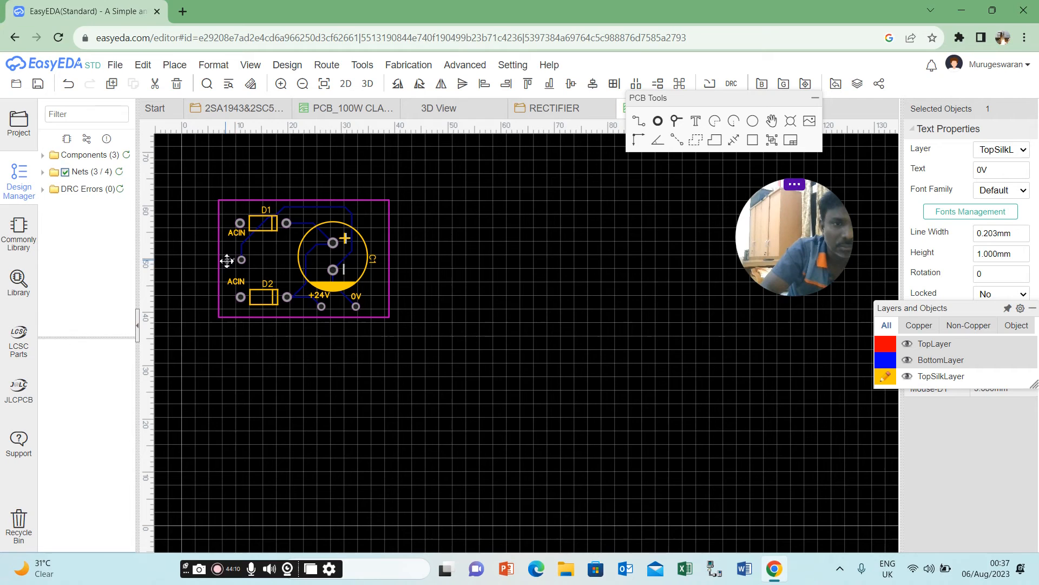
pyautogui.click(228, 356)
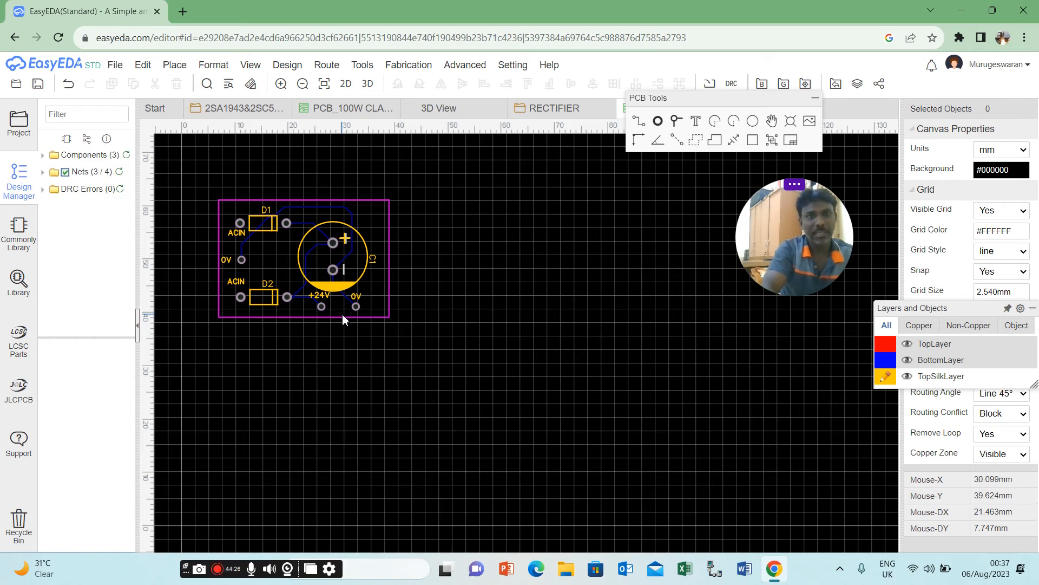
# Enter a minimum track width of 1 mm for the Default design rule and close the design rules without applying the change.
pyautogui.click(288, 65)
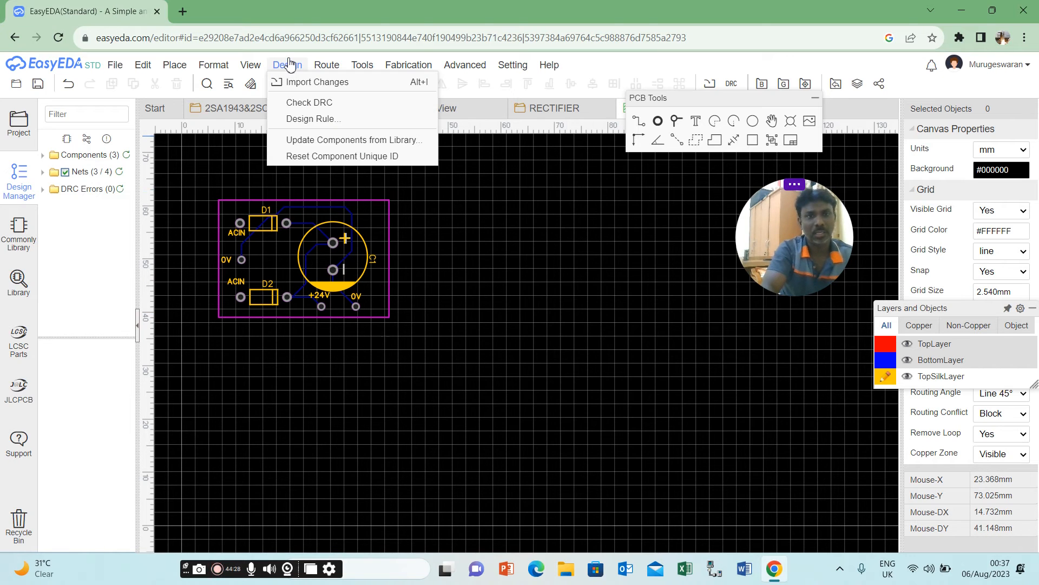
pyautogui.click(345, 119)
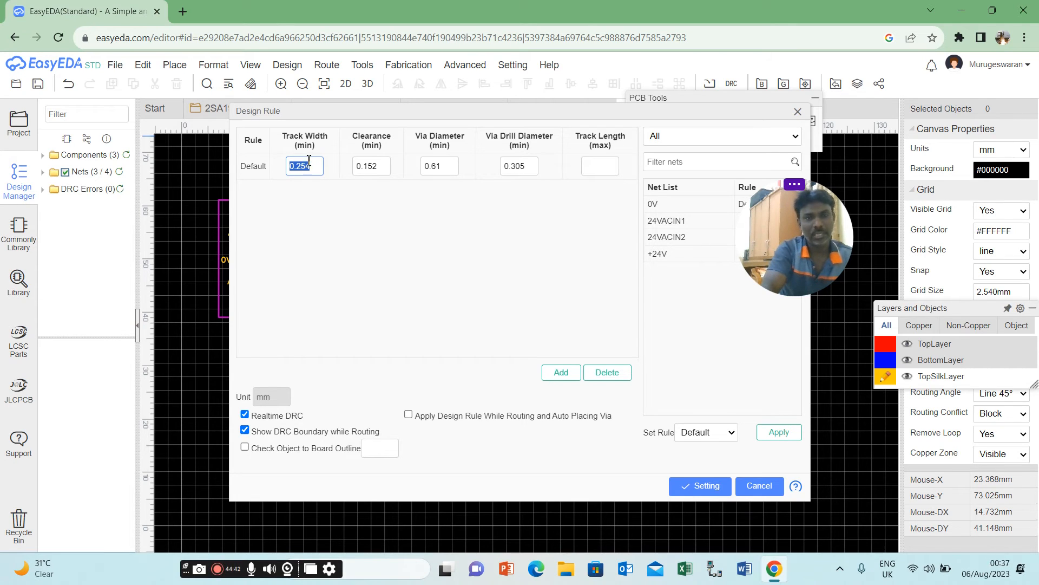
pyautogui.click(313, 203)
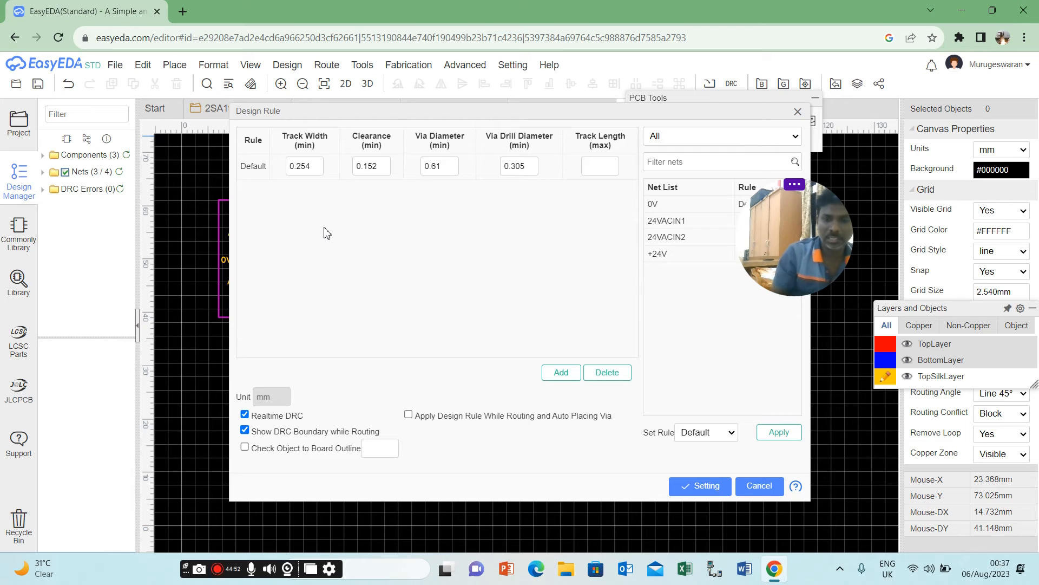
pyautogui.doubleClick(299, 166)
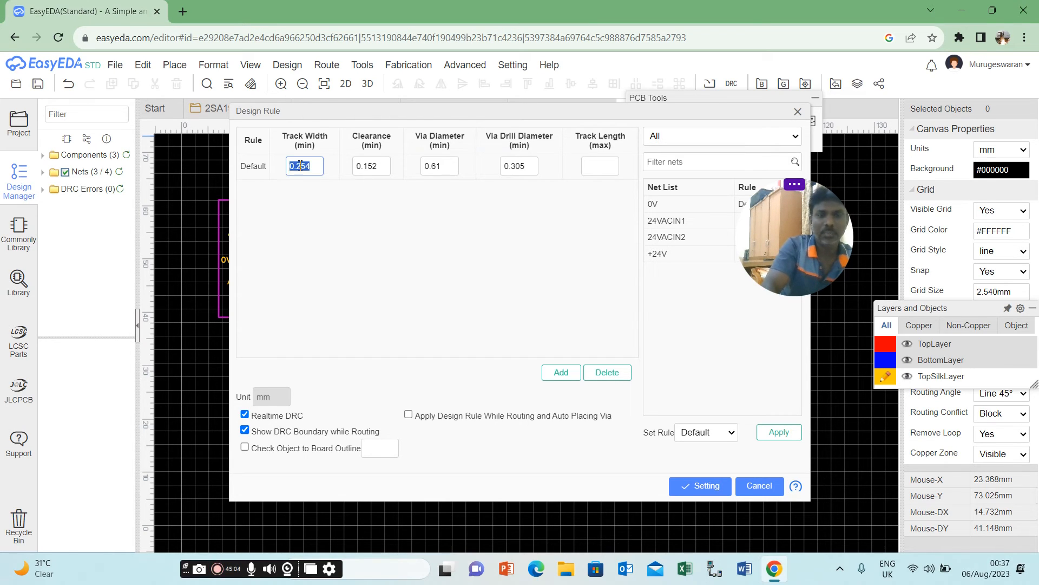
pyautogui.write('1')
pyautogui.press('Delete')
pyautogui.press('Delete')
pyautogui.press('Delete')
pyautogui.press('Delete')
pyautogui.press('Delete')
pyautogui.press('Delete')
pyautogui.write('1')
pyautogui.click(366, 233)
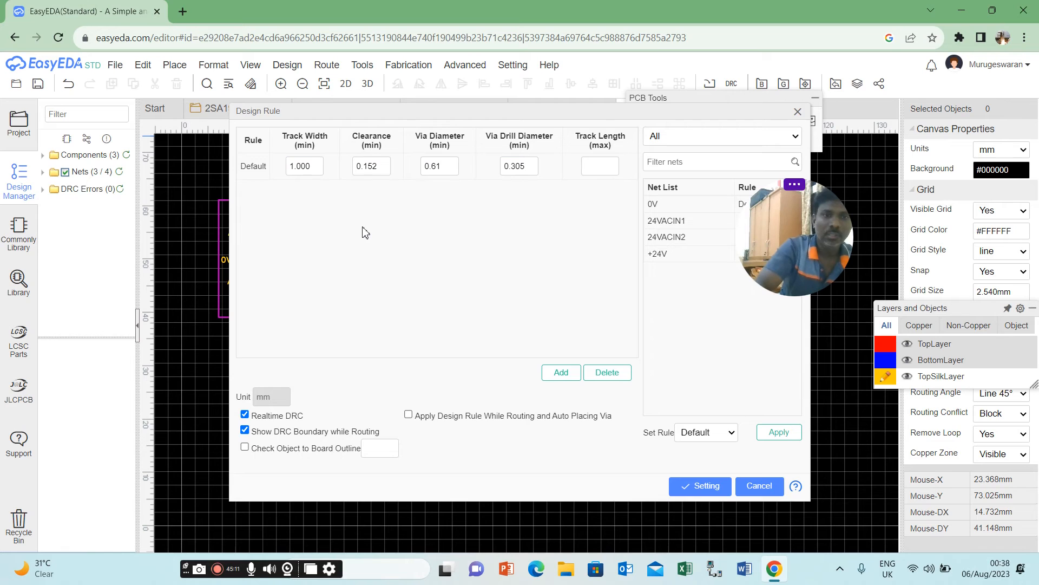
pyautogui.doubleClick(368, 166)
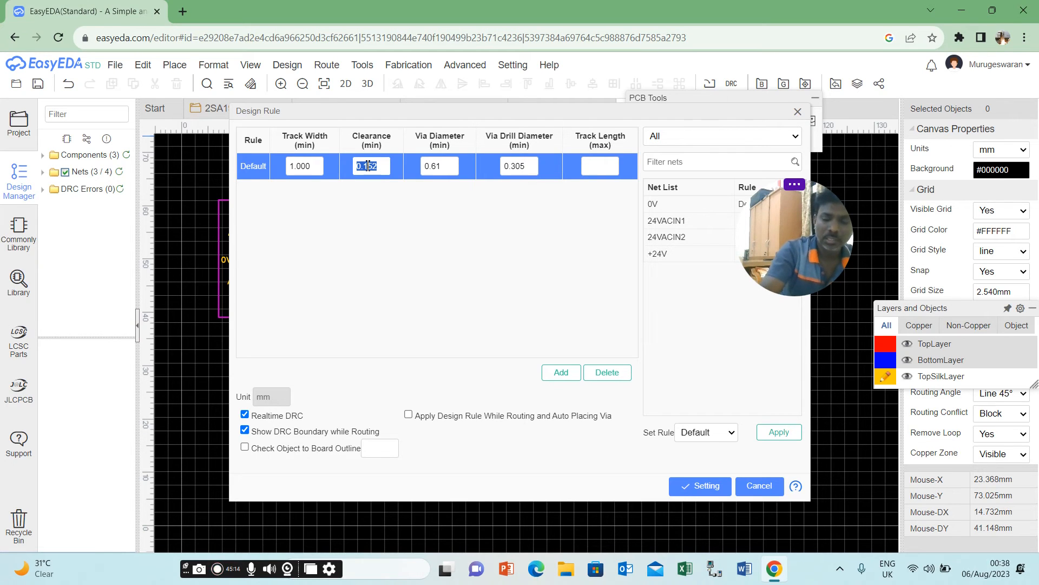
pyautogui.click(451, 242)
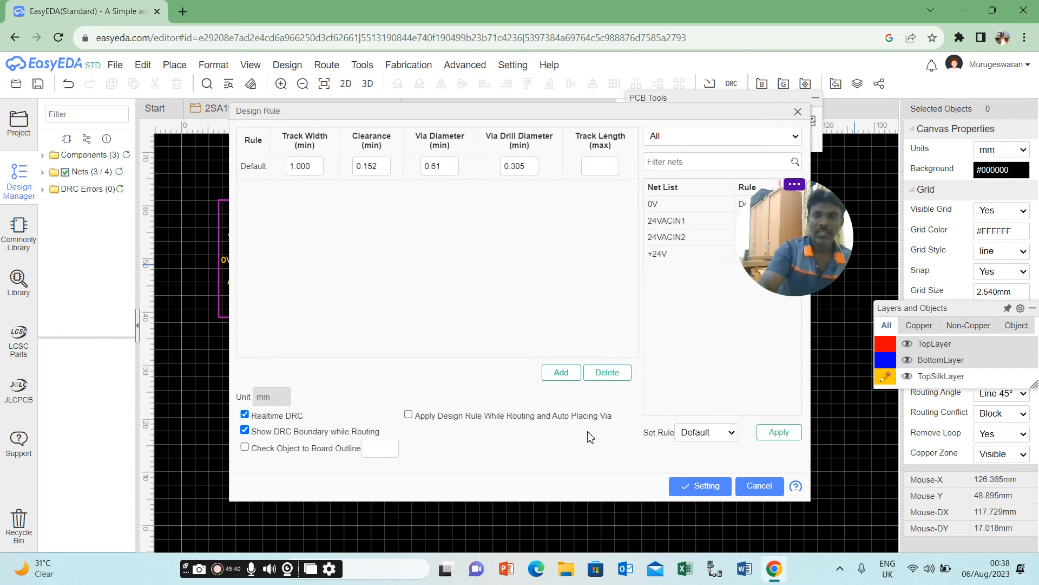
pyautogui.click(798, 114)
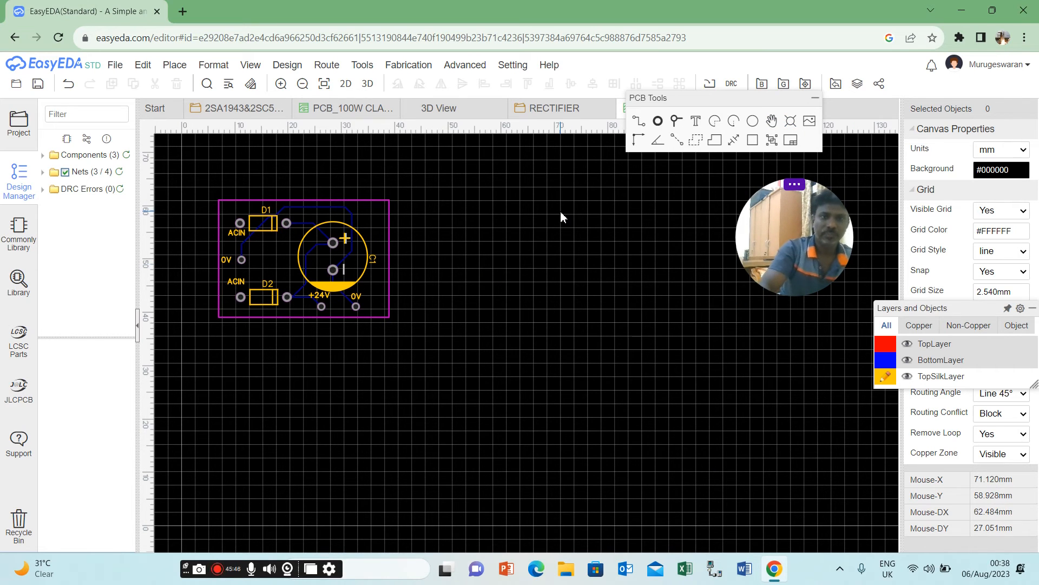
# Set the width of the bottom-layer 0V track from the 0V input pad to C1's negative pad to 1 mm.
pyautogui.click(345, 208)
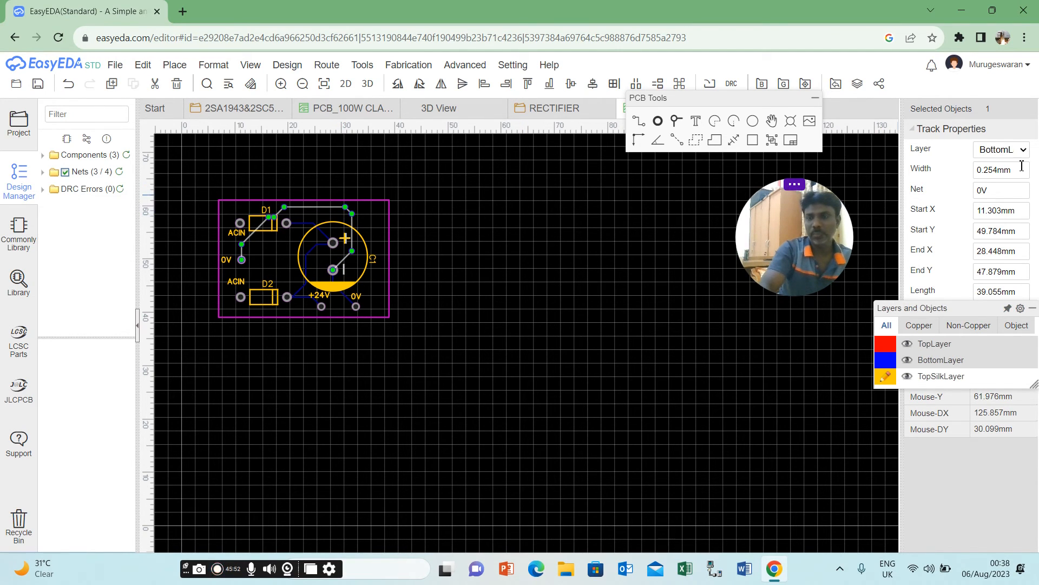
pyautogui.doubleClick(989, 173)
pyautogui.write('1')
pyautogui.click(605, 318)
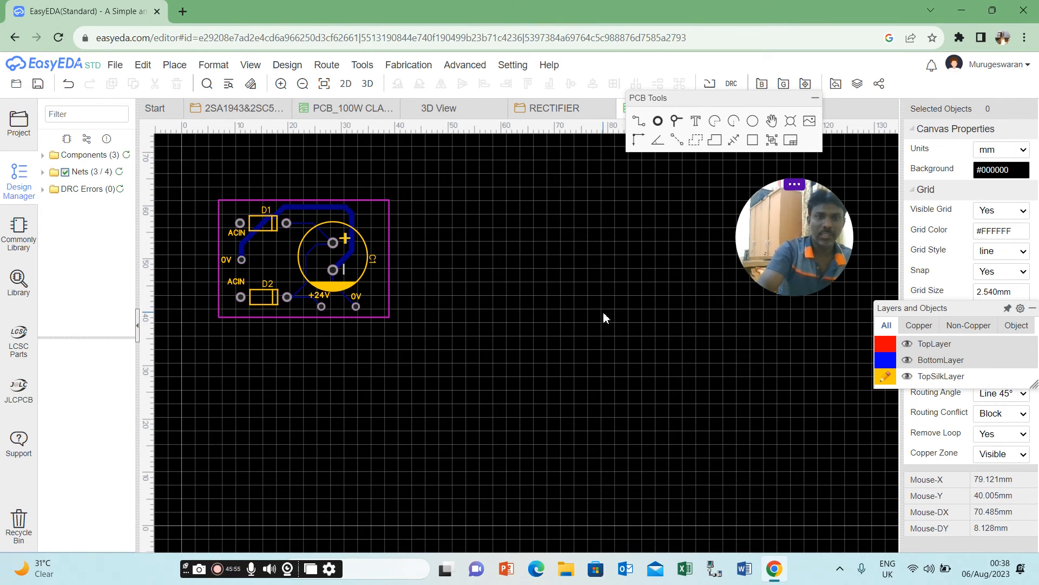
# Set the widths of the two +24V tracks from D2, to C1's positive pad and to the +24V output pad, to 1 mm.
pyautogui.click(297, 294)
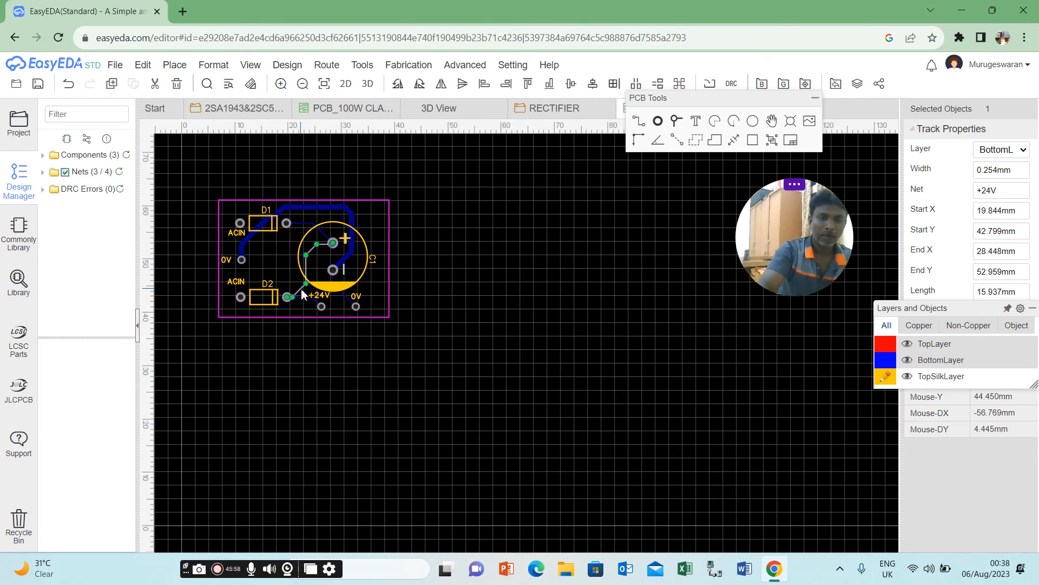
pyautogui.doubleClick(1010, 172)
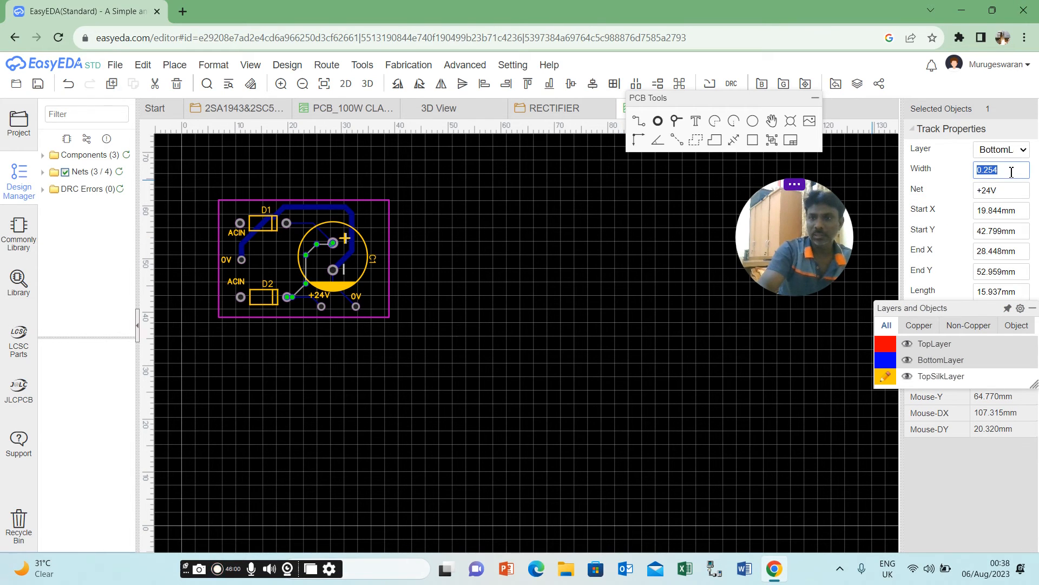
pyautogui.write('1')
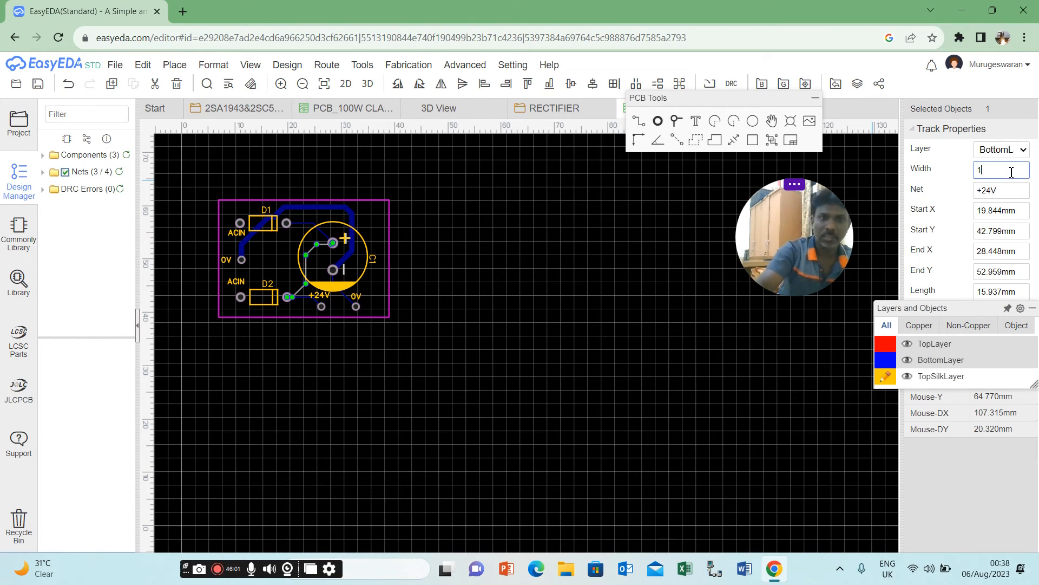
pyautogui.click(603, 310)
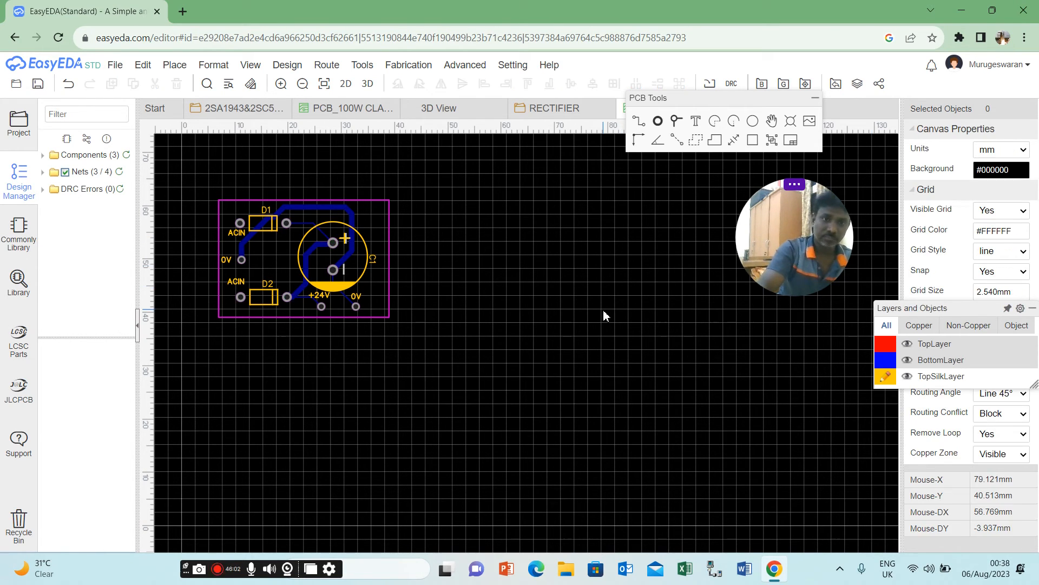
pyautogui.click(305, 297)
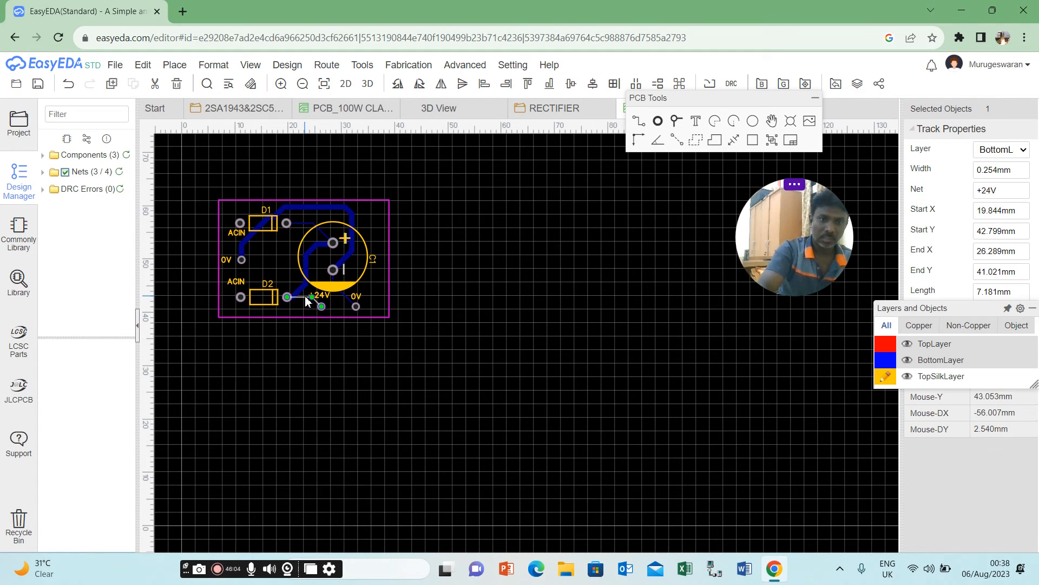
pyautogui.doubleClick(989, 170)
pyautogui.write('1')
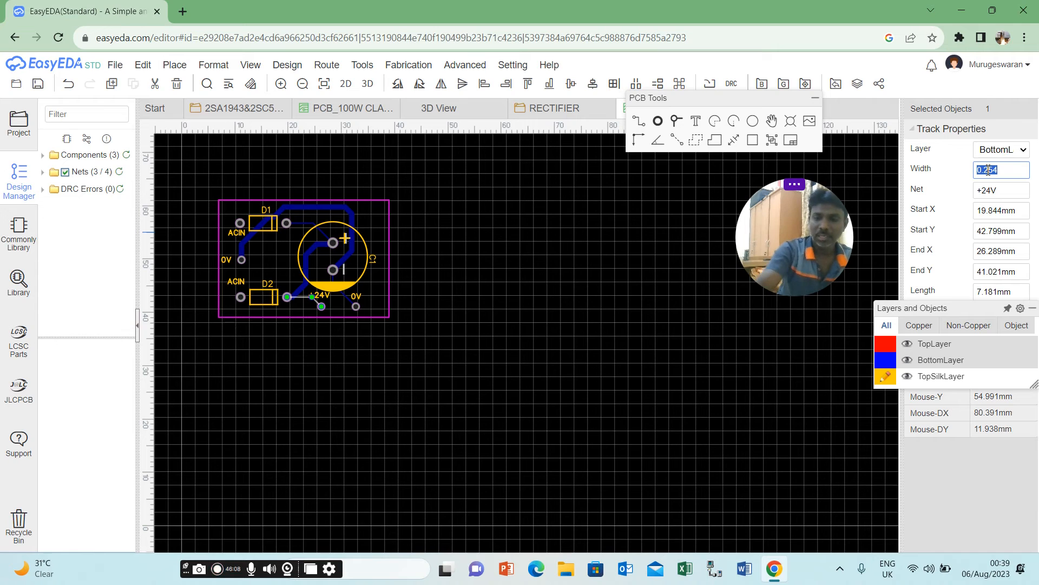
pyautogui.click(713, 291)
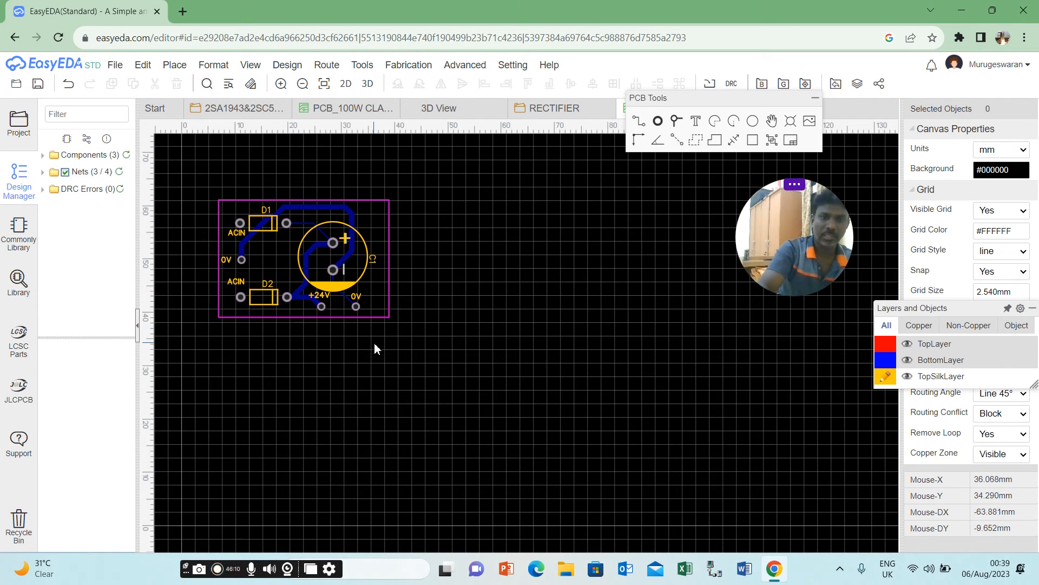
# Set the width of the 0V track between C1's negative pad and the 0V output pad to 1 mm.
pyautogui.click(348, 298)
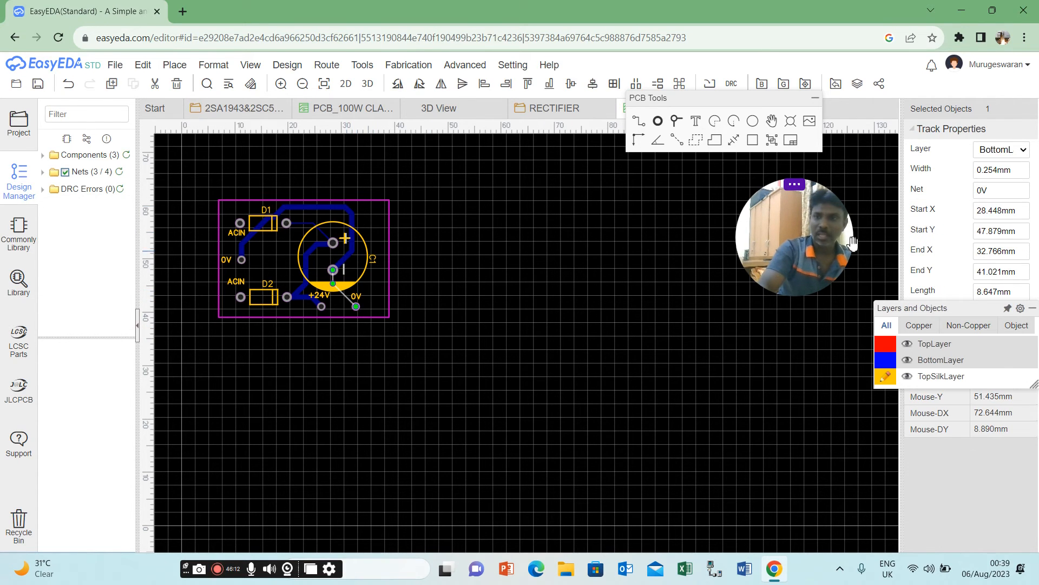
pyautogui.doubleClick(991, 170)
pyautogui.write('1')
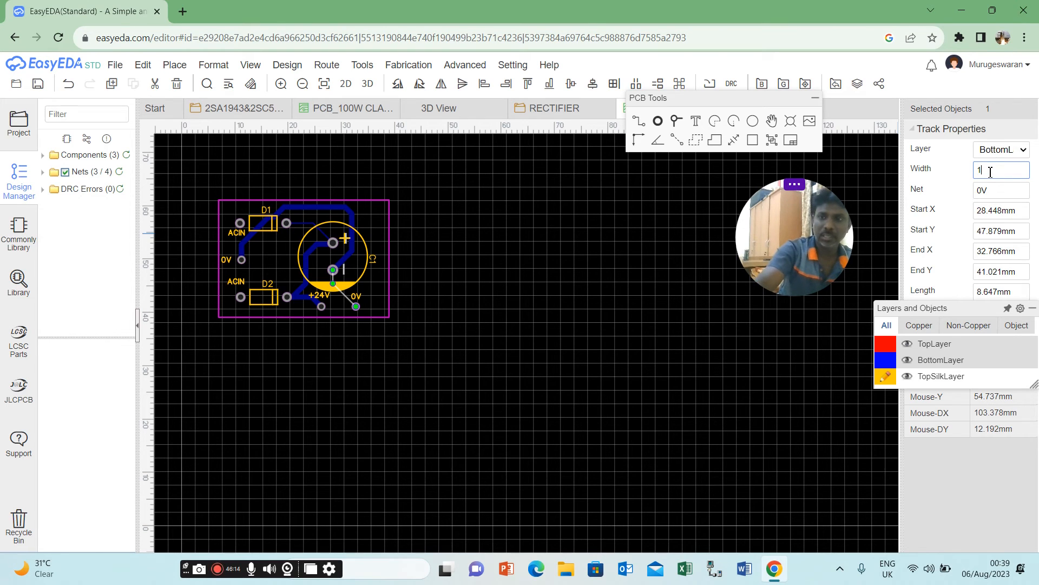
pyautogui.click(606, 327)
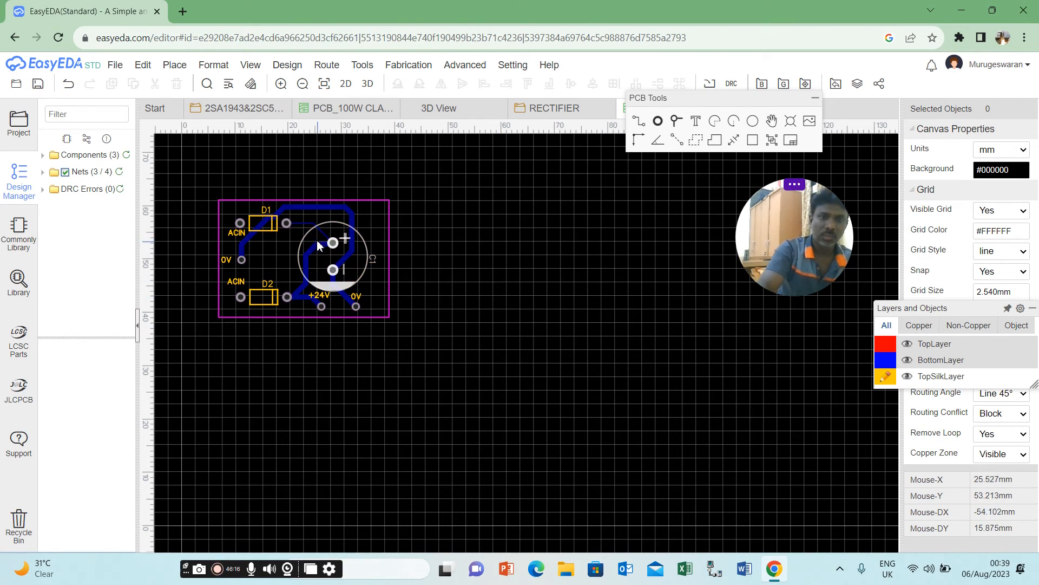
# Set the width of the +24V track between D1's right pad and C1's positive pad to 1 mm.
pyautogui.click(305, 223)
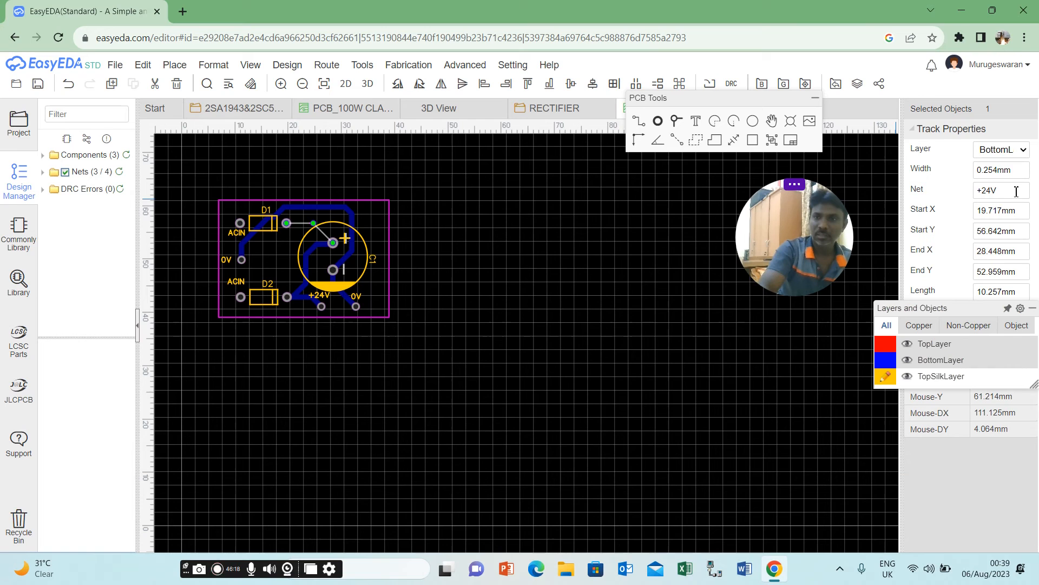
pyautogui.doubleClick(994, 170)
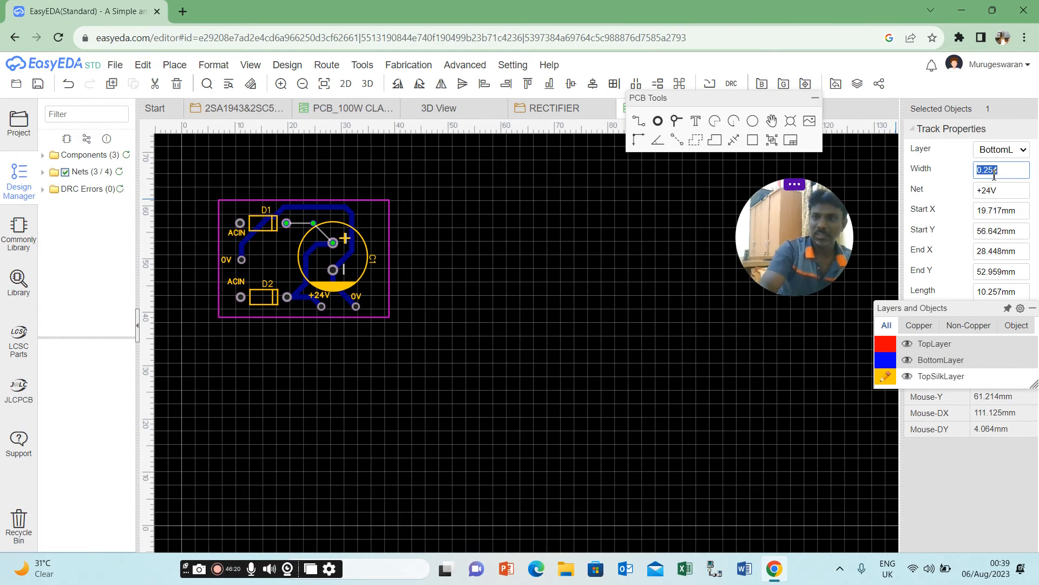
pyautogui.write('1')
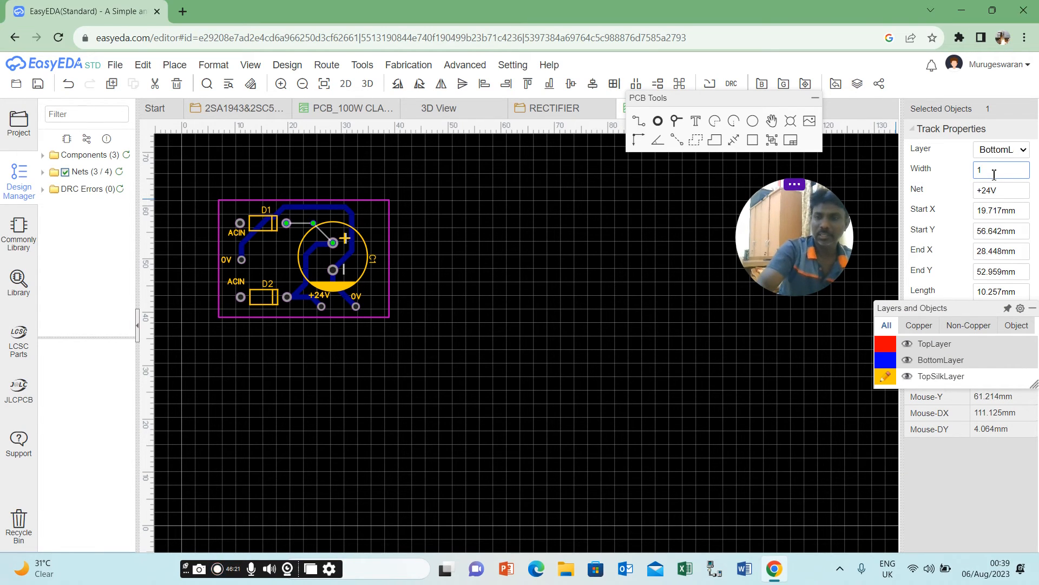
pyautogui.click(620, 271)
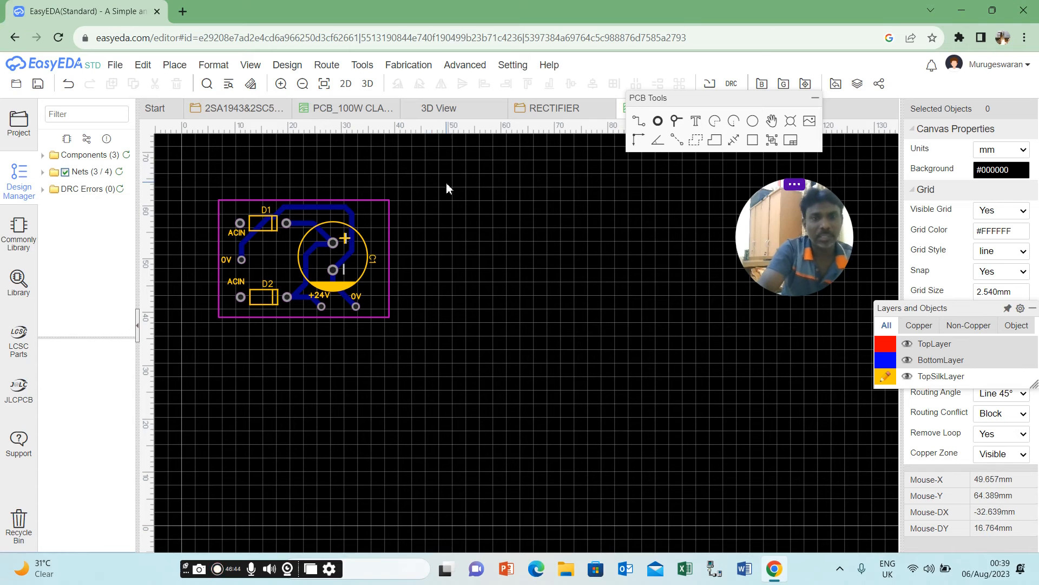
# Preview the rectifier board in 3D, look over the amplifier board's 3D view and the RECTIFIER schematic, and return to the rectifier PCB.
pyautogui.click(367, 84)
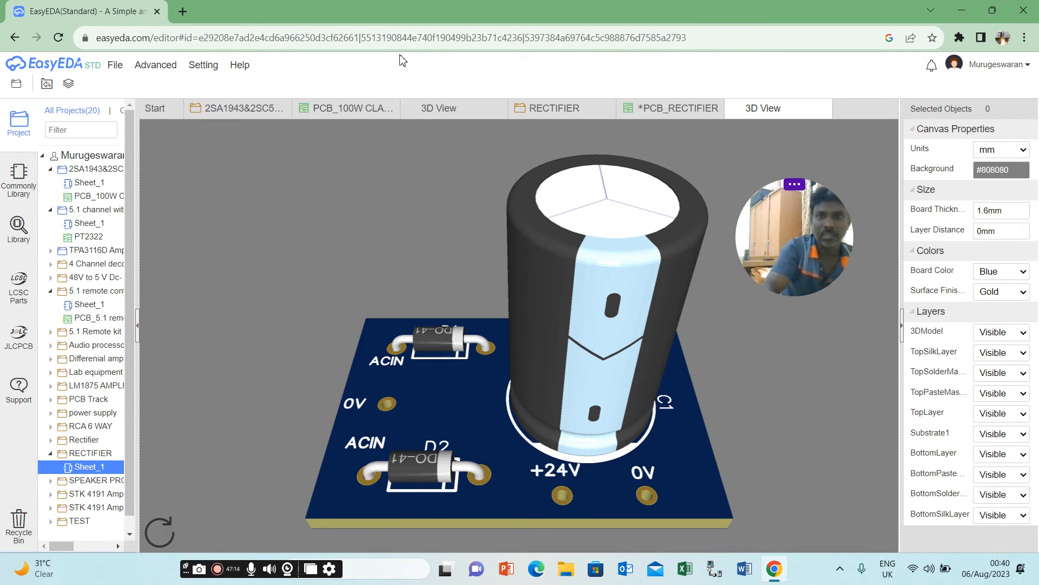
pyautogui.click(441, 112)
pyautogui.click(336, 111)
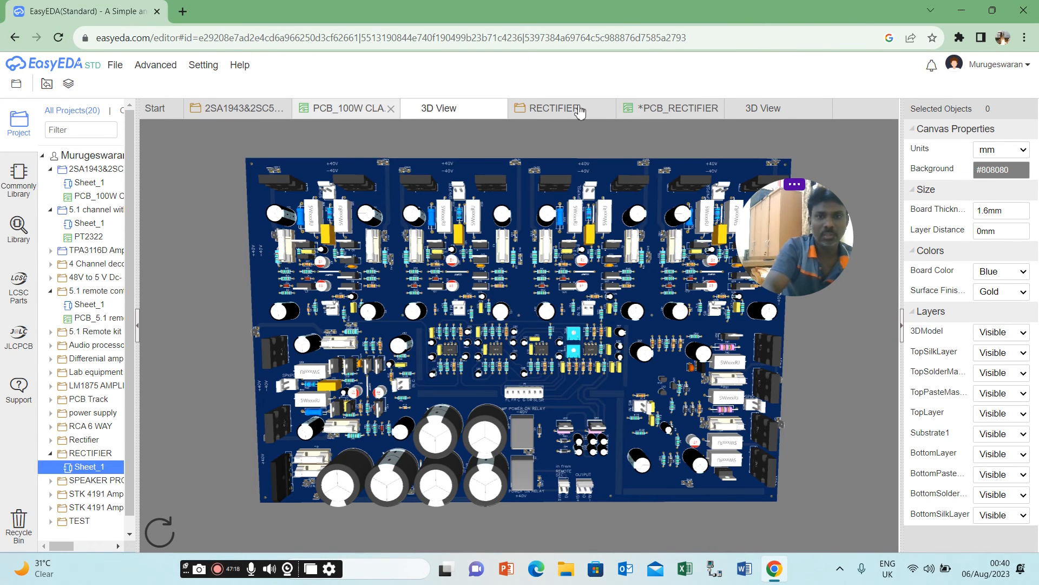
pyautogui.click(587, 110)
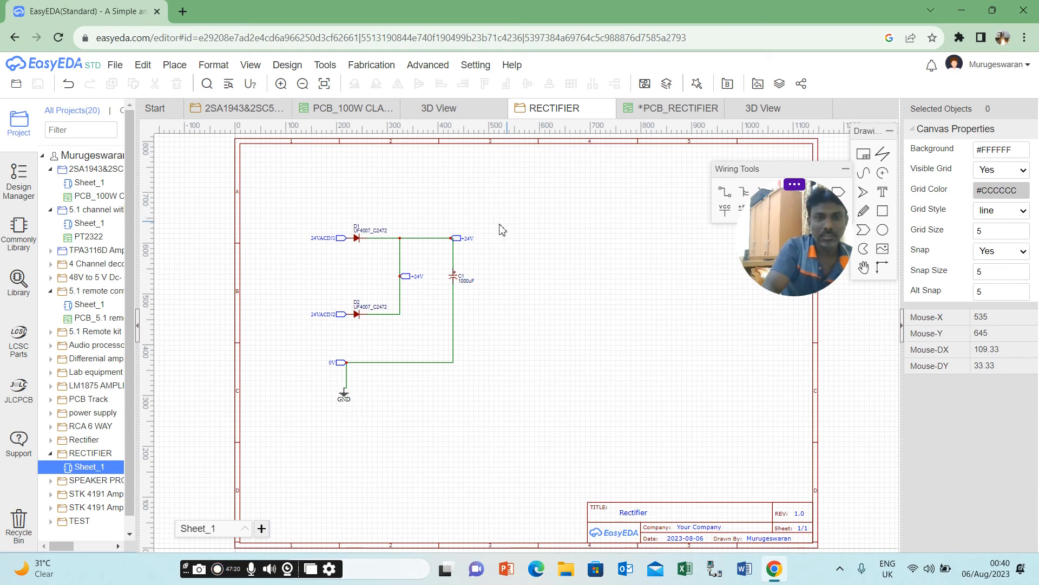
pyautogui.click(691, 113)
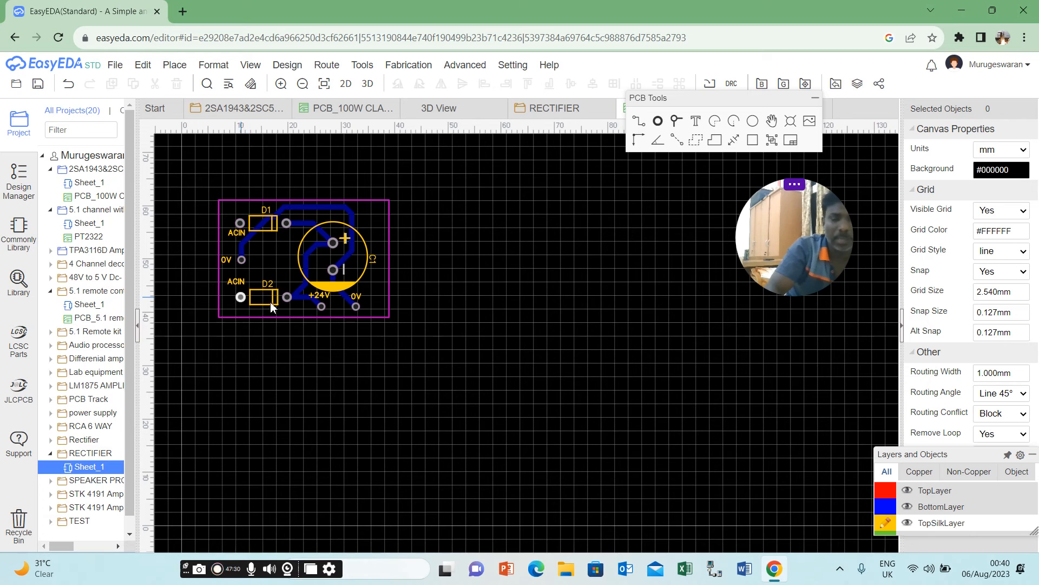
# Close the RECTIFIER schematic and save the PCB_RECTIFIER board.
pyautogui.click(456, 111)
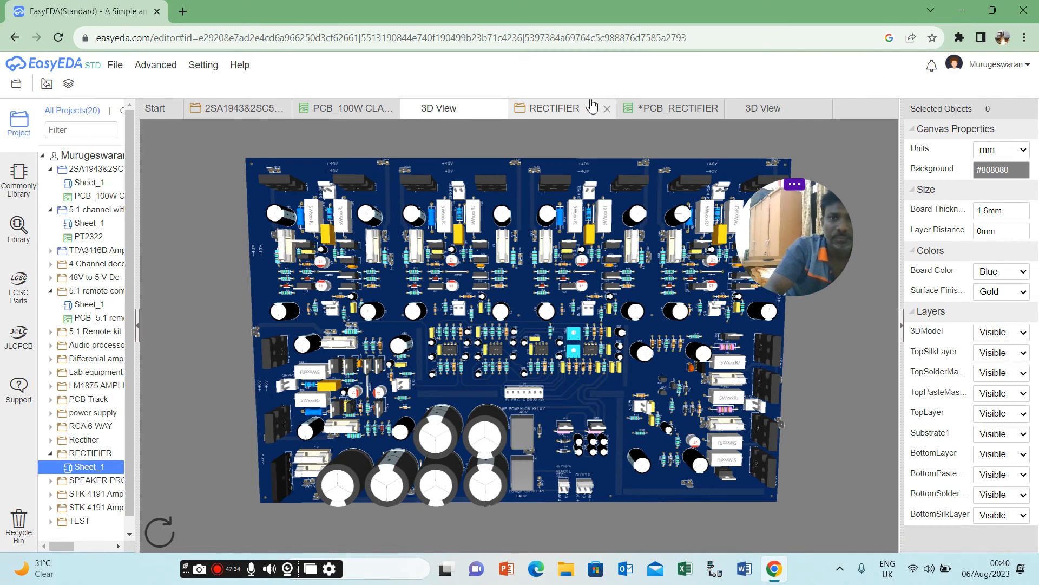
pyautogui.click(609, 111)
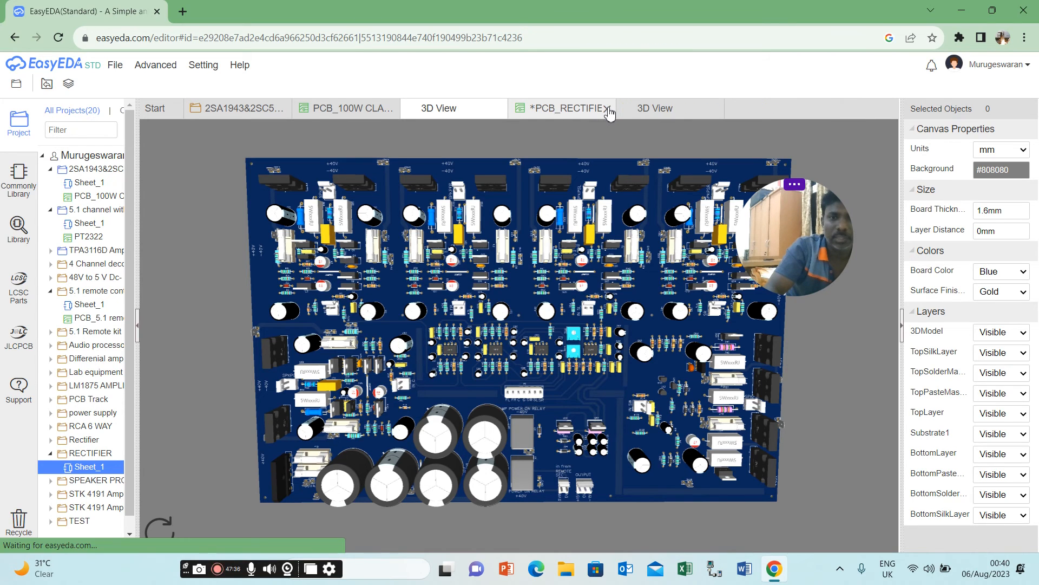
pyautogui.click(609, 111)
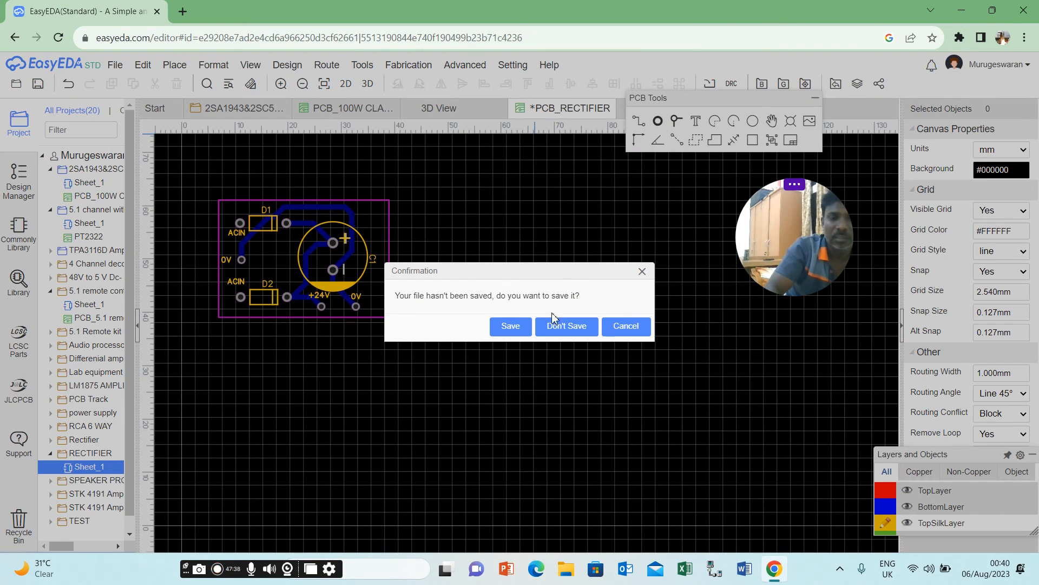
pyautogui.click(514, 326)
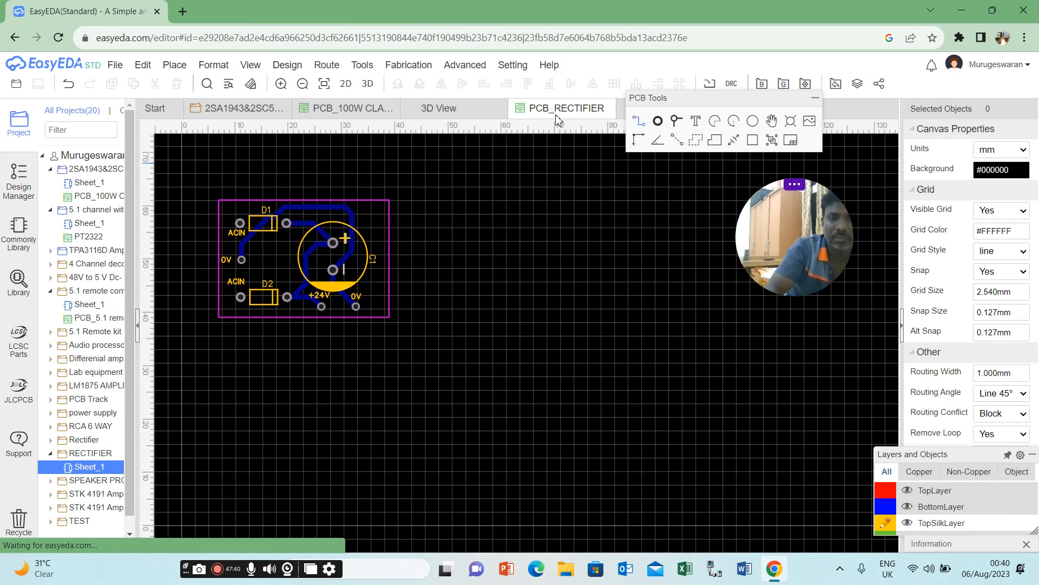
# Close the unrelated PCB_100W board and the 2SA1943 amplifier schematic.
pyautogui.click(376, 111)
pyautogui.click(396, 114)
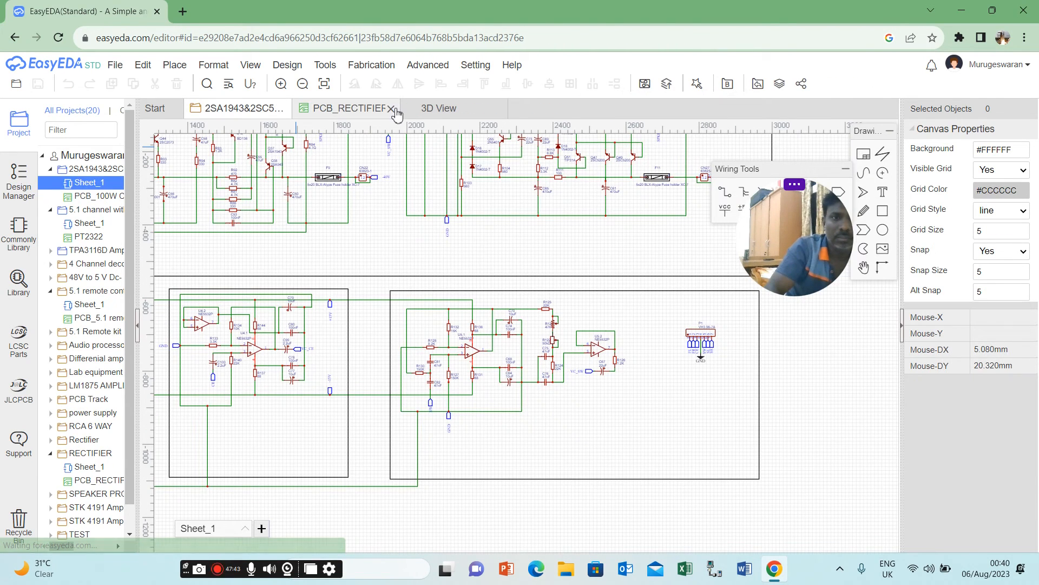
pyautogui.click(283, 109)
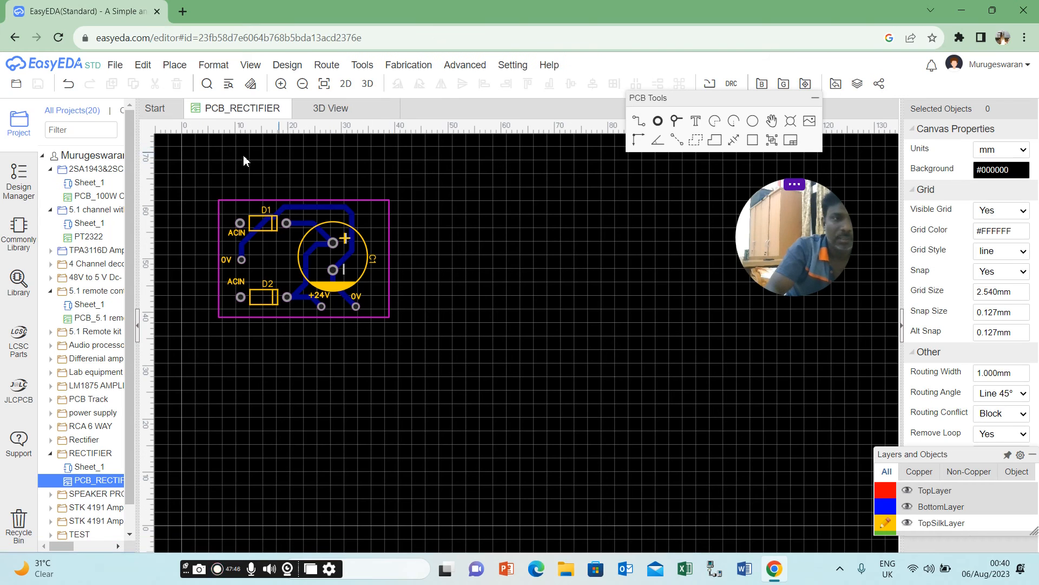
# Reopen Sheet_1 of the RECTIFIER project and switch back to the PCB_RECTIFIER board.
pyautogui.doubleClick(93, 457)
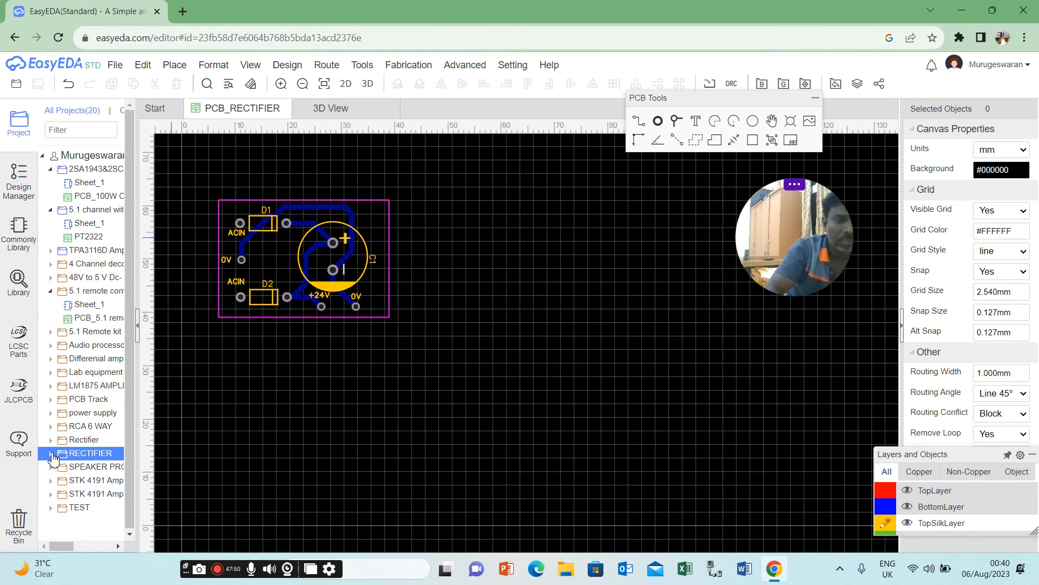
pyautogui.click(52, 458)
pyautogui.click(84, 469)
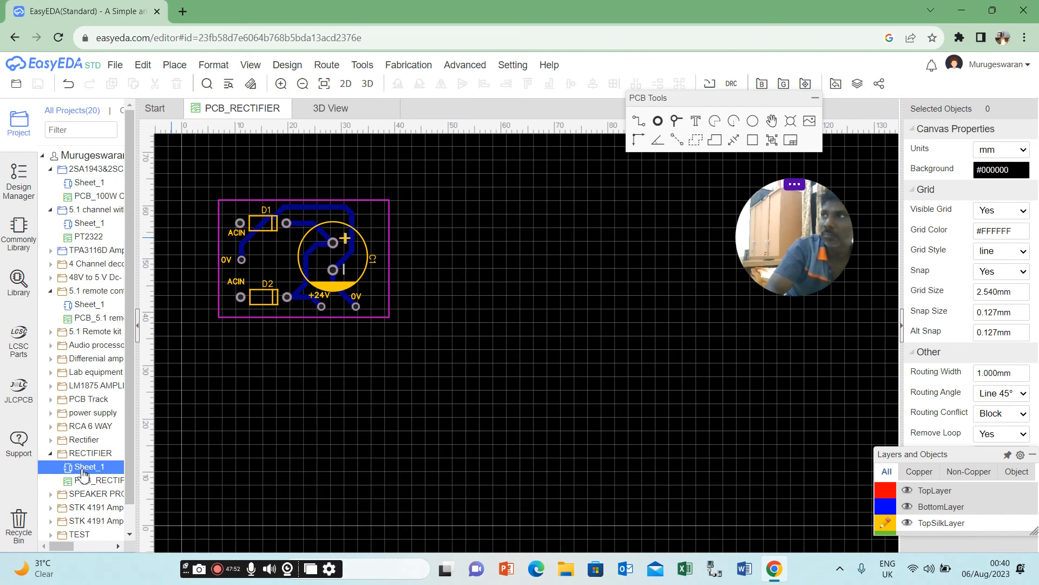
pyautogui.doubleClick(82, 470)
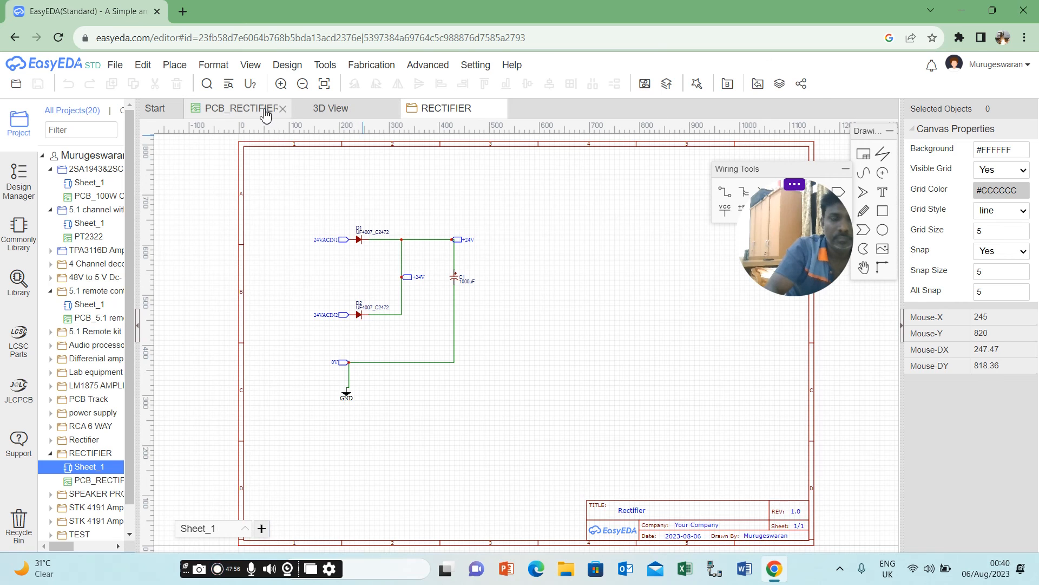
pyautogui.click(242, 108)
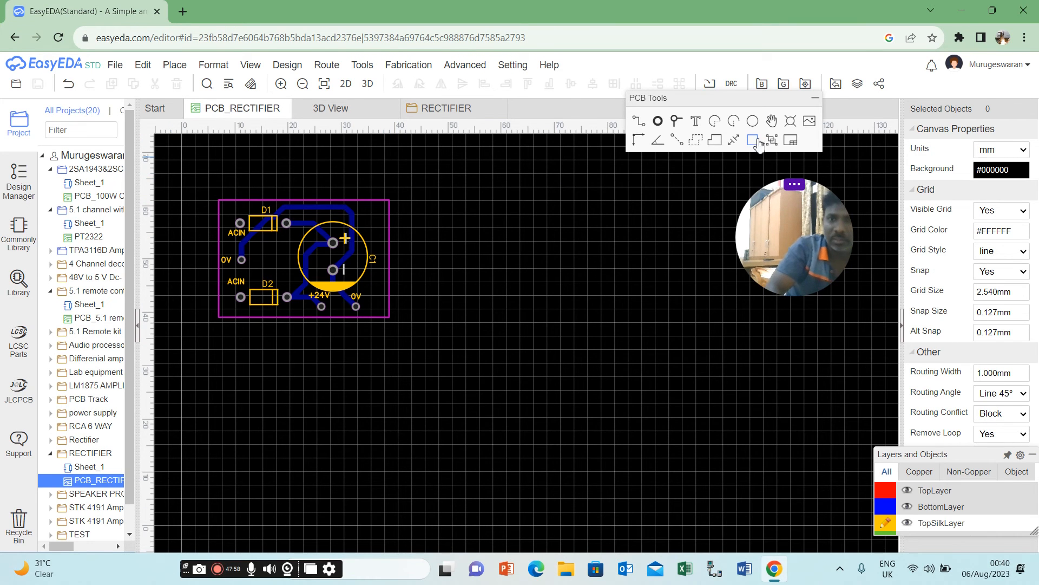
# Copy D1's left pad, using the pad's centre as the reference point.
pyautogui.click(658, 121)
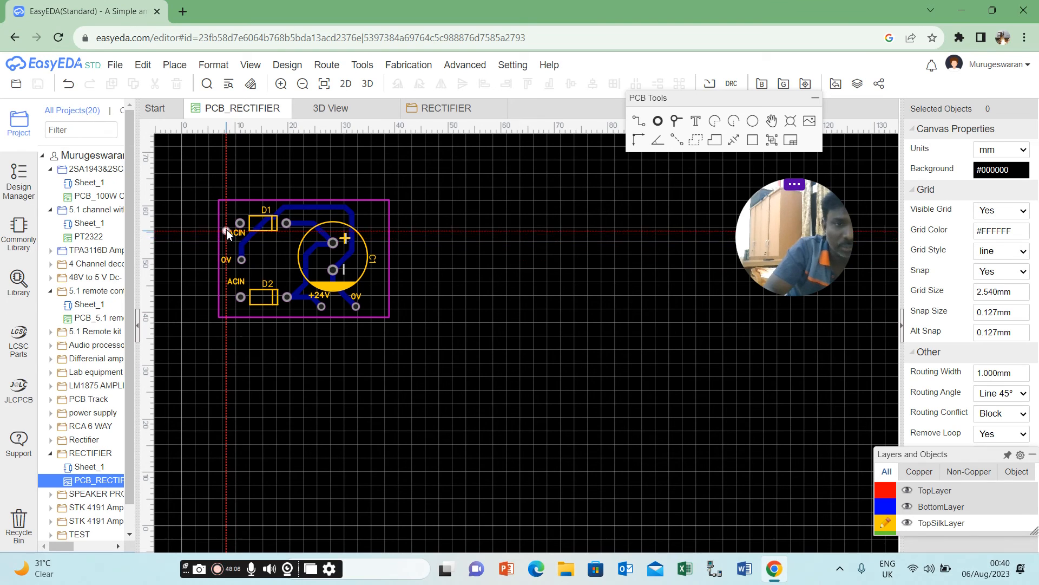
pyautogui.press('Escape')
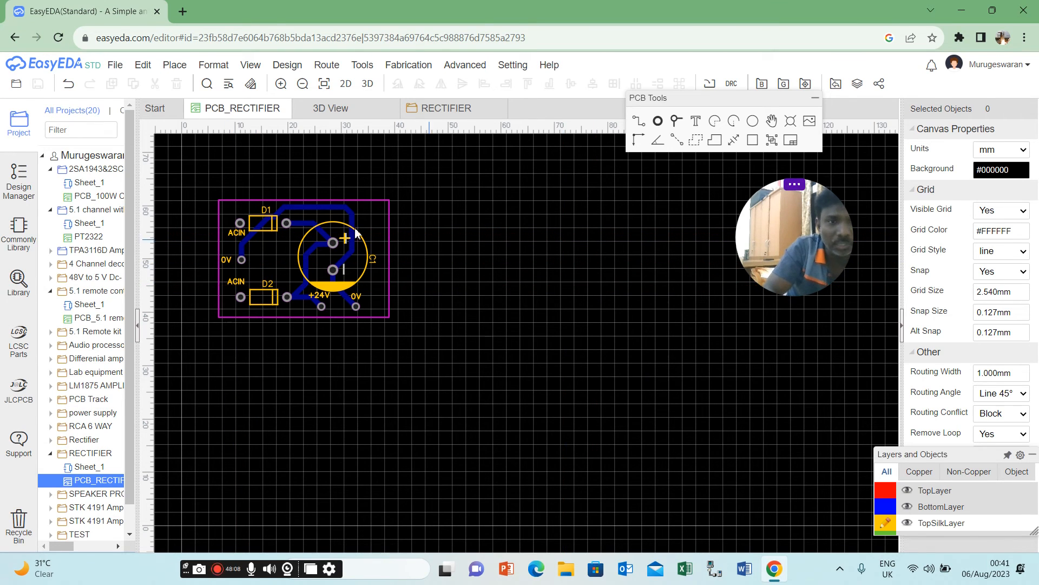
pyautogui.click(239, 229)
pyautogui.click(240, 230)
pyautogui.click(241, 230)
pyautogui.rightClick(240, 224)
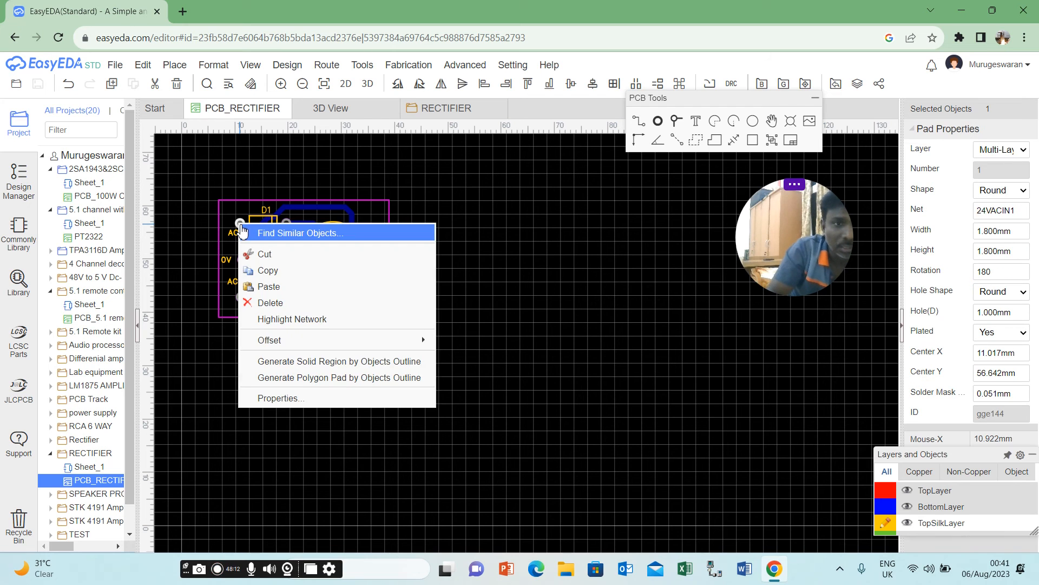
pyautogui.click(276, 274)
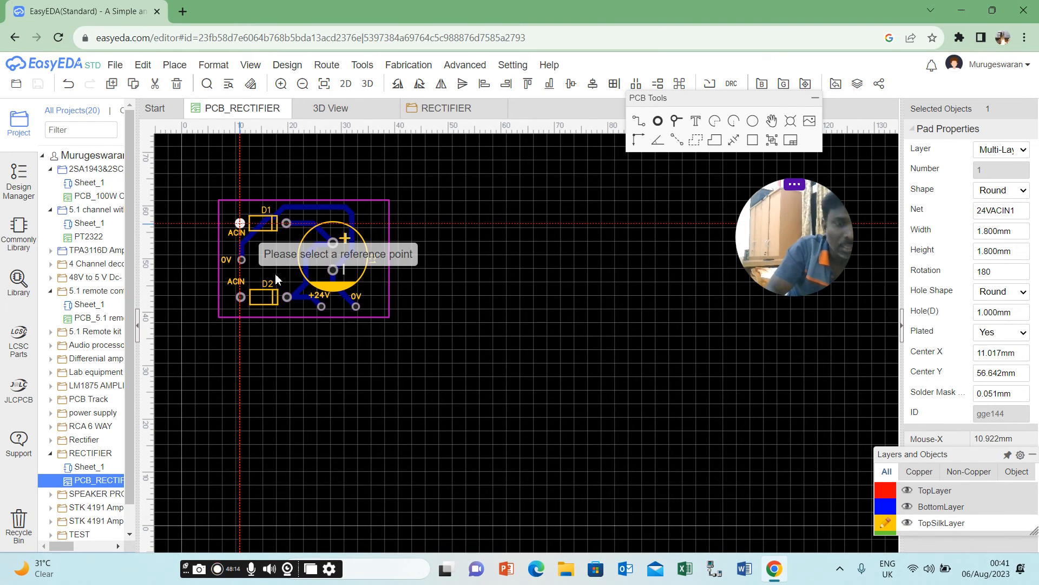
pyautogui.click(240, 225)
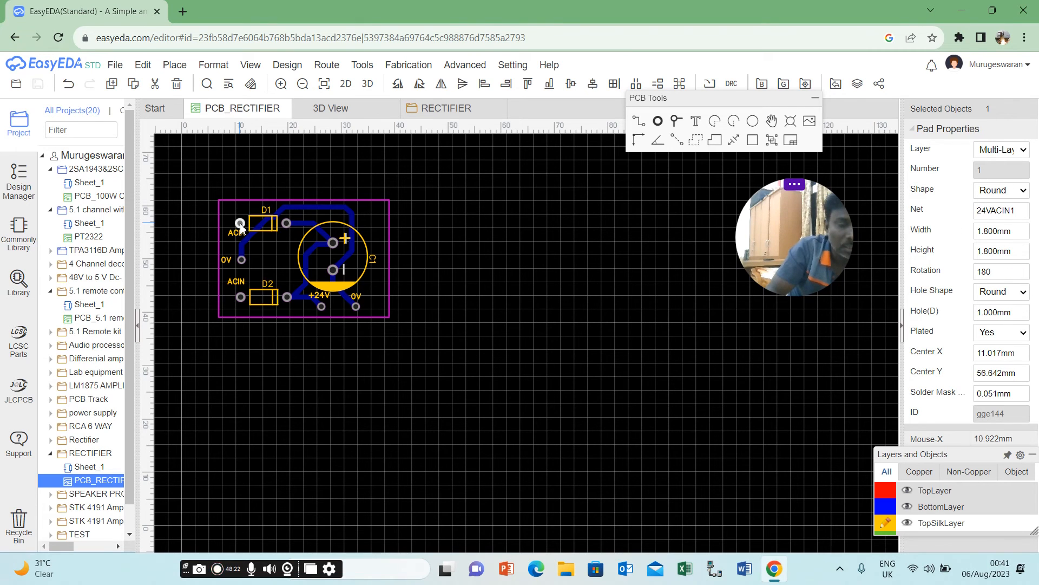
# Try to copy D1's left pad once more with a reference point at the pad.
pyautogui.rightClick(241, 226)
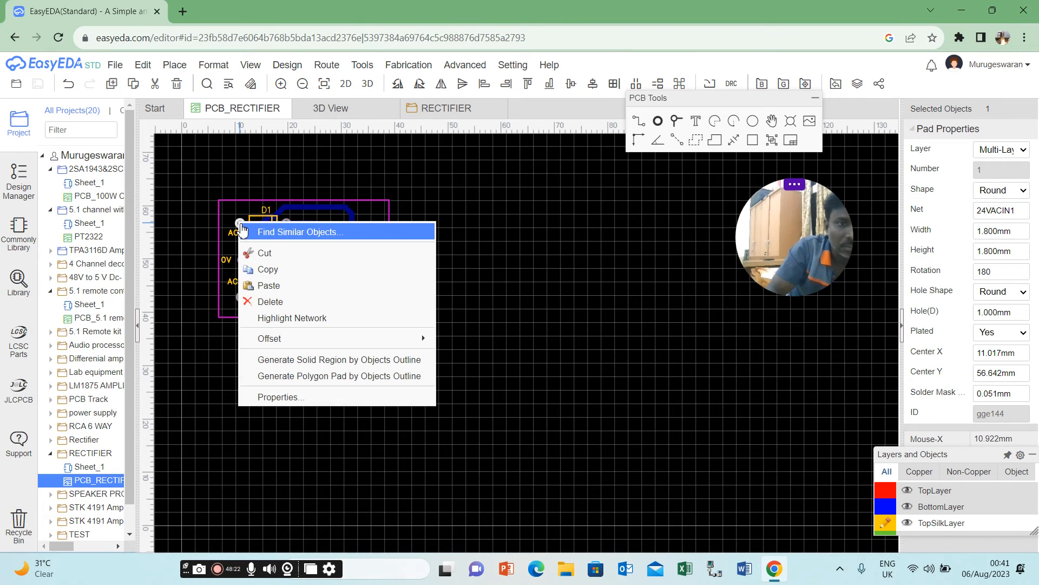
pyautogui.click(284, 275)
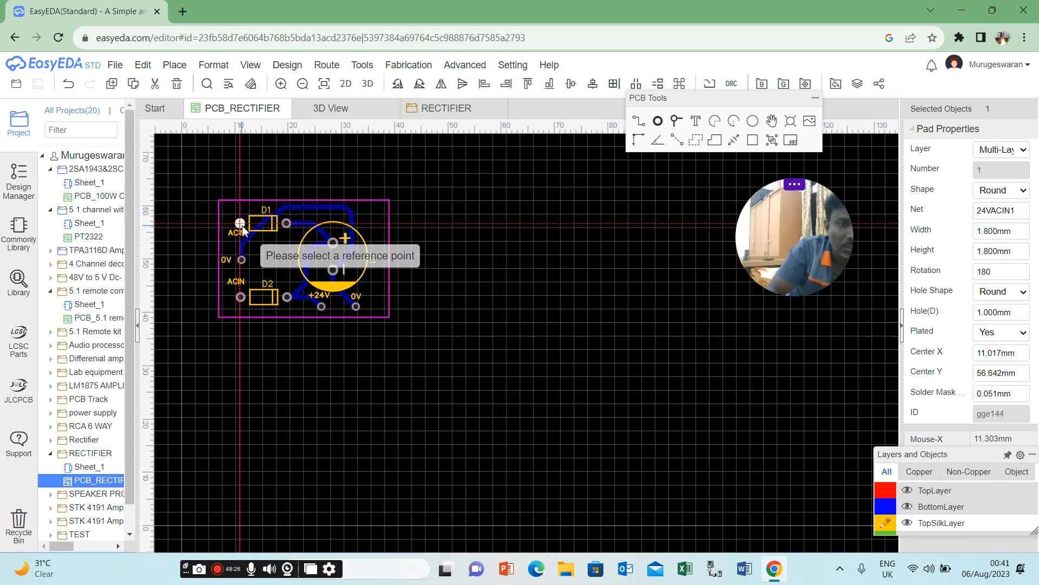
pyautogui.moveTo(240, 224); pyautogui.dragTo(236, 216)
# Undo the recent board edits back to before the tracks were widened, and save PCB_RECTIFIER.
pyautogui.hotkey('ctrl', 'z')
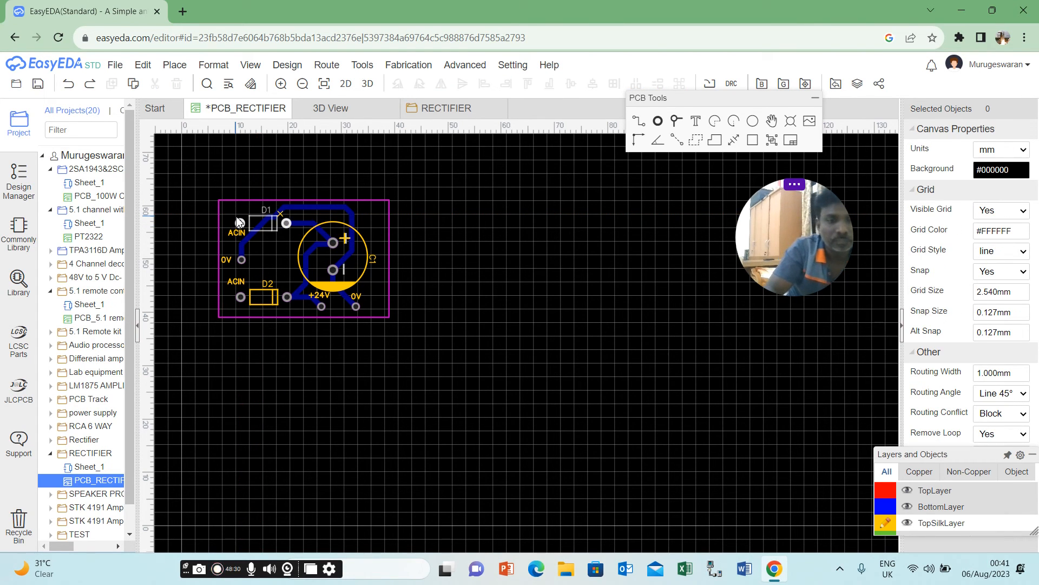
pyautogui.hotkey('ctrl', 'z')
pyautogui.hotkey('ctrl', 'z')
pyautogui.hotkey('ctrl', 'z')
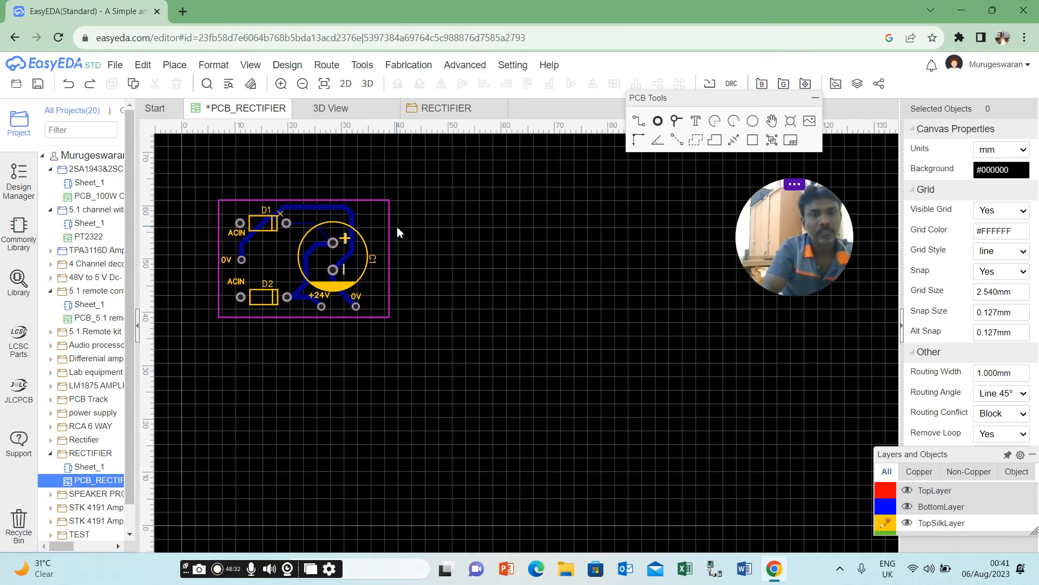
pyautogui.hotkey('ctrl', 'z')
pyautogui.hotkey('ctrl', 'z')
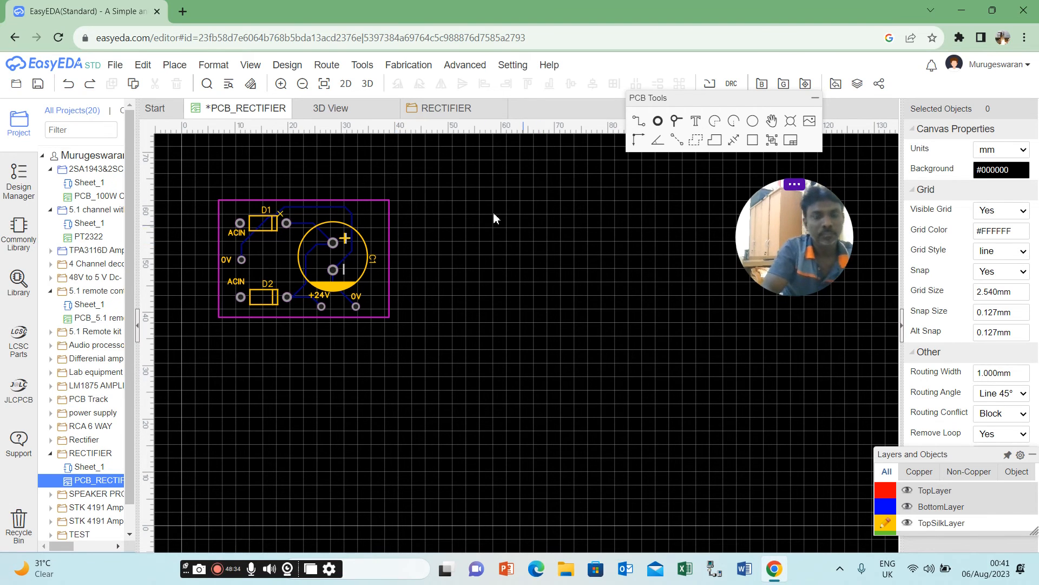
pyautogui.click(286, 109)
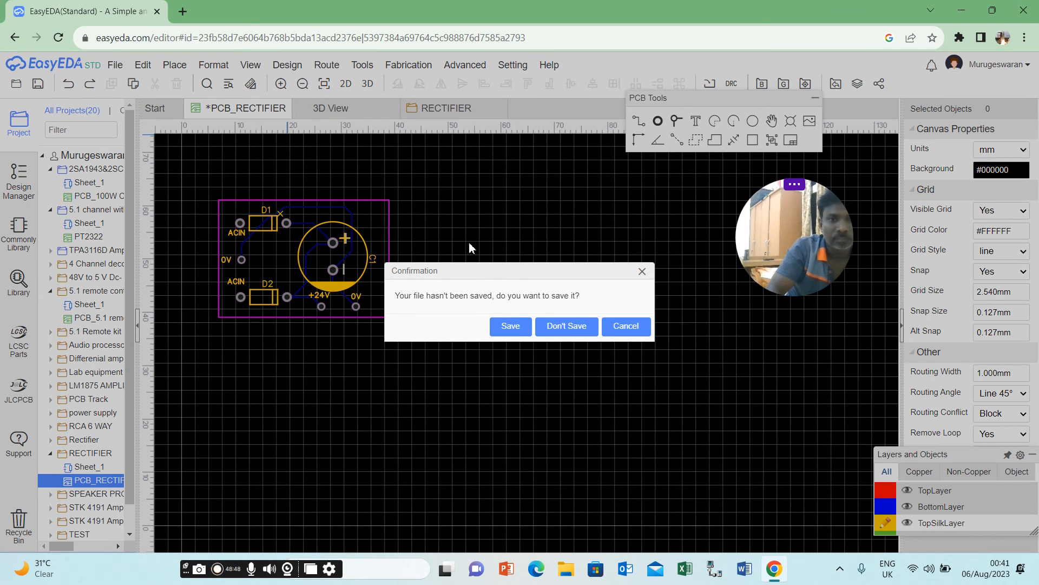
pyautogui.click(512, 326)
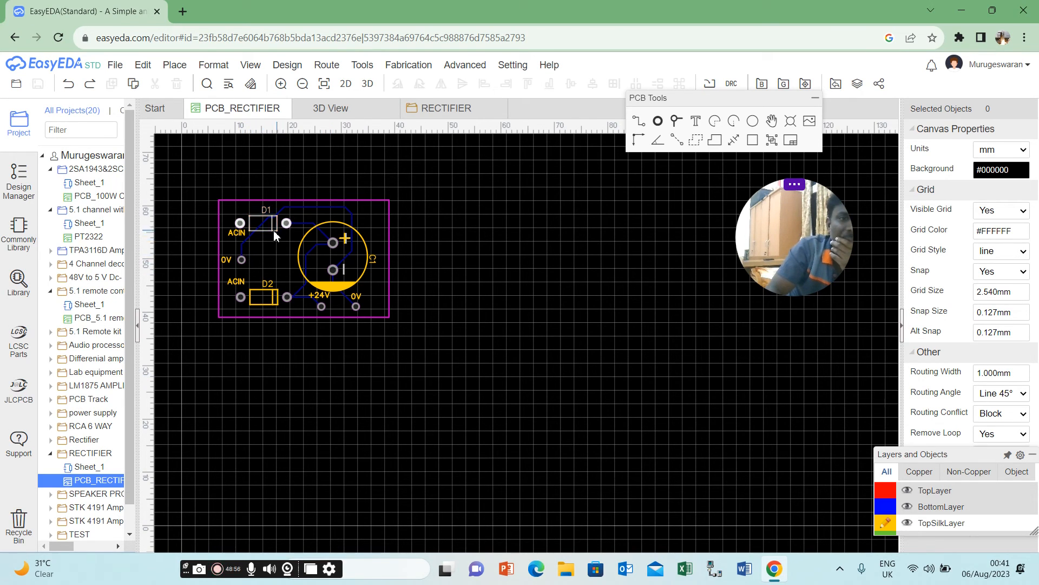
# Place two new pads just inside the board's left edge, one beside D1's left pad and one beside D2's left pad.
pyautogui.click(658, 120)
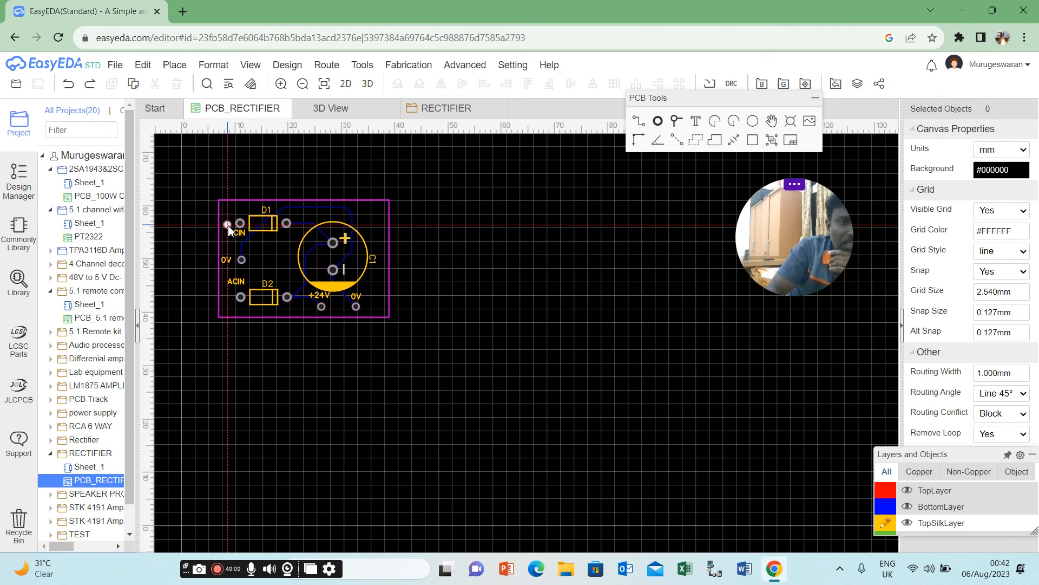
pyautogui.click(227, 224)
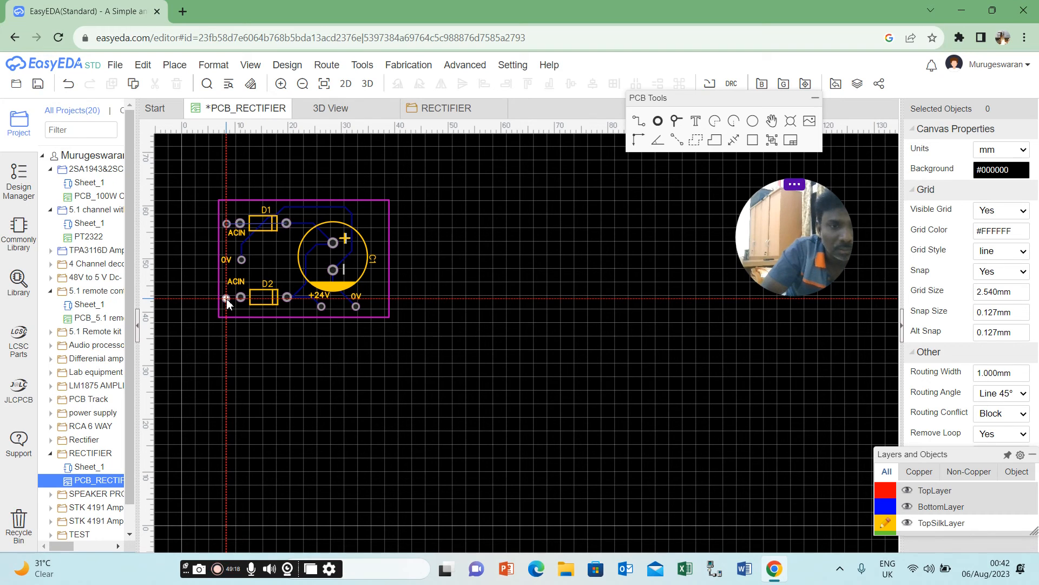
pyautogui.click(228, 298)
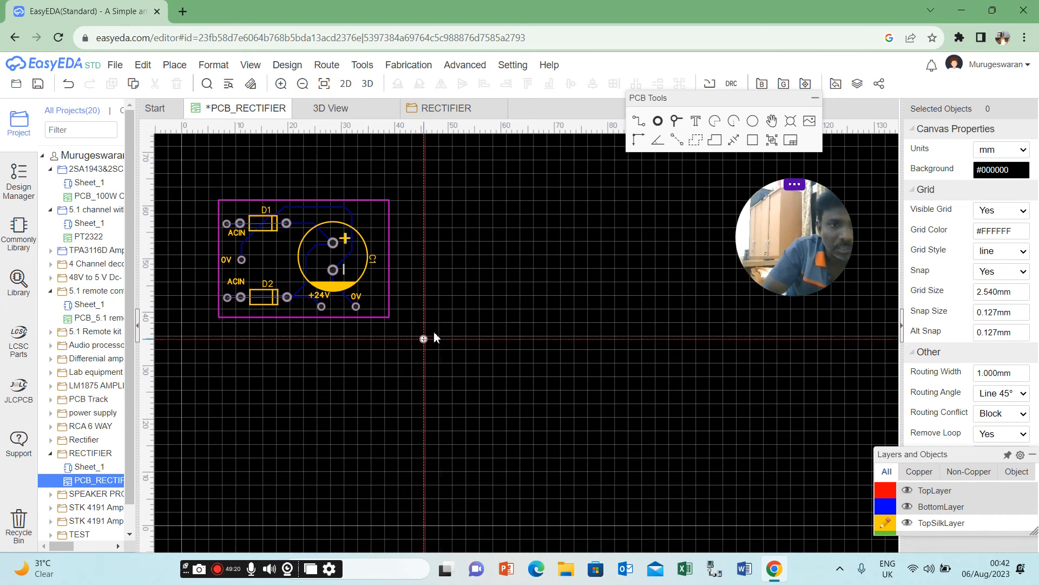
pyautogui.press('Escape')
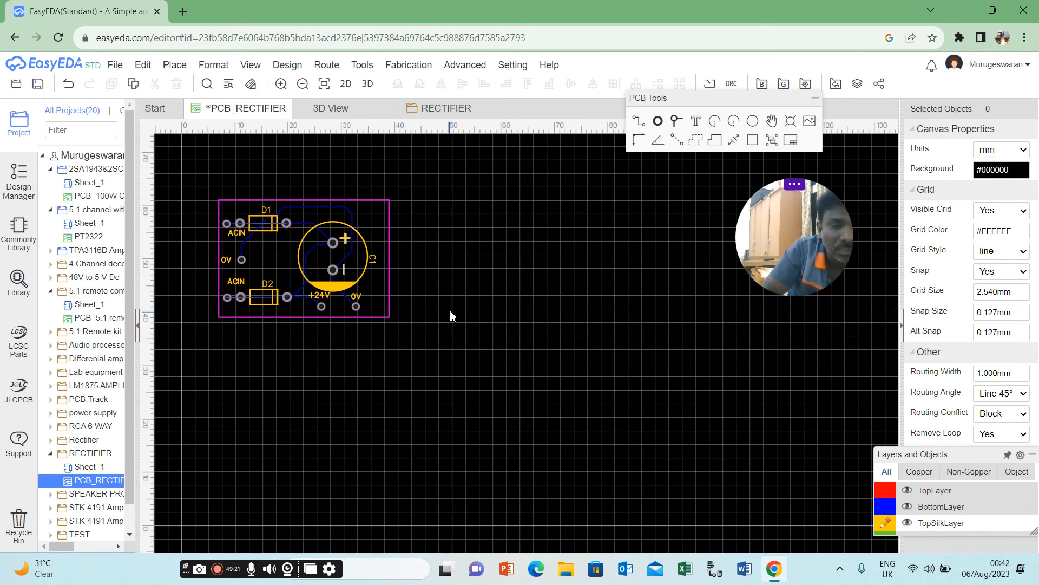
# Check the net of D1's left pad and assign the net 24VACIN1 to the new pad beside it.
pyautogui.click(242, 222)
pyautogui.click(242, 222)
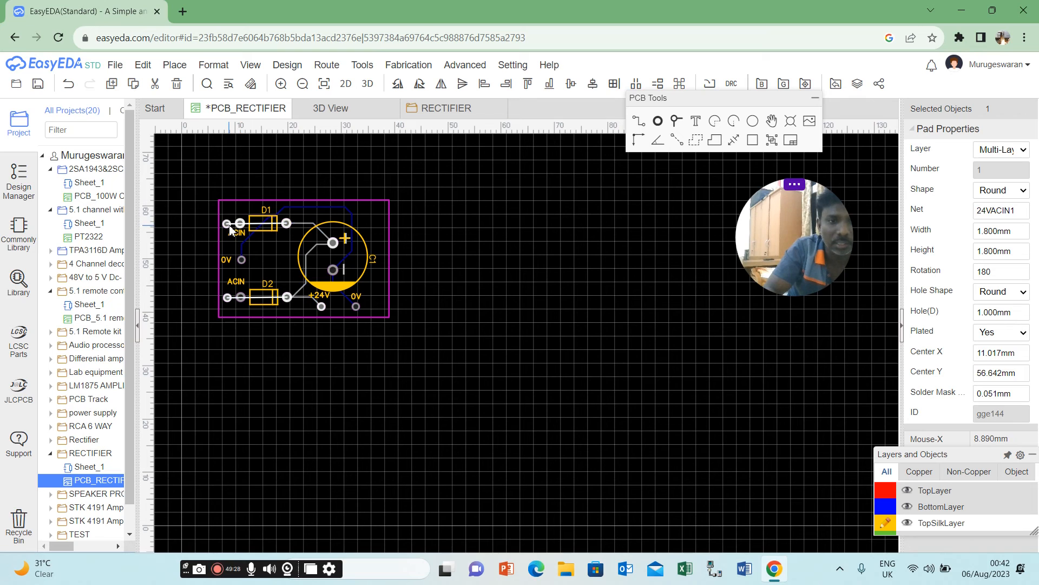
pyautogui.click(228, 224)
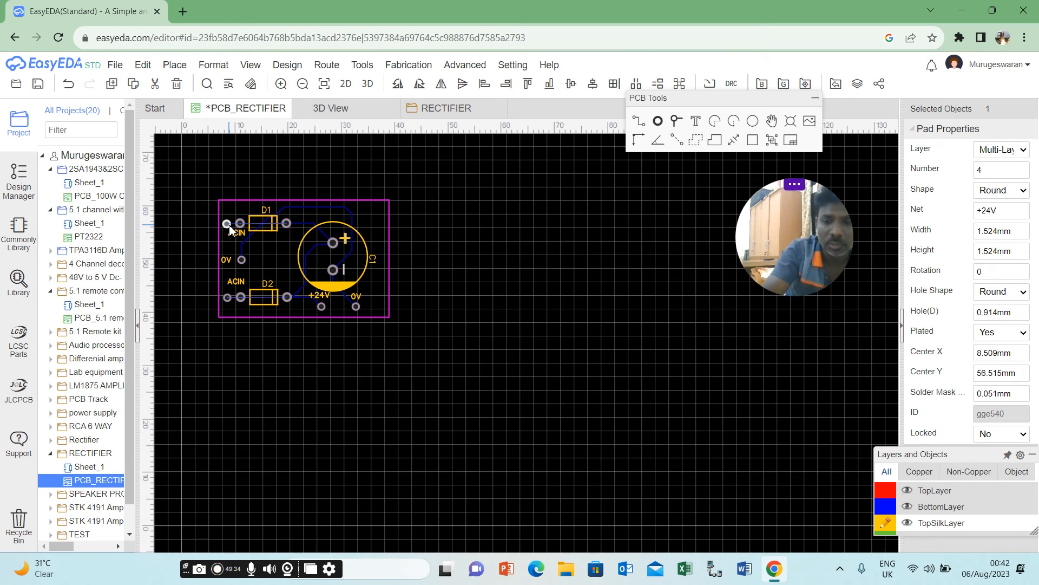
pyautogui.doubleClick(992, 216)
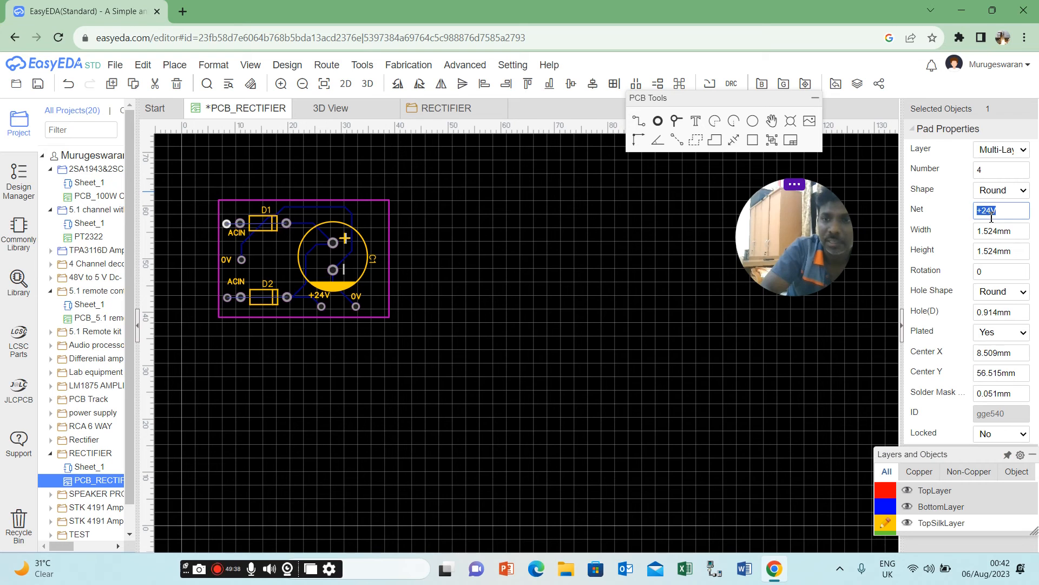
pyautogui.write('24VACIN')
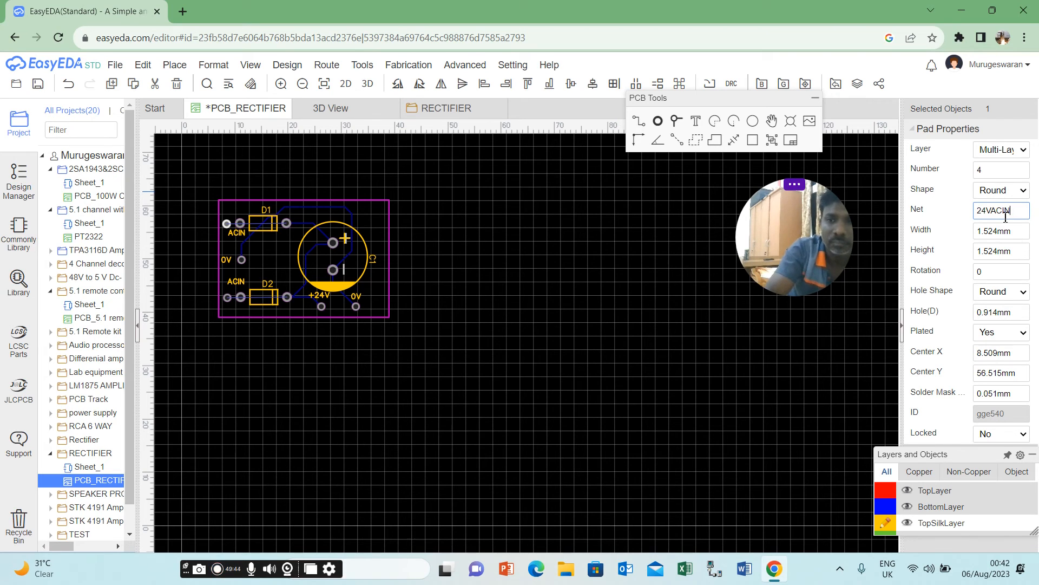
pyautogui.write('1')
pyautogui.press('Return')
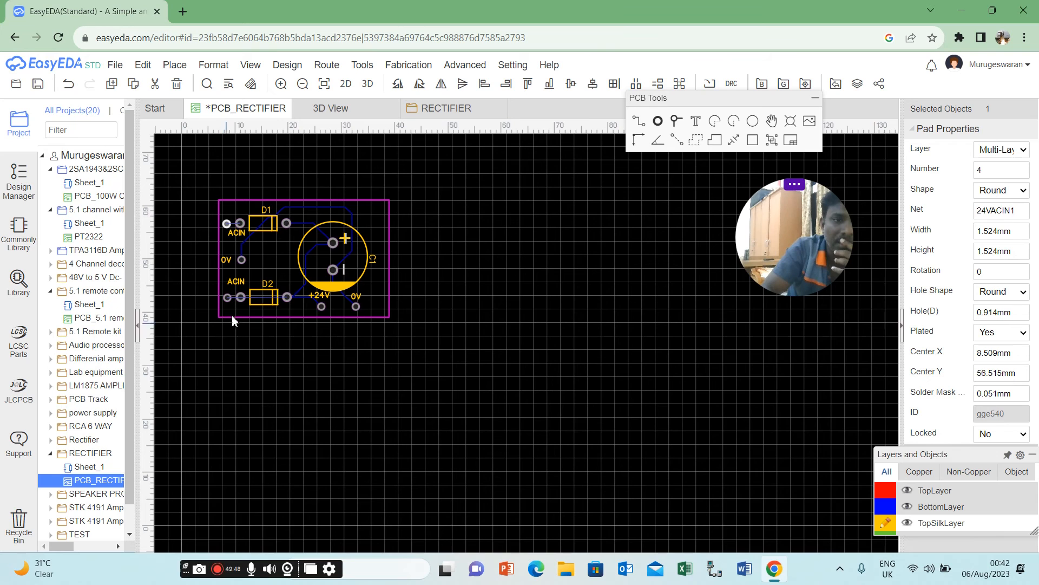
# Assign the net 24VACIN2 to the new pad beside D2's left pad.
pyautogui.click(226, 298)
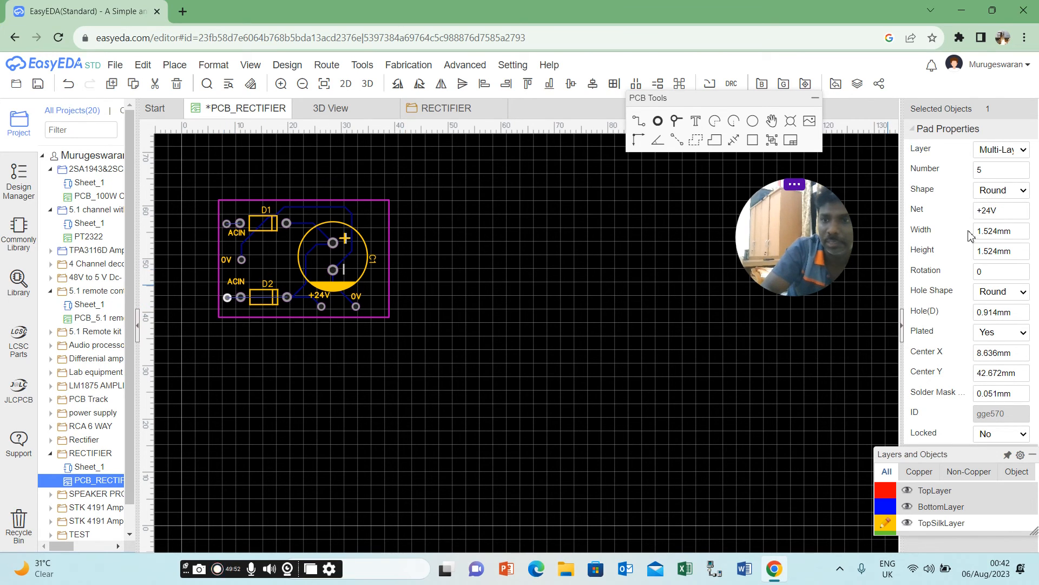
pyautogui.click(994, 214)
pyautogui.write('24VACIN2')
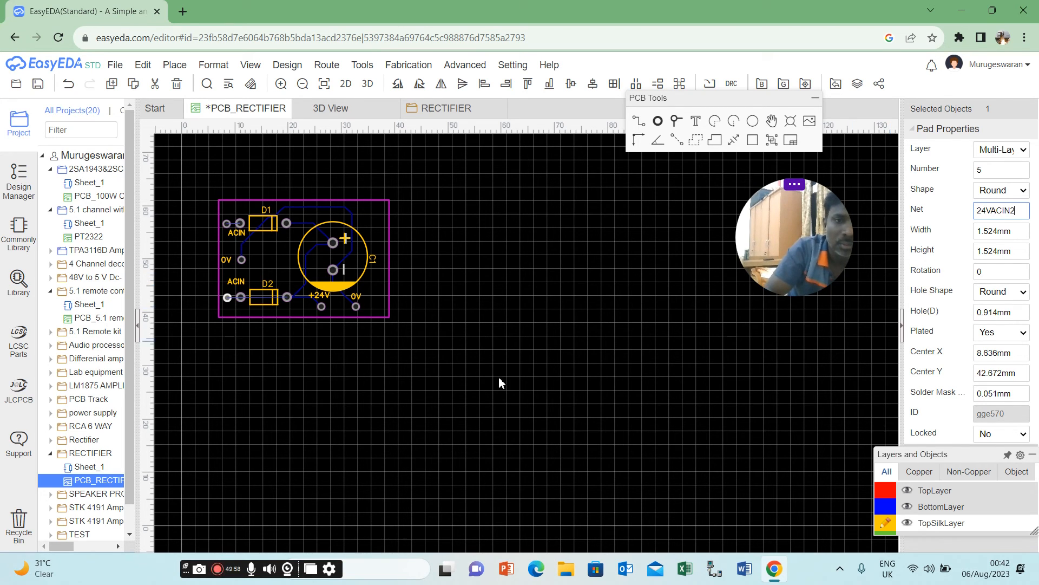
pyautogui.click(363, 420)
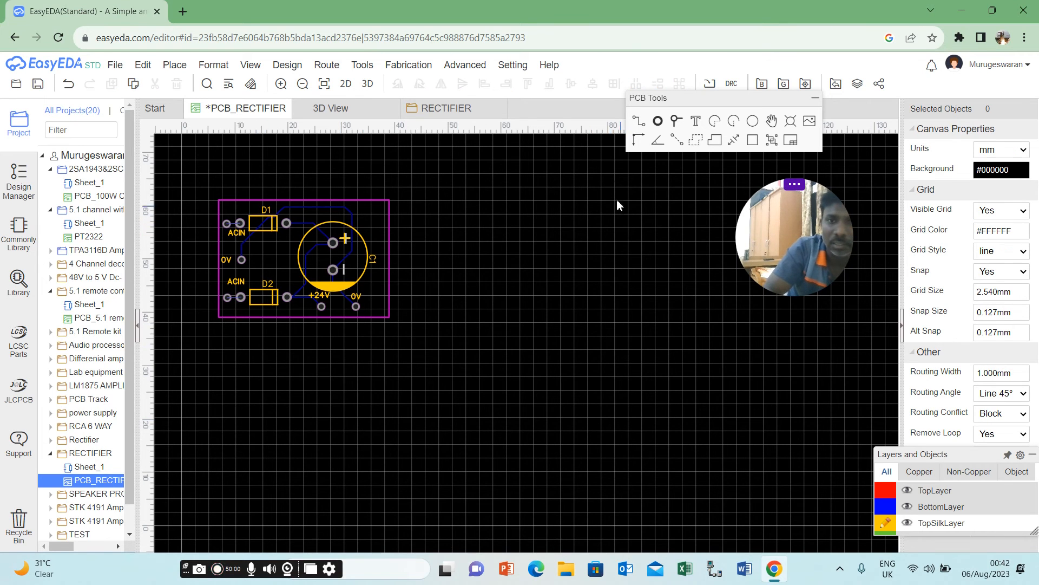
# Try to draw a 1 mm line joining D1's left pad and its new neighbouring pad on TopSilkLayer.
pyautogui.click(646, 140)
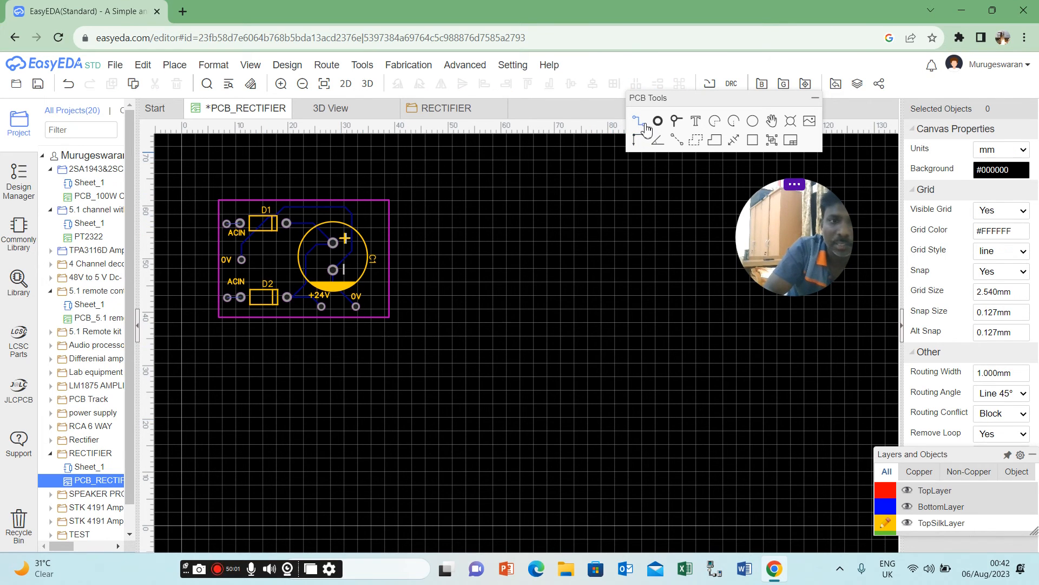
pyautogui.click(227, 223)
pyautogui.rightClick(249, 256)
pyautogui.rightClick(249, 257)
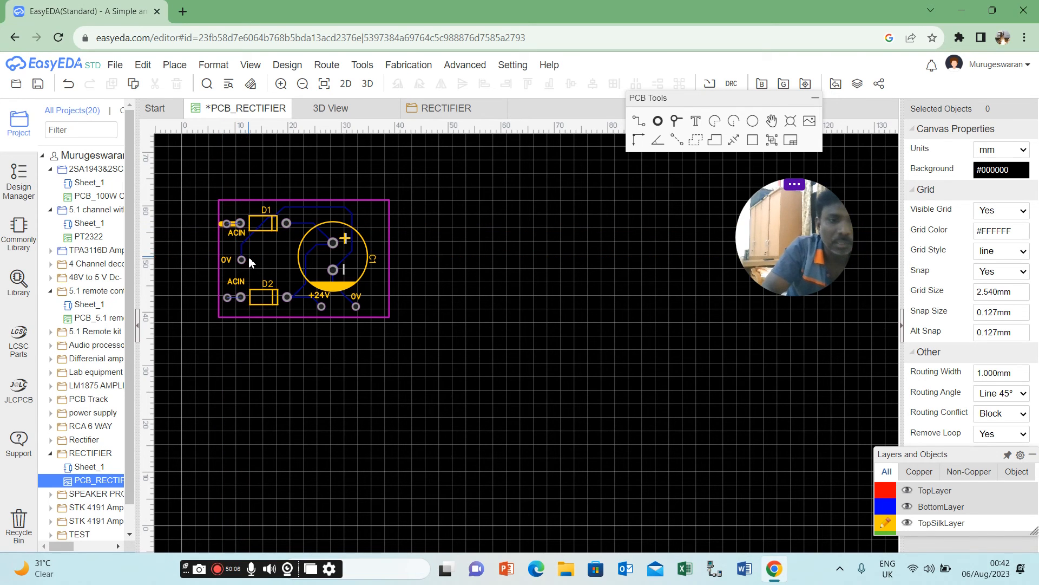
pyautogui.click(236, 228)
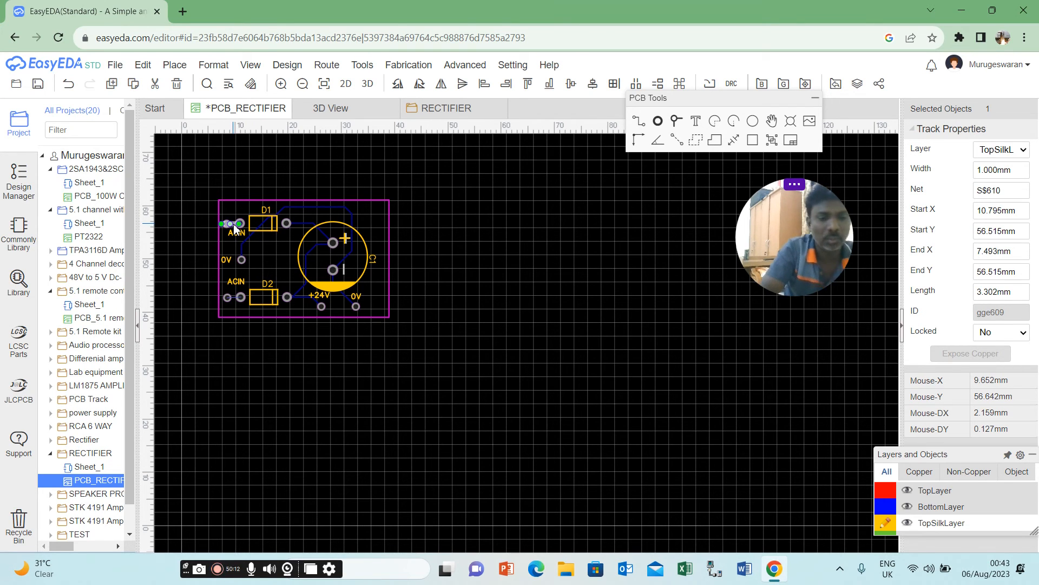
pyautogui.hotkey('ctrl', 'z')
# Route BottomLayer tracks from the two new pads to the adjacent left pads of D1 and D2.
pyautogui.moveTo(888, 499)
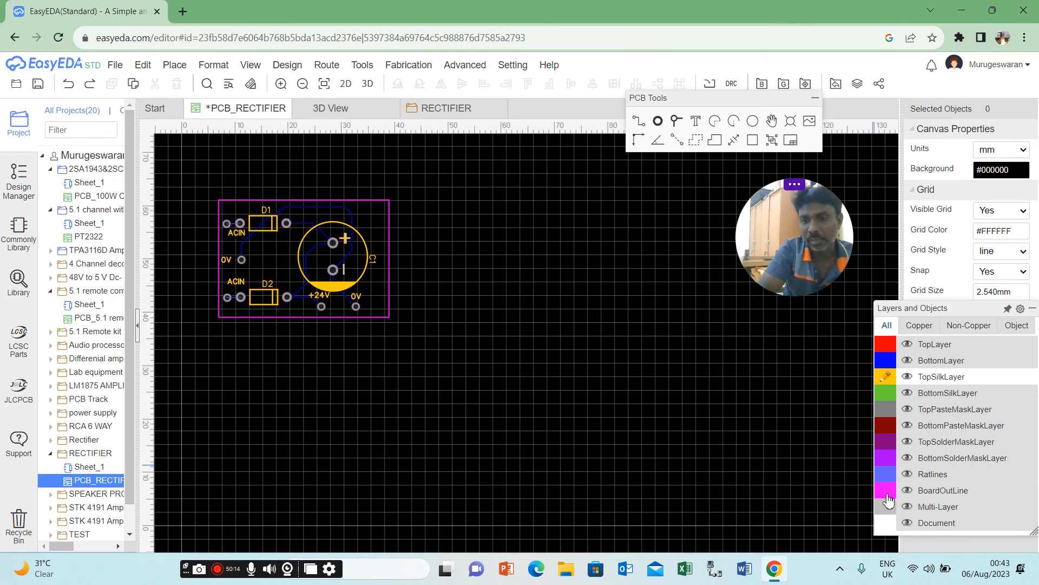
pyautogui.click(888, 361)
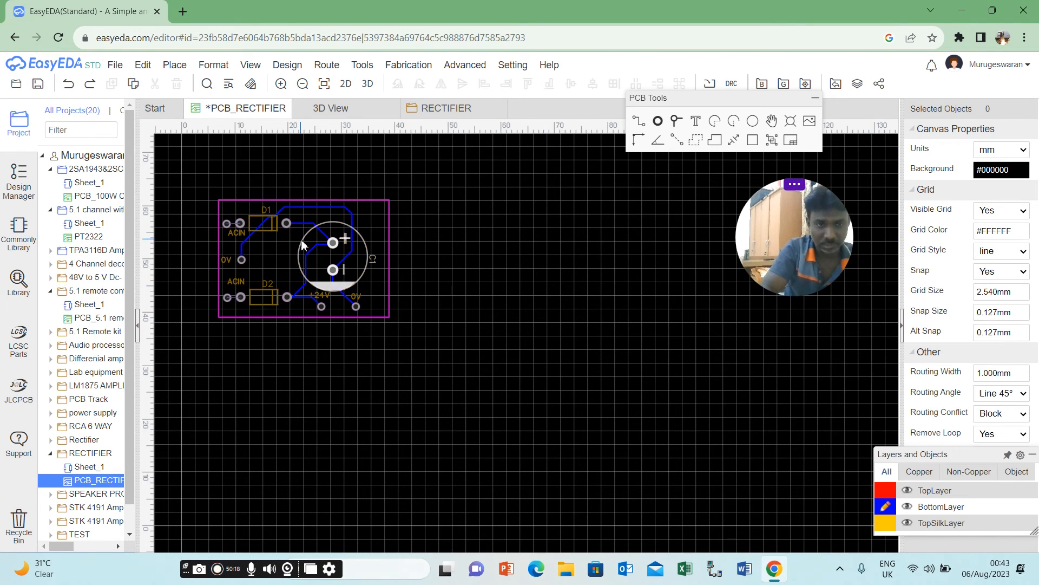
pyautogui.click(639, 121)
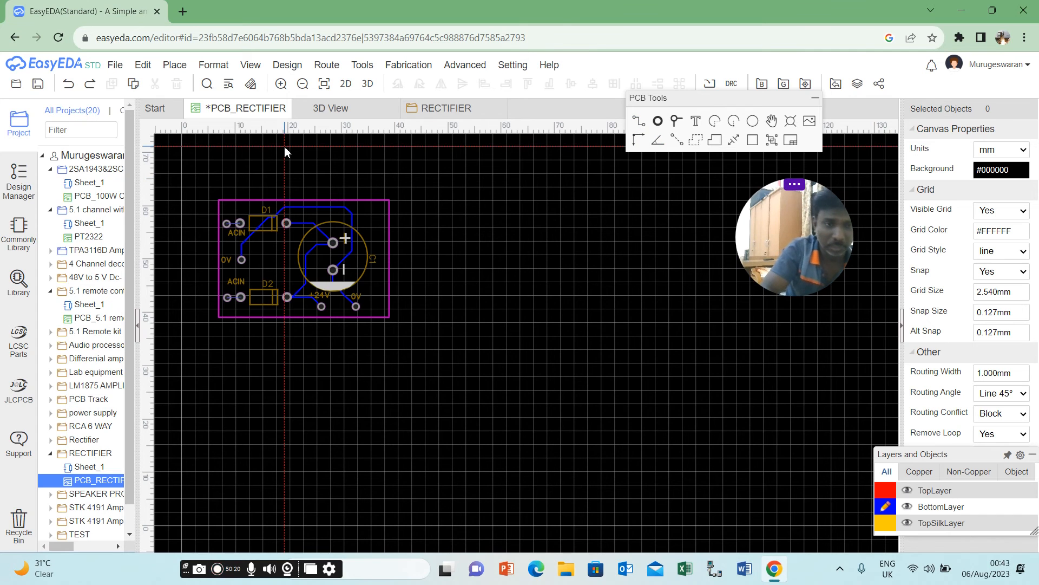
pyautogui.click(227, 224)
pyautogui.click(238, 223)
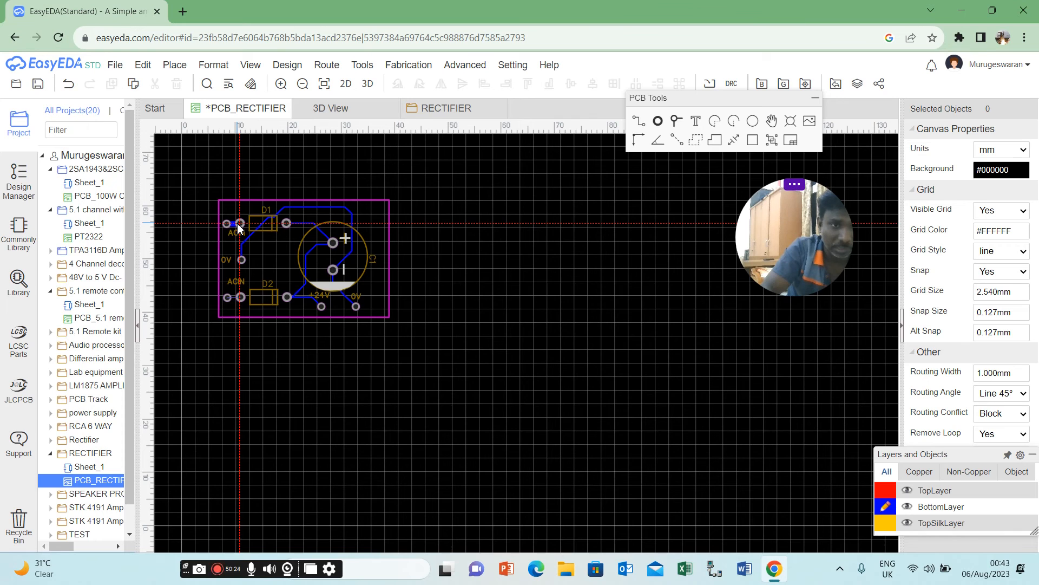
pyautogui.click(228, 298)
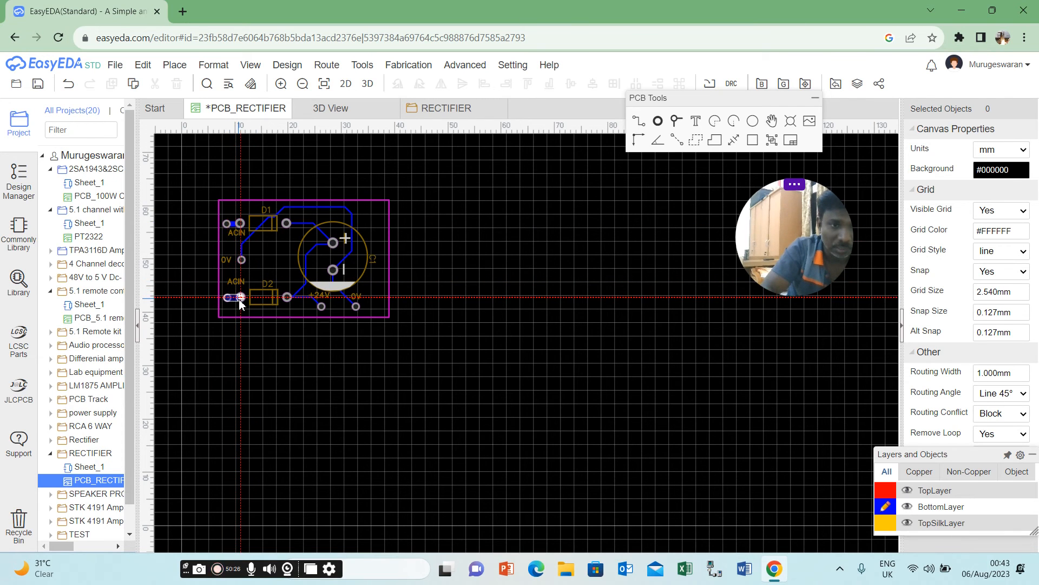
pyautogui.click(239, 298)
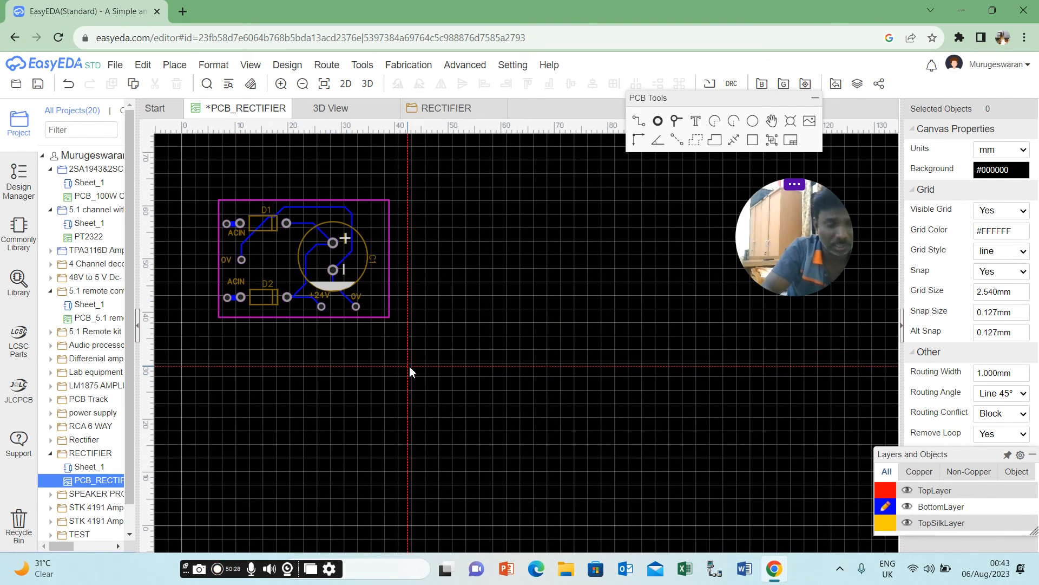
# Set the width of the 0V track between the left 0V pad and C1's negative pad to 1 mm.
pyautogui.click(343, 207)
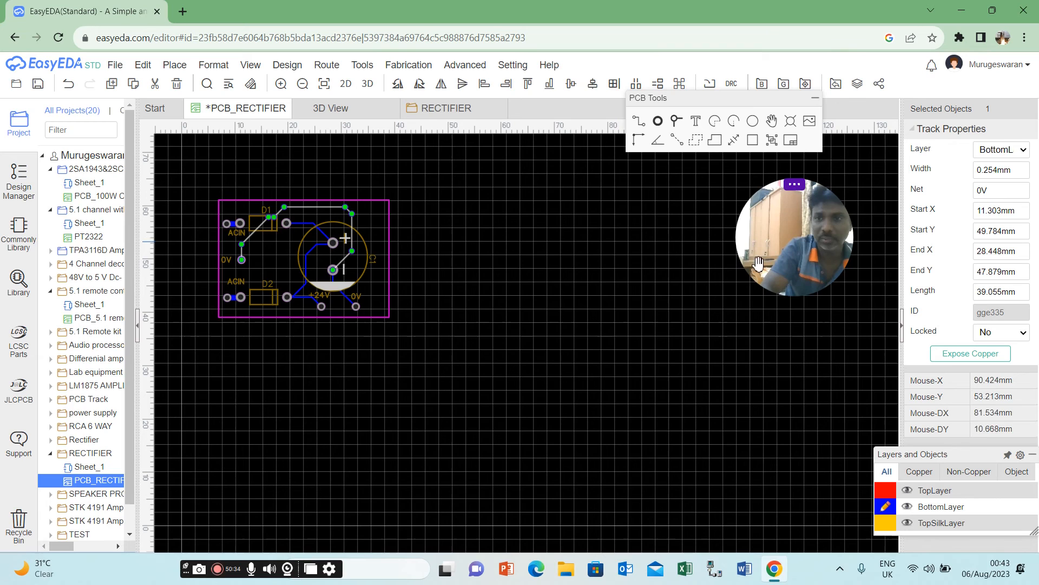
pyautogui.click(986, 171)
pyautogui.write('1')
pyautogui.click(624, 365)
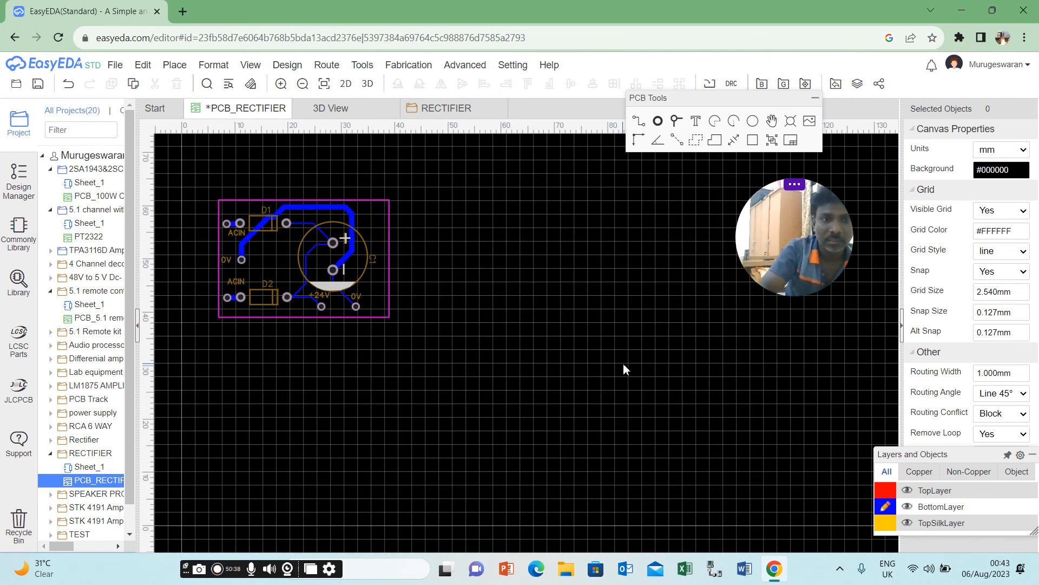
# Set the width of the +24V track between D1's right pad and C1's positive pad to 1 mm.
pyautogui.click(311, 223)
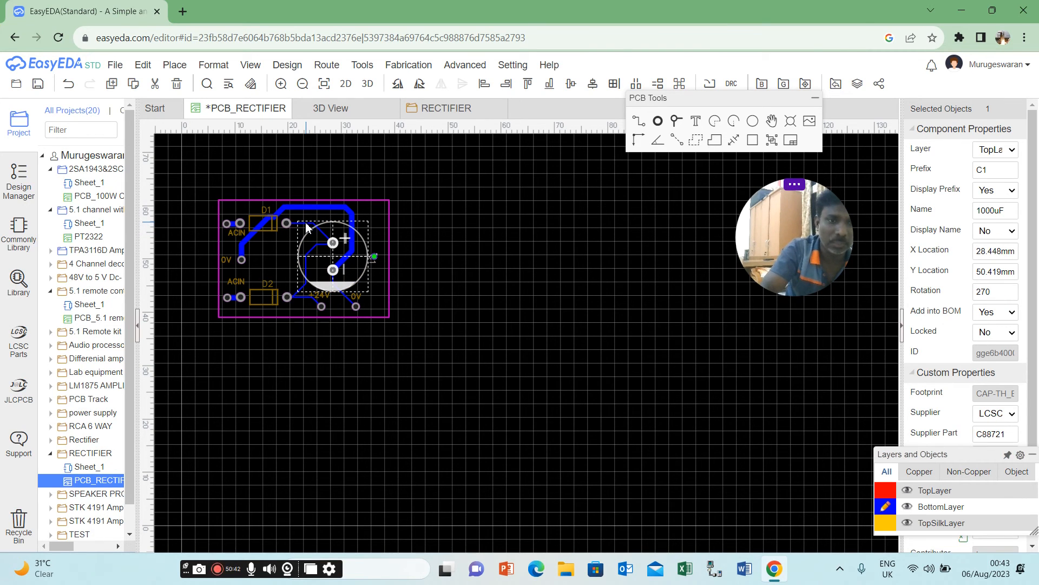
pyautogui.click(306, 225)
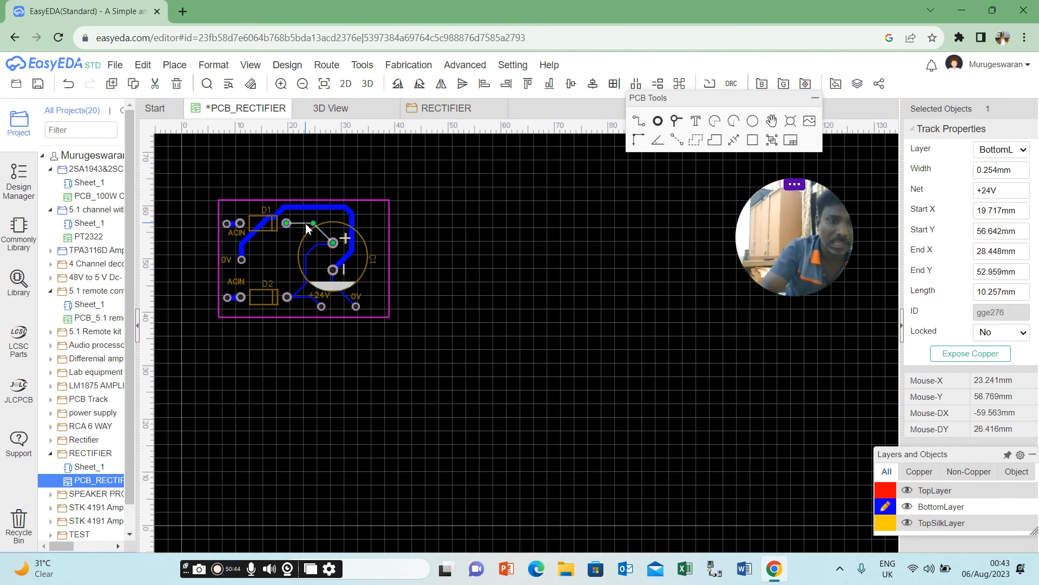
pyautogui.doubleClick(997, 170)
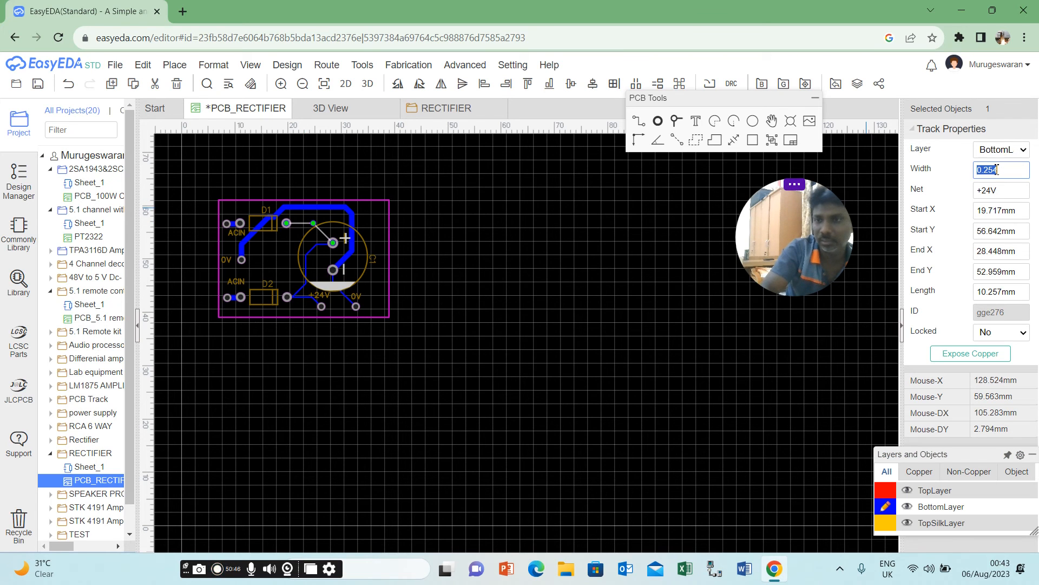
pyautogui.write('1')
pyautogui.click(685, 211)
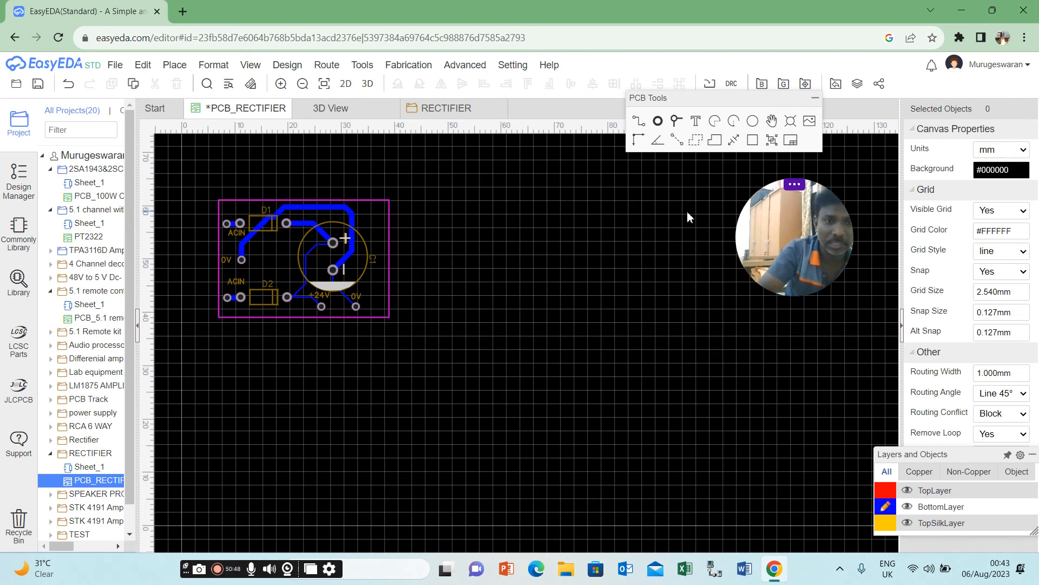
# Set the width of the +24V track between D2's right pad and C1's positive pad to 1 mm.
pyautogui.click(310, 252)
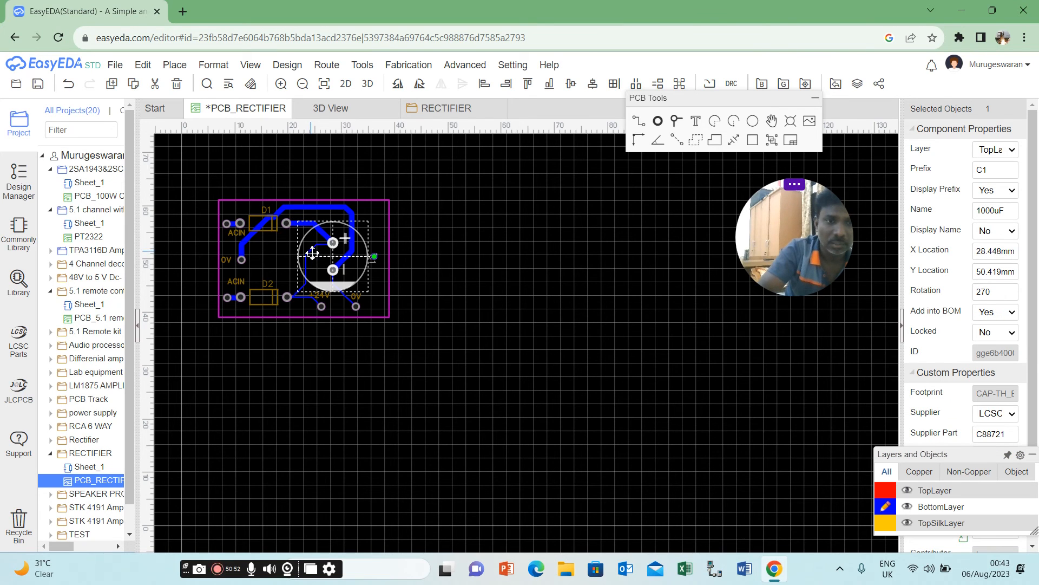
pyautogui.click(313, 254)
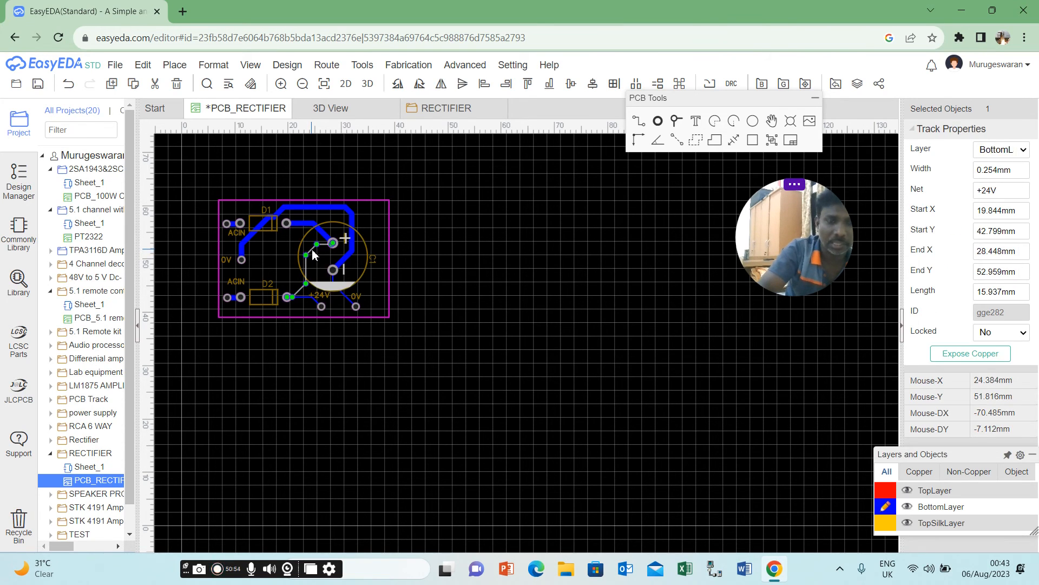
pyautogui.doubleClick(987, 171)
pyautogui.write('1')
pyautogui.click(499, 327)
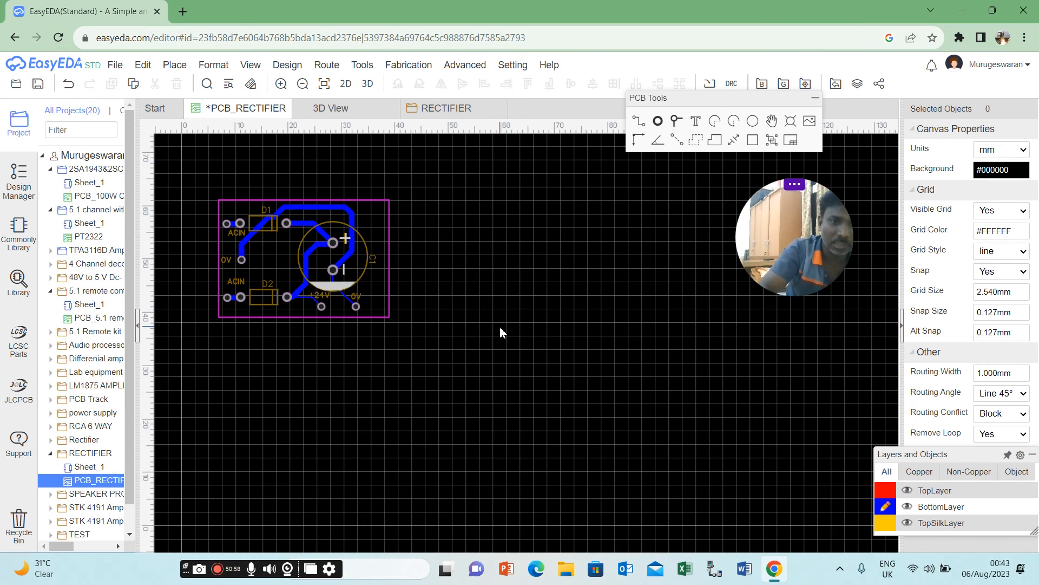
# Set the width of the track between D2's right pad and the +24V output pad to 1 mm.
pyautogui.click(312, 297)
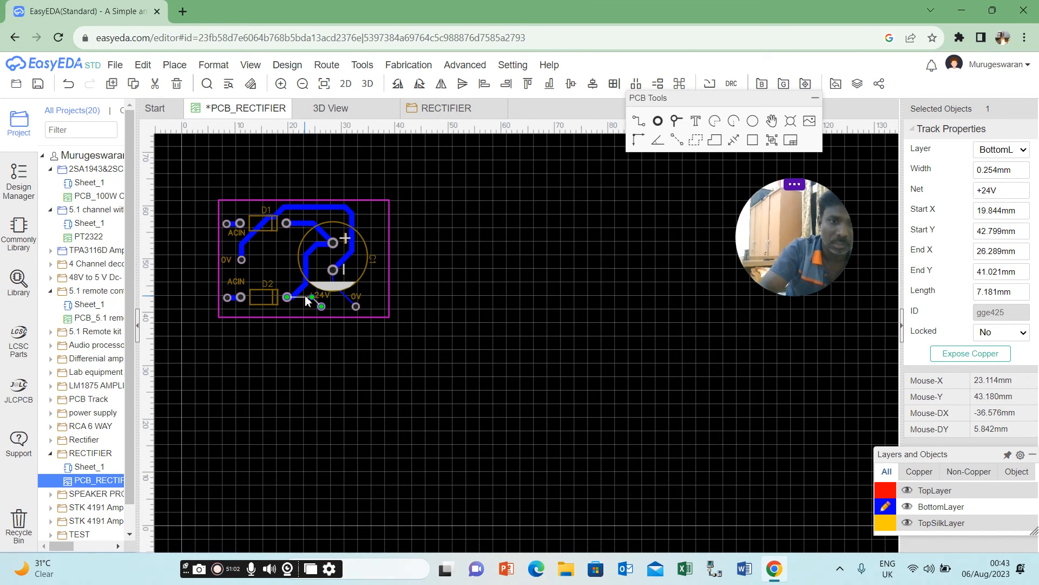
pyautogui.click(996, 171)
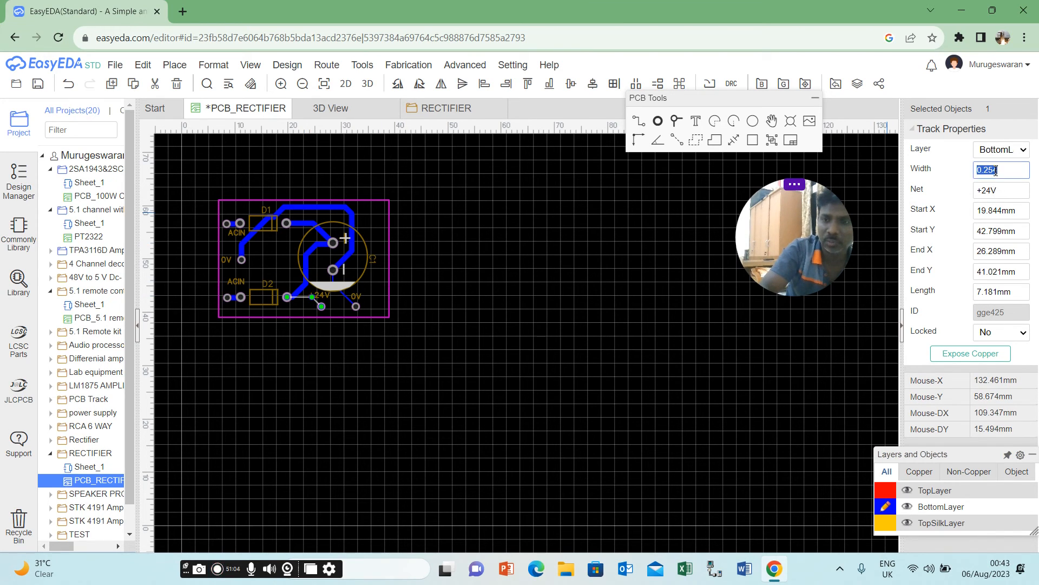
pyautogui.write('1')
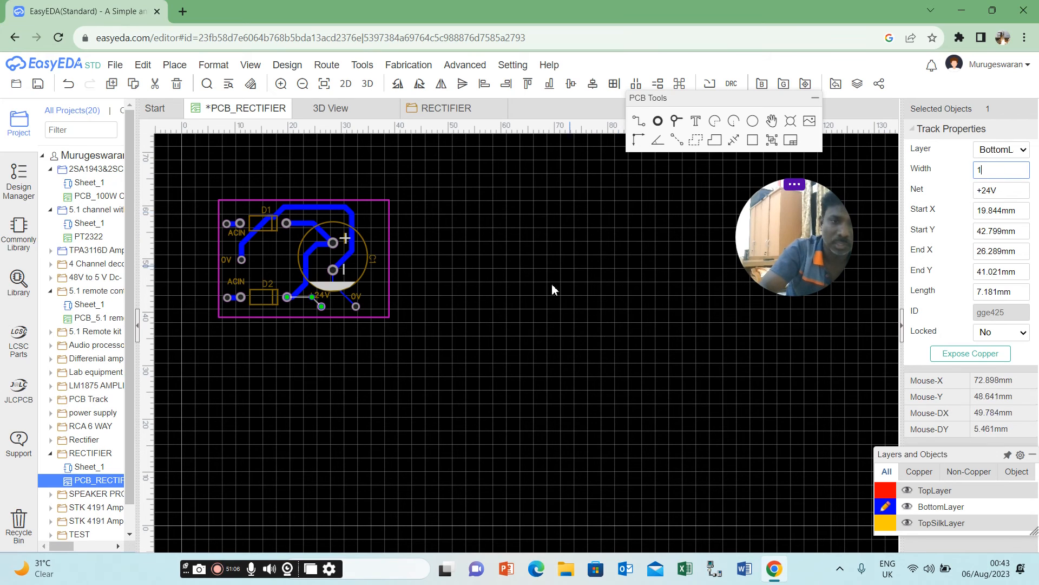
pyautogui.click(549, 292)
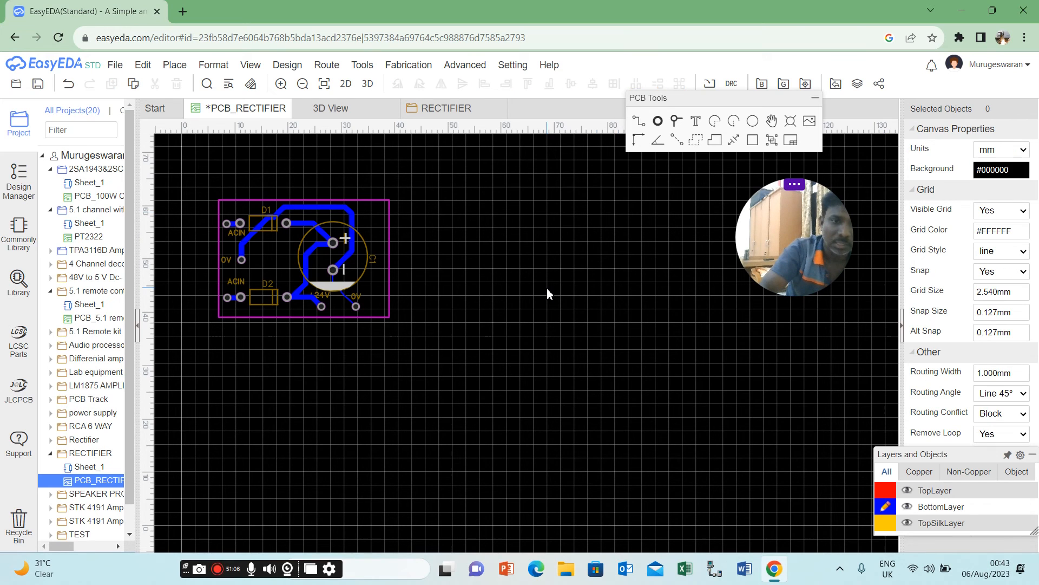
# Set the width of the track between C1's negative pad and the 0V output pad to 1 mm and save the PCB.
pyautogui.click(345, 293)
pyautogui.doubleClick(981, 171)
pyautogui.write('1')
pyautogui.click(580, 306)
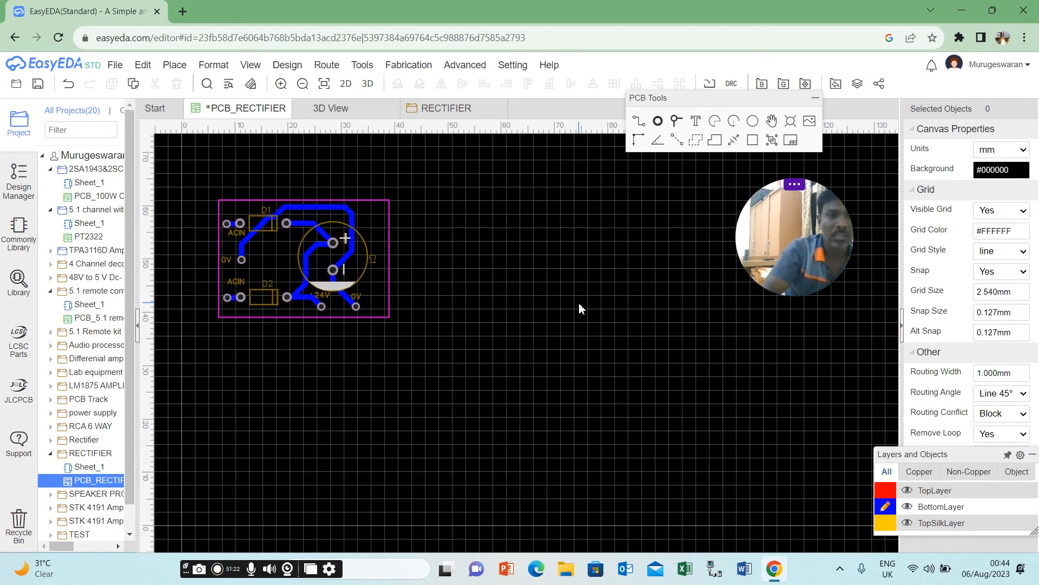
pyautogui.click(122, 65)
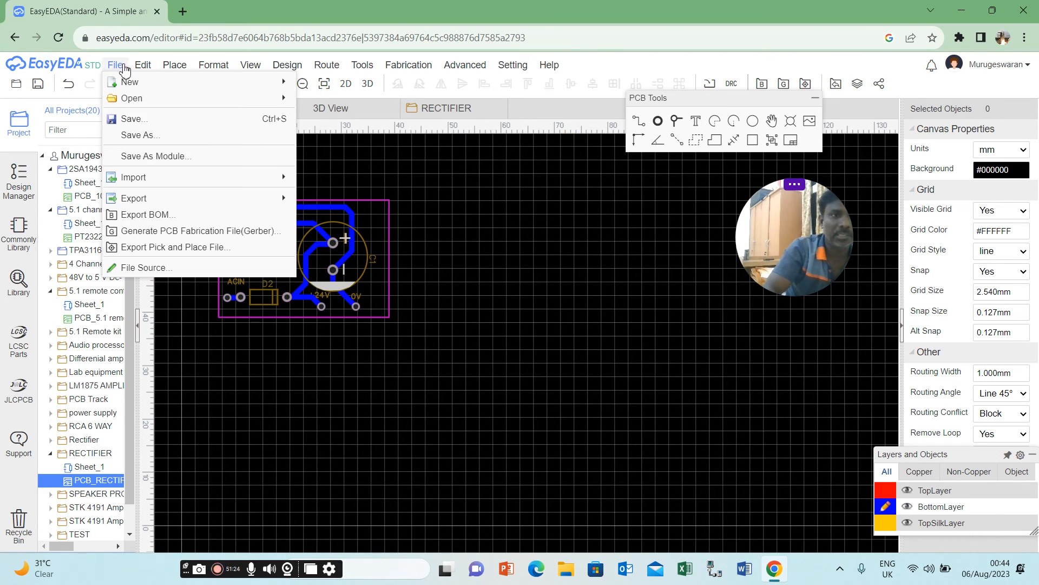
pyautogui.click(133, 119)
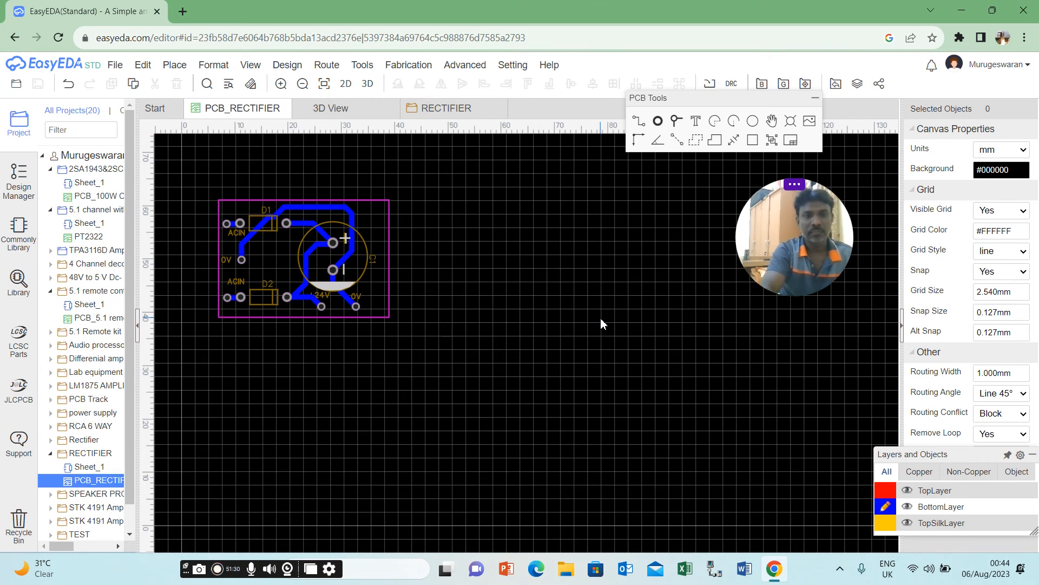
# Preview the board in 3D, check it against the RECTIFIER schematic, and close both 3D views.
pyautogui.click(370, 89)
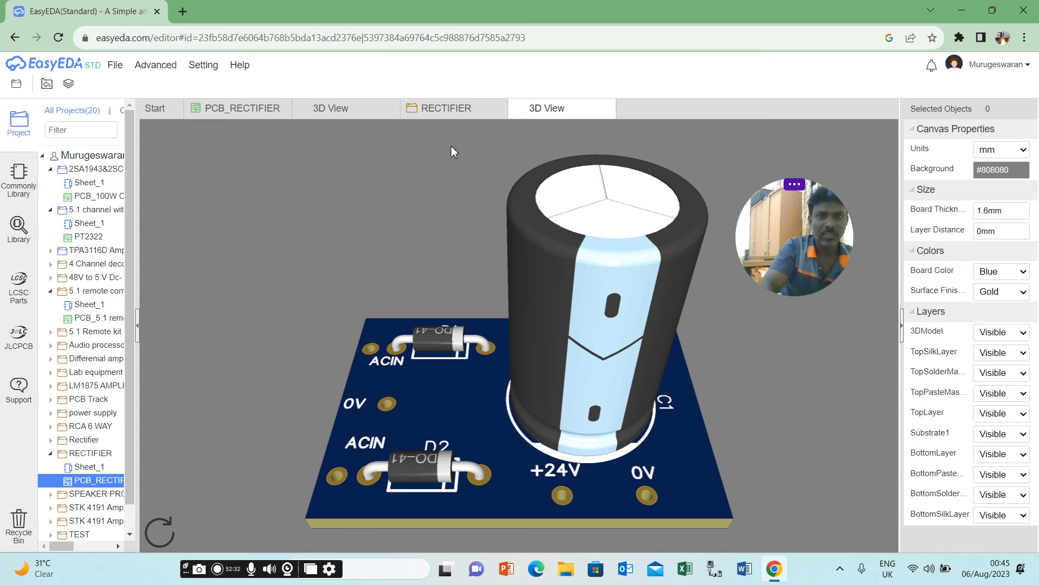
pyautogui.click(453, 111)
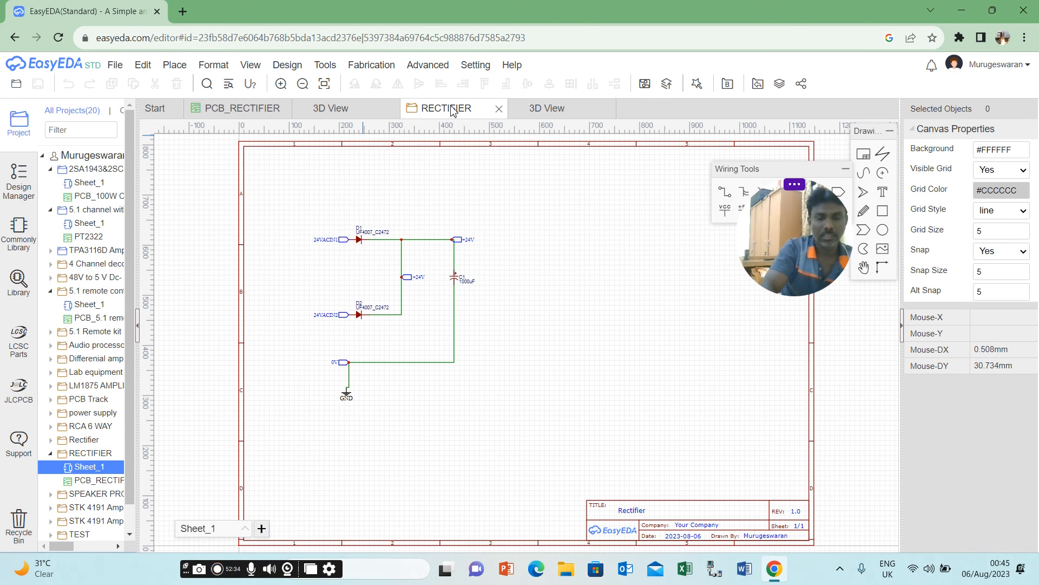
pyautogui.click(552, 110)
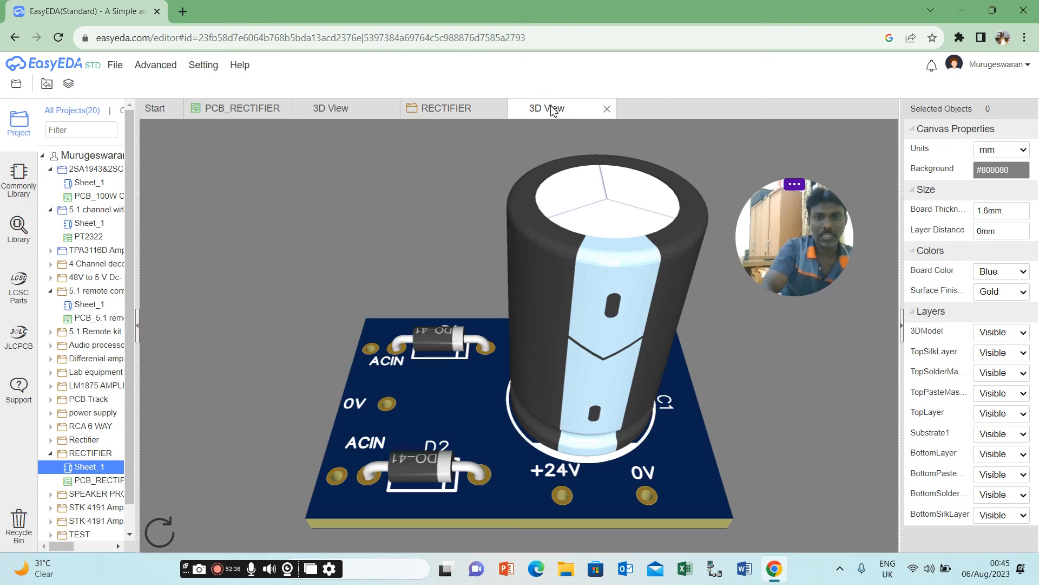
pyautogui.click(607, 109)
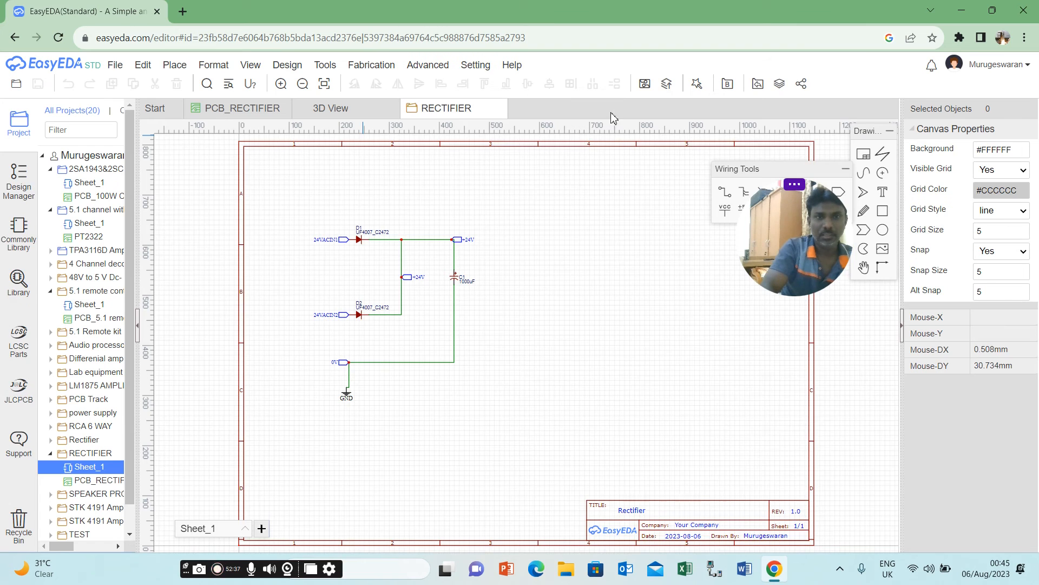
pyautogui.click(392, 109)
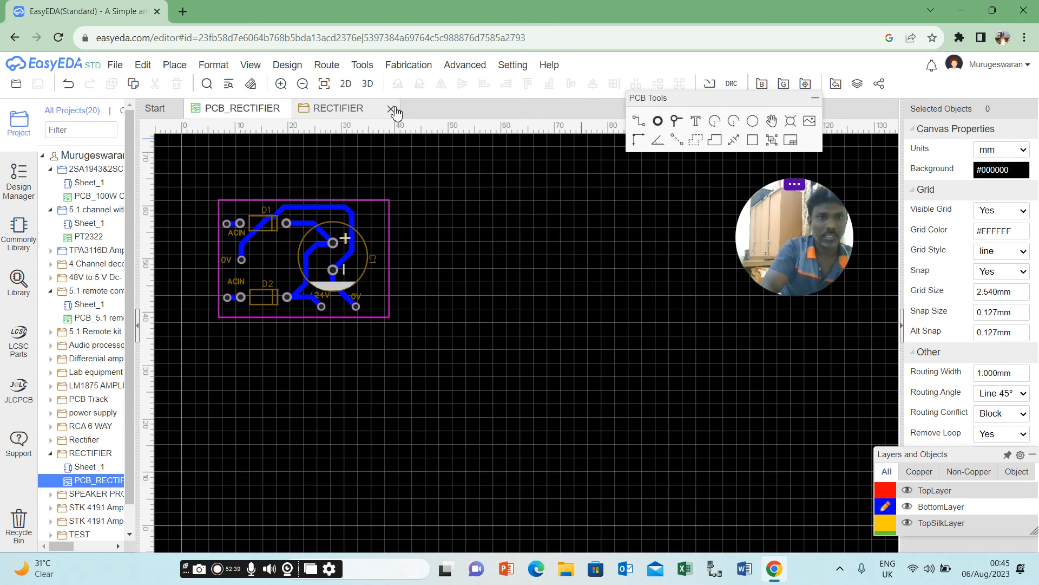
# Review the board in the 2D photo view and 3D view alongside the schematic, and return to the PCB layout.
pyautogui.click(345, 84)
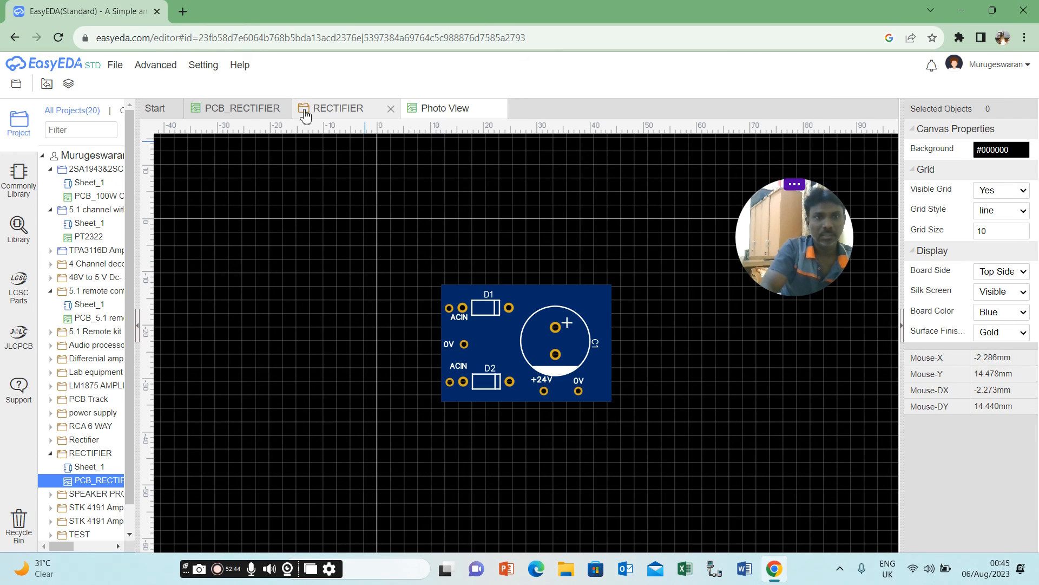
pyautogui.click(261, 111)
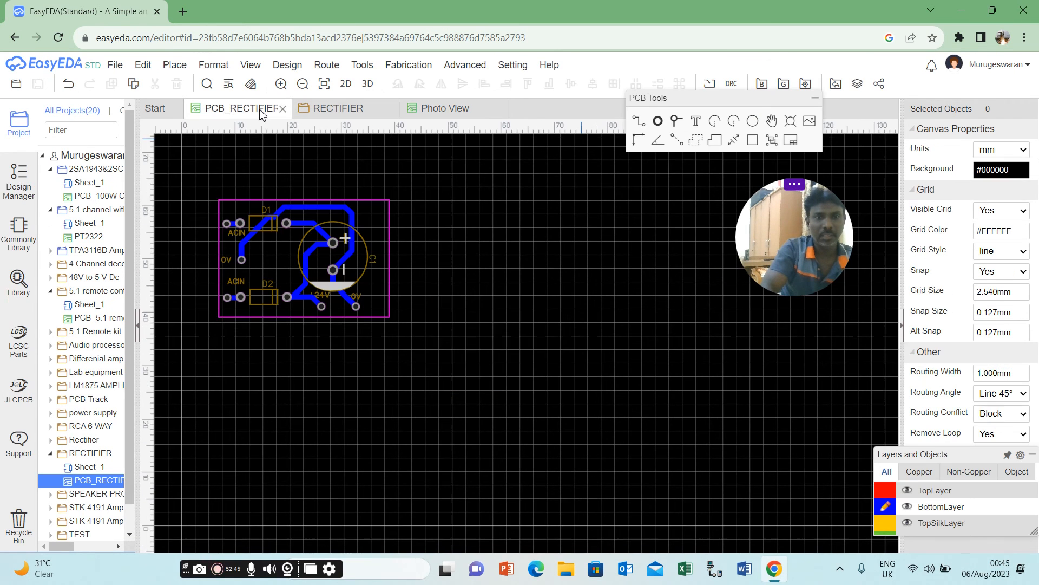
pyautogui.click(363, 85)
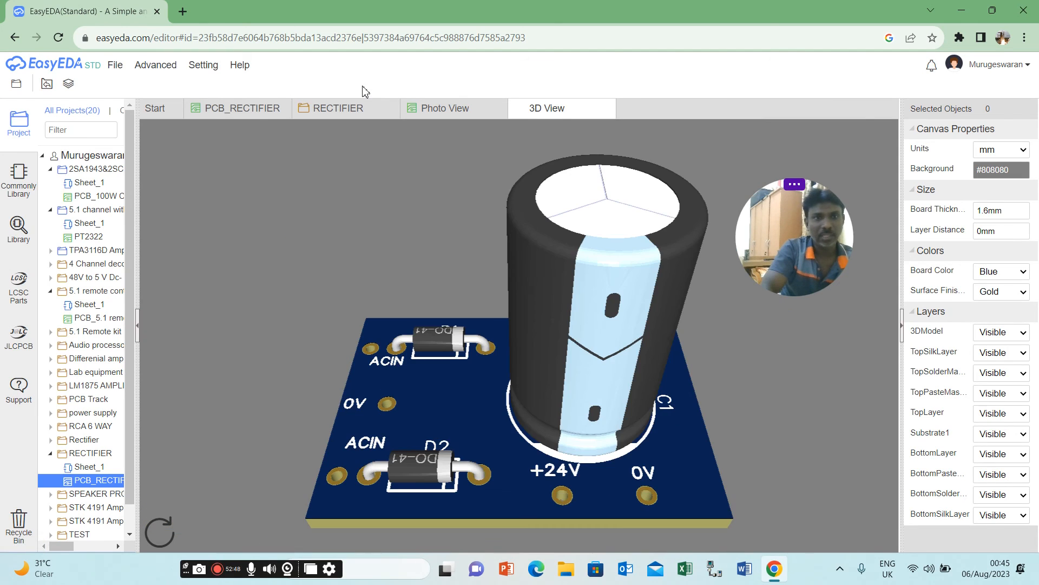
pyautogui.click(367, 114)
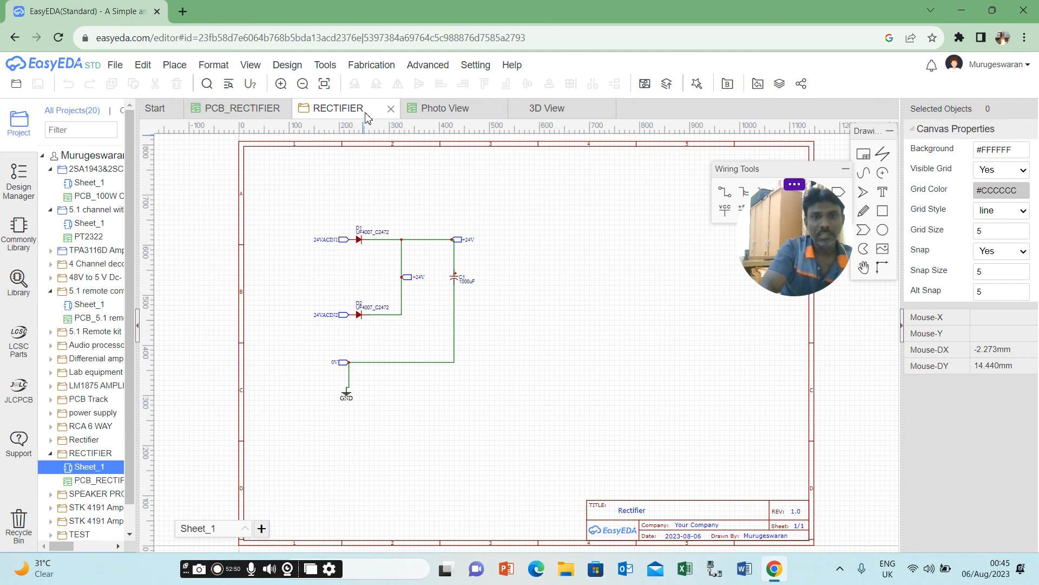
pyautogui.click(441, 108)
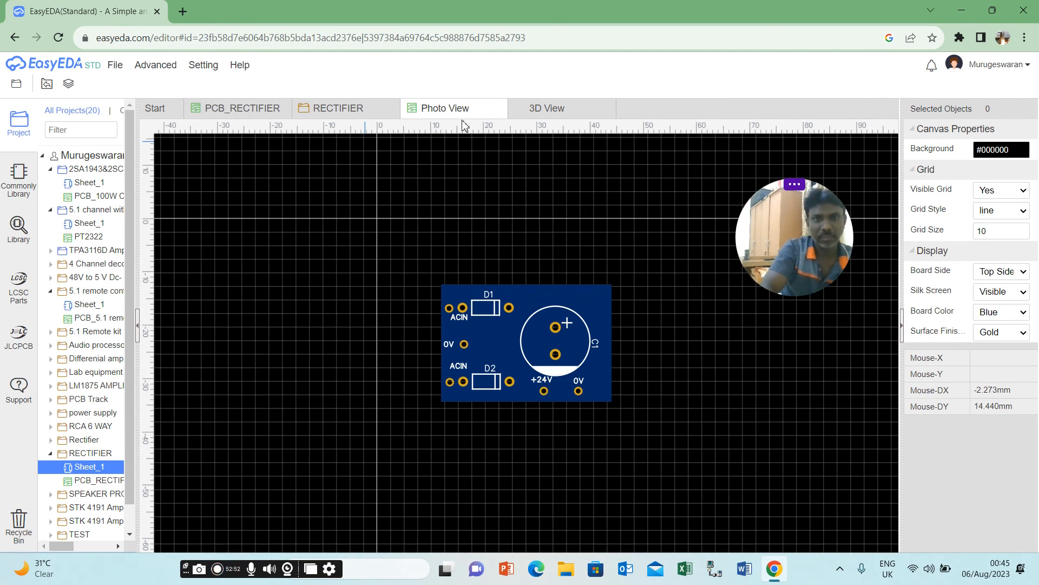
pyautogui.click(341, 110)
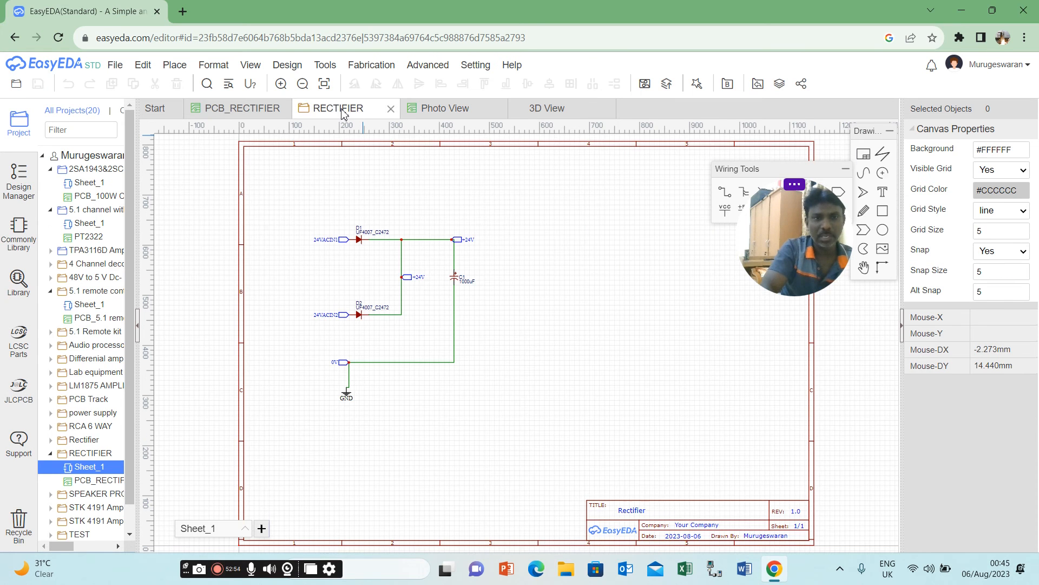
pyautogui.click(262, 110)
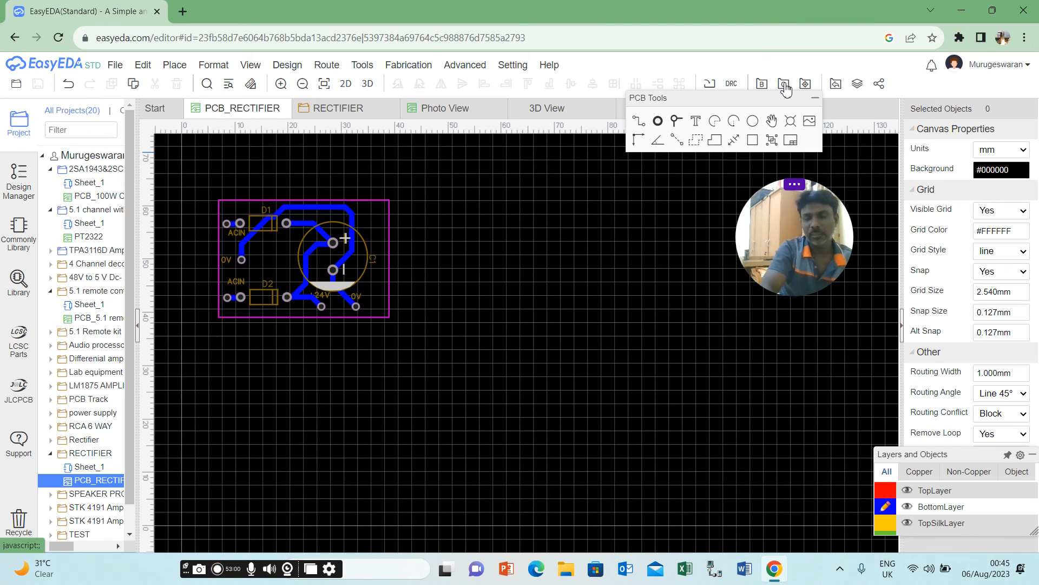
# Run the design rule check on the PCB and examine the DRC Errors entry.
pyautogui.moveTo(735, 103); pyautogui.dragTo(716, 154)
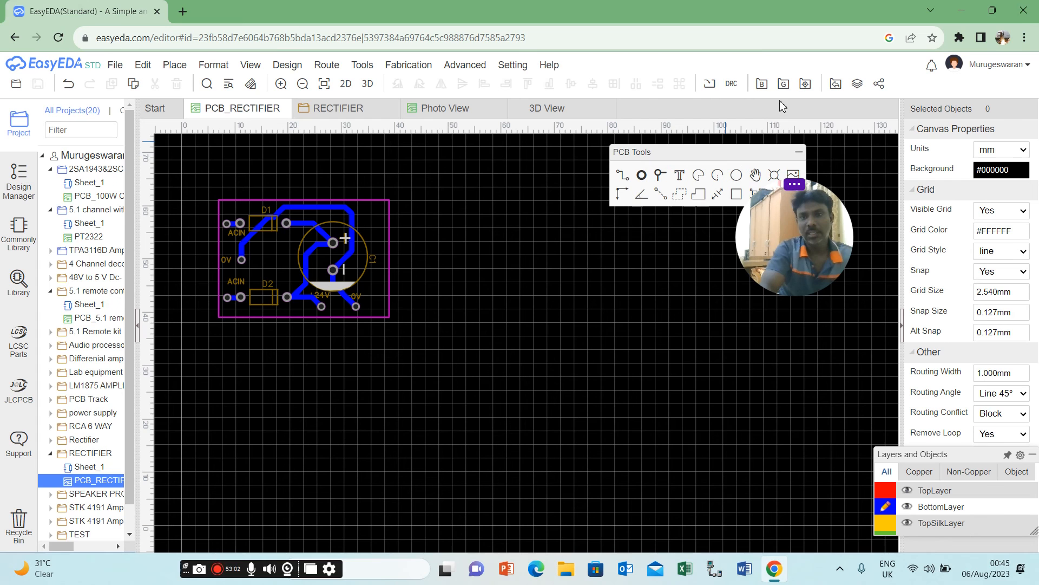
pyautogui.click(729, 85)
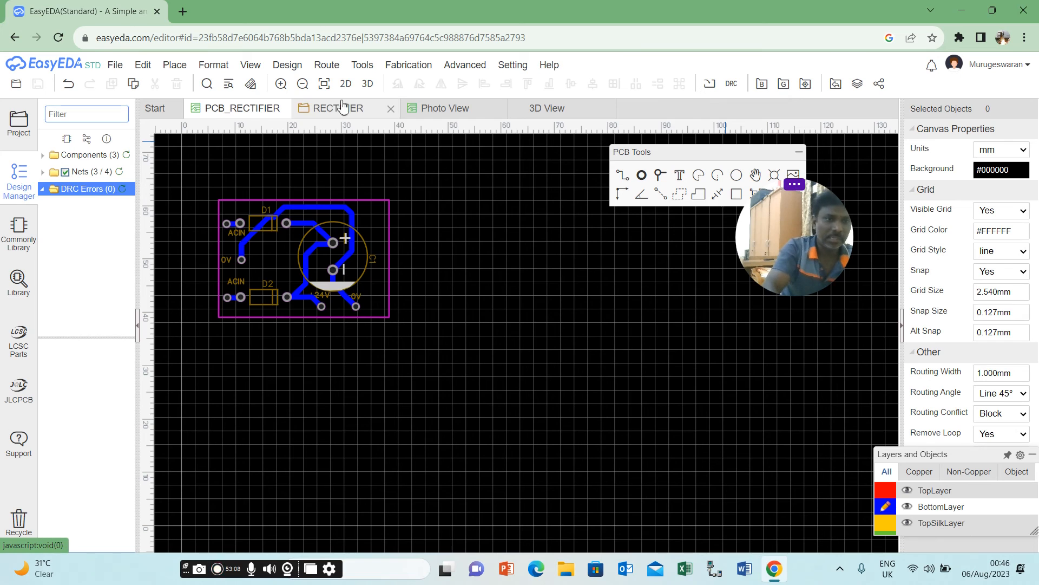
pyautogui.click(174, 65)
pyautogui.click(103, 188)
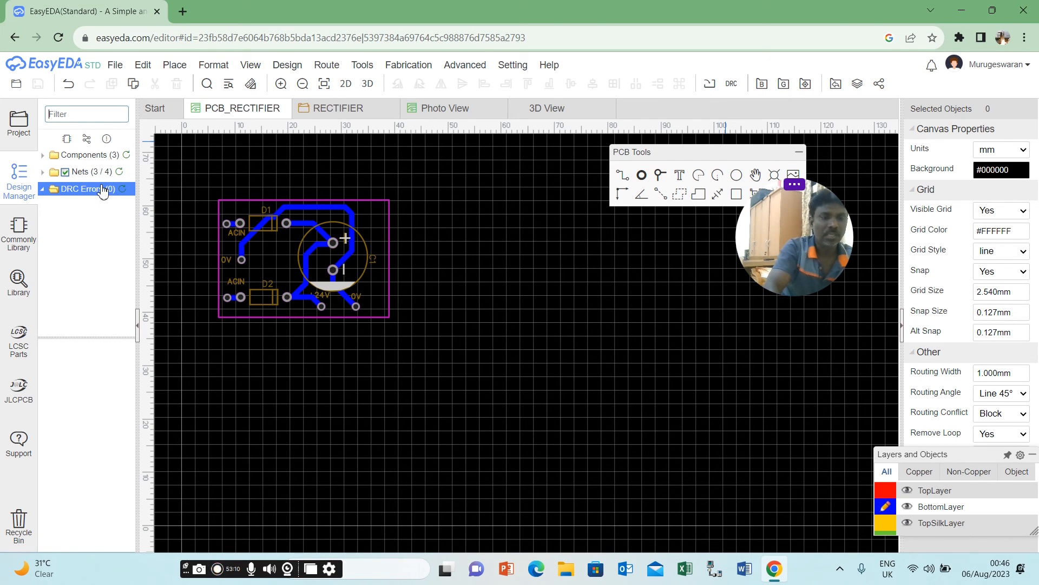
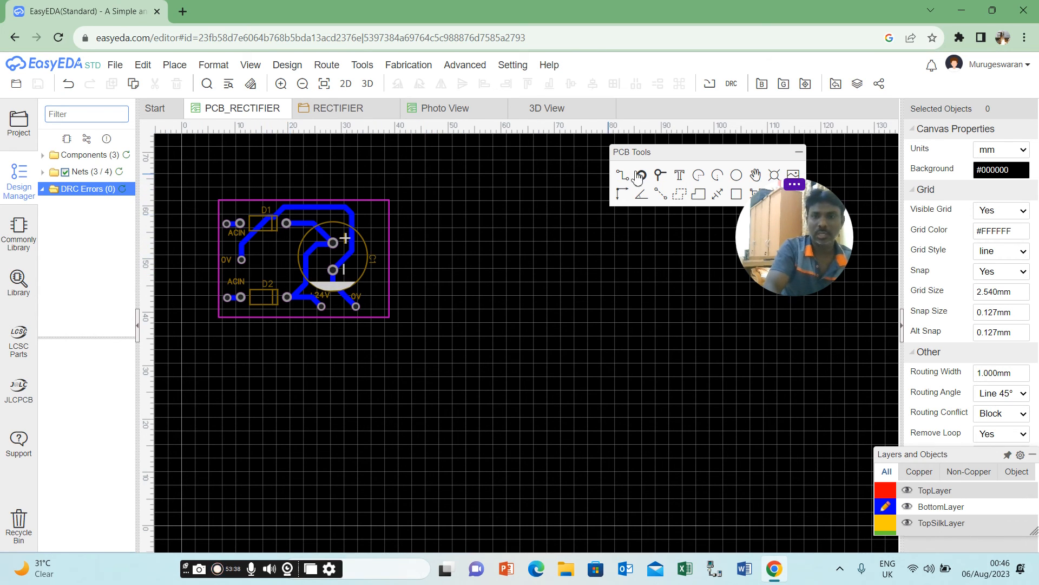
# Place the text REC on the TopSilkLayer between D1 and D2, and preview the labelled board in 3D.
pyautogui.moveTo(915, 479)
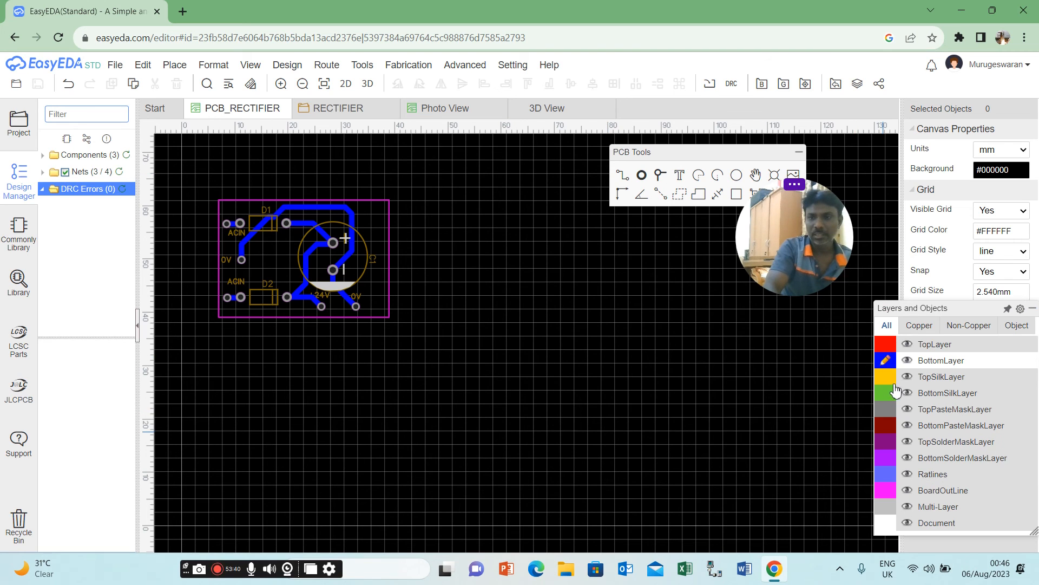
pyautogui.click(891, 381)
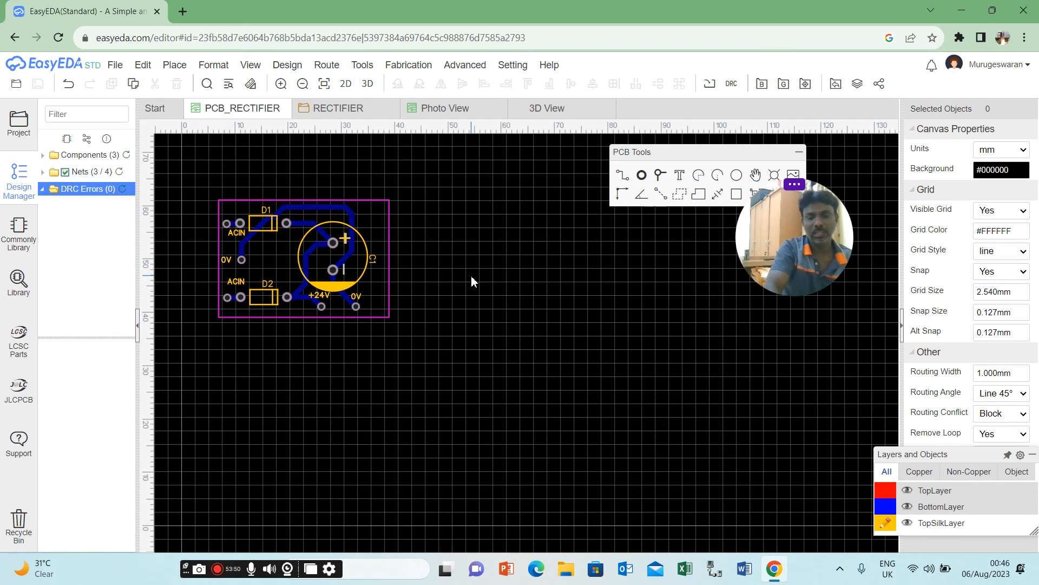
pyautogui.click(681, 177)
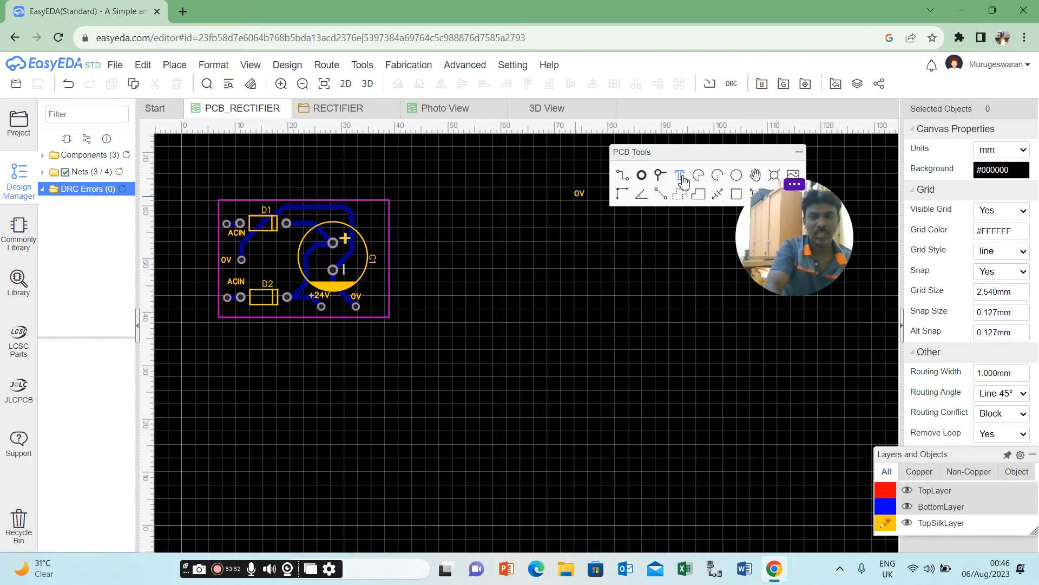
pyautogui.click(264, 262)
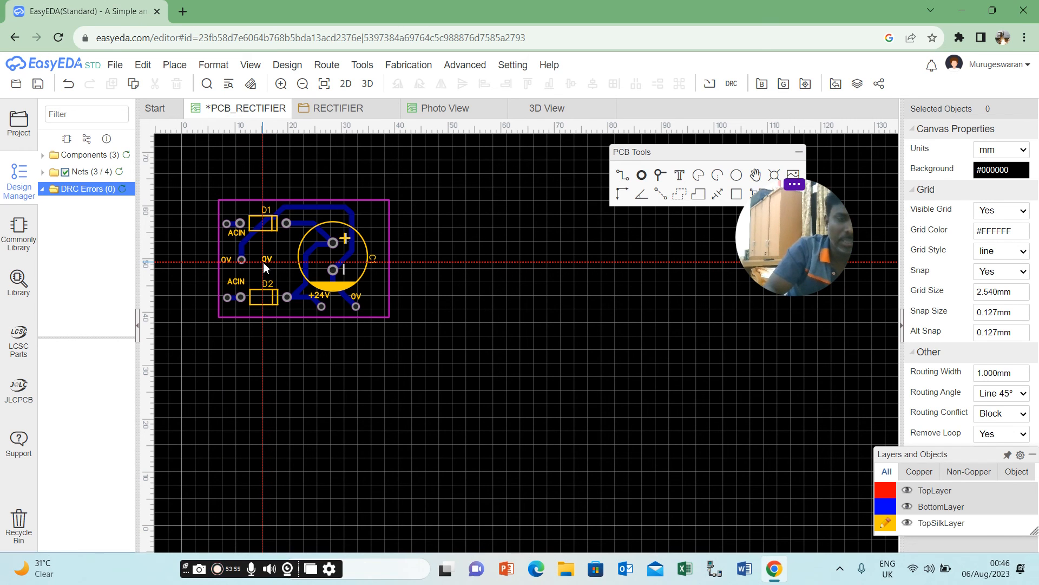
pyautogui.rightClick(356, 362)
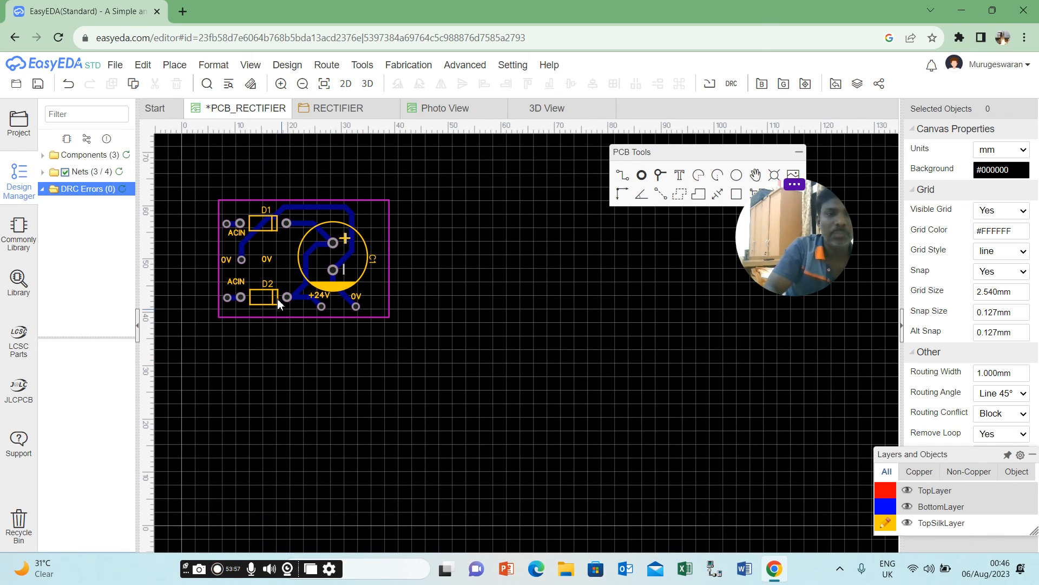
pyautogui.doubleClick(272, 261)
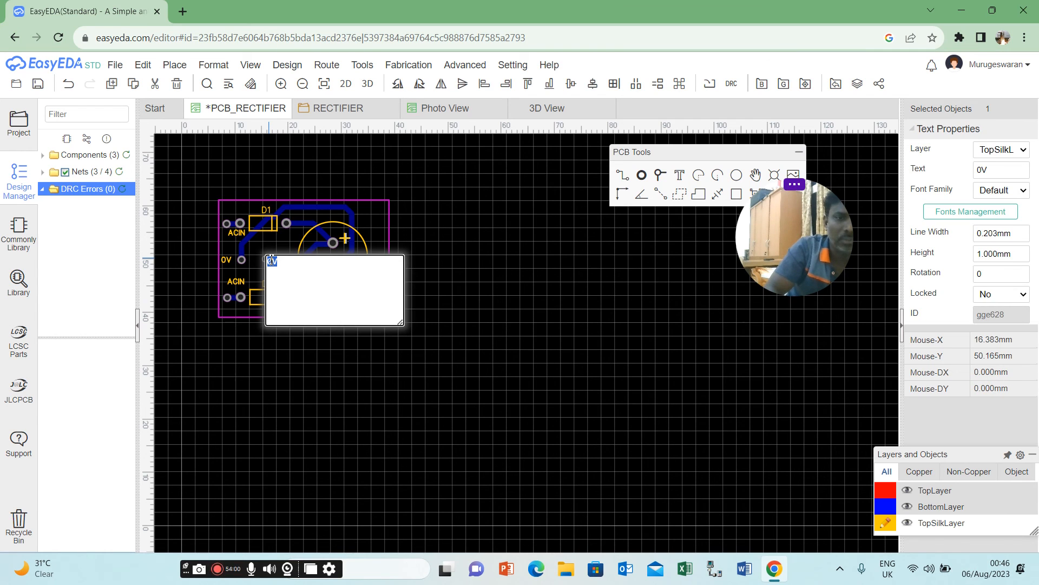
pyautogui.write('REC')
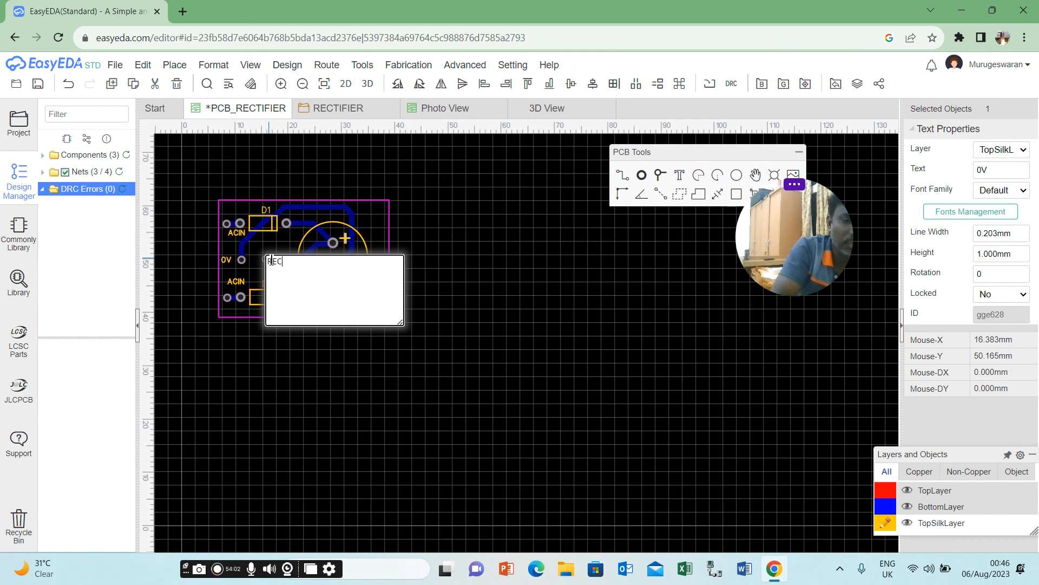
pyautogui.press('Return')
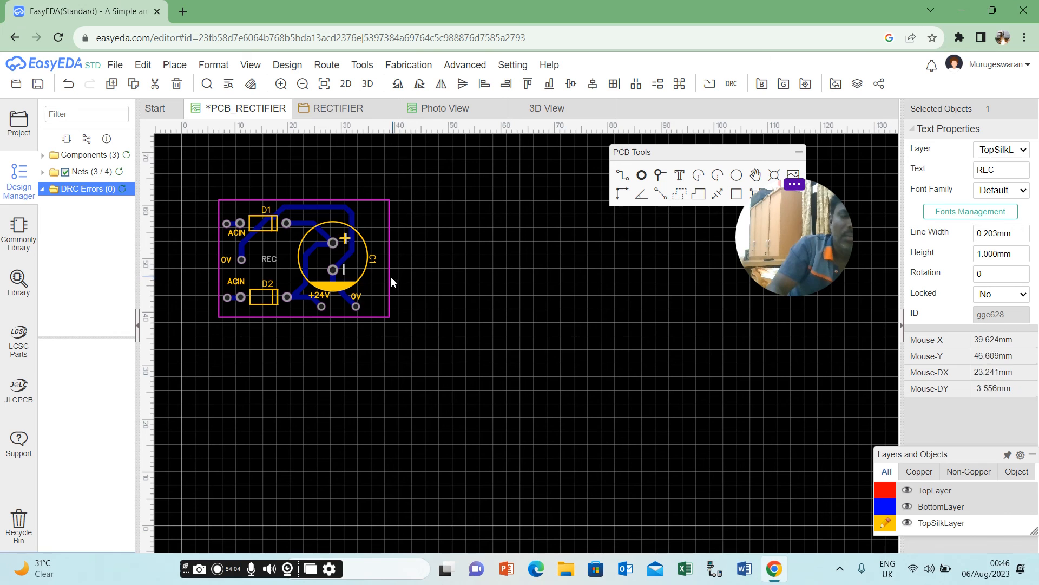
pyautogui.click(514, 318)
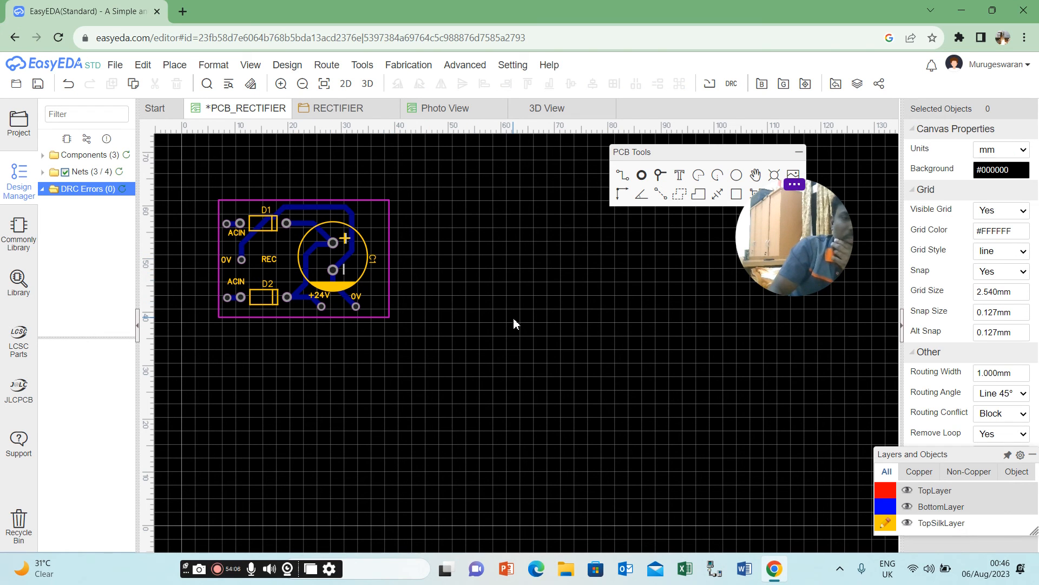
pyautogui.click(367, 85)
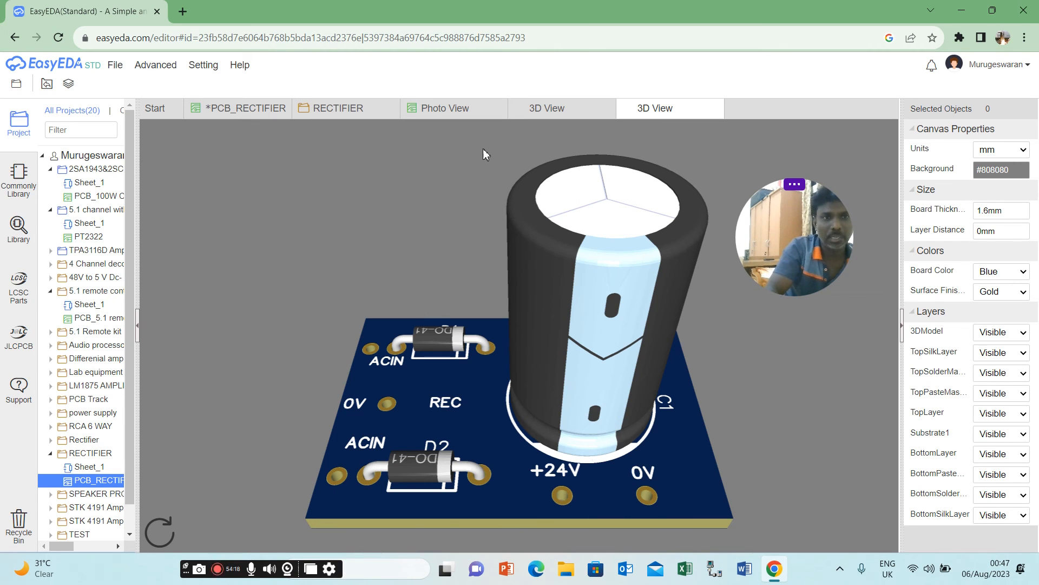
pyautogui.click(264, 109)
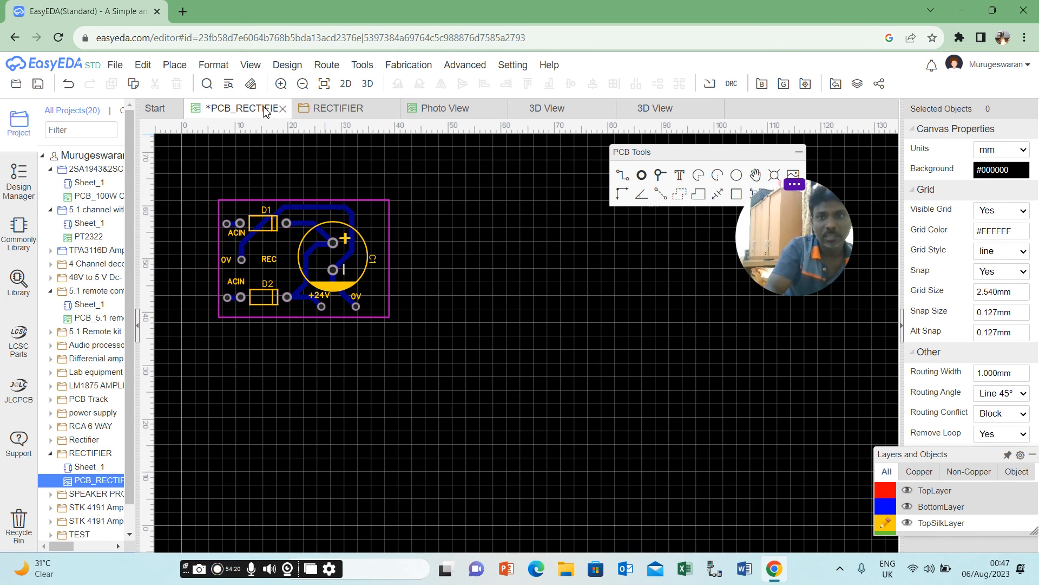
# Save the PCB_RECTIFIER layout with its added silkscreen label.
pyautogui.click(784, 85)
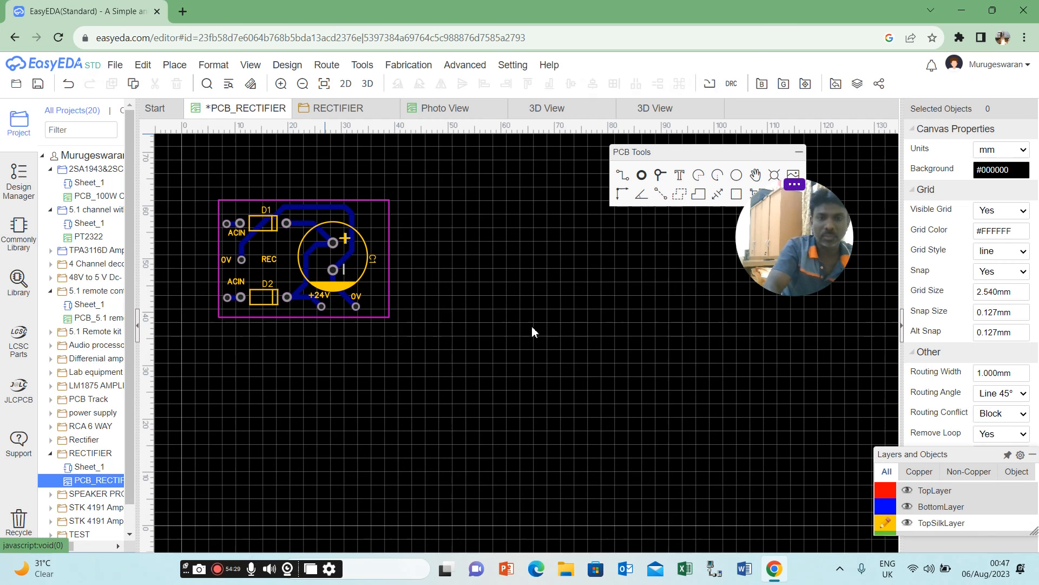
pyautogui.click(528, 327)
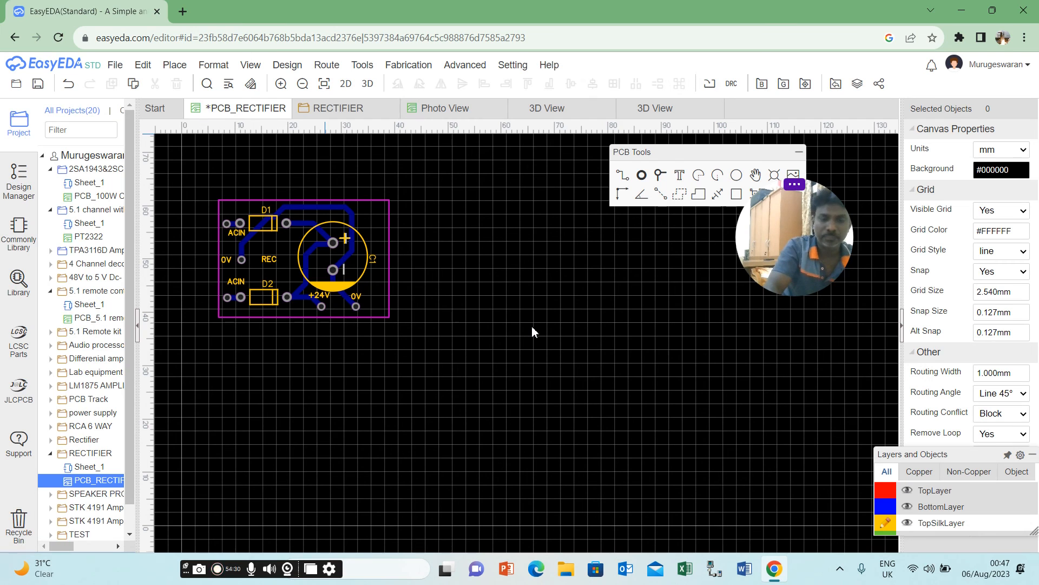
pyautogui.click(115, 65)
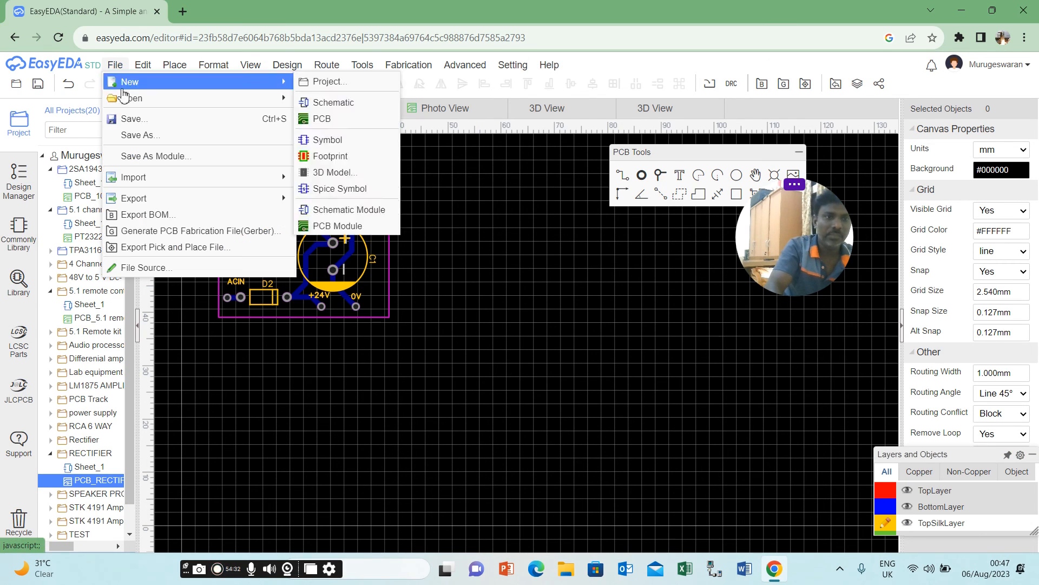
pyautogui.click(131, 119)
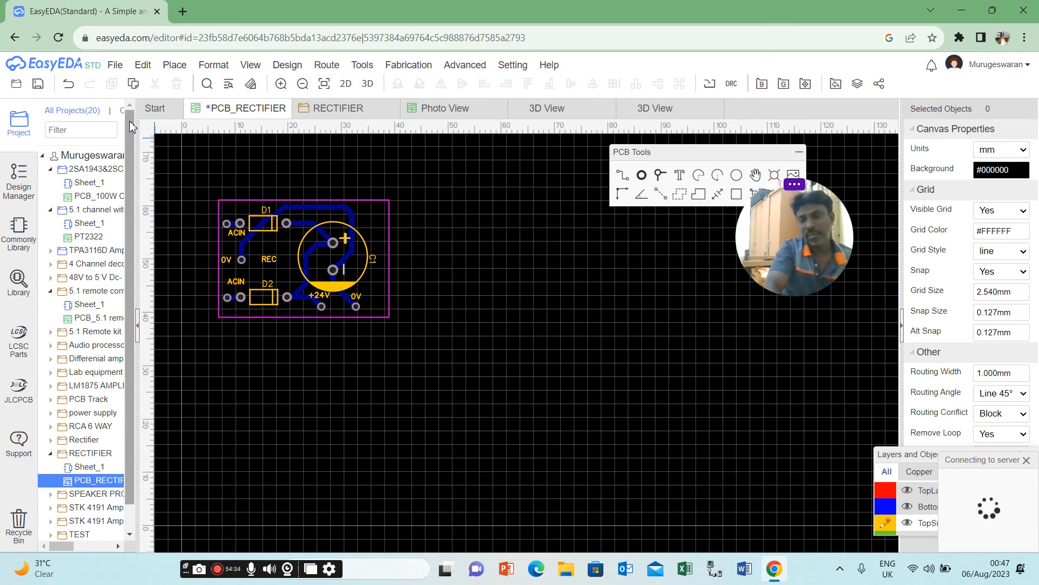
# Generate the PCB fabrication Gerber files with a design rule check first, and examine the contents of the downloaded archive.
pyautogui.click(465, 65)
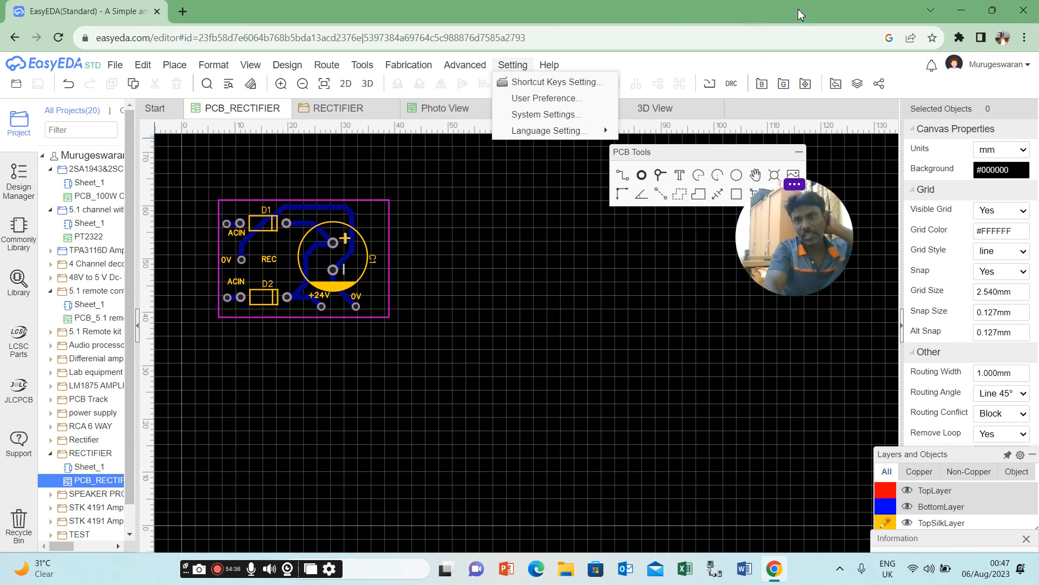
pyautogui.click(785, 85)
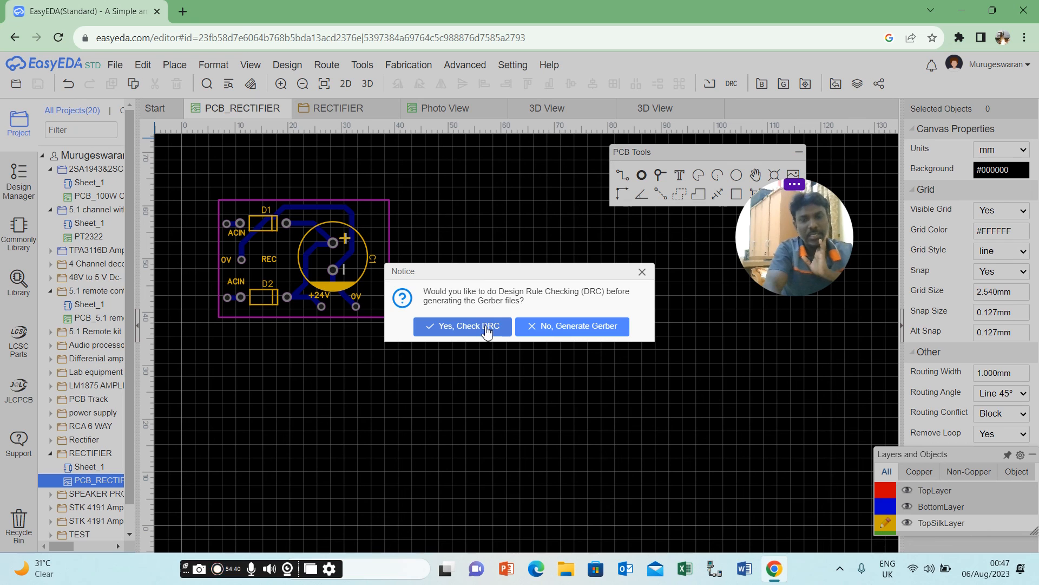
pyautogui.click(487, 327)
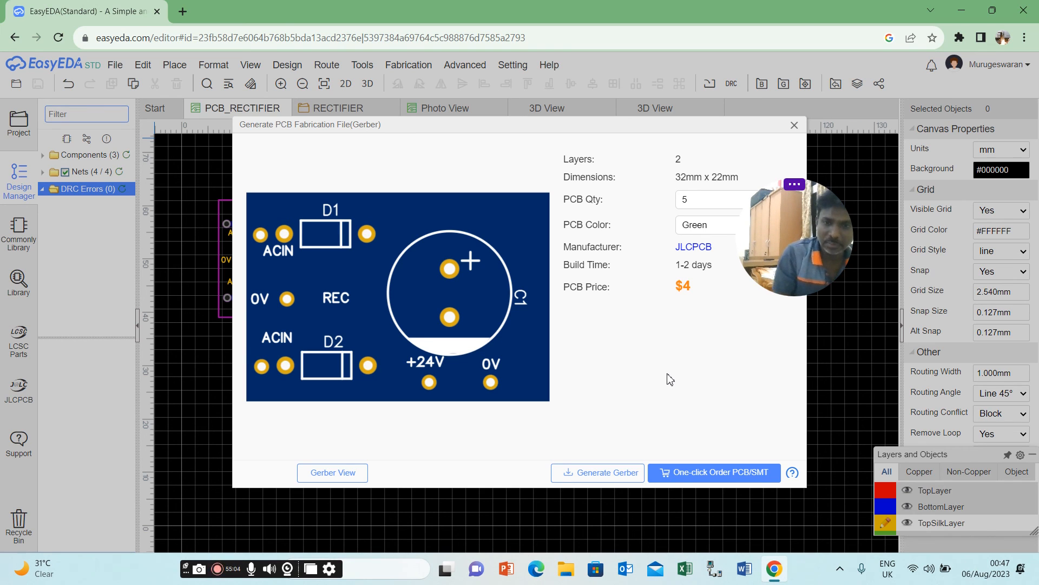
pyautogui.click(598, 474)
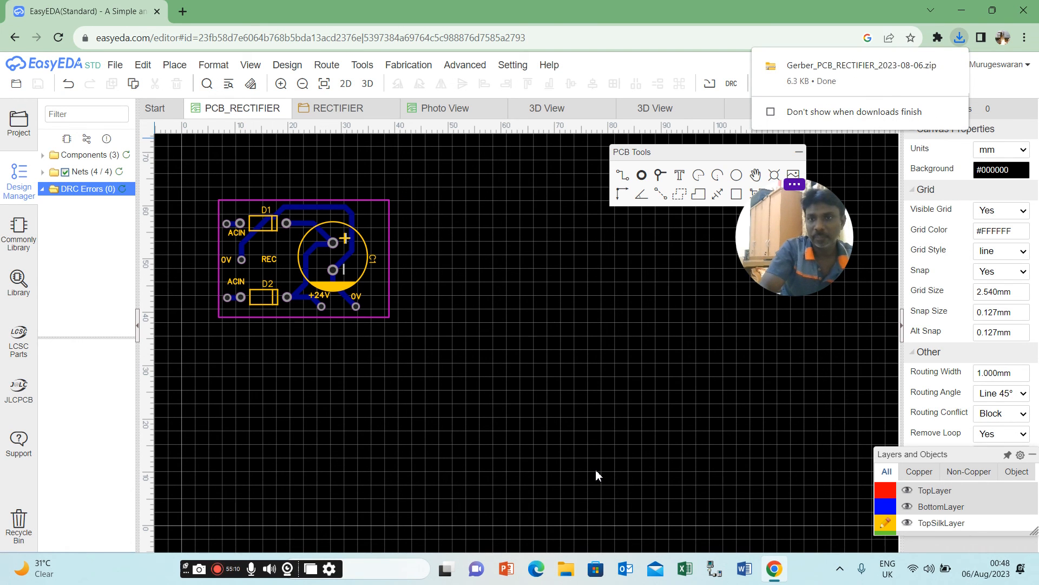
pyautogui.click(866, 69)
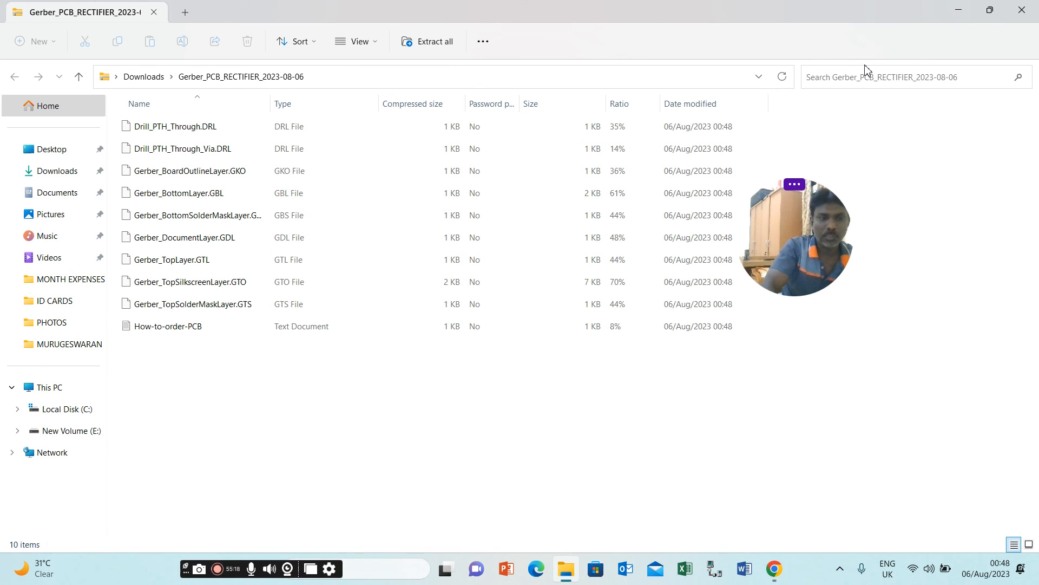
pyautogui.click(1021, 9)
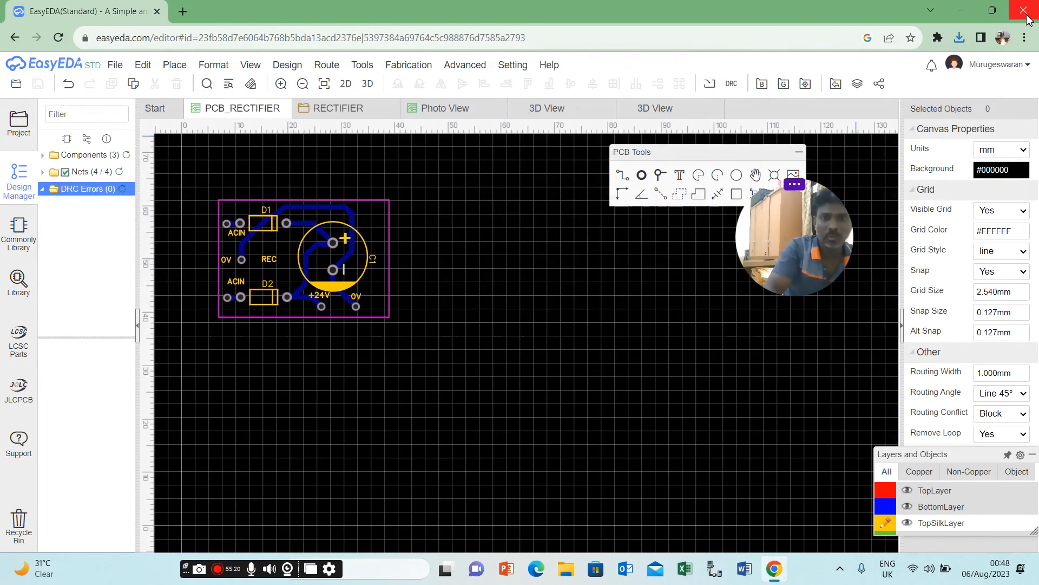
# Reopen the Gerber generation without a DRC check and send the board's order data to JLCPCB with One-click Order PCB/SMT.
pyautogui.click(785, 84)
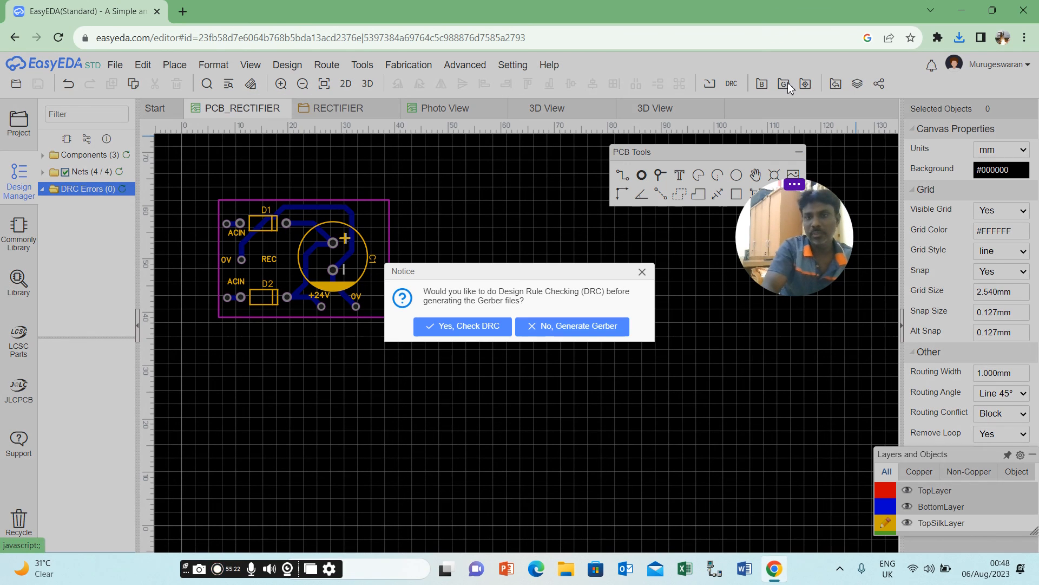
pyautogui.click(561, 330)
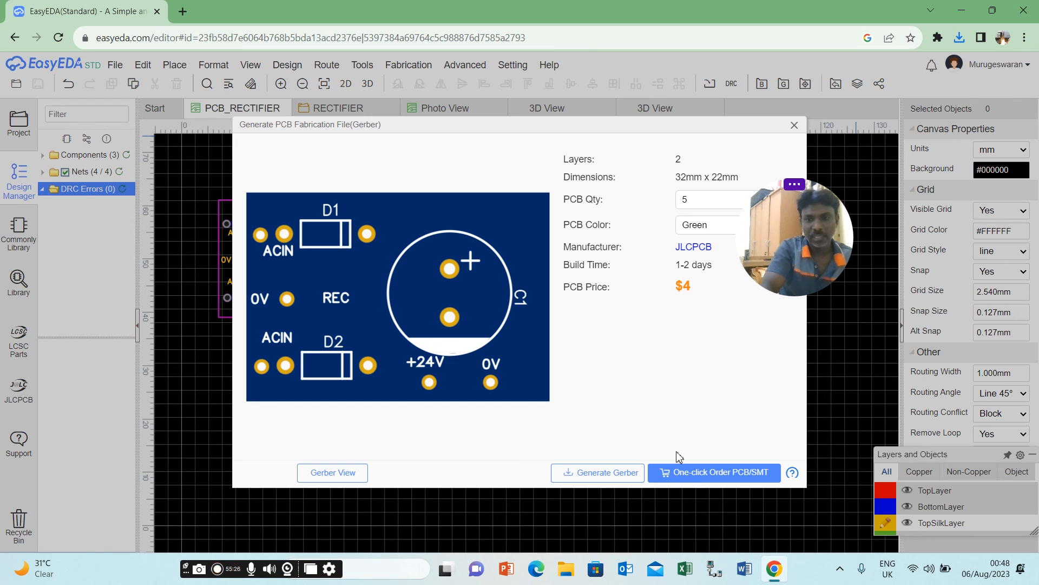
pyautogui.click(703, 477)
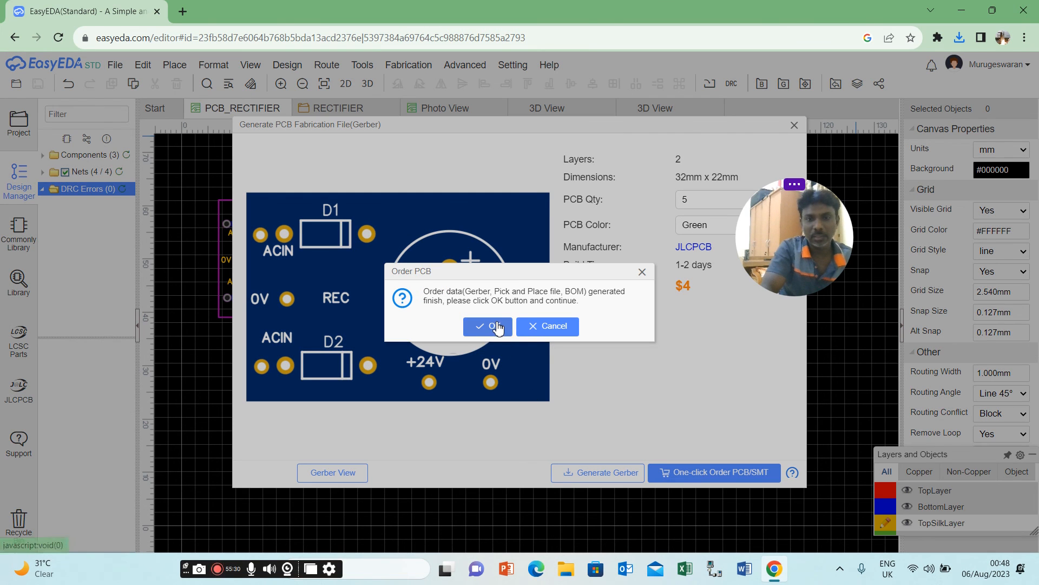
pyautogui.click(496, 326)
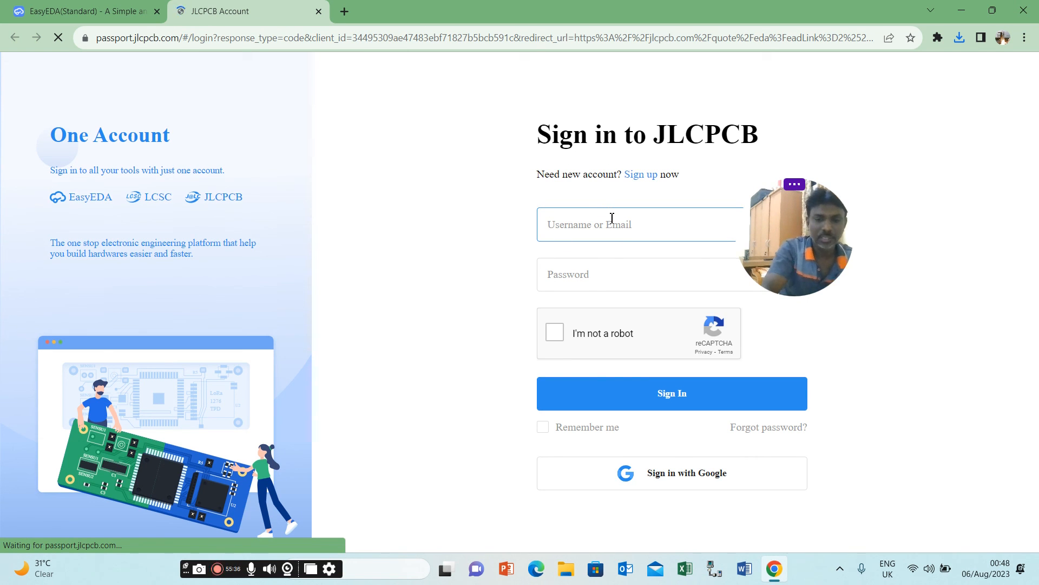
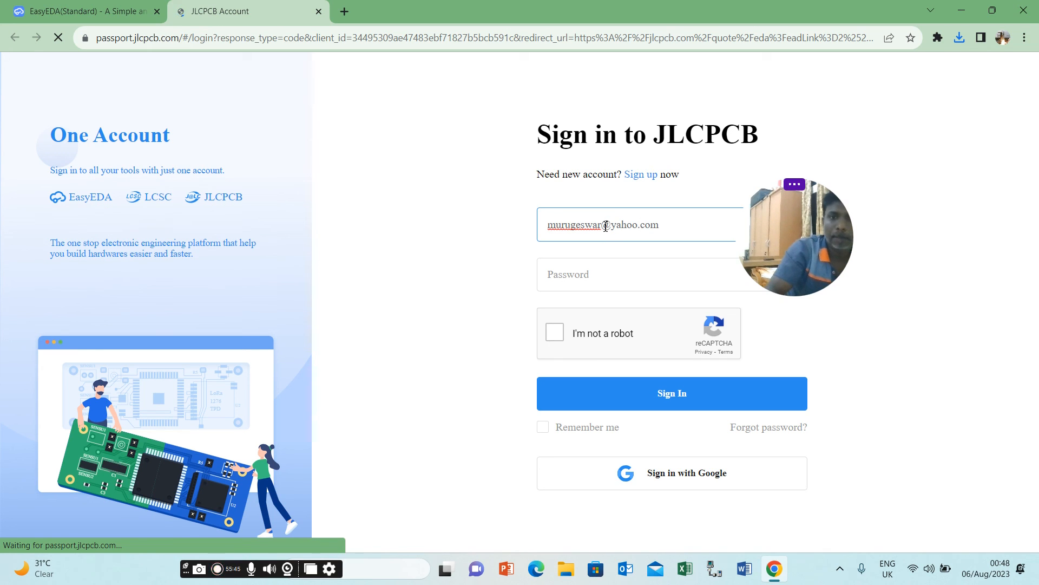
# Sign in to JLCPCB with the account e-mail and password, completing the reCAPTCHA check.
pyautogui.click(600, 263)
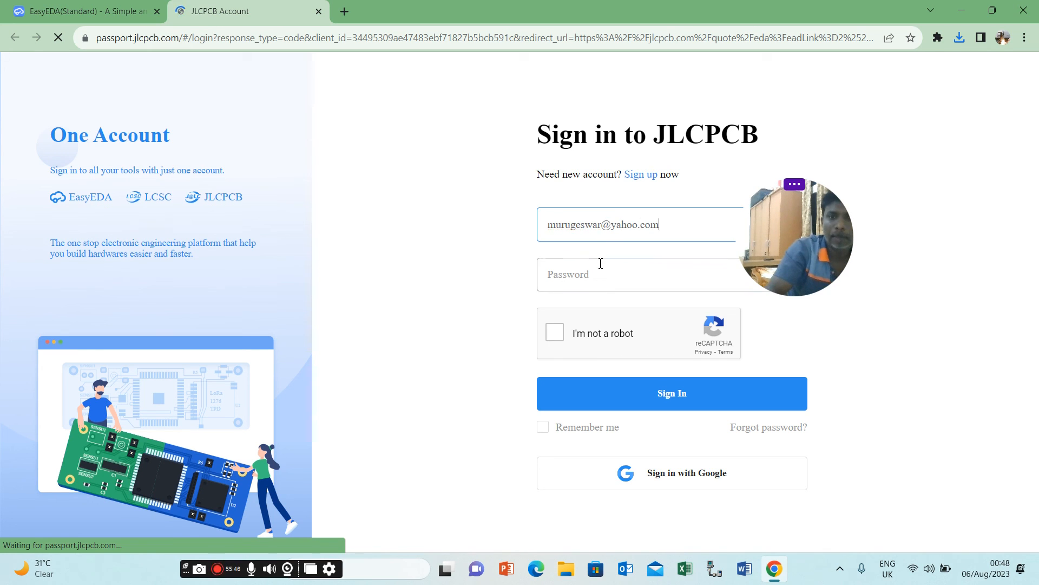
pyautogui.write('•••')
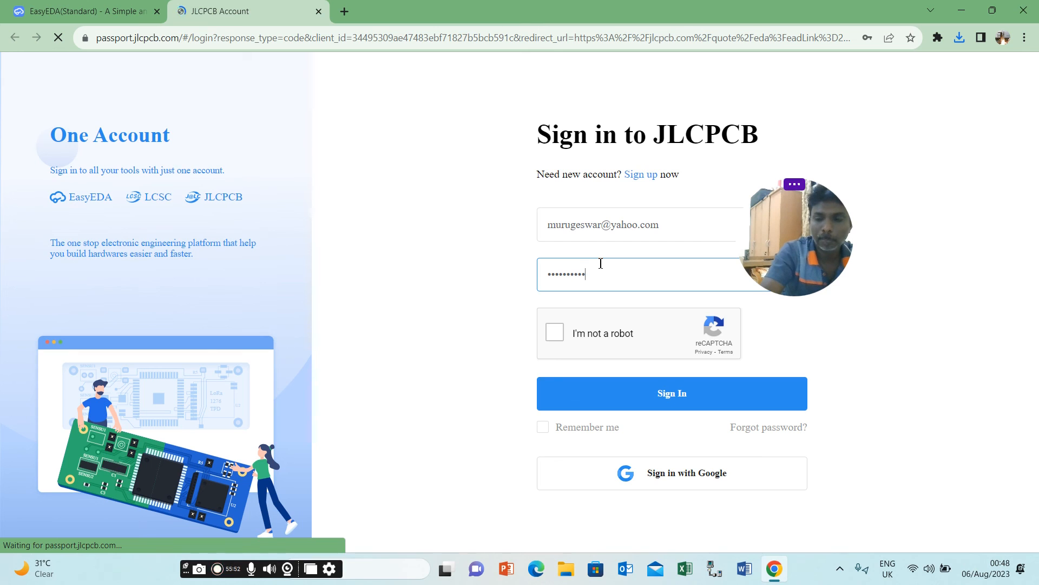
pyautogui.write('••')
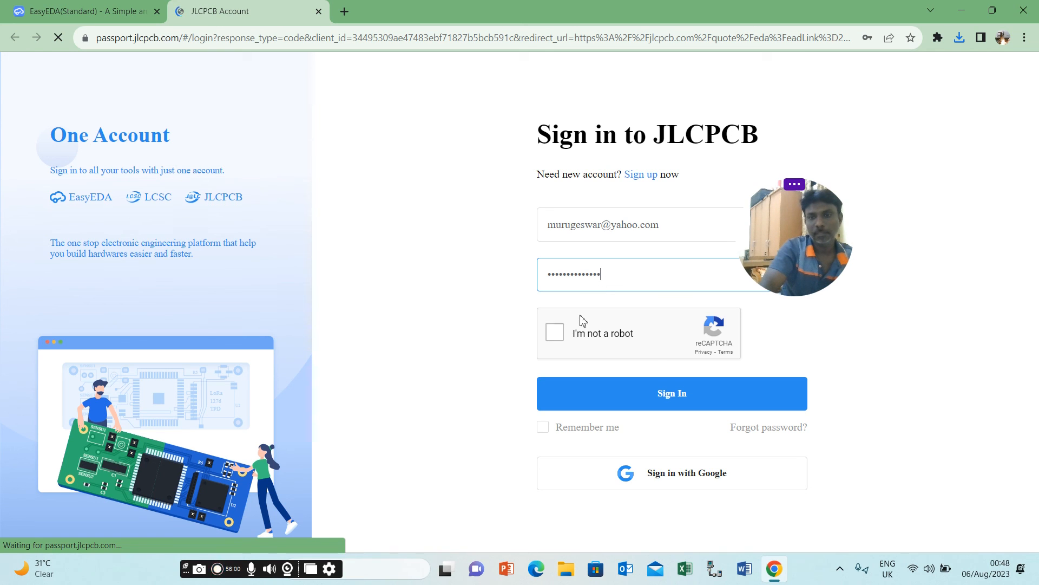
pyautogui.press('Return')
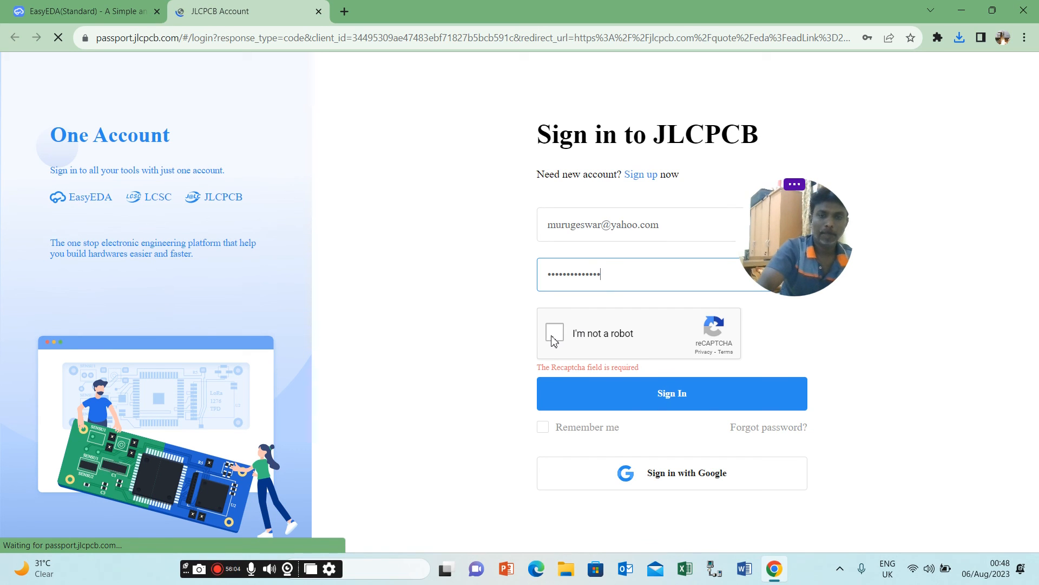
pyautogui.click(552, 337)
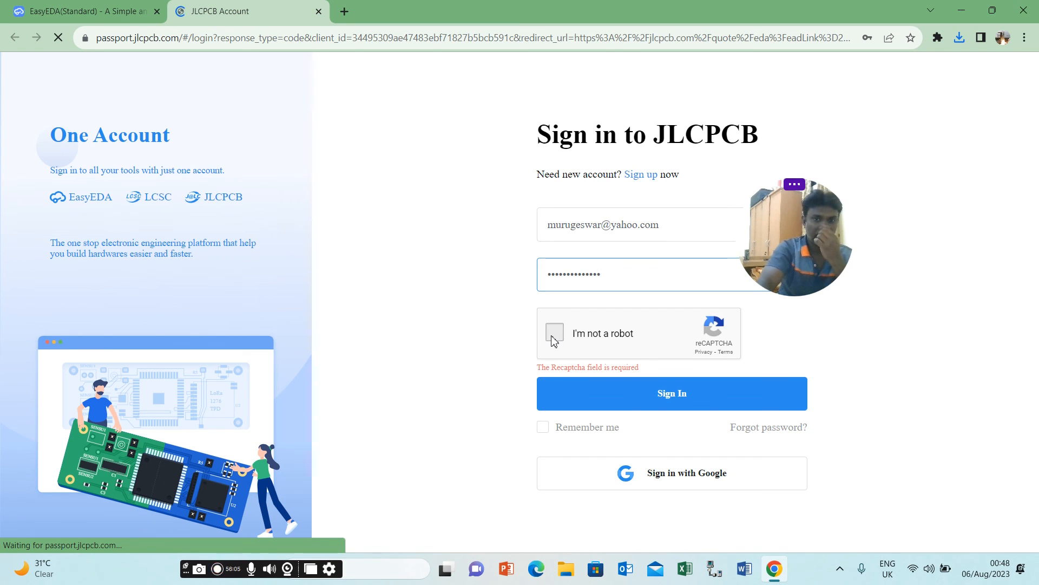
pyautogui.click(649, 404)
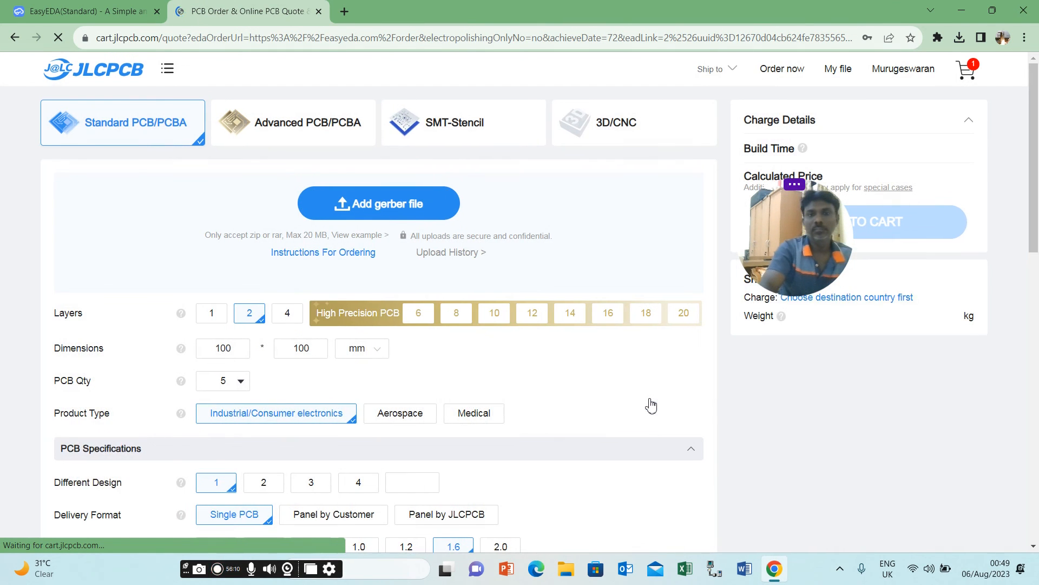
# Upload the board's Gerber archive from the Downloads folder to the JLCPCB quote.
pyautogui.scroll(-1, 649, 403)
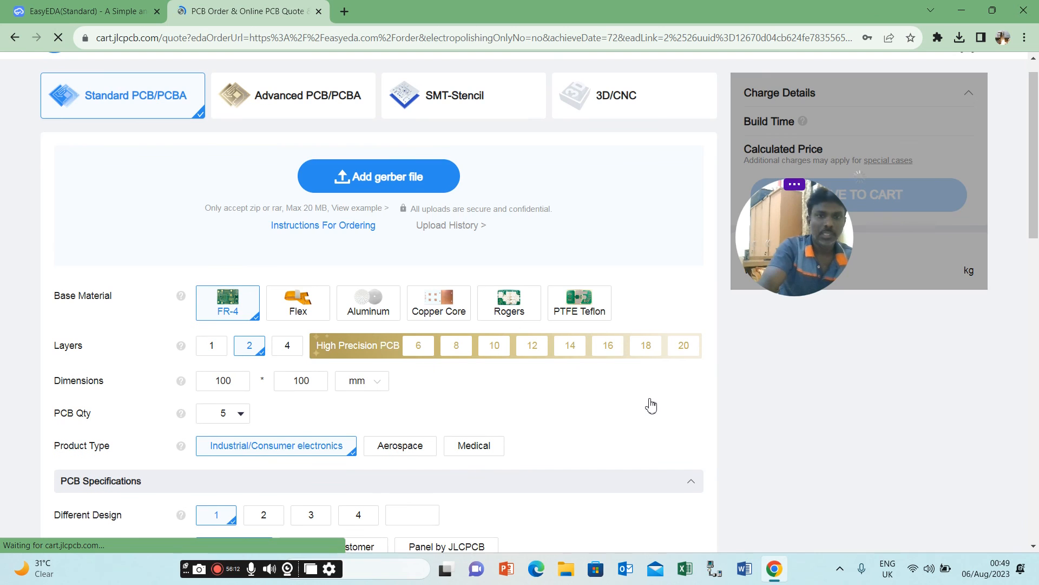
pyautogui.click(382, 152)
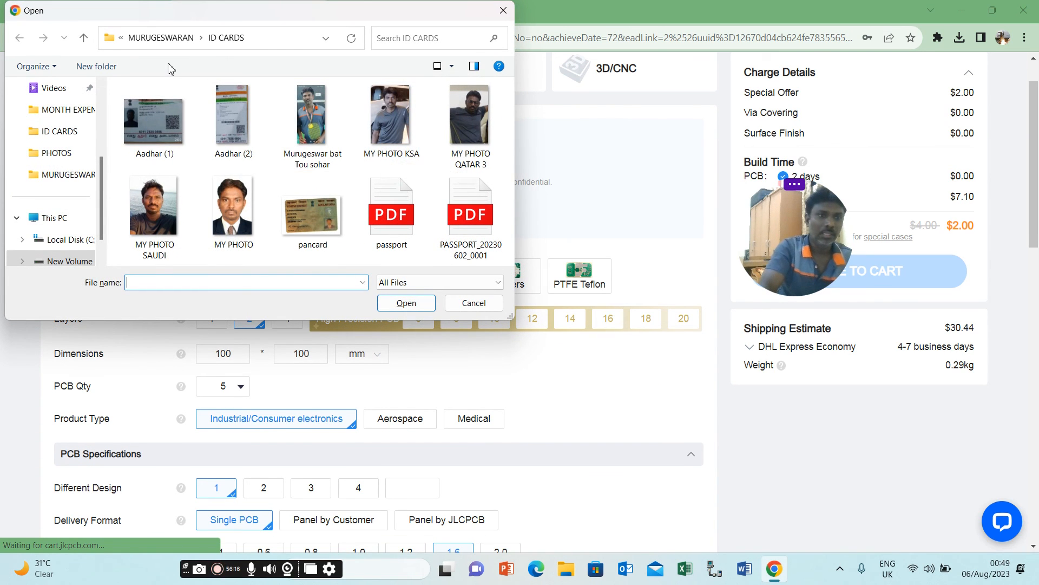
pyautogui.scroll(3, 103, 142)
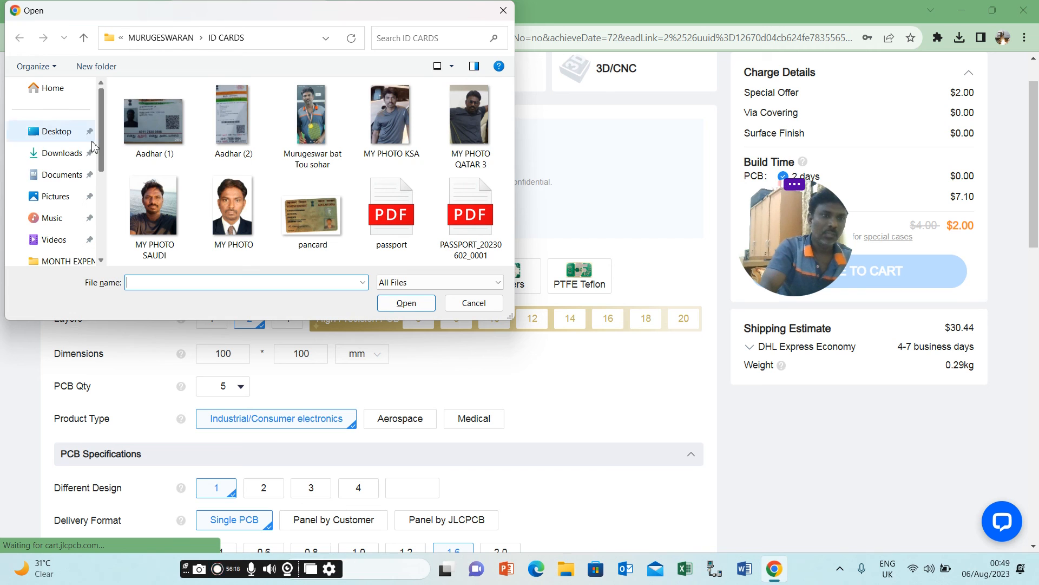
pyautogui.click(68, 153)
pyautogui.doubleClick(157, 126)
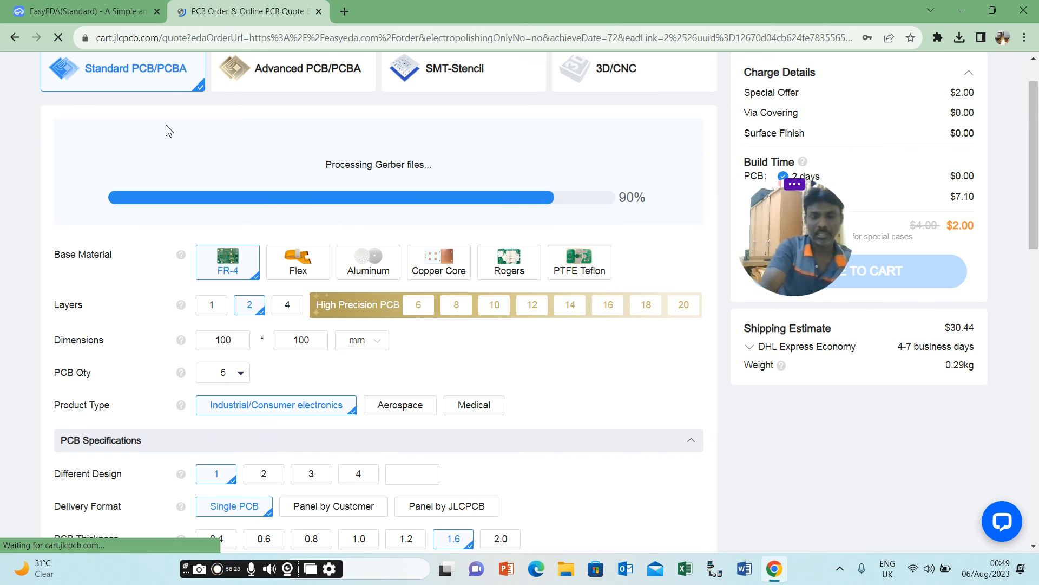
# Review the board specifications, preview the PCB in purple, and set the PCB color to red.
pyautogui.scroll(-1, 166, 131)
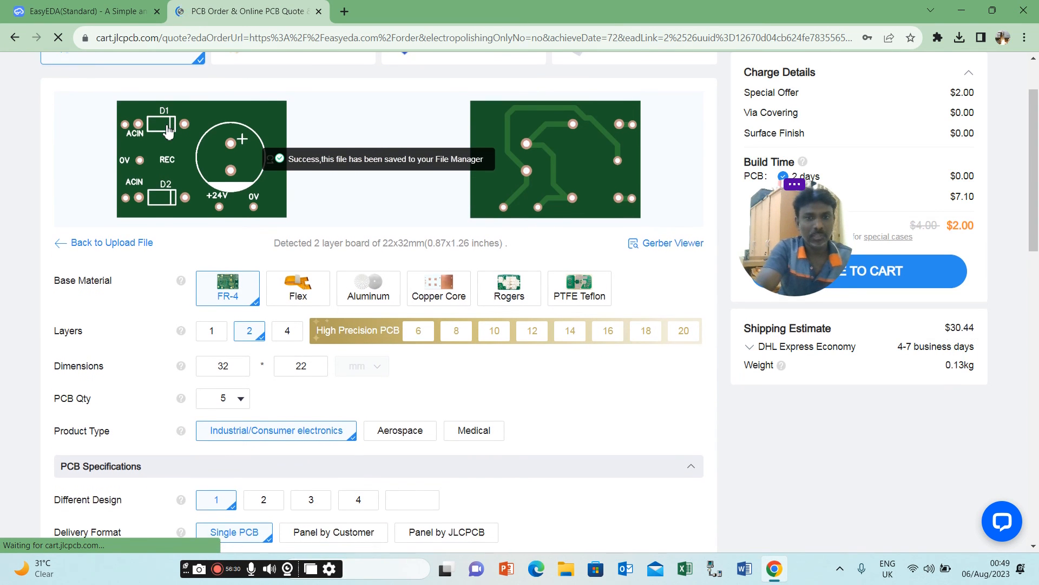
pyautogui.scroll(-2, 166, 132)
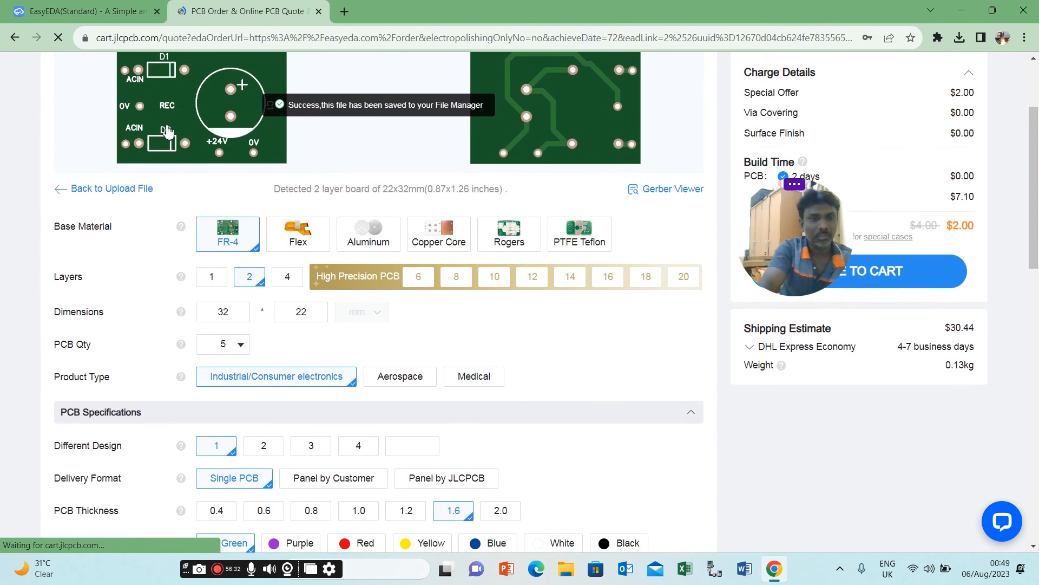
pyautogui.scroll(-1, 167, 132)
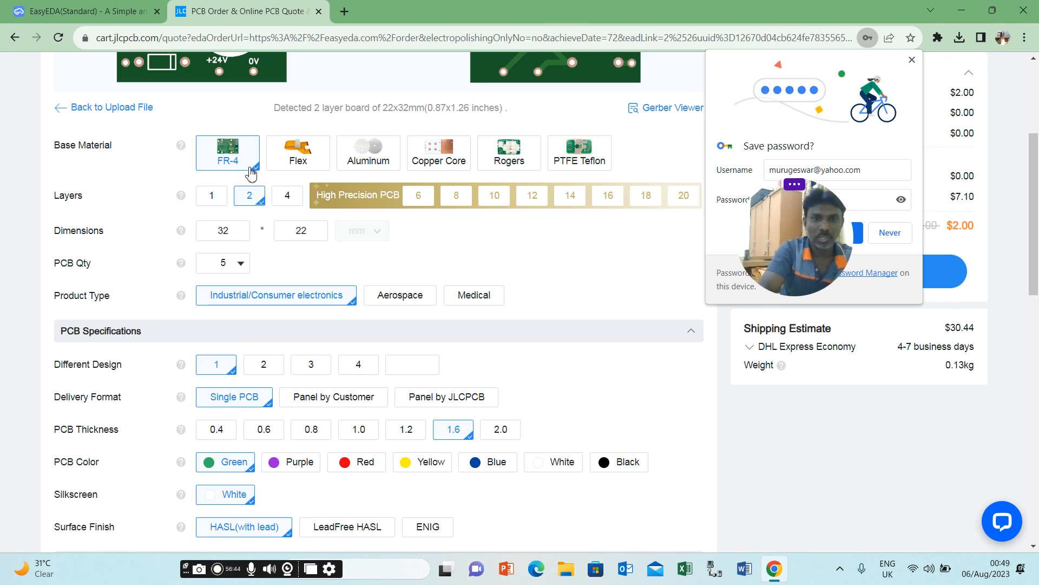
pyautogui.moveTo(562, 157)
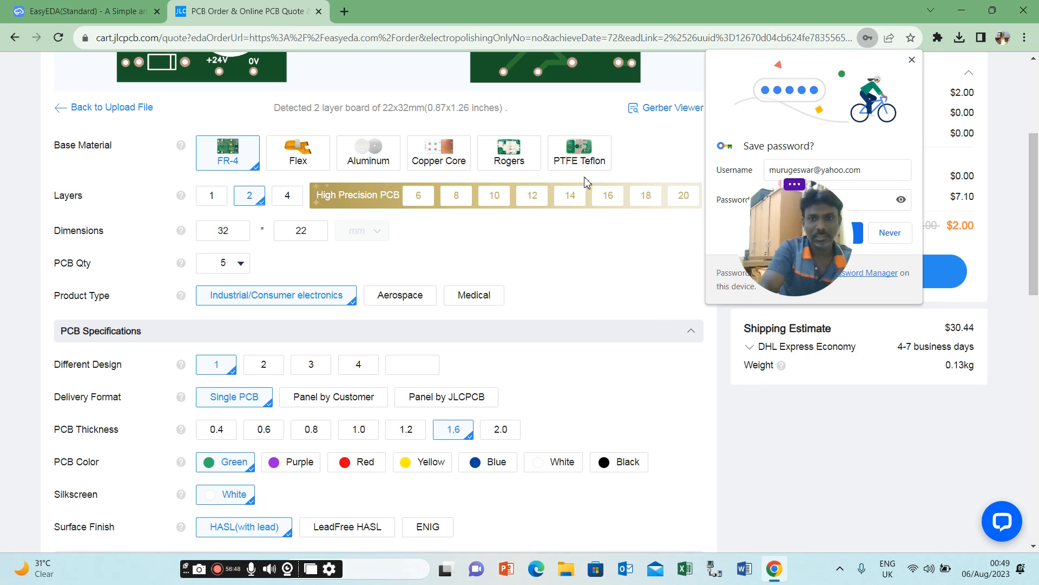
pyautogui.moveTo(519, 159)
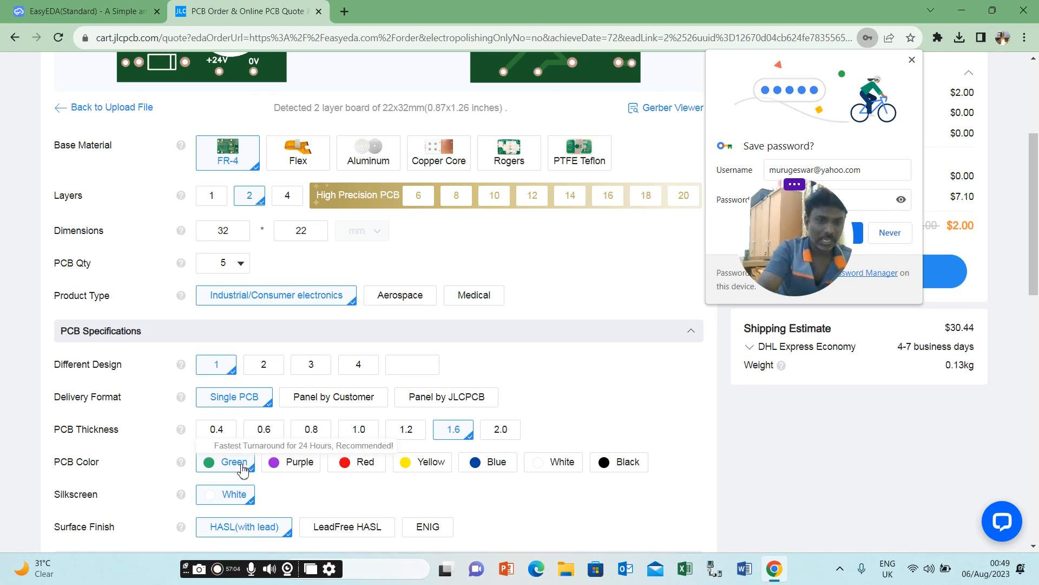
pyautogui.click(286, 466)
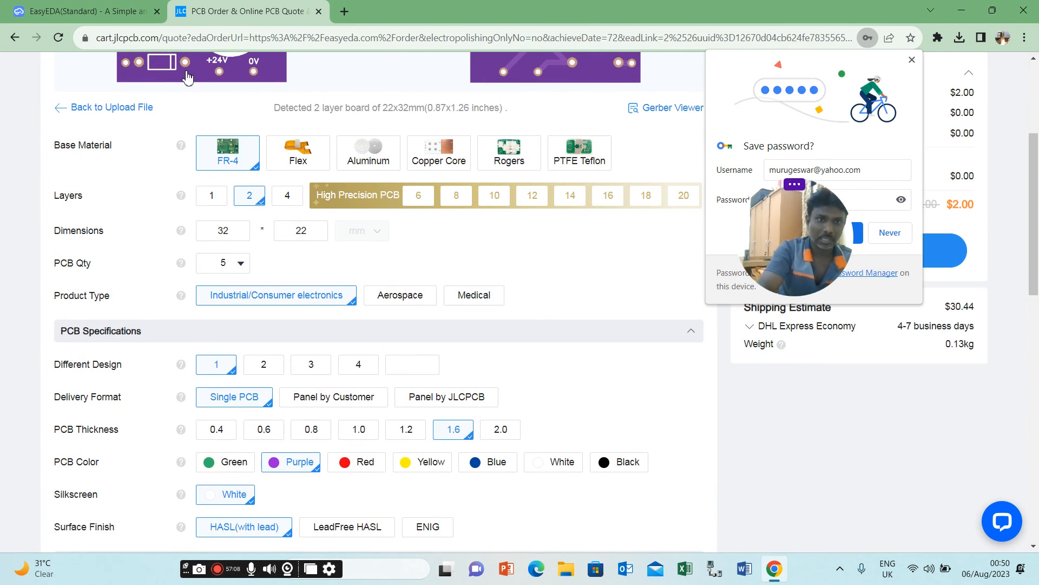
pyautogui.click(363, 466)
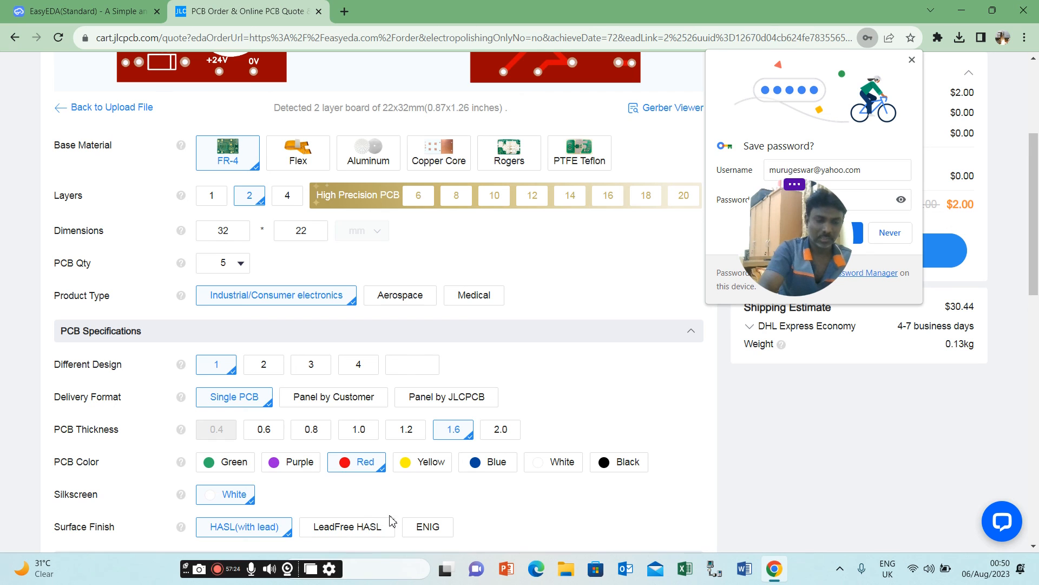
# Examine the high-spec order options and the full preview of both board sides.
pyautogui.click(1033, 547)
pyautogui.moveTo(1033, 546); pyautogui.dragTo(1033, 547)
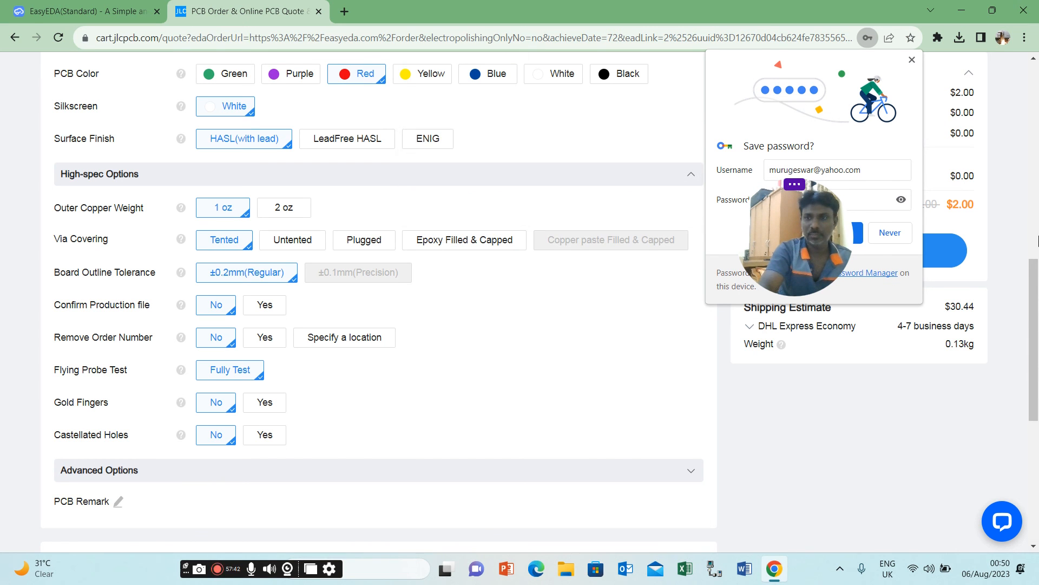
pyautogui.click(1033, 228)
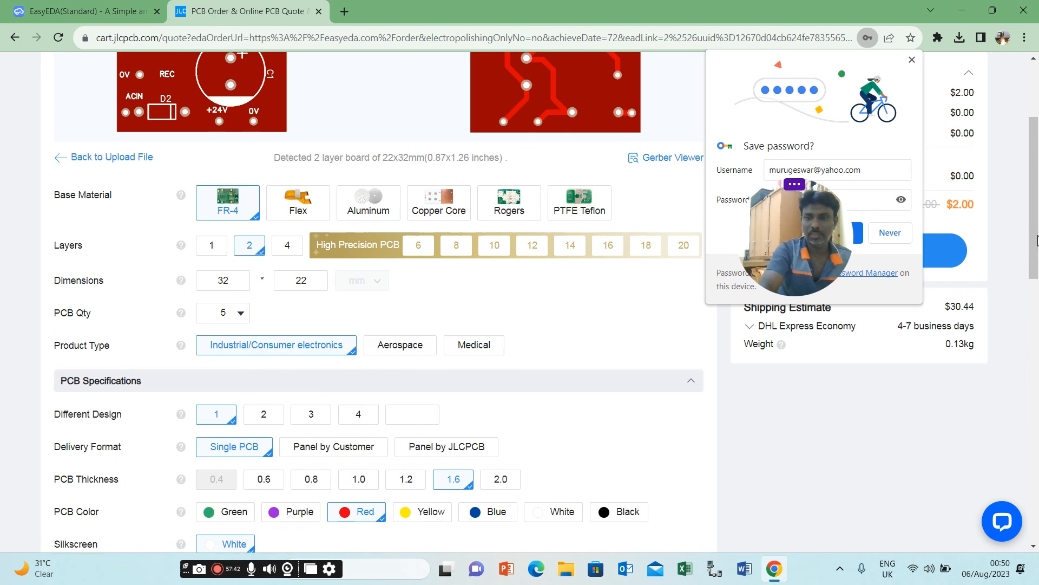
pyautogui.click(1035, 97)
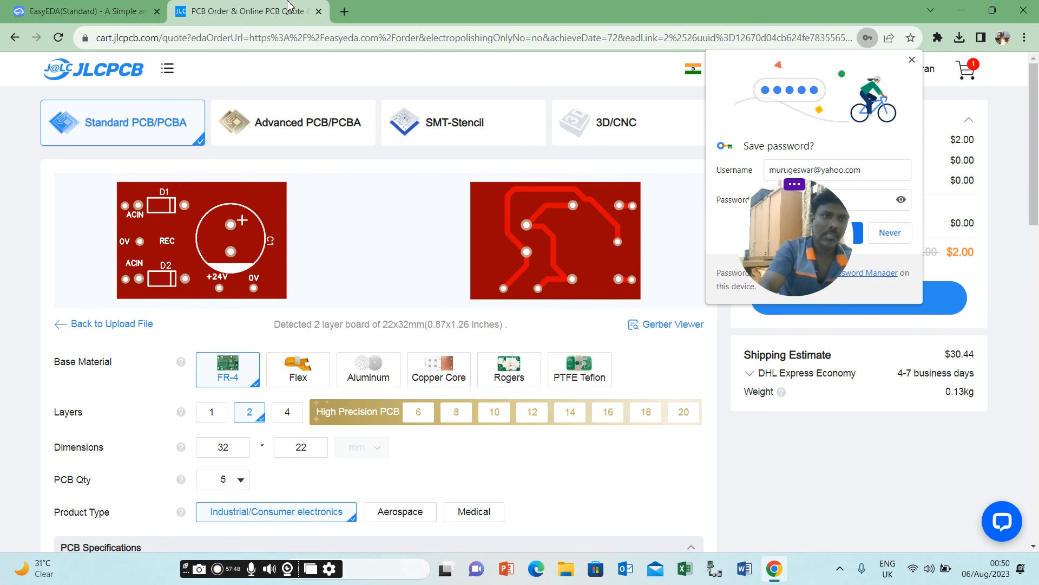
# Switch back to EasyEDA and close the PCB fabrication file dialog.
pyautogui.click(90, 10)
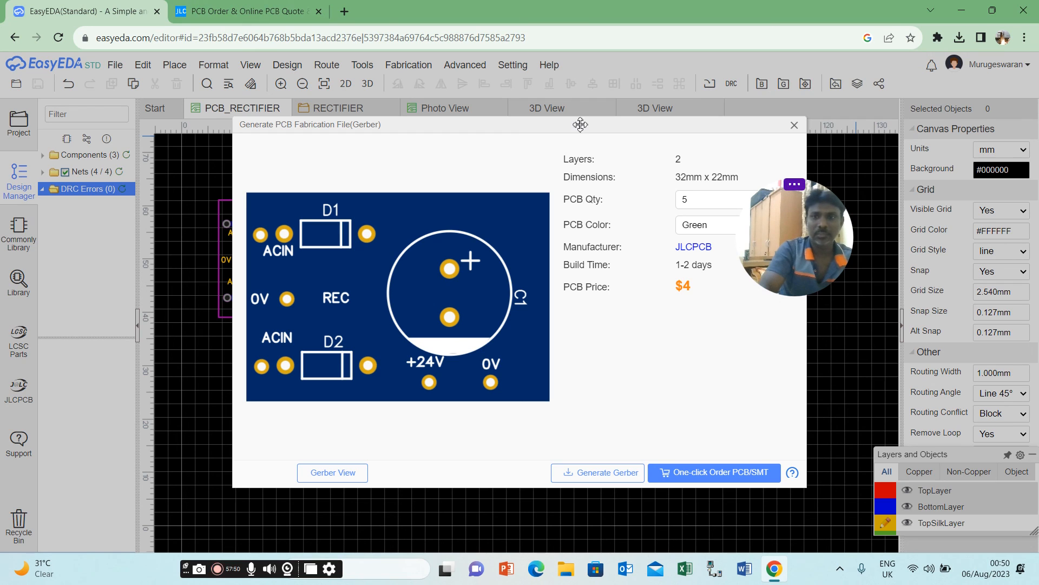
pyautogui.click(794, 126)
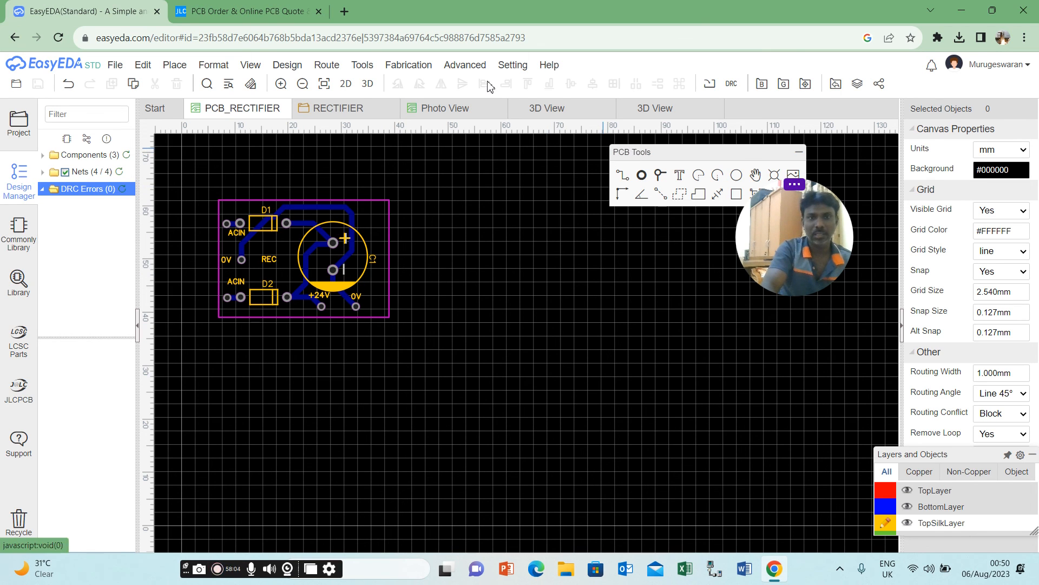
# Look over the design and file commands, inspect the options for importing an image into the PCB, and dismiss them.
pyautogui.click(409, 64)
pyautogui.moveTo(364, 67)
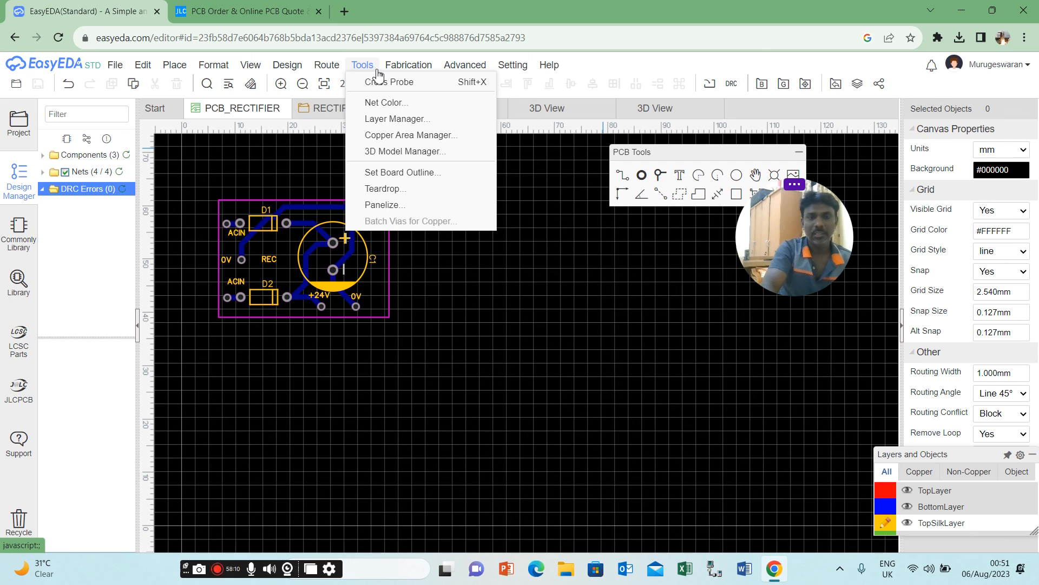
pyautogui.moveTo(475, 68)
pyautogui.moveTo(302, 71)
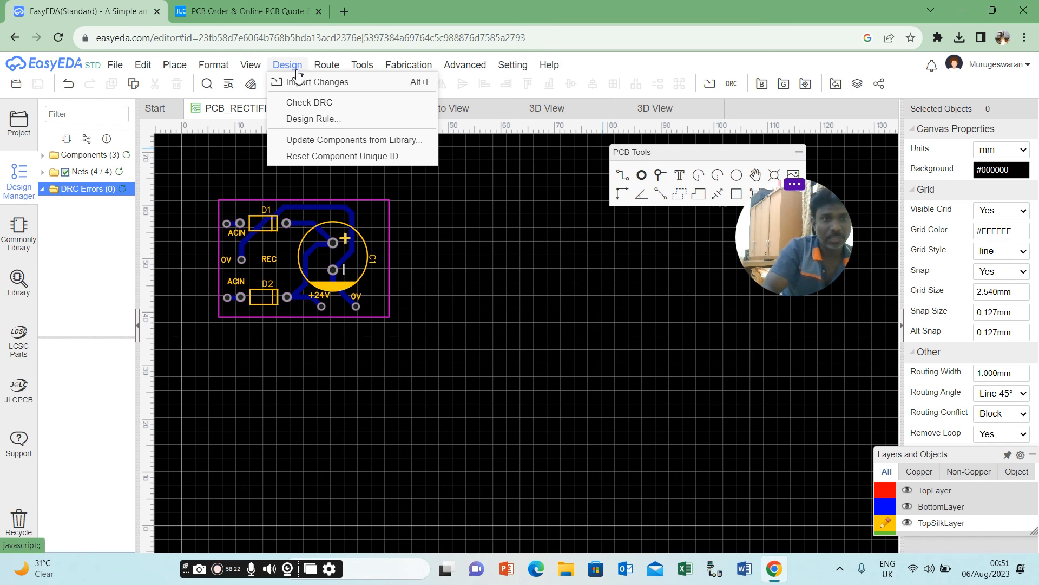
pyautogui.moveTo(156, 72)
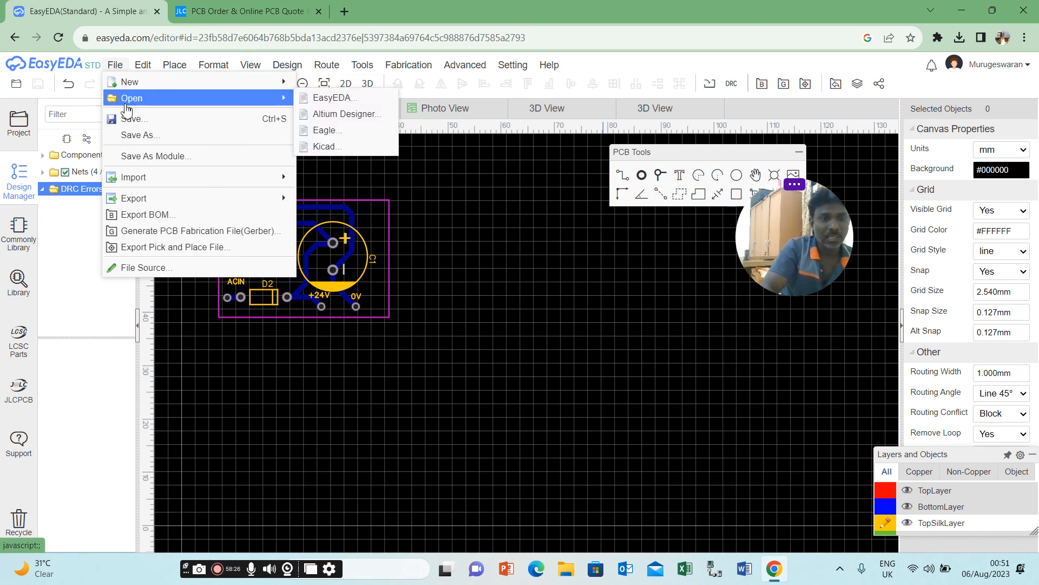
pyautogui.moveTo(147, 177)
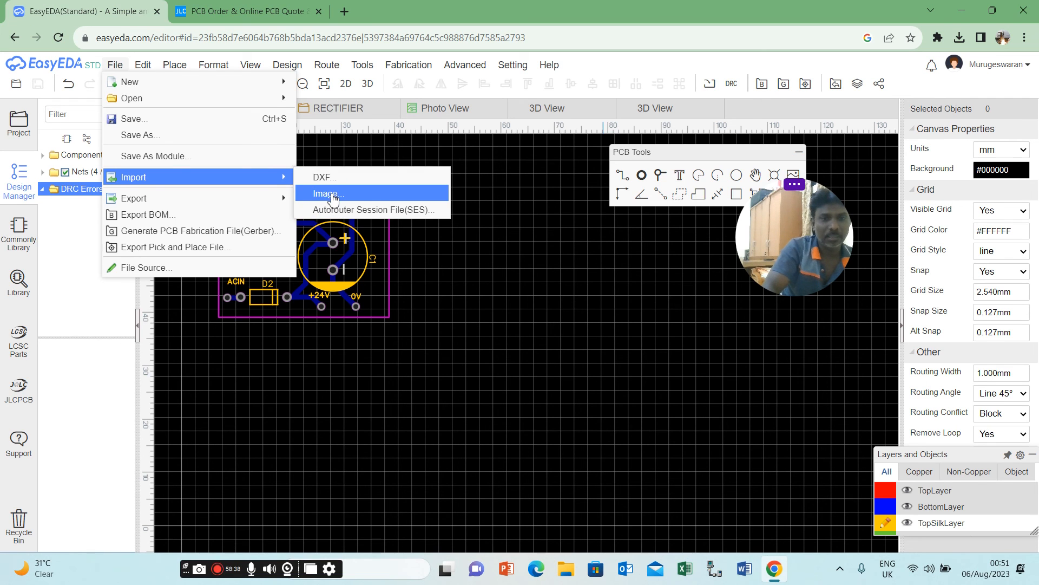
pyautogui.click(332, 195)
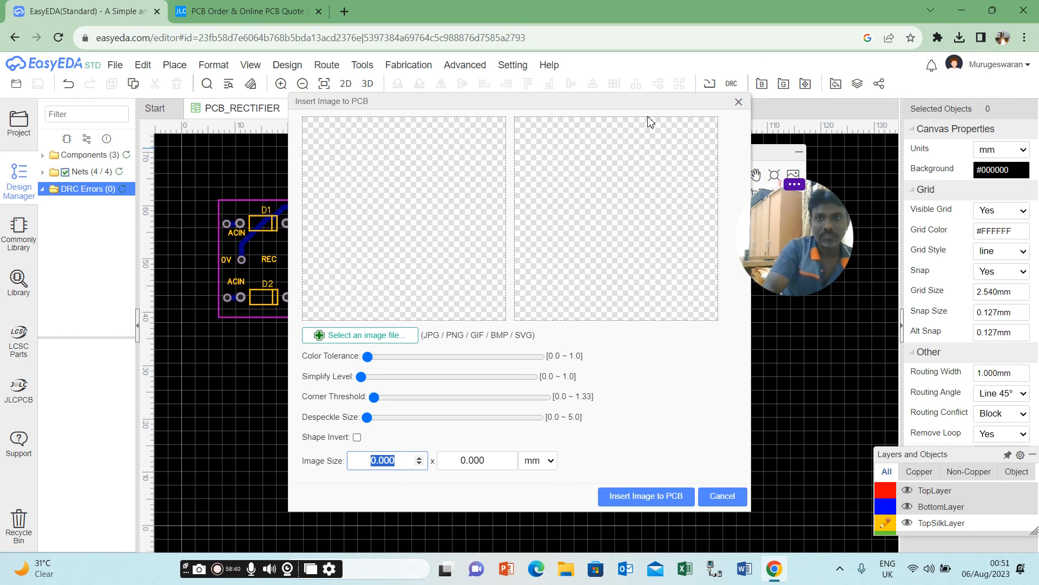
pyautogui.click(739, 102)
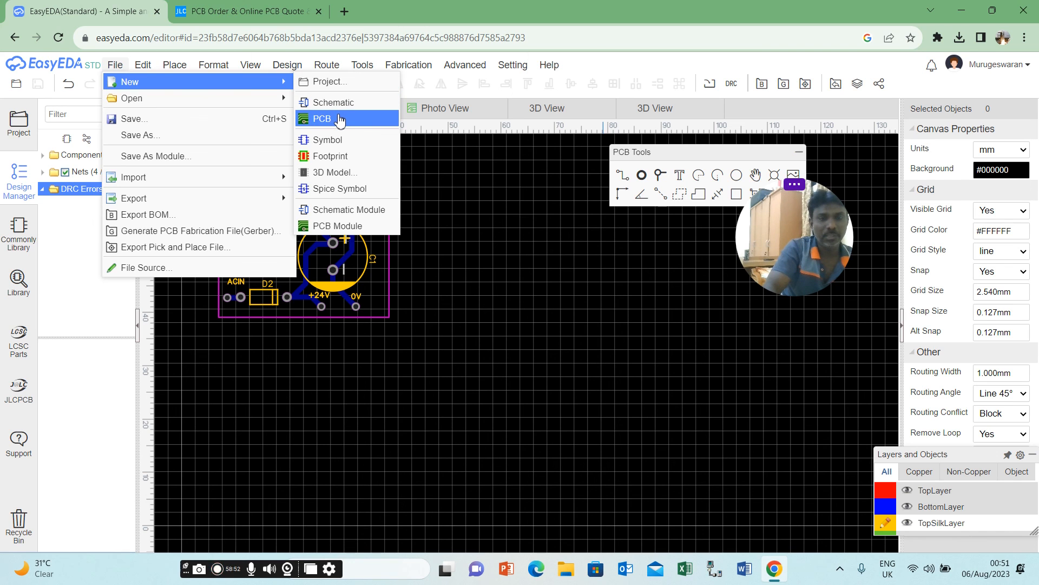
# Inspect the options for saving the PCB under another title or project, and cancel without saving.
pyautogui.moveTo(271, 100)
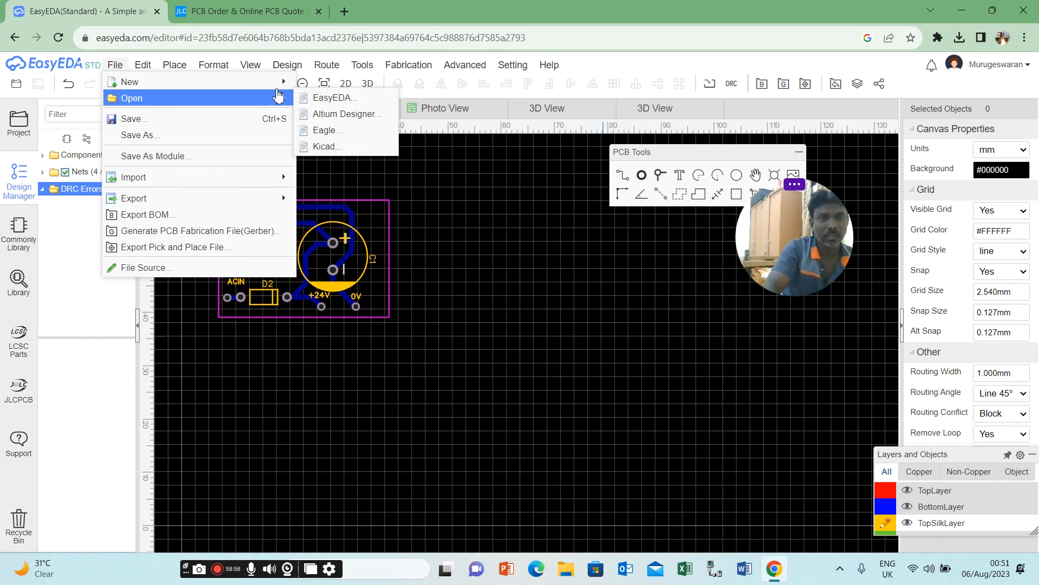
pyautogui.moveTo(213, 84)
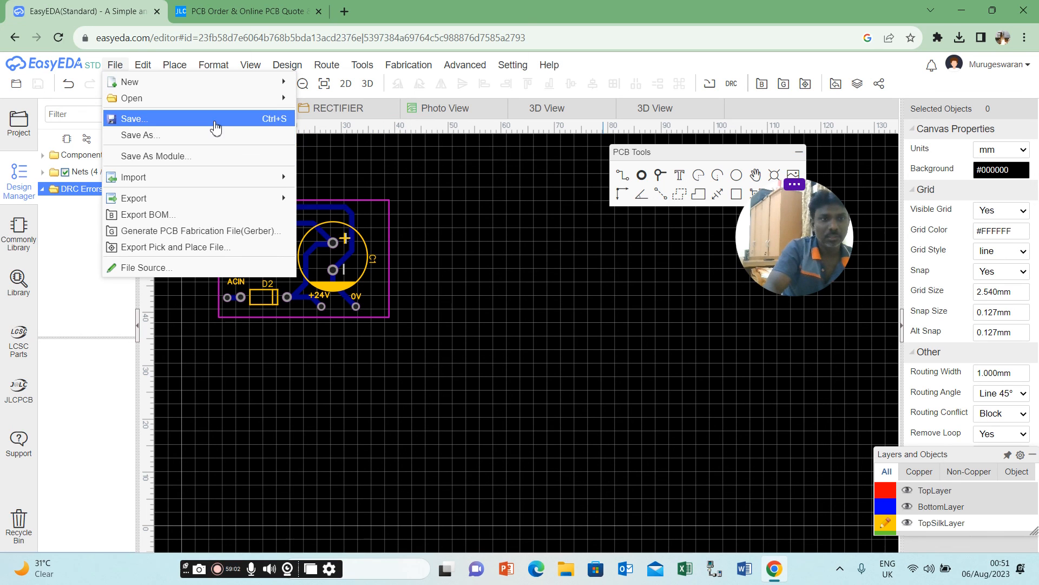
pyautogui.click(214, 137)
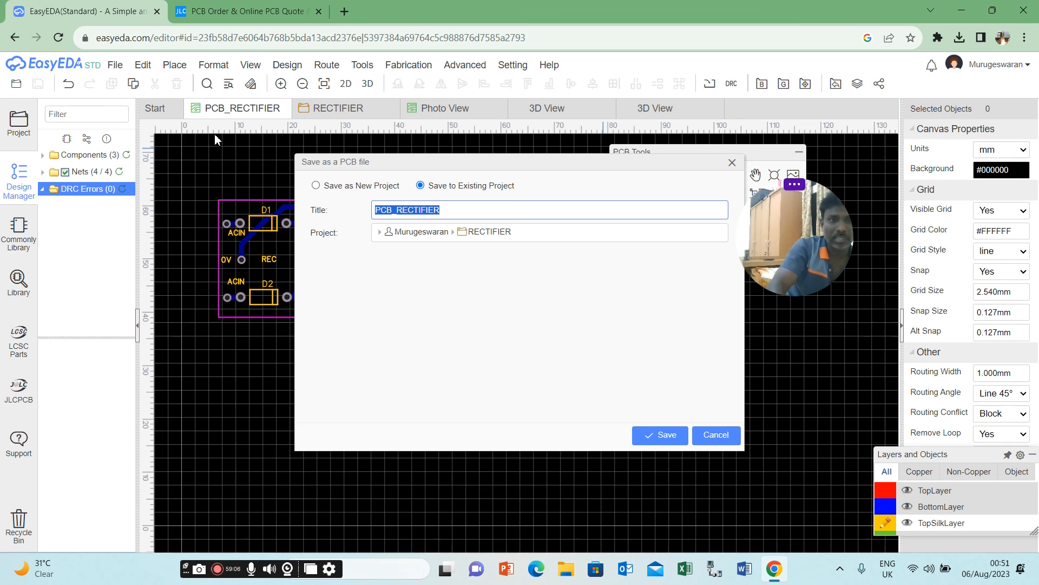
pyautogui.click(732, 162)
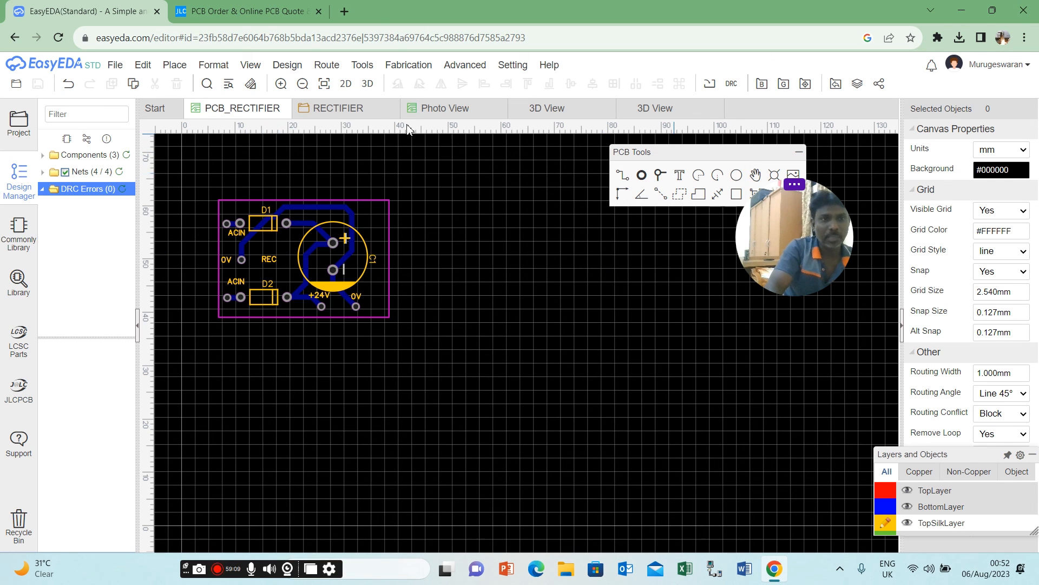
# Look over the editing, viewing, routing, board tool, fabrication and settings commands available for the PCB.
pyautogui.click(144, 67)
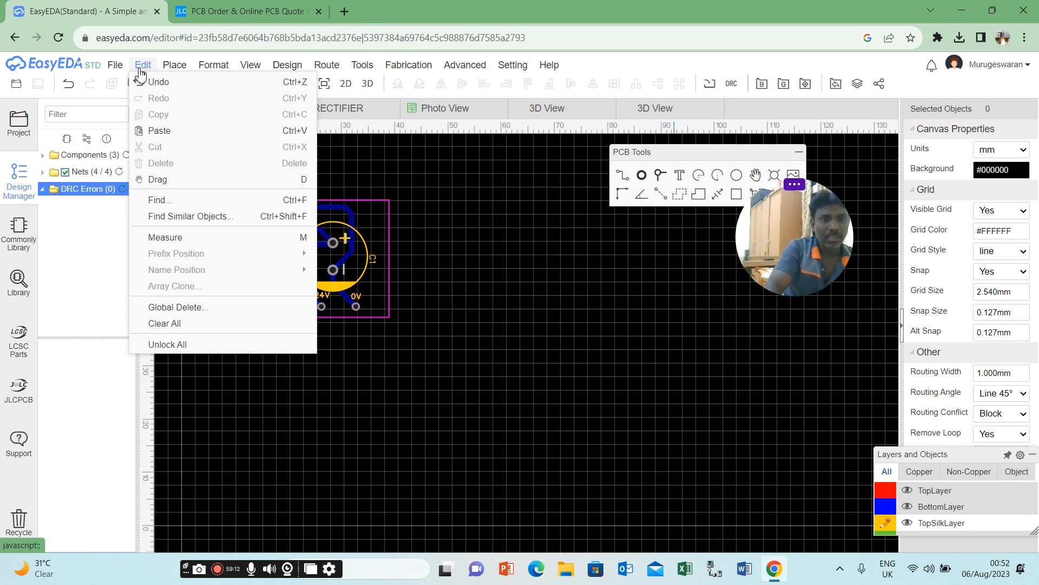
pyautogui.moveTo(189, 69)
pyautogui.moveTo(235, 67)
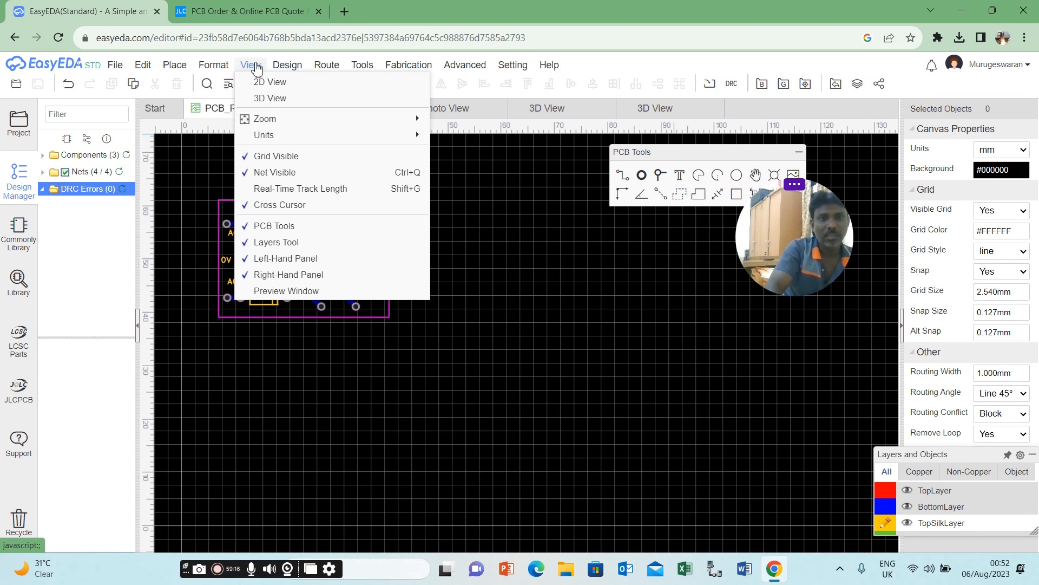
pyautogui.moveTo(324, 69)
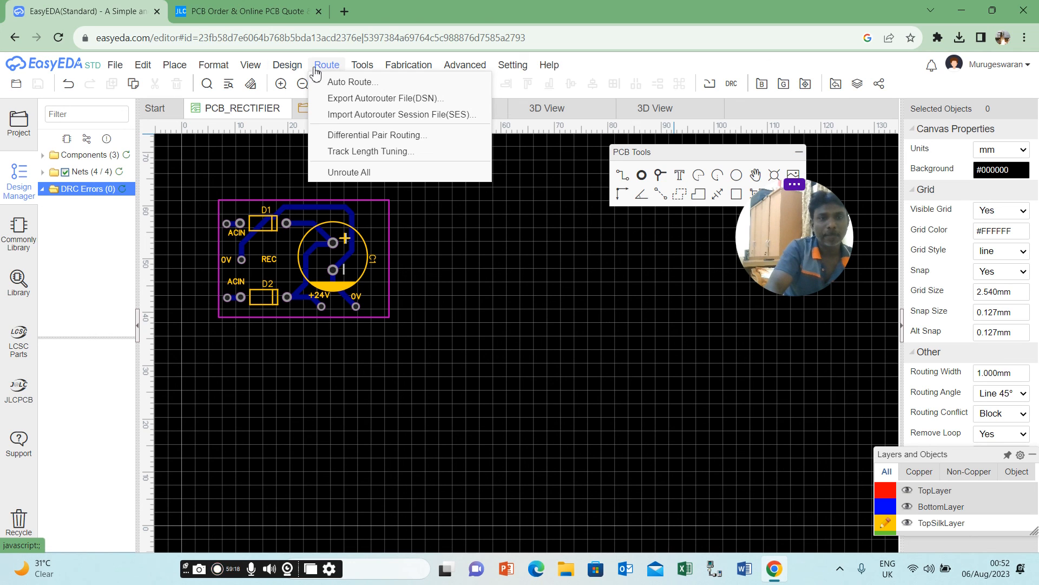
pyautogui.moveTo(362, 75)
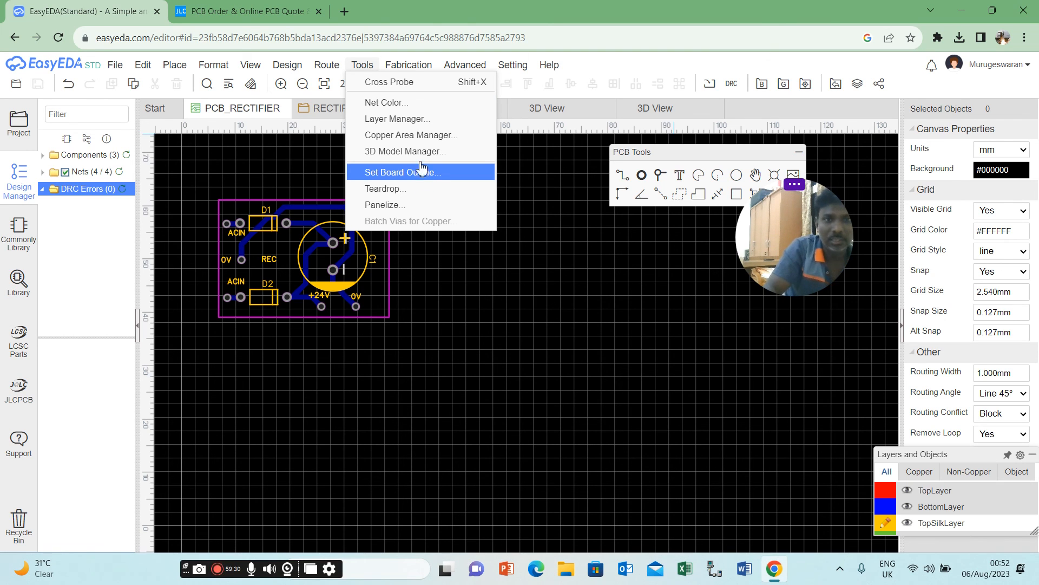
pyautogui.click(420, 69)
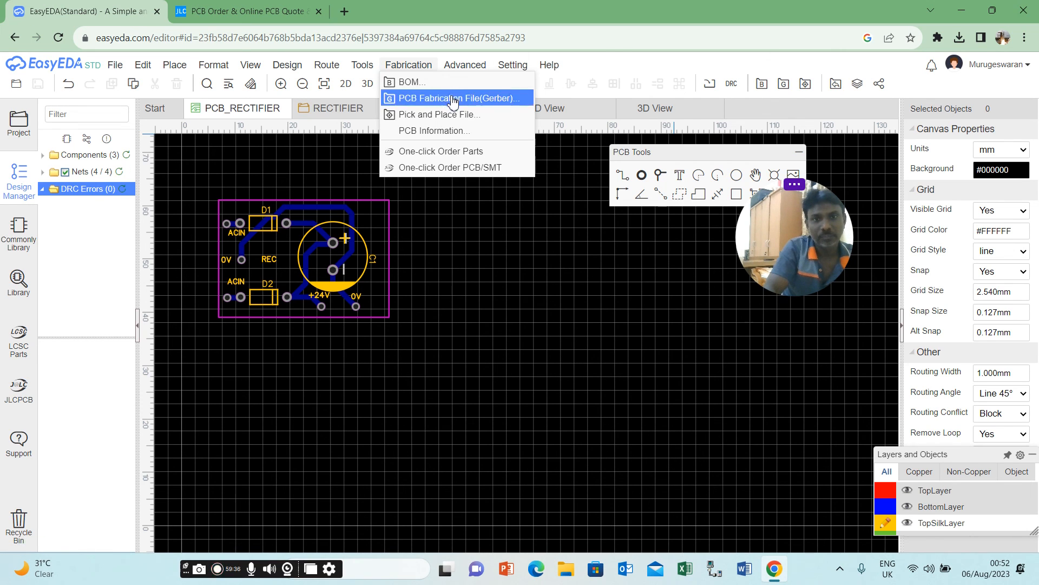
pyautogui.moveTo(454, 72)
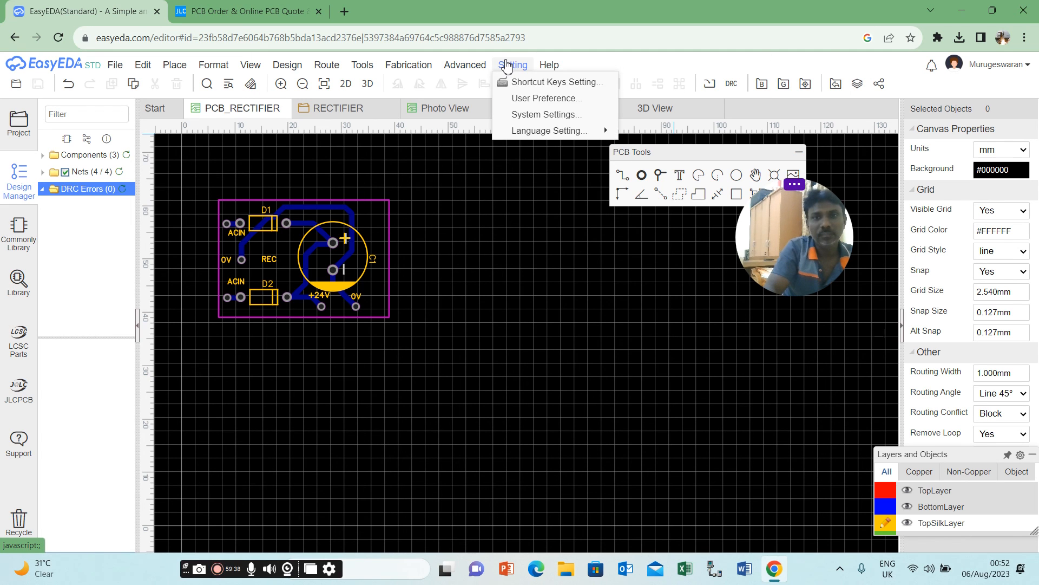
pyautogui.moveTo(570, 65)
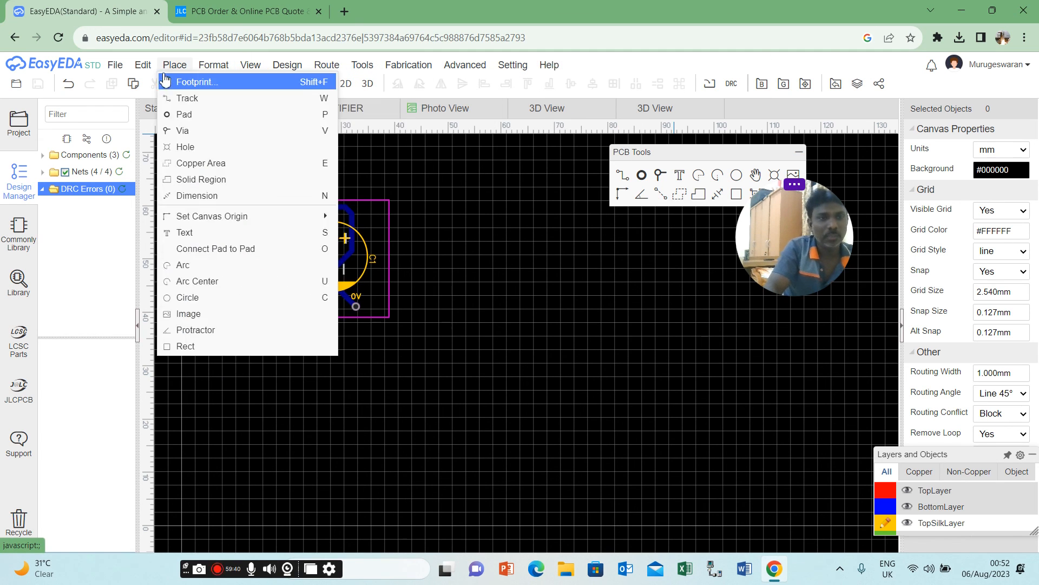
# Export the PCB as a PDF with full graphics, merged layers and black on white, and open the exported file.
pyautogui.moveTo(140, 69)
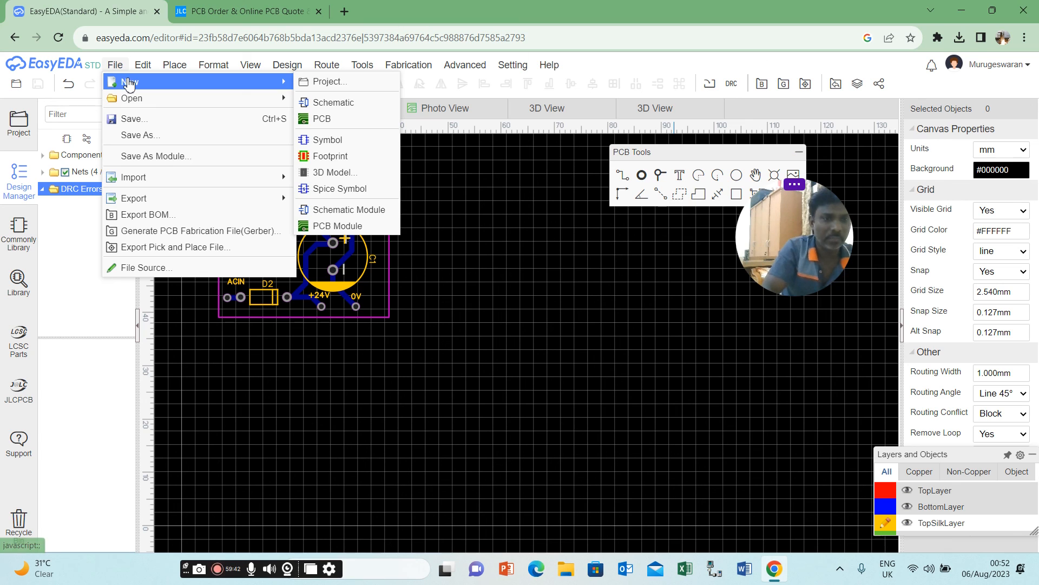
pyautogui.moveTo(166, 205)
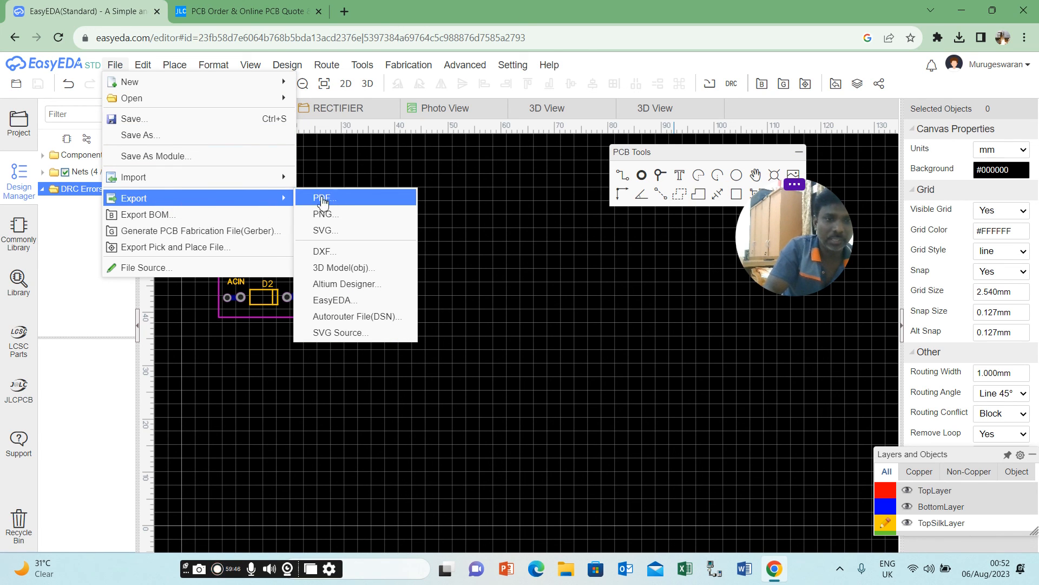
pyautogui.click(347, 201)
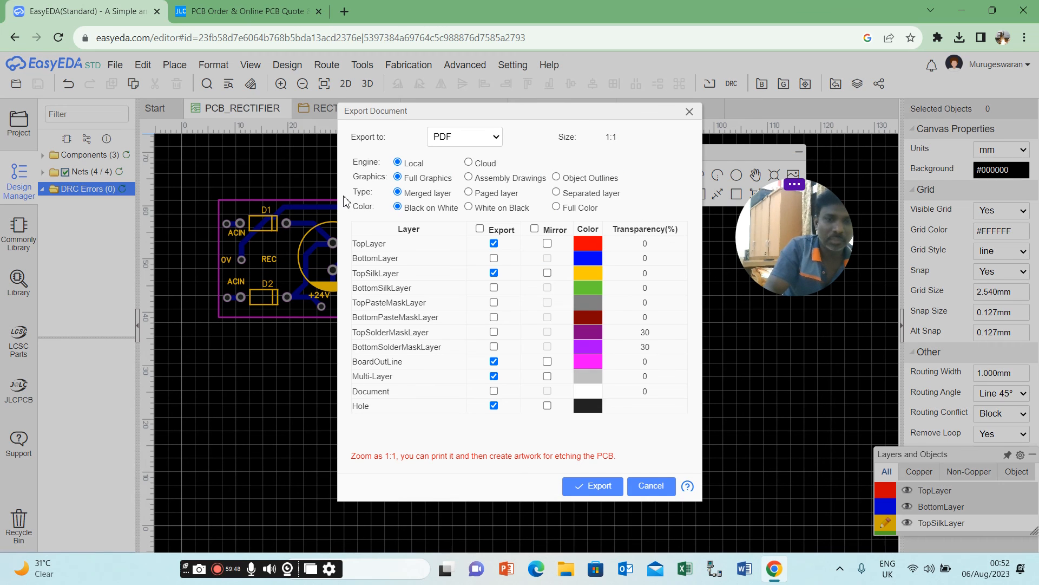
pyautogui.click(602, 485)
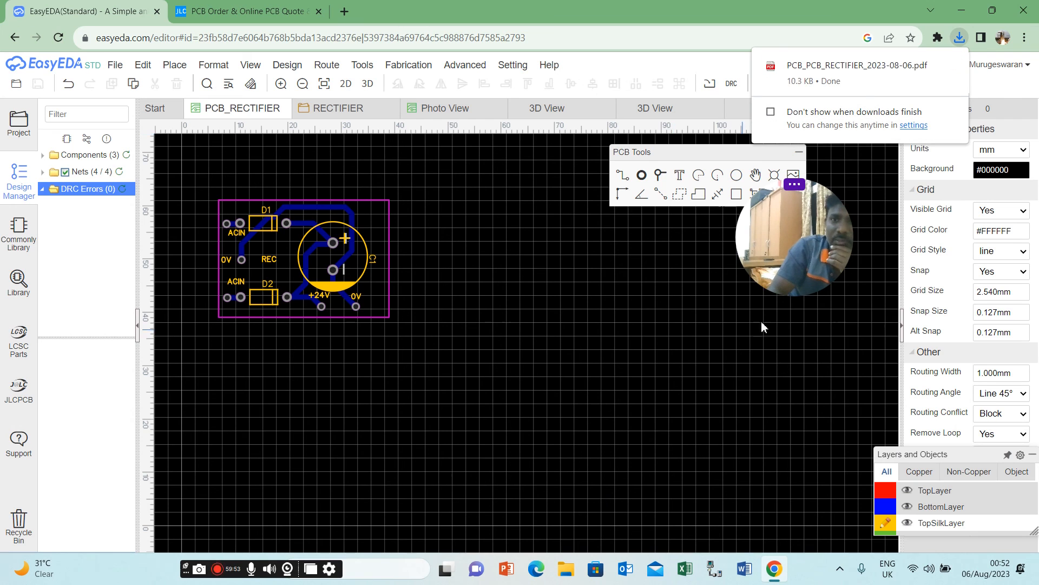
pyautogui.click(839, 62)
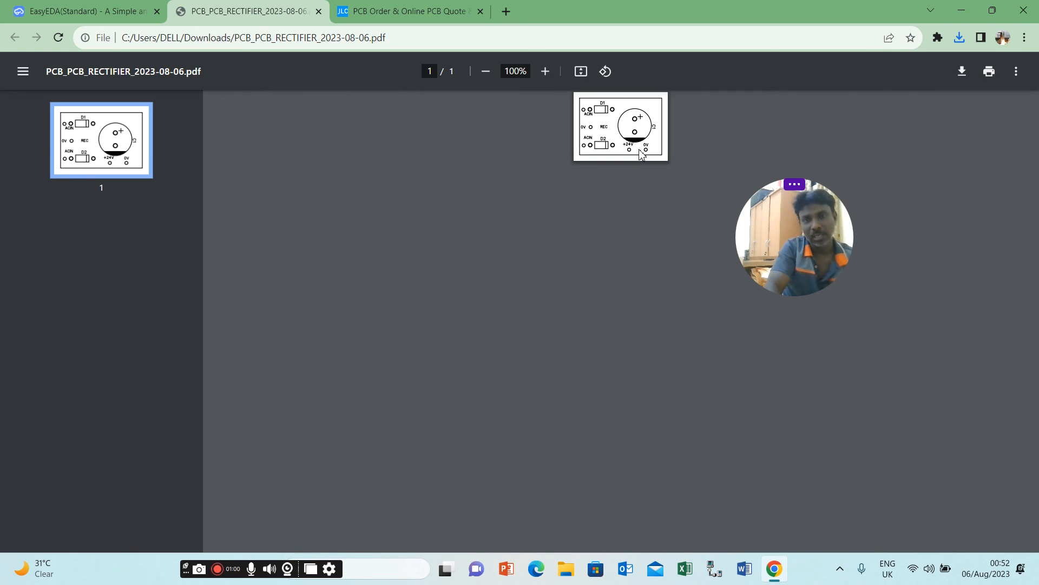
# Compare the exported PDF with the board preview on the JLCPCB order page, and return to the PCB in EasyEDA.
pyautogui.click(436, 15)
pyautogui.click(279, 13)
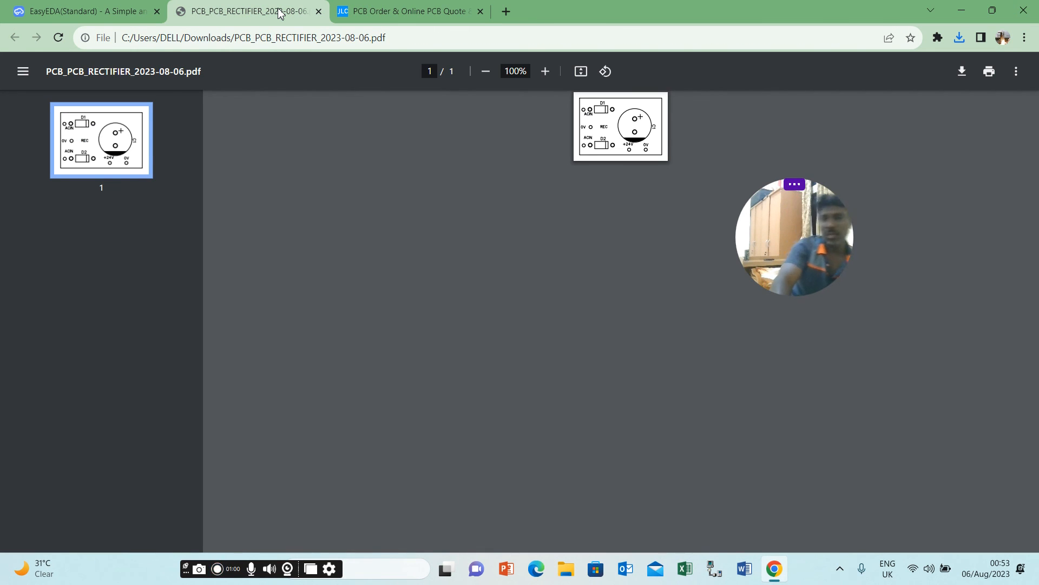
pyautogui.click(401, 12)
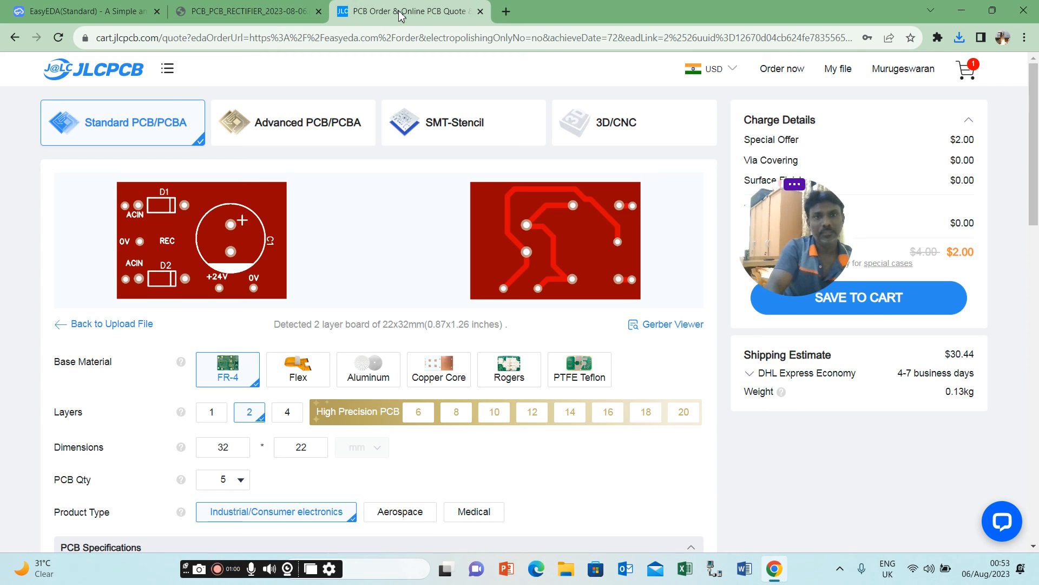
pyautogui.click(266, 13)
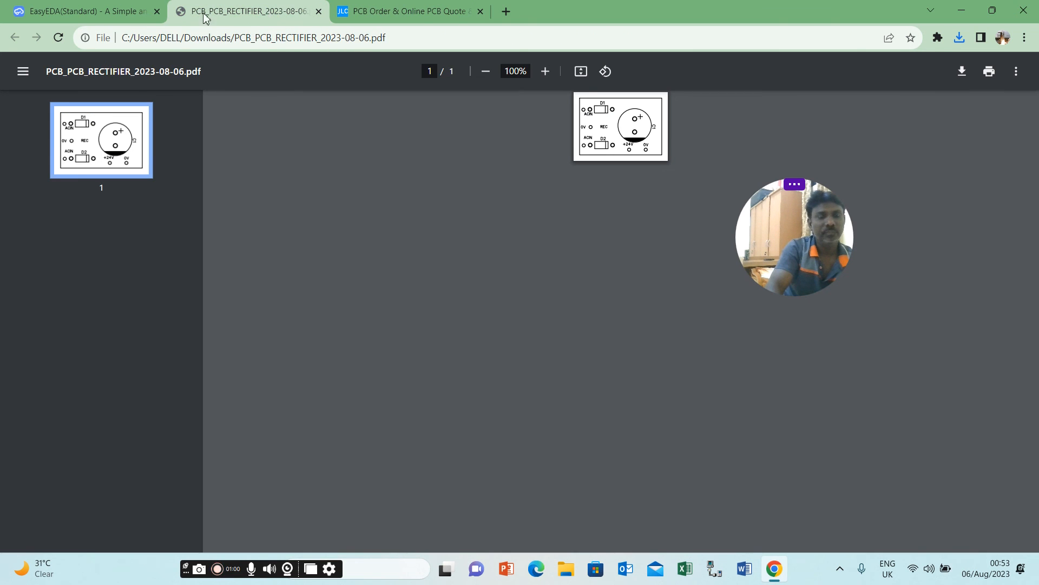
pyautogui.click(125, 14)
pyautogui.click(408, 64)
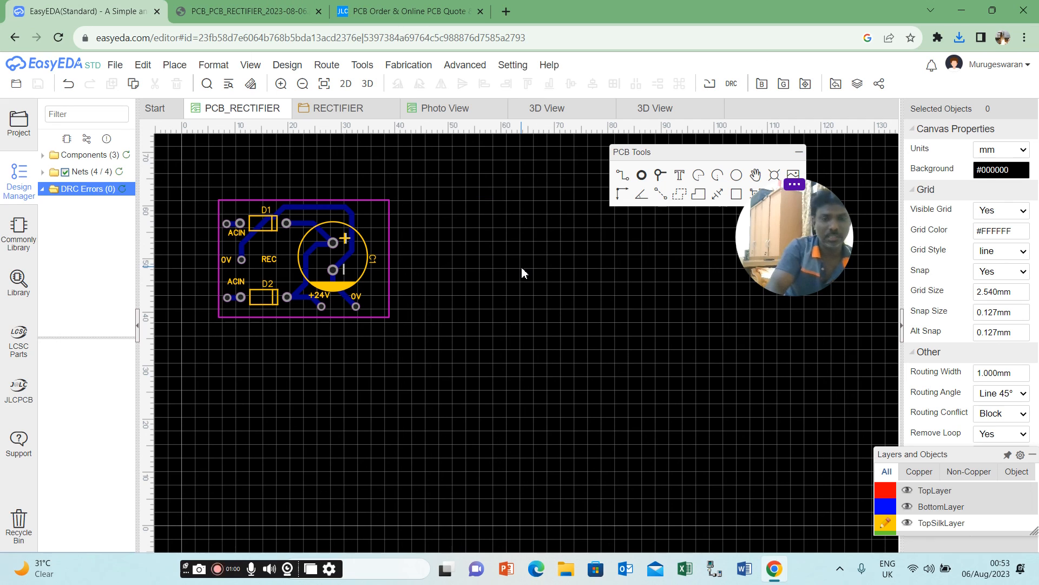